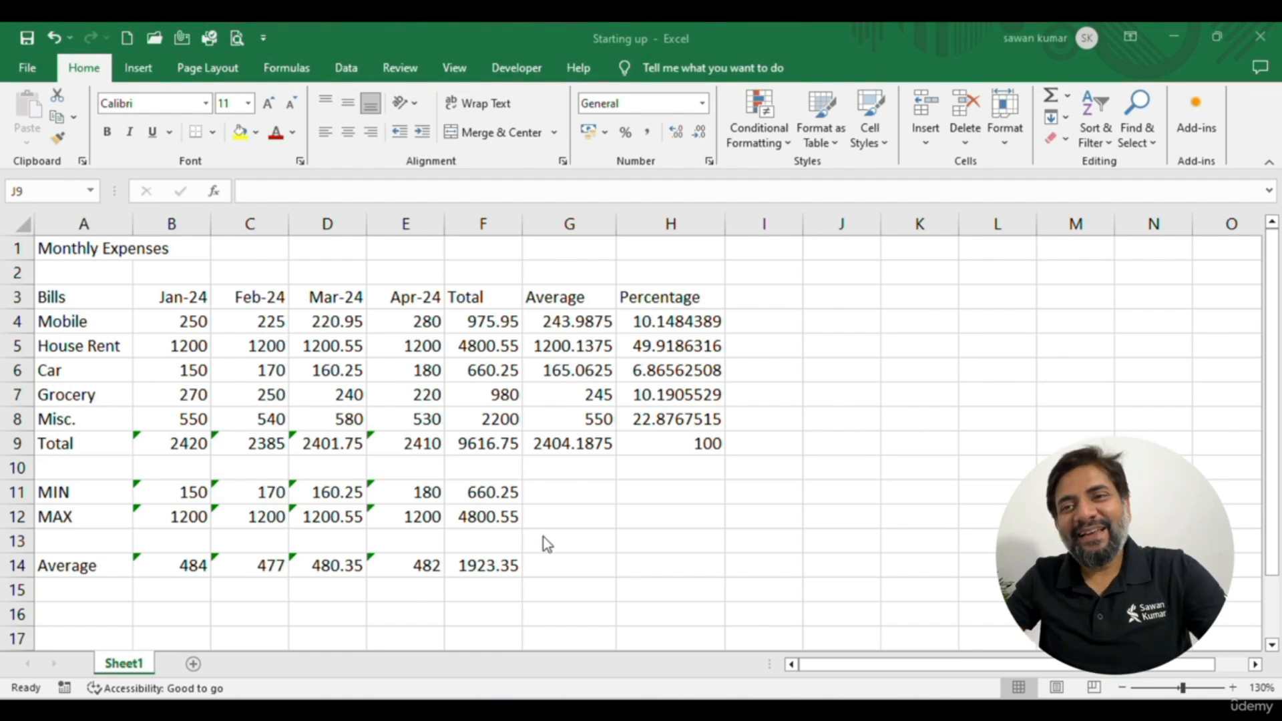
pyautogui.click(424, 351)
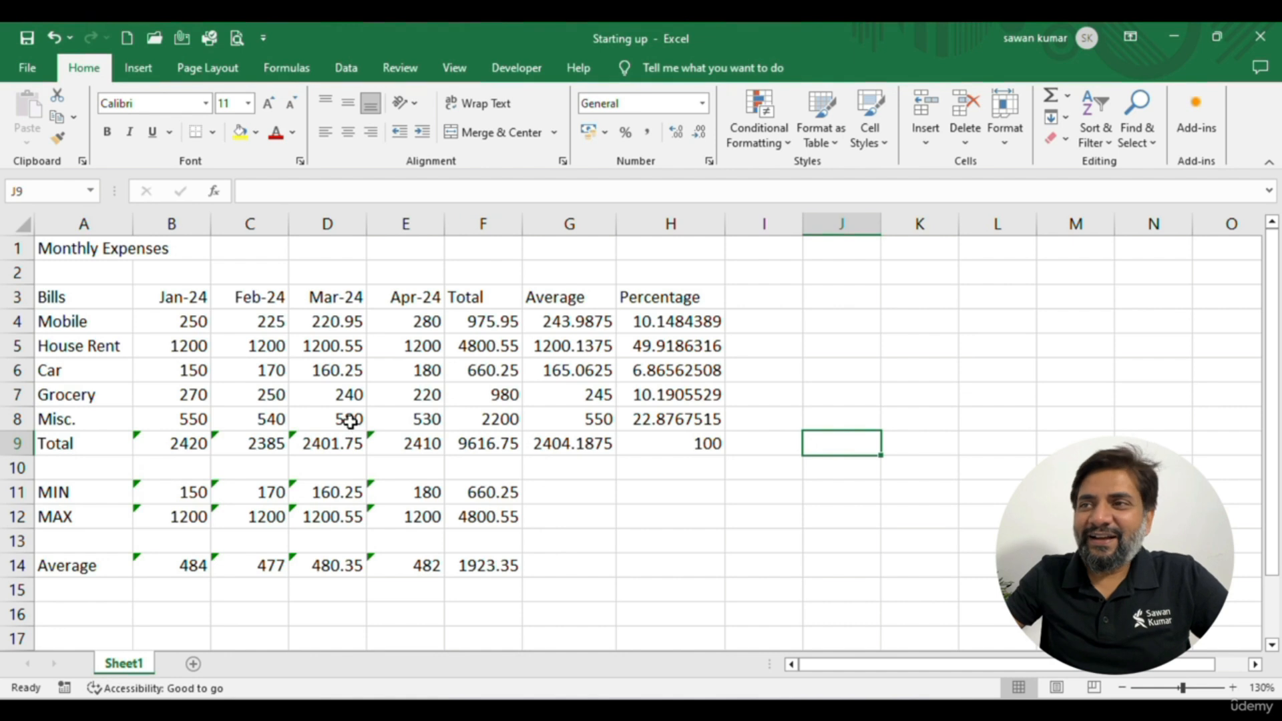
pyautogui.click(115, 247)
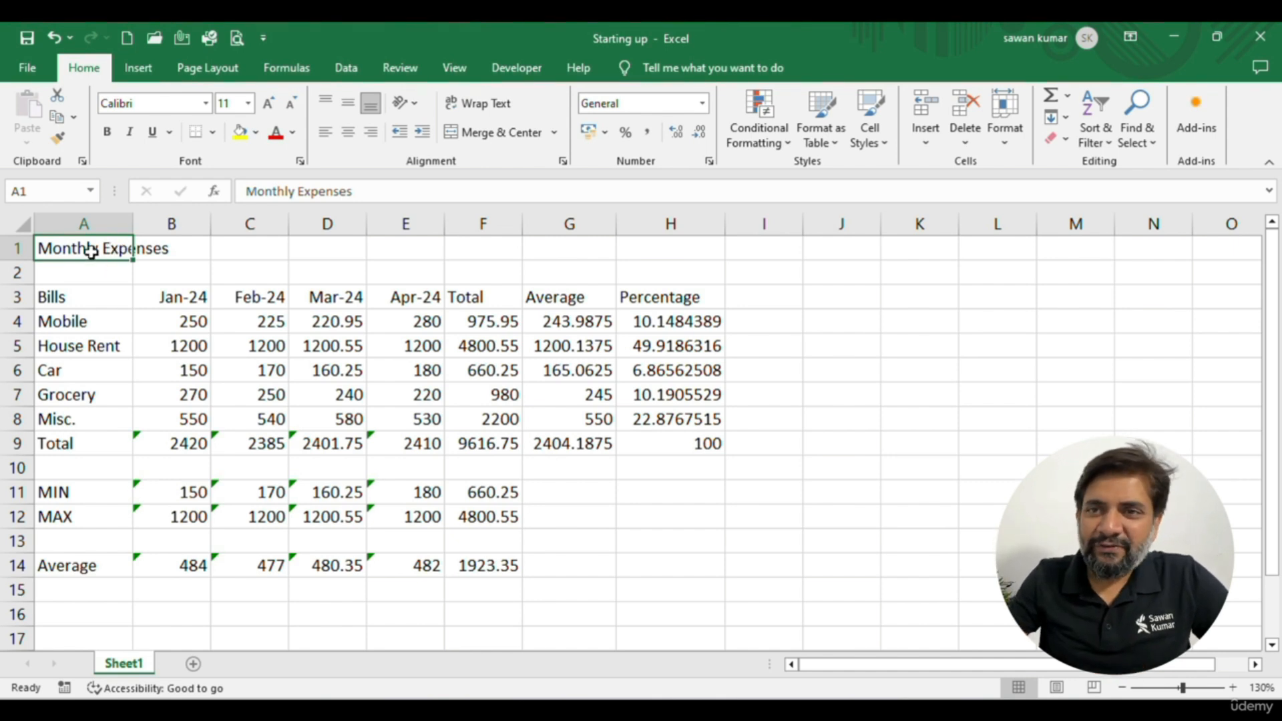
pyautogui.moveTo(91, 294); pyautogui.dragTo(667, 321)
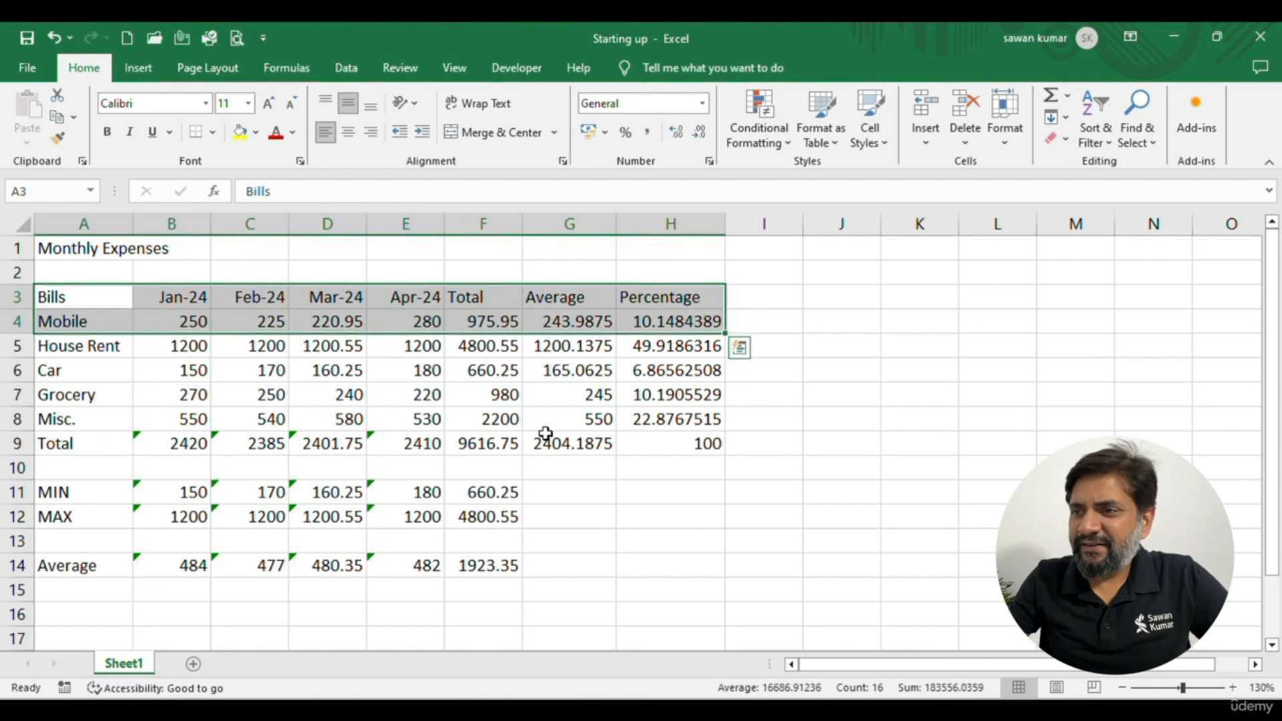
pyautogui.click(546, 434)
pyautogui.click(88, 255)
pyautogui.hotkey('ctrl', 'Down')
pyautogui.hotkey('ctrl', 'Up')
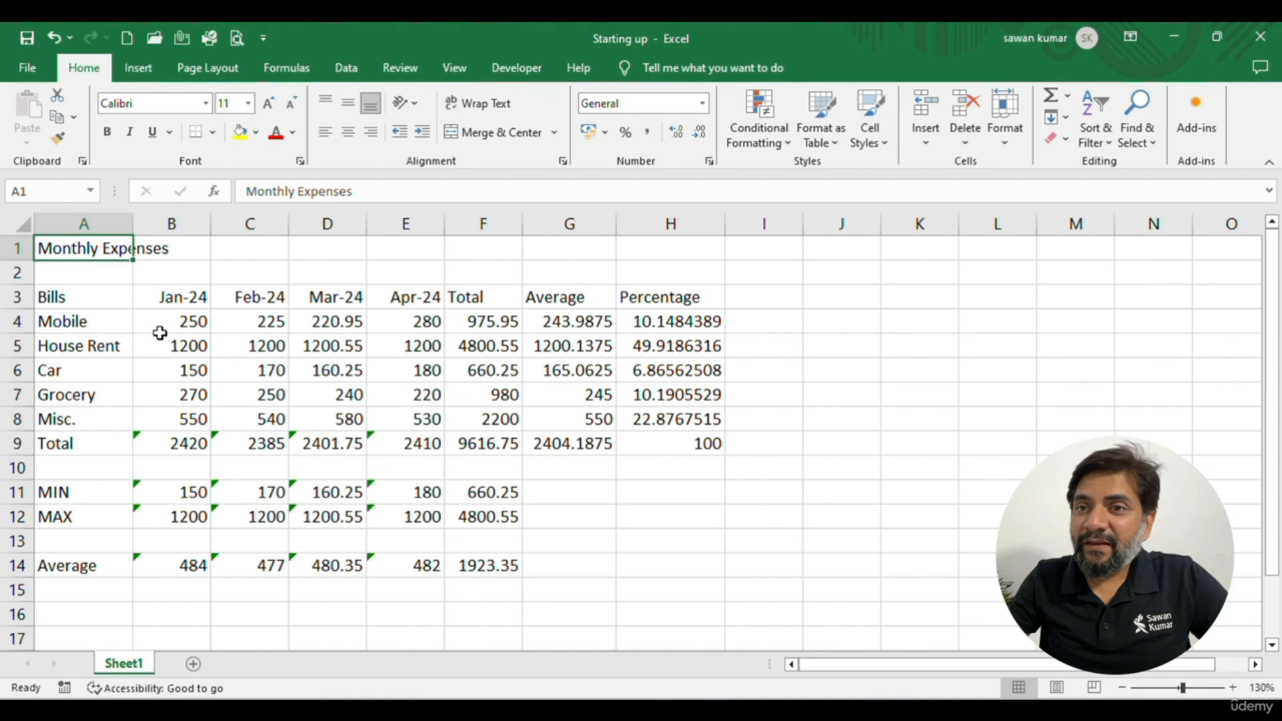
pyautogui.click(17, 272)
pyautogui.click(67, 250)
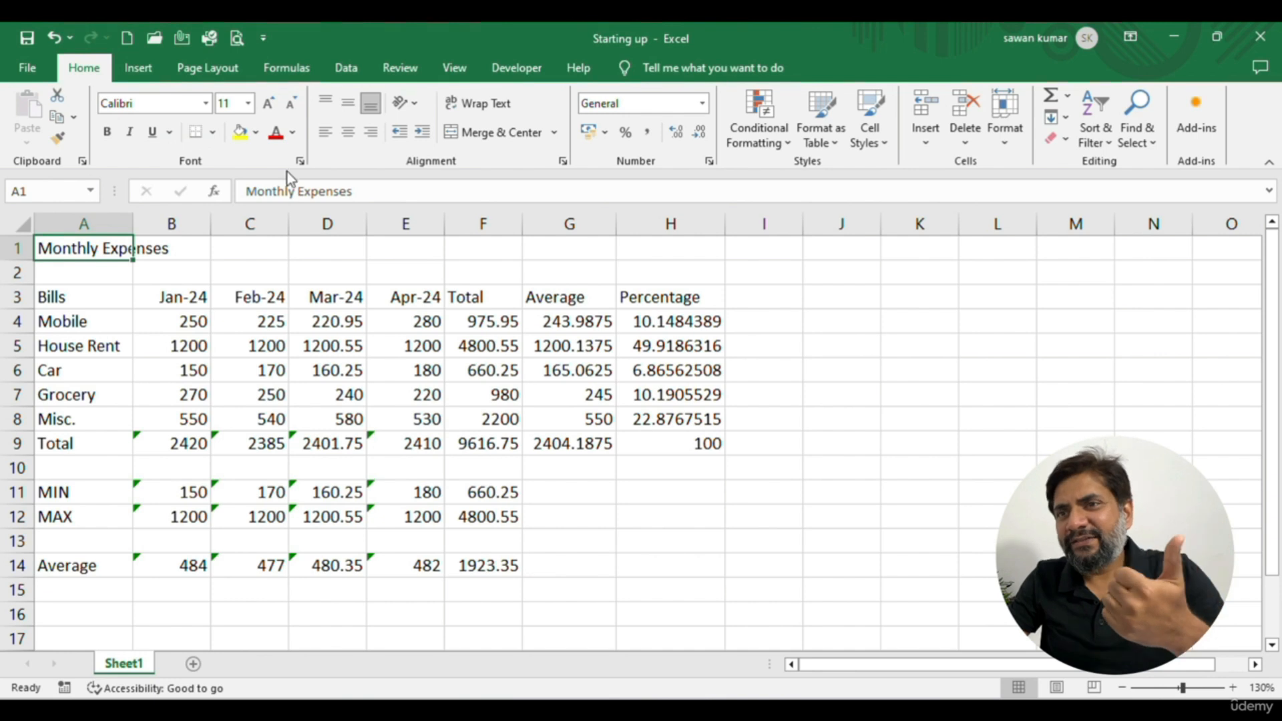
pyautogui.click(98, 269)
pyautogui.click(99, 252)
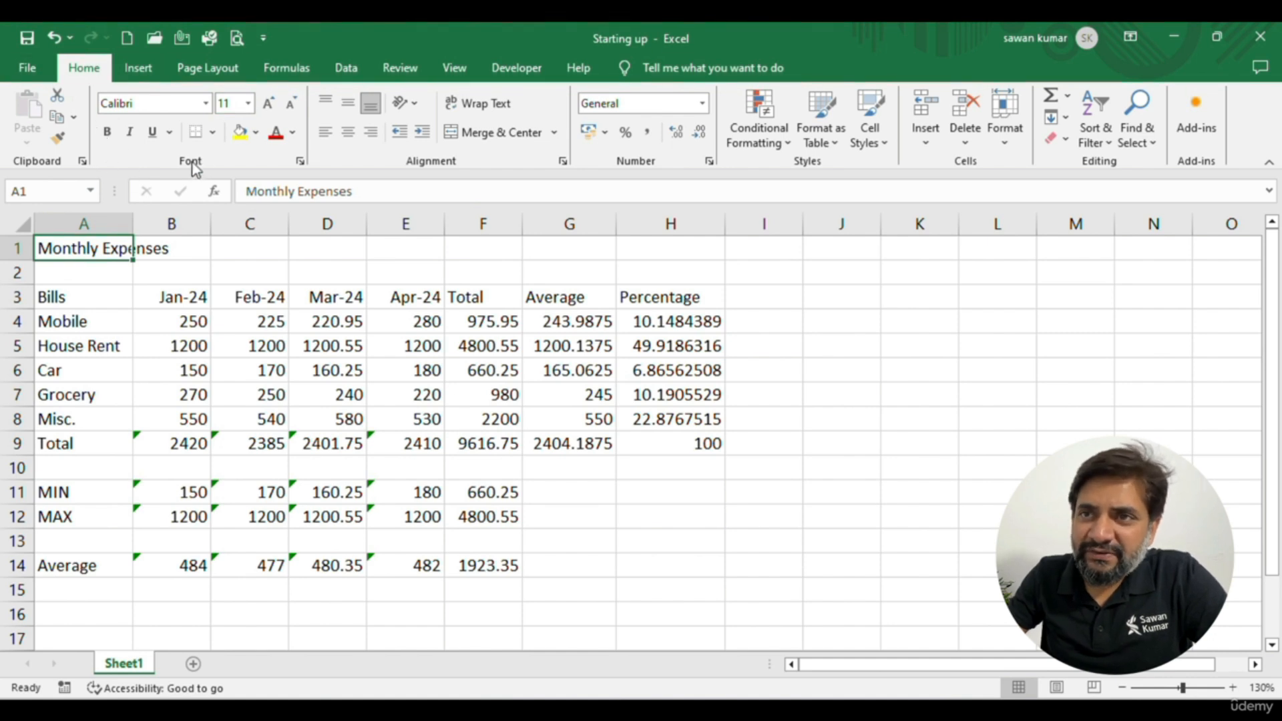
# Examine the font, size and underline choices for the title in A1, plus the Font settings in Format Cells
pyautogui.click(207, 104)
pyautogui.press('Escape')
pyautogui.press('Escape')
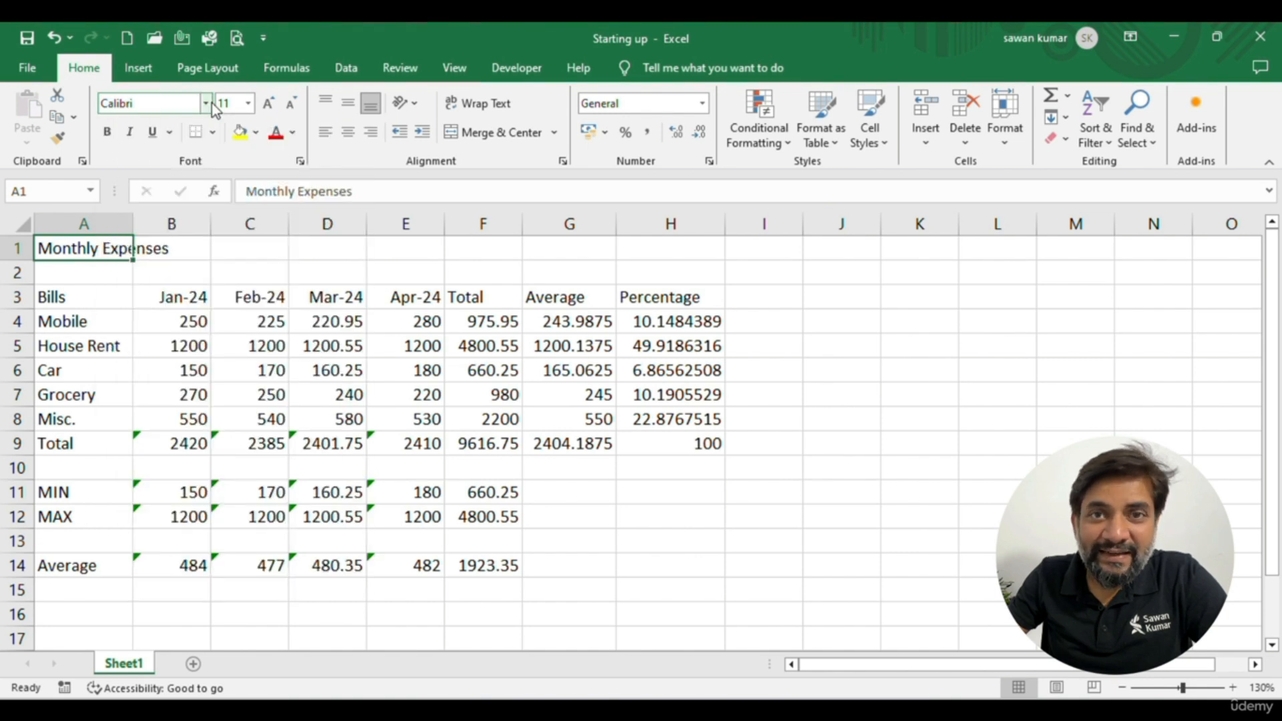
pyautogui.click(248, 105)
pyautogui.click(249, 108)
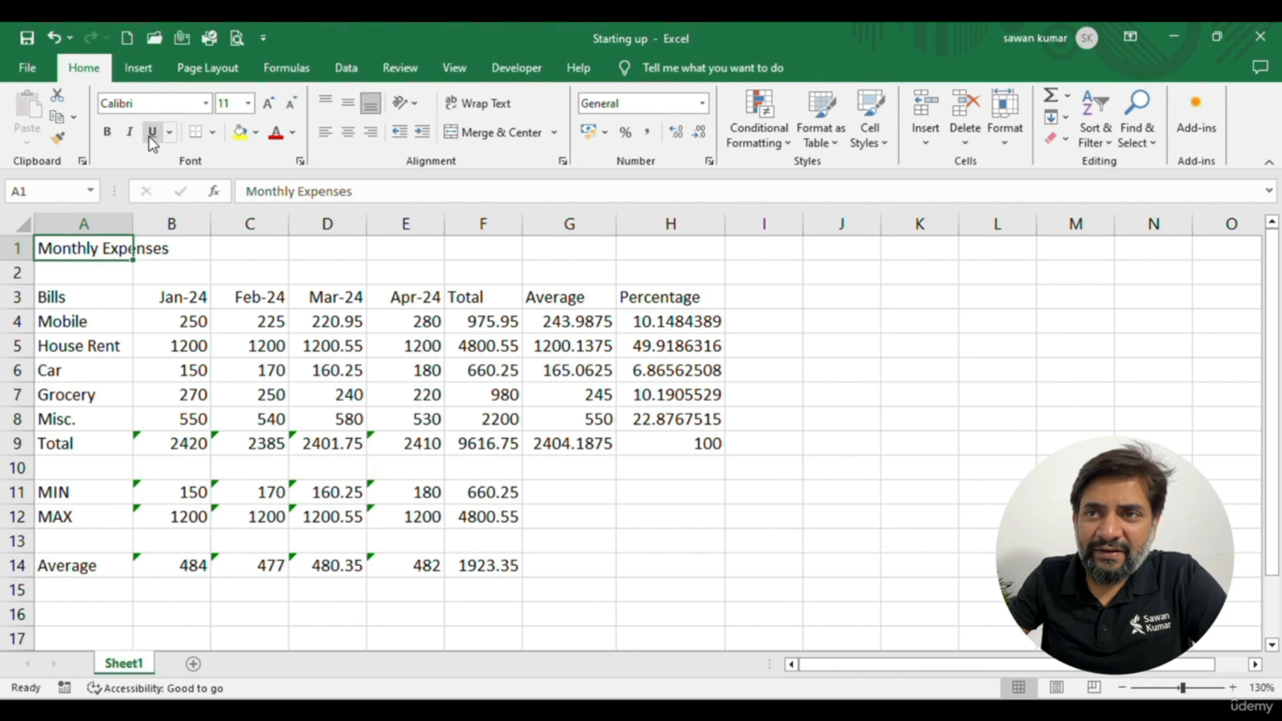
pyautogui.click(171, 138)
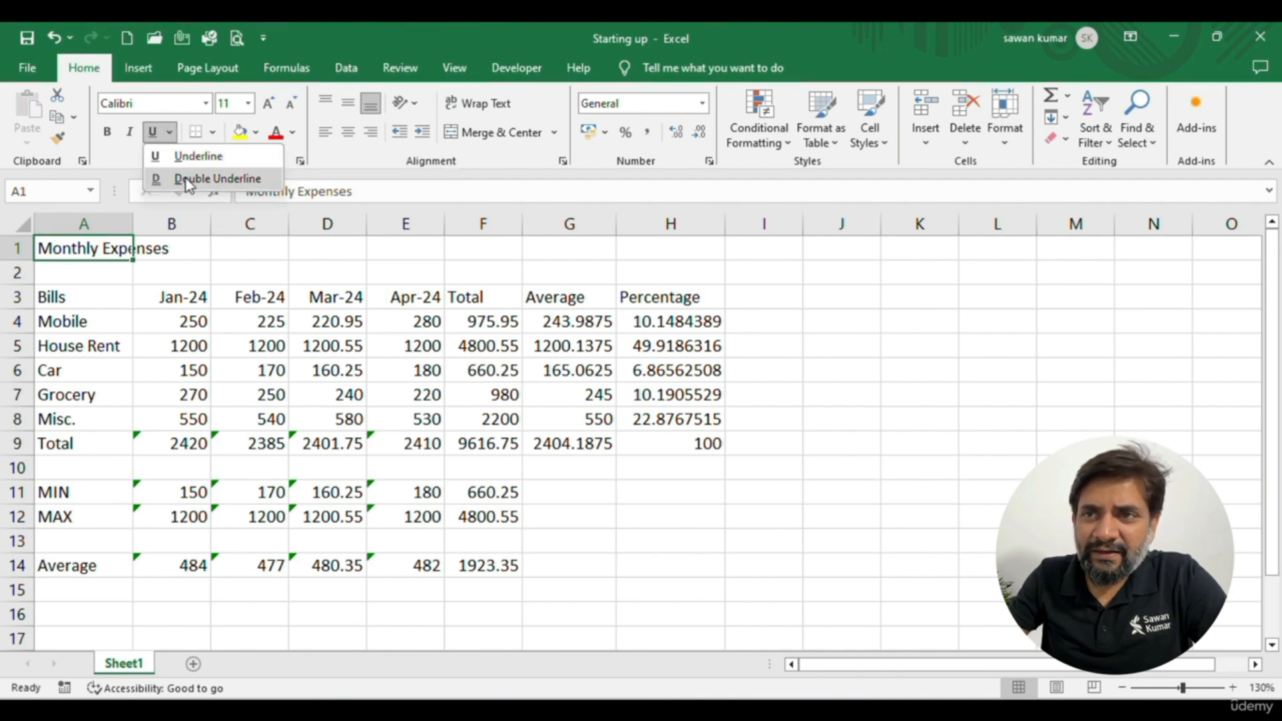
pyautogui.click(172, 134)
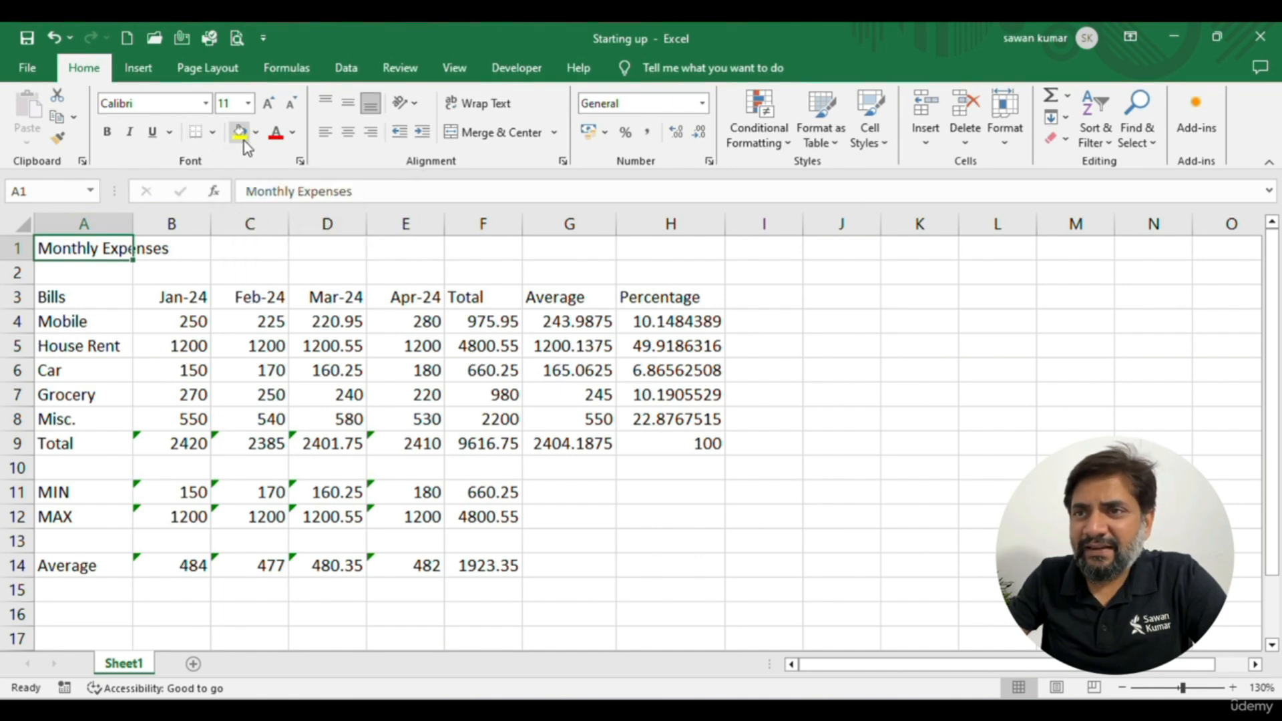
pyautogui.click(301, 162)
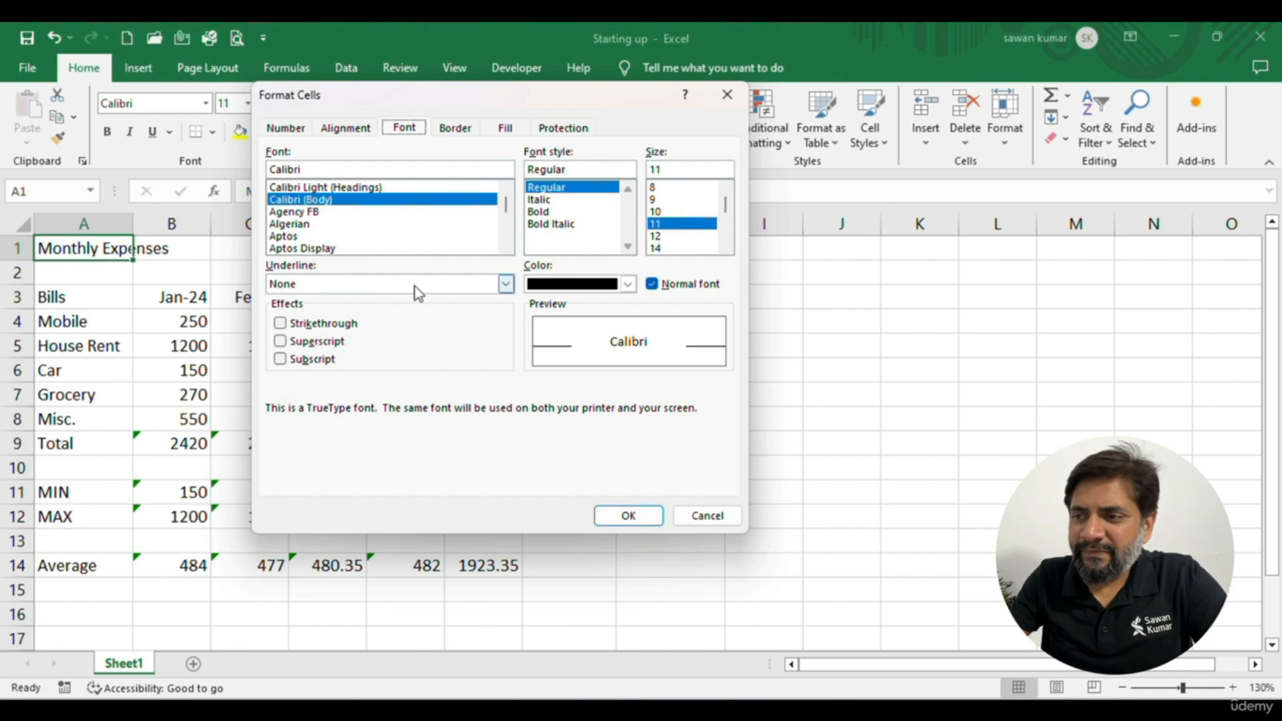
pyautogui.click(707, 516)
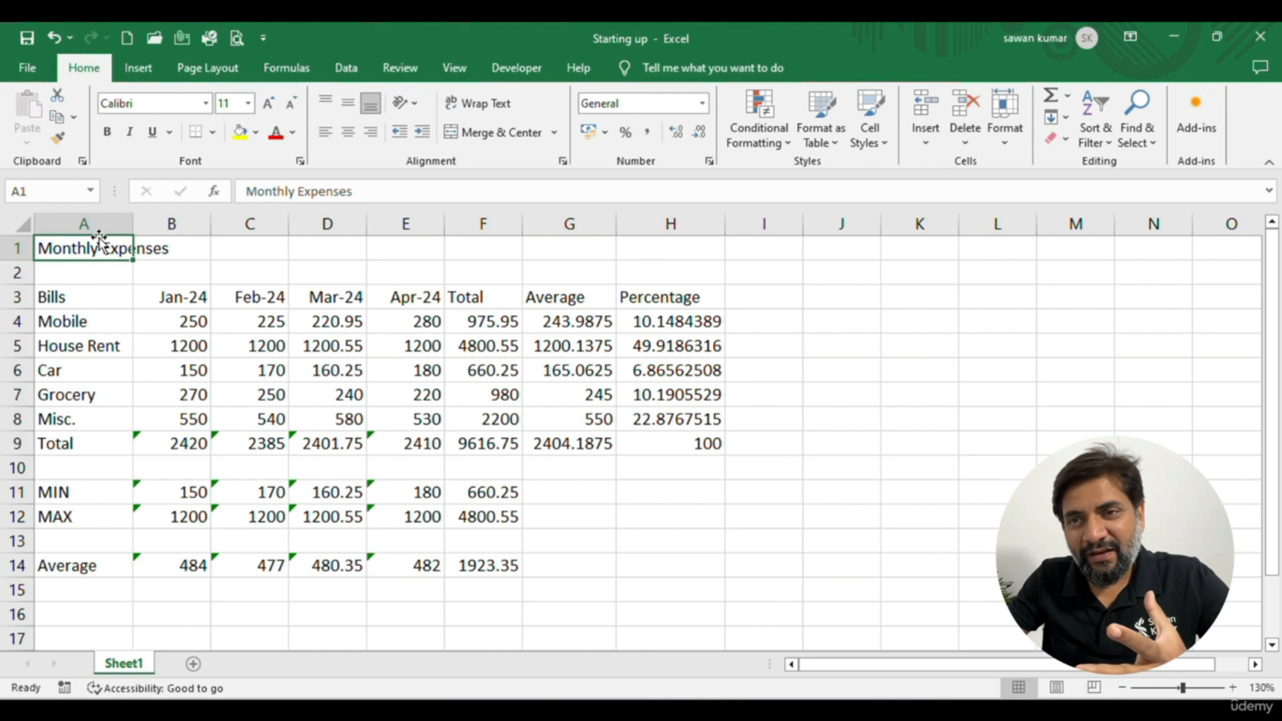
# Make the Monthly Expenses title in cell A1 bold
pyautogui.click(152, 323)
pyautogui.click(93, 272)
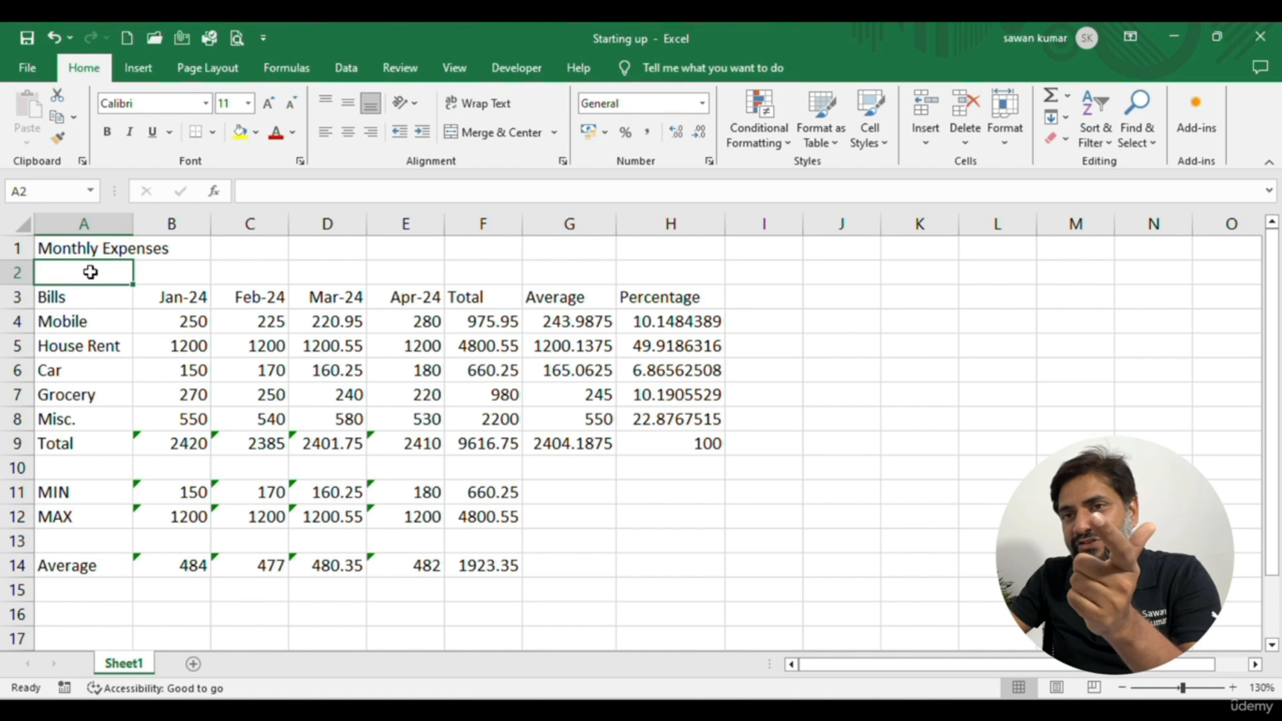
pyautogui.click(94, 252)
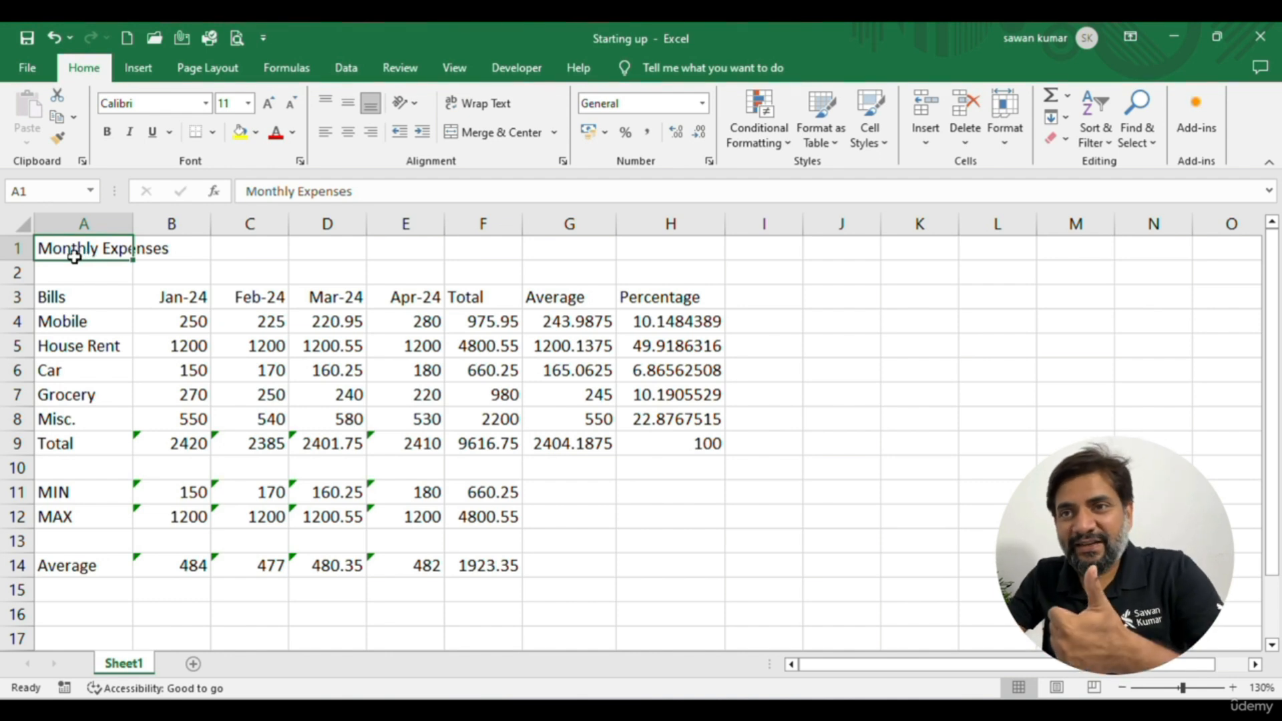
pyautogui.click(107, 134)
pyautogui.click(107, 133)
pyautogui.click(107, 133)
pyautogui.click(107, 134)
pyautogui.click(107, 133)
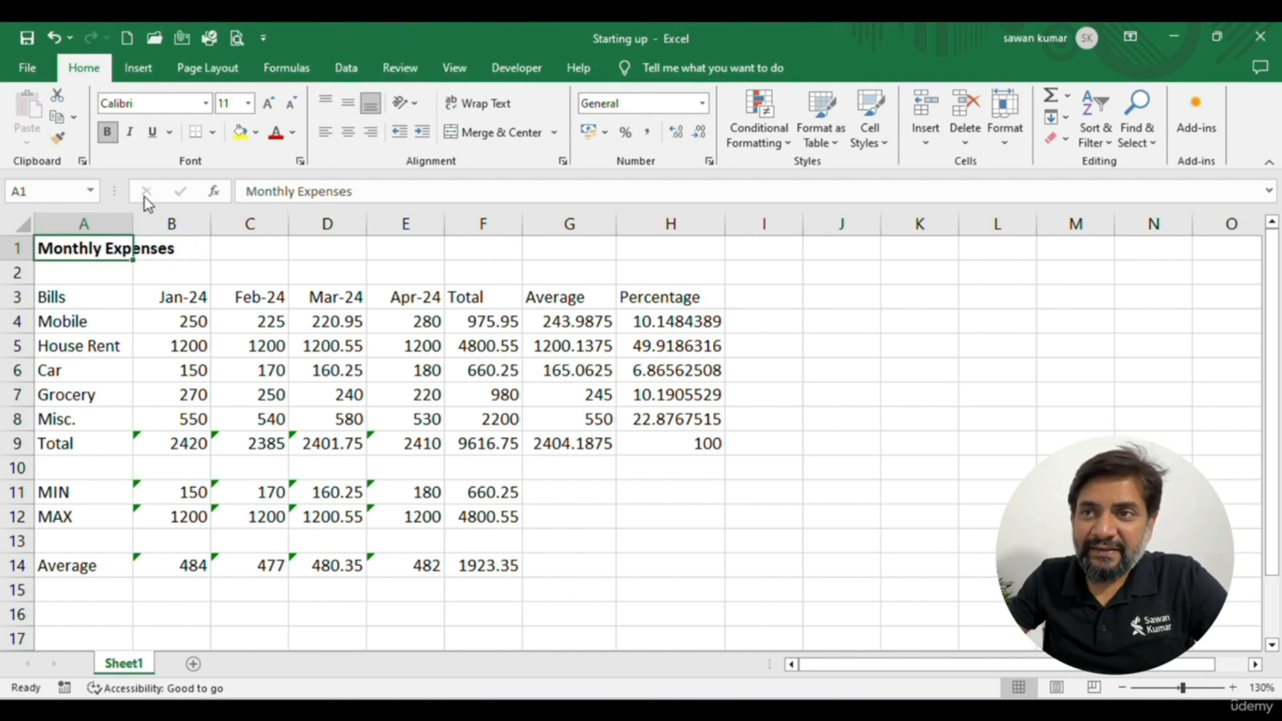
# Set the font size of the Monthly Expenses title in A1 to 20
pyautogui.click(249, 104)
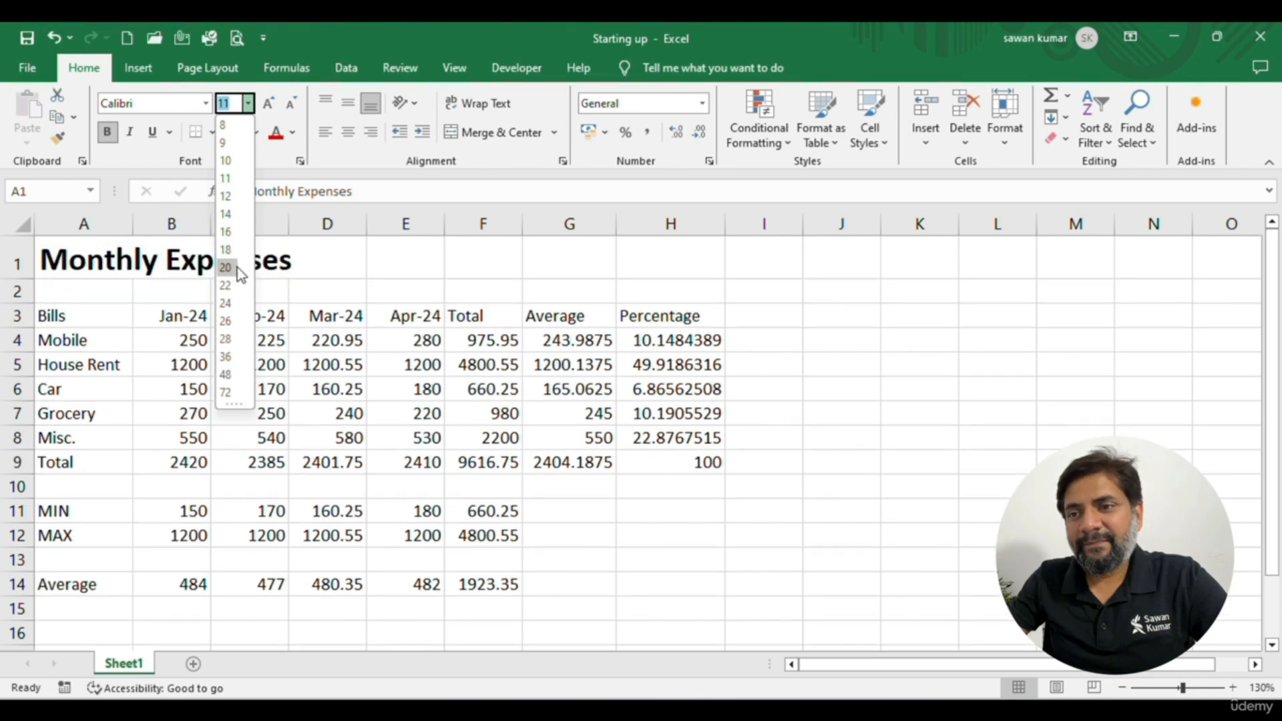
pyautogui.click(226, 267)
pyautogui.click(242, 266)
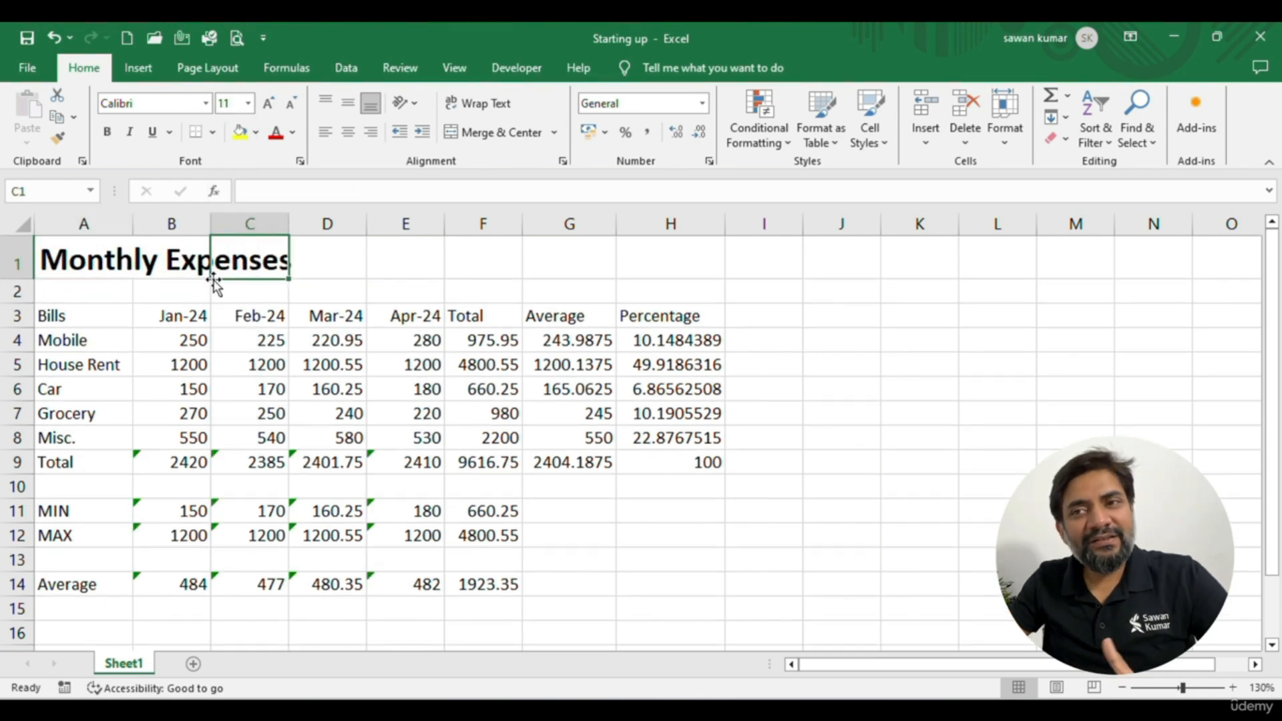
pyautogui.click(243, 313)
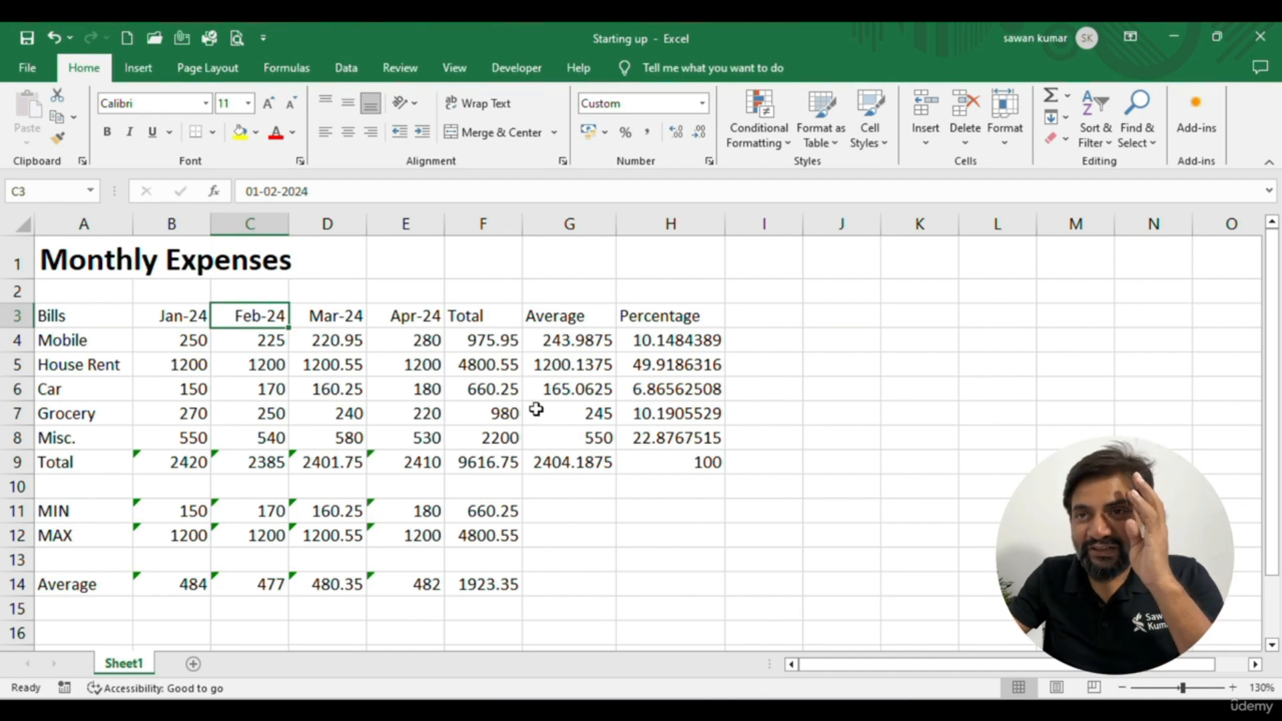
# Change the font of the Monthly Expenses title in A1 to Elephant
pyautogui.click(65, 264)
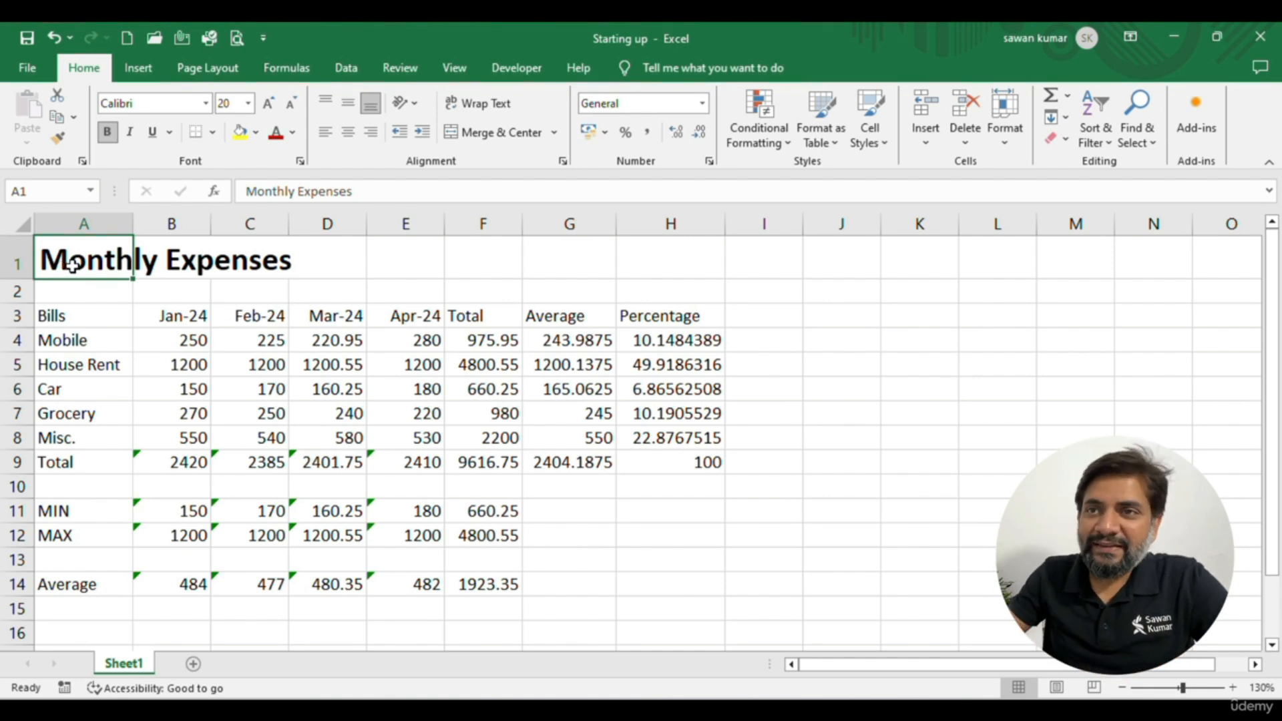
pyautogui.click(206, 103)
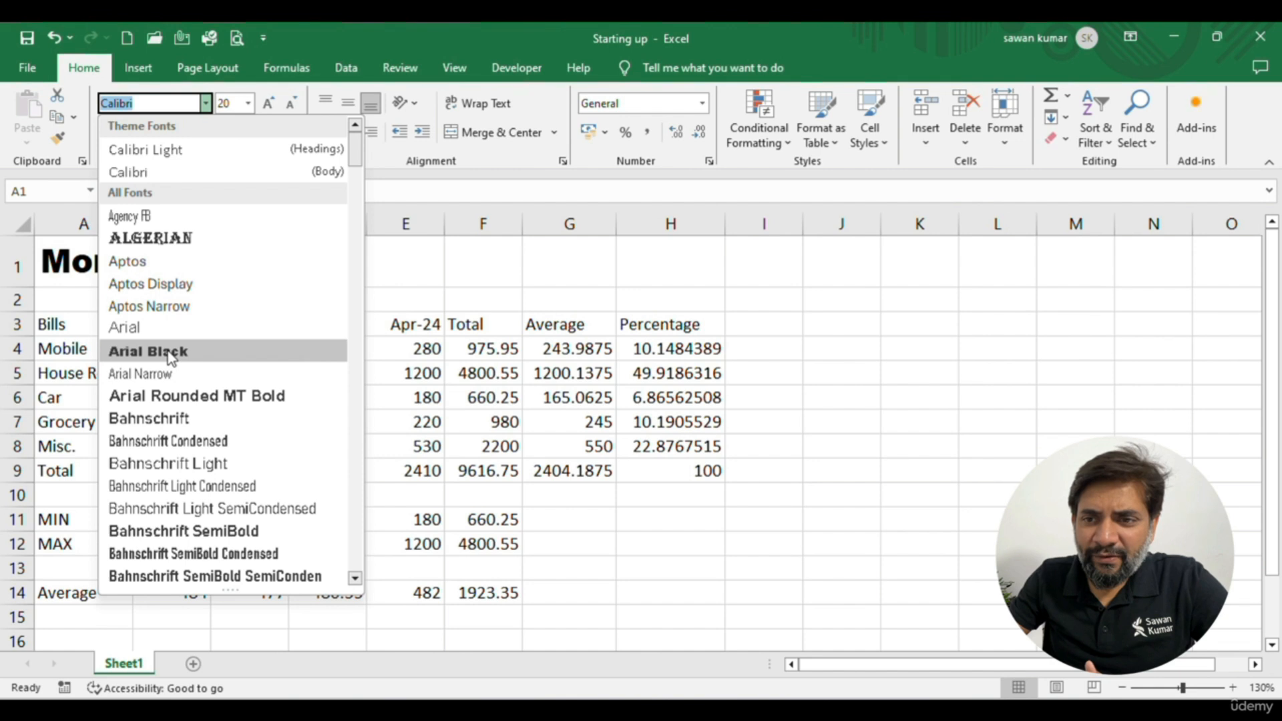
pyautogui.scroll(-3, 170, 357)
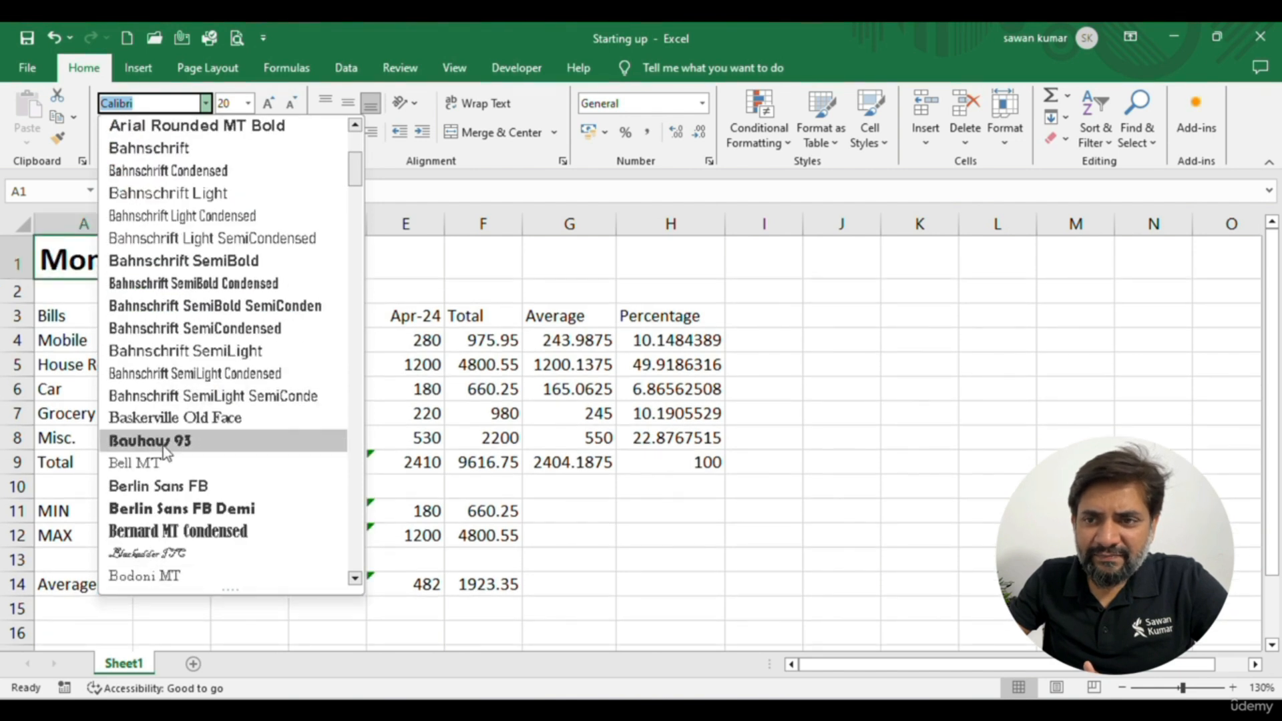
pyautogui.scroll(-1, 167, 494)
pyautogui.scroll(-3, 165, 502)
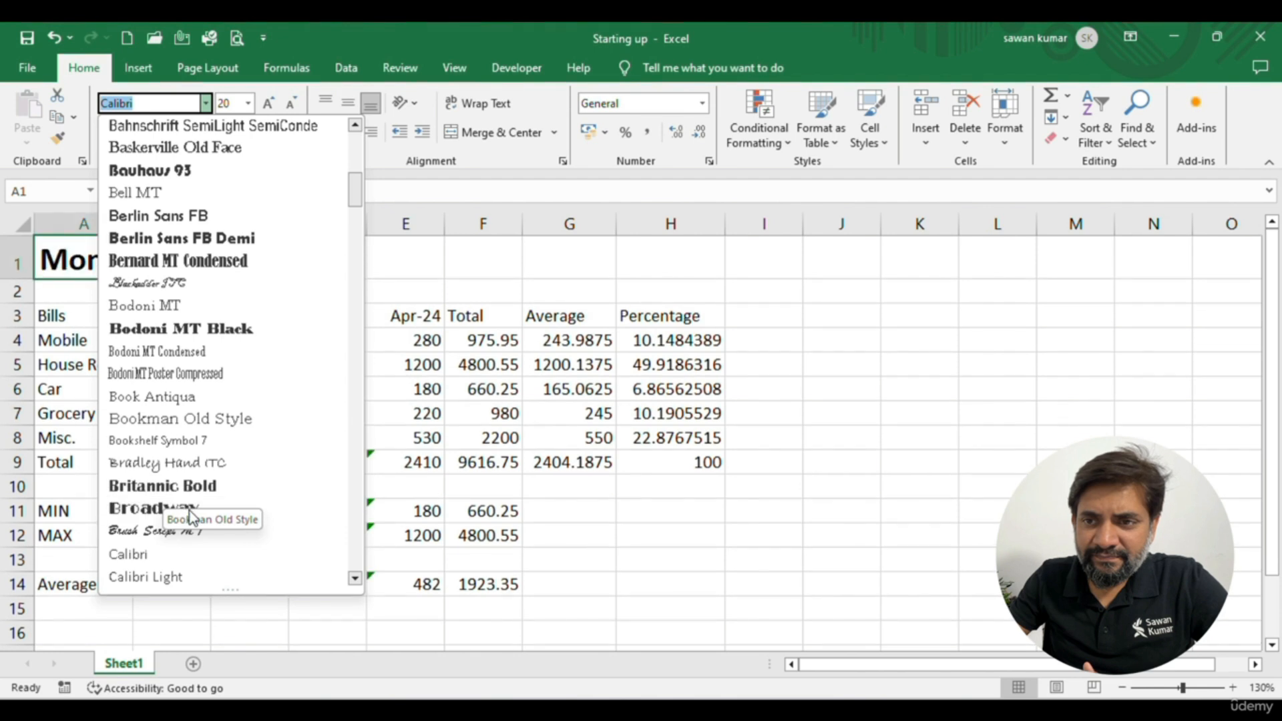
pyautogui.scroll(-2, 165, 500)
pyautogui.scroll(-8, 140, 434)
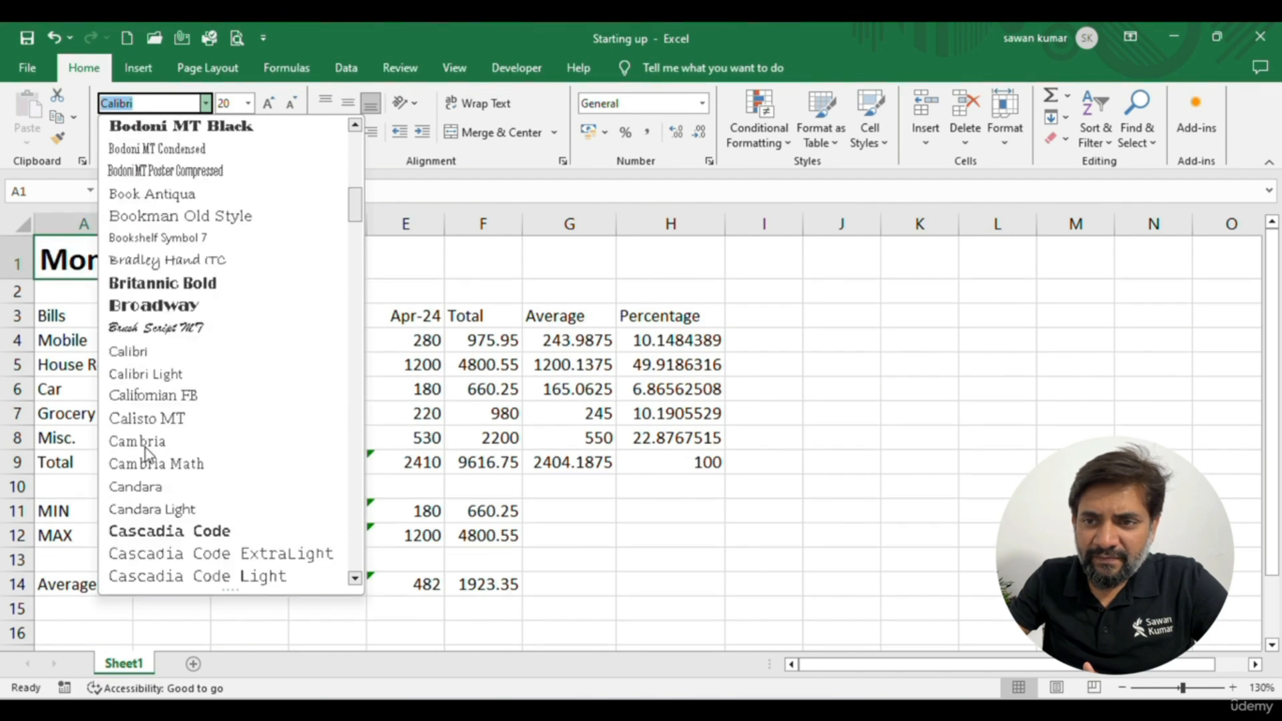
pyautogui.scroll(-1, 143, 449)
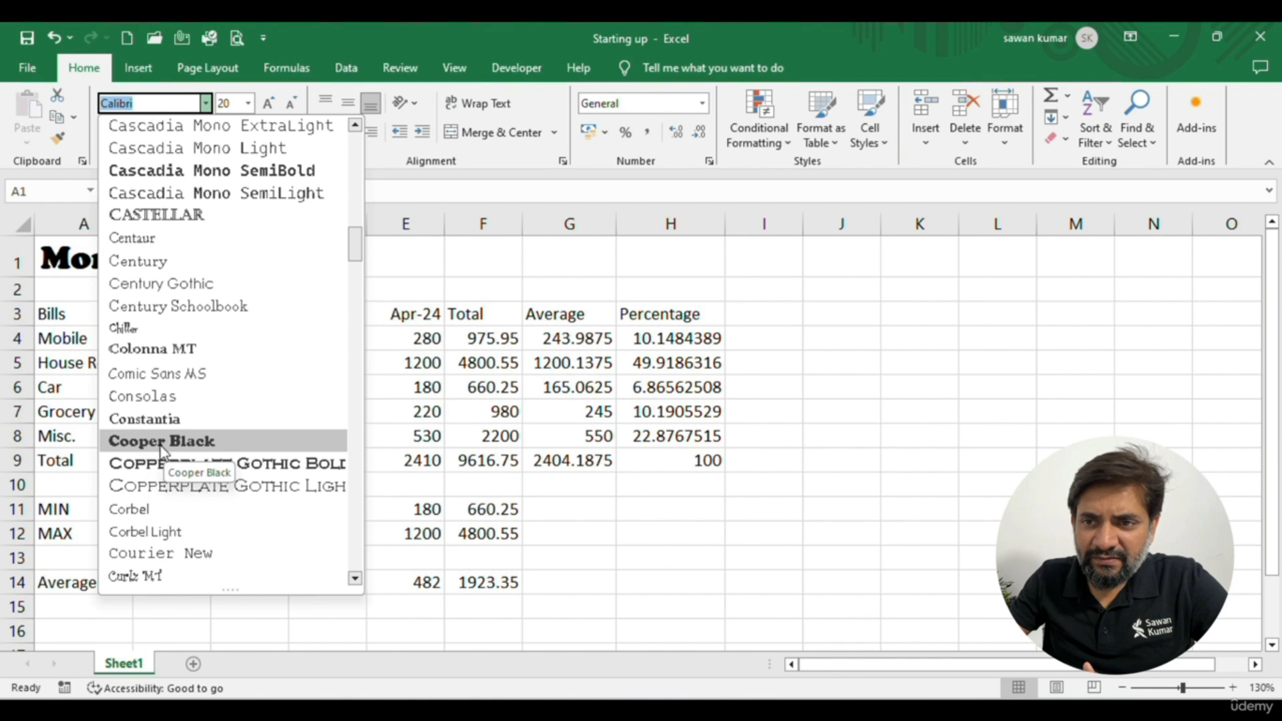
pyautogui.scroll(-4, 161, 449)
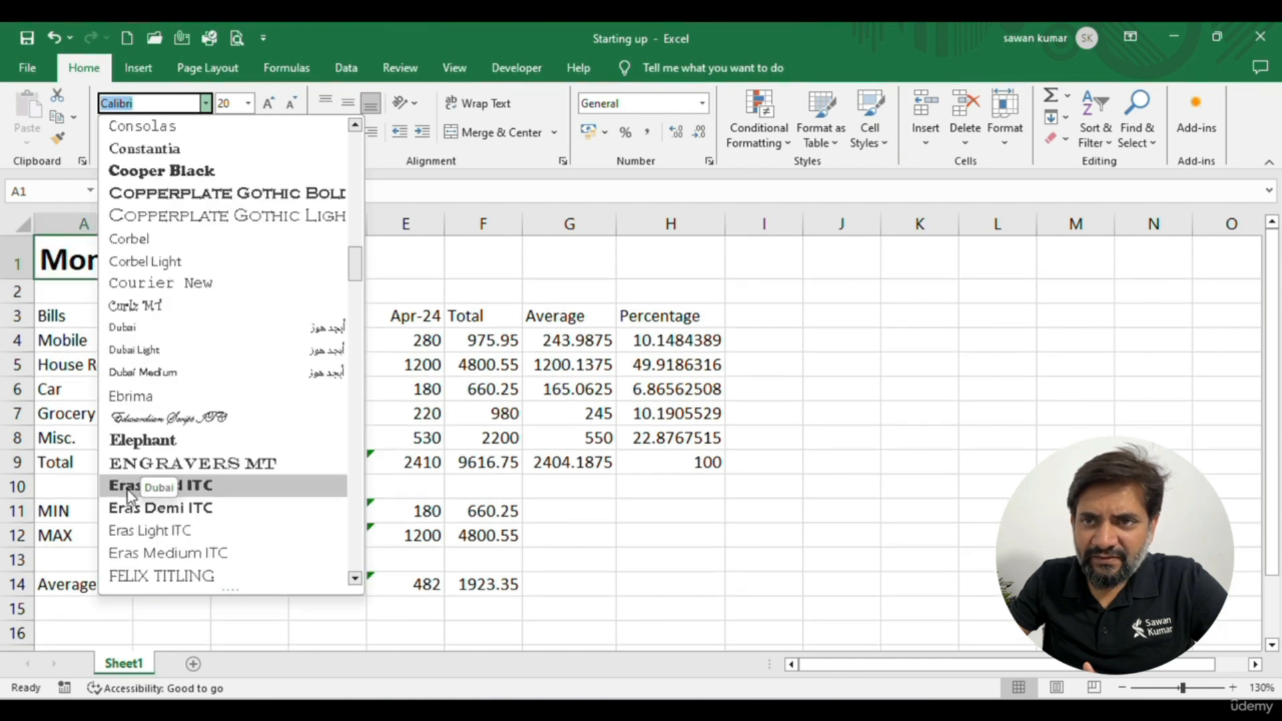
pyautogui.click(127, 440)
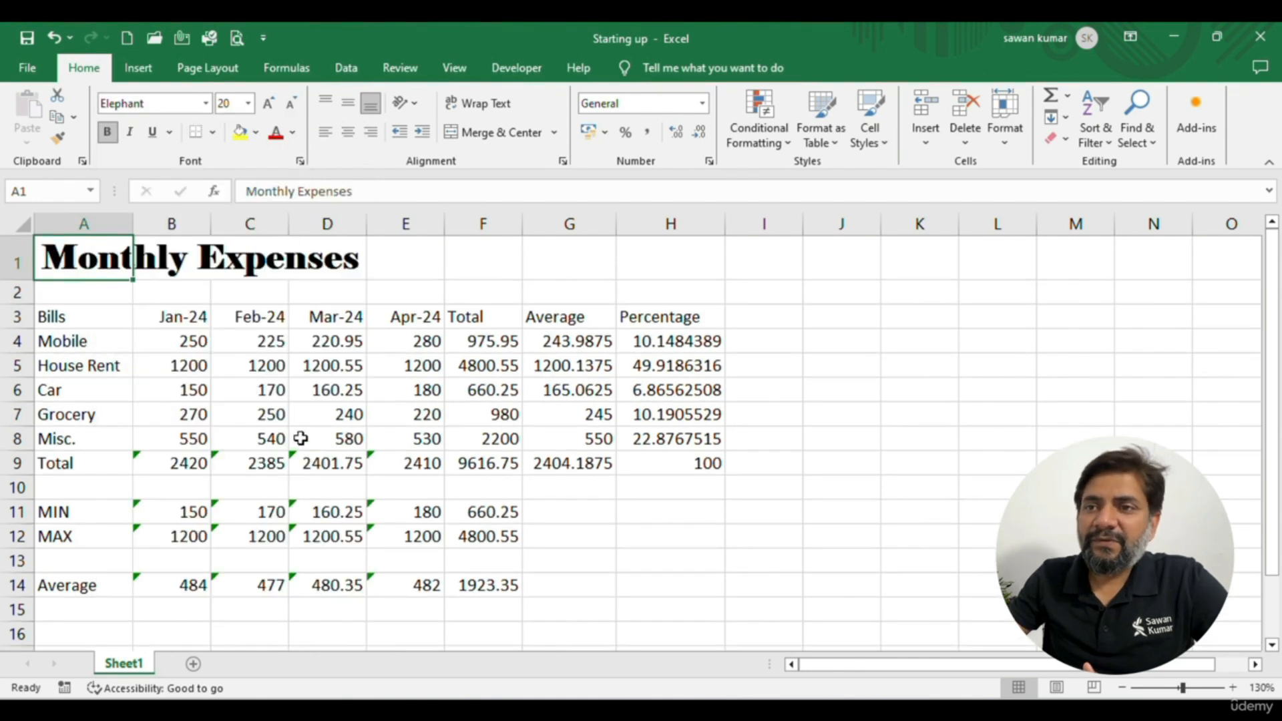
pyautogui.click(130, 315)
pyautogui.click(114, 275)
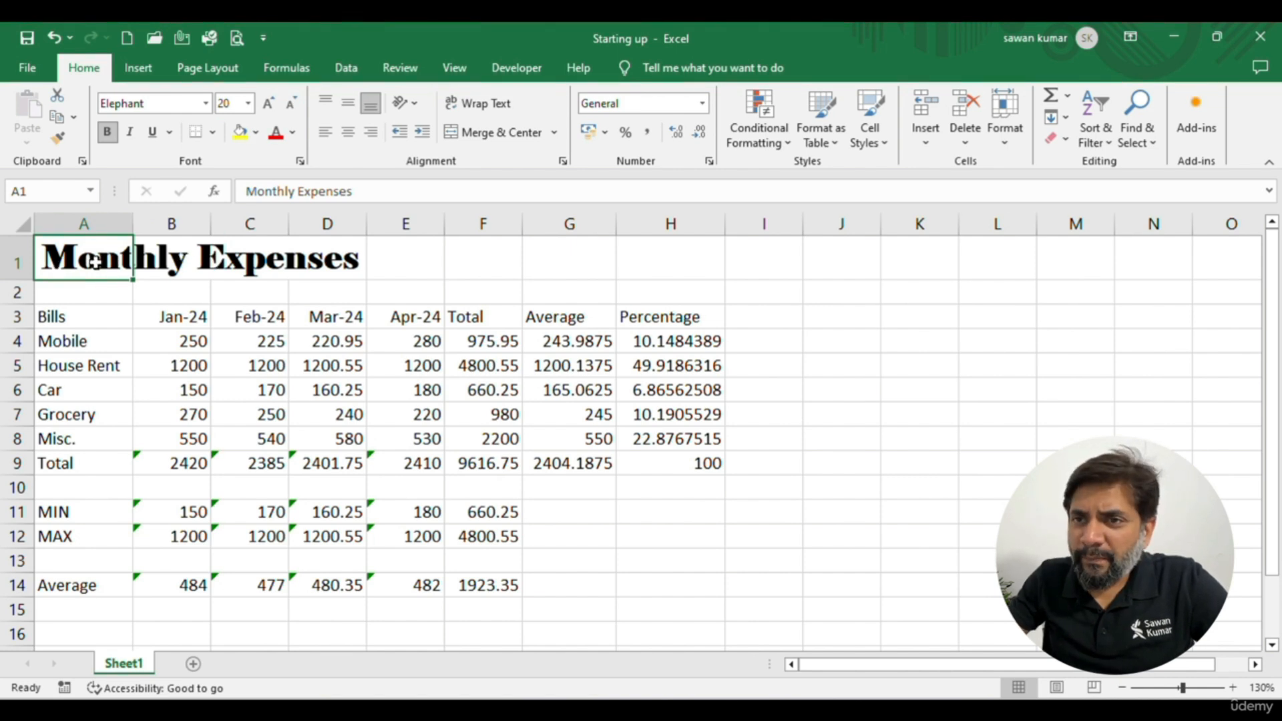
# Check which cell in row 1 actually holds the title by stepping through the cells from A1 to H1 and back
pyautogui.moveTo(95, 262); pyautogui.dragTo(126, 274)
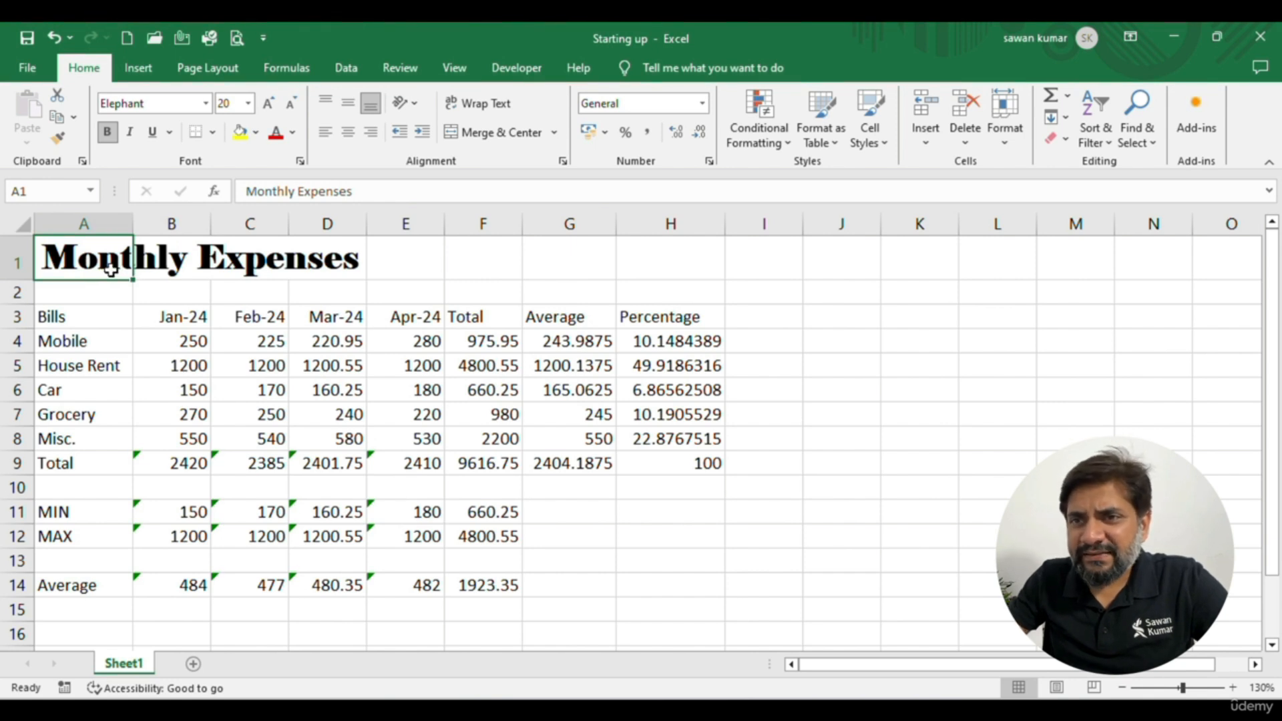
pyautogui.press('Right')
pyautogui.press('Left')
pyautogui.press('Right')
pyautogui.press('Right')
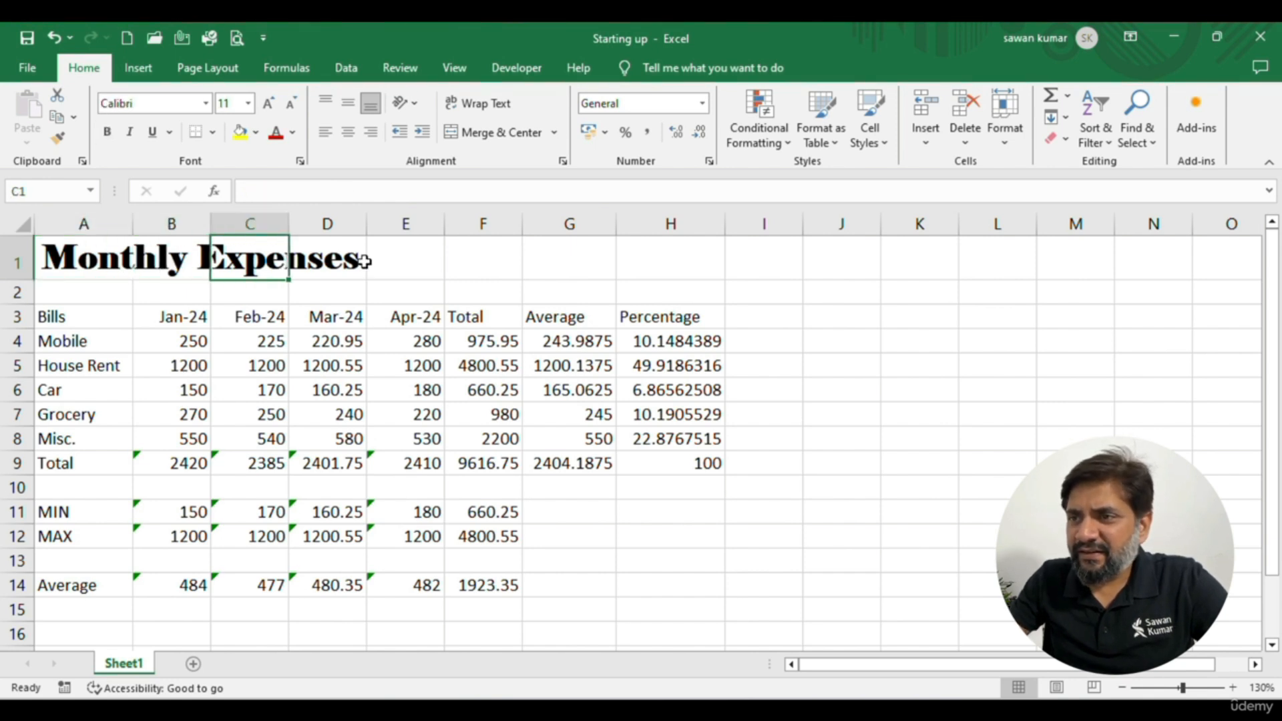
pyautogui.press('Right')
pyautogui.press('Right')
pyautogui.press('Right')
pyautogui.press('Right')
pyautogui.press('Right')
pyautogui.press('Left')
pyautogui.press('Left')
pyautogui.press('Left')
pyautogui.press('Left')
pyautogui.press('Left')
pyautogui.press('Left')
pyautogui.press('Left')
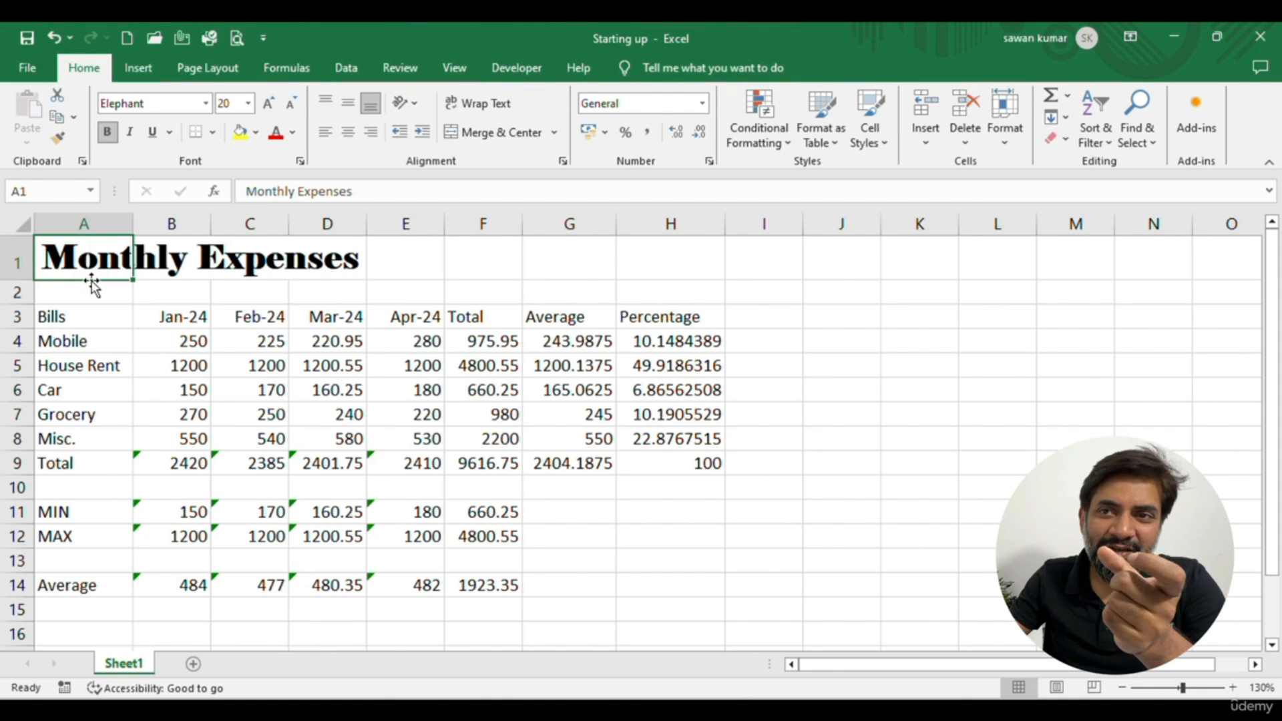
pyautogui.click(90, 225)
pyautogui.click(100, 256)
pyautogui.click(181, 224)
pyautogui.click(108, 257)
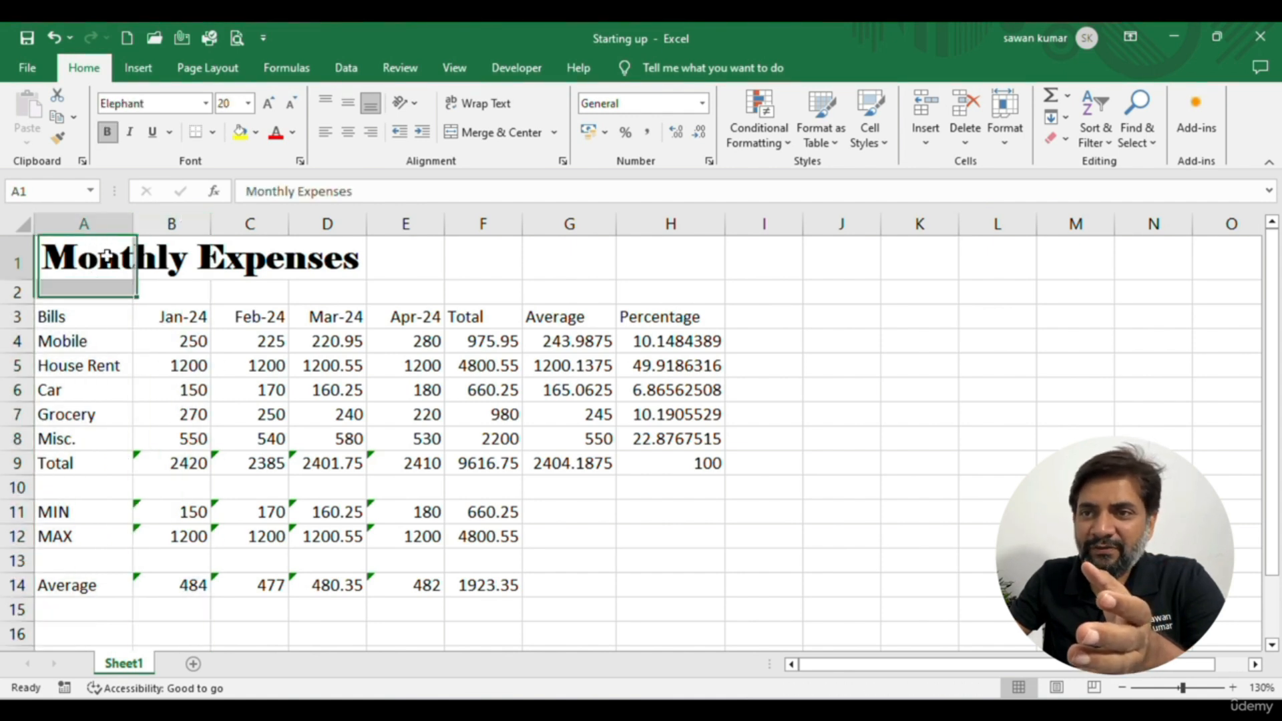
pyautogui.click(169, 257)
pyautogui.click(236, 254)
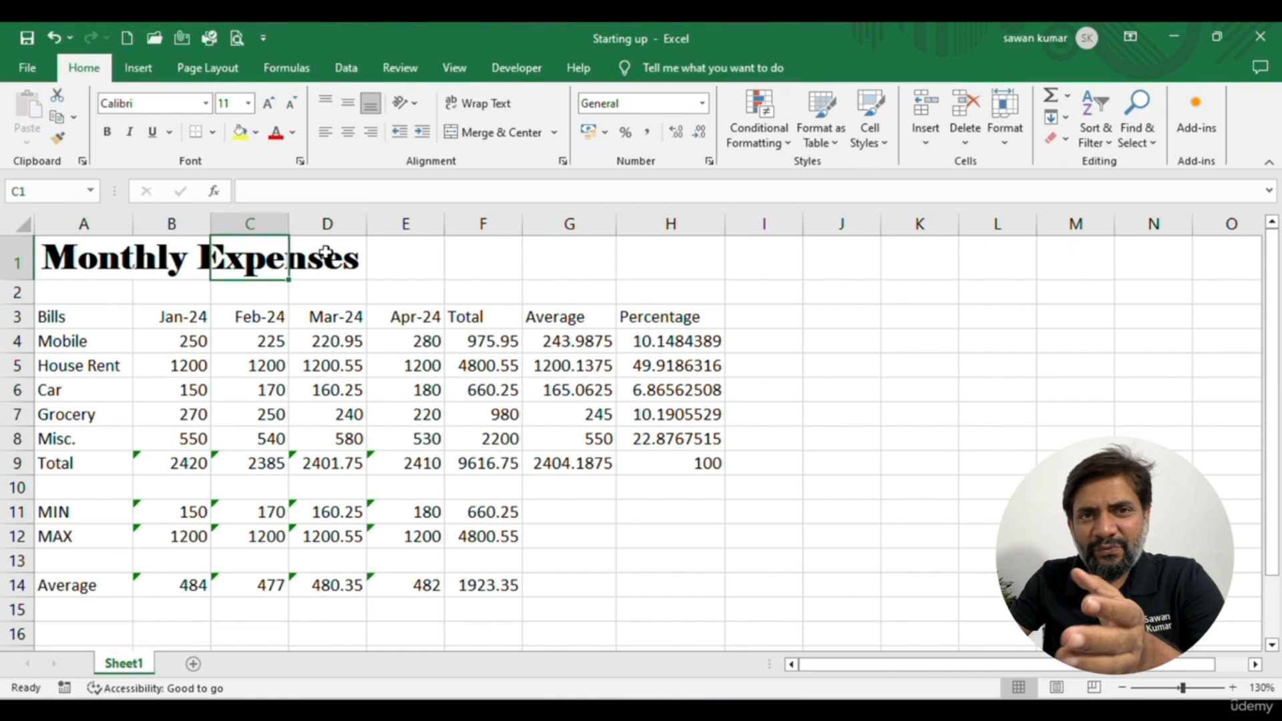
pyautogui.click(354, 255)
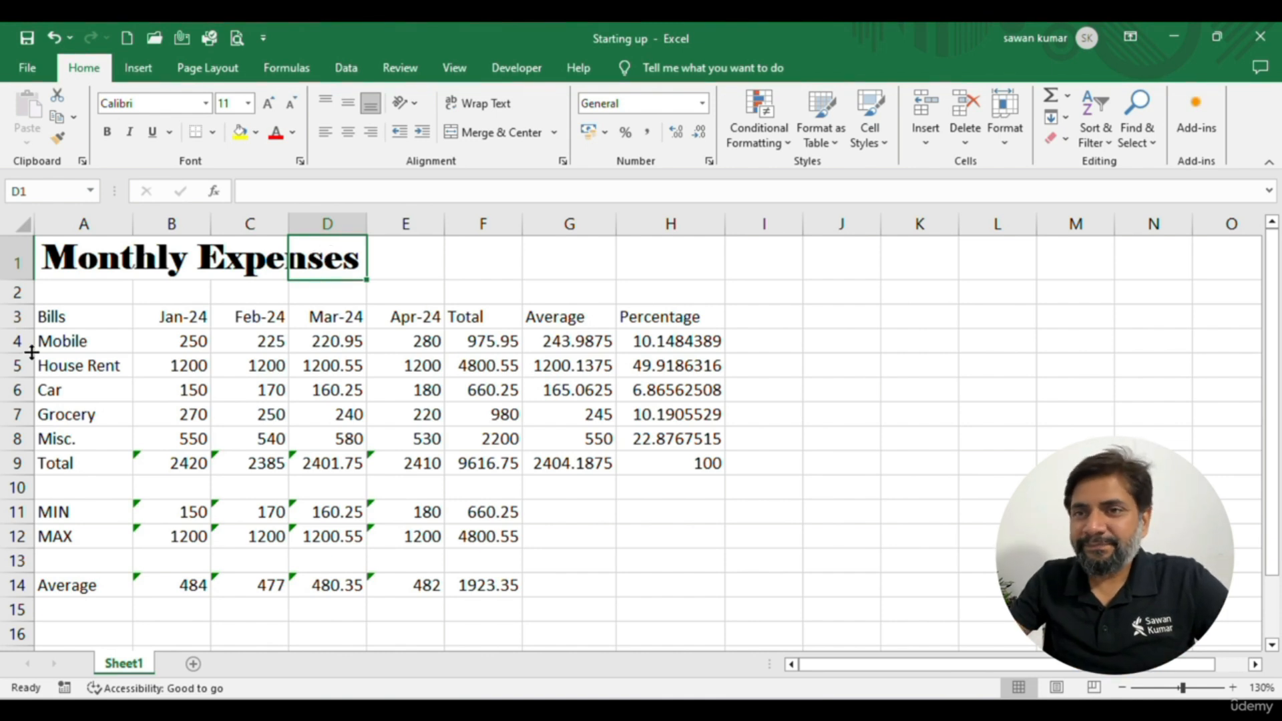
pyautogui.click(308, 306)
pyautogui.click(307, 348)
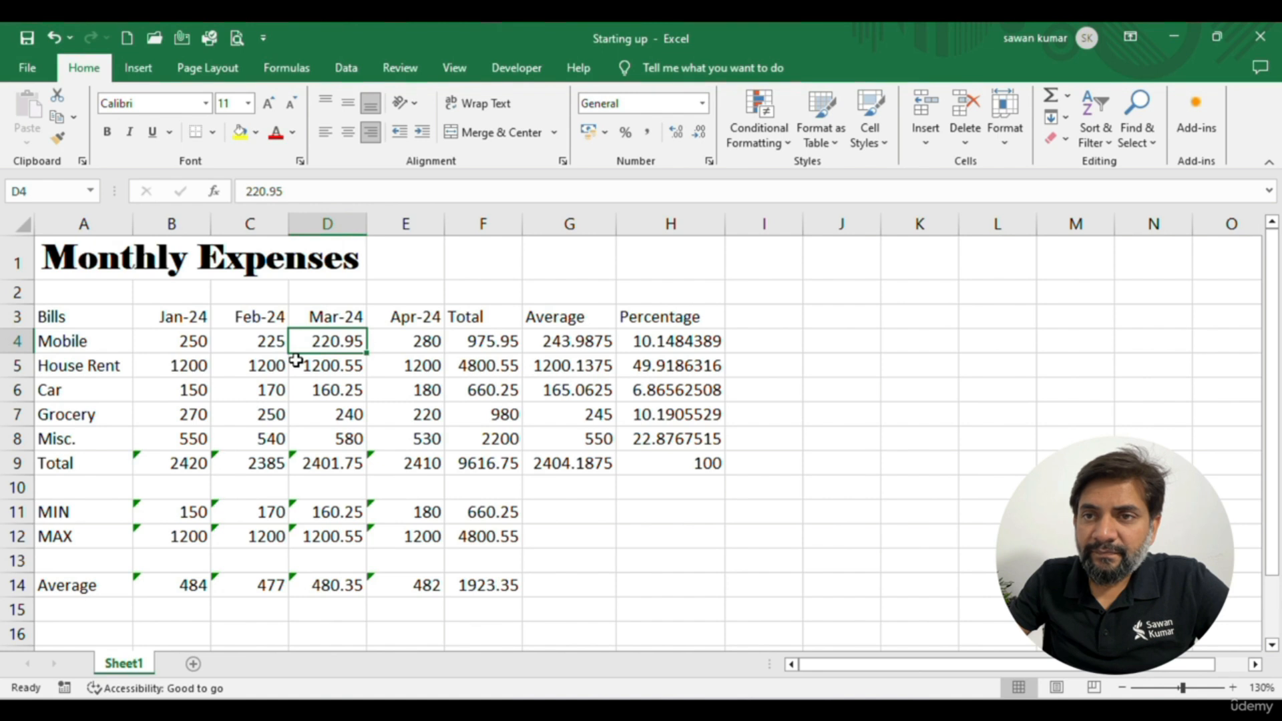
pyautogui.click(105, 291)
pyautogui.click(103, 269)
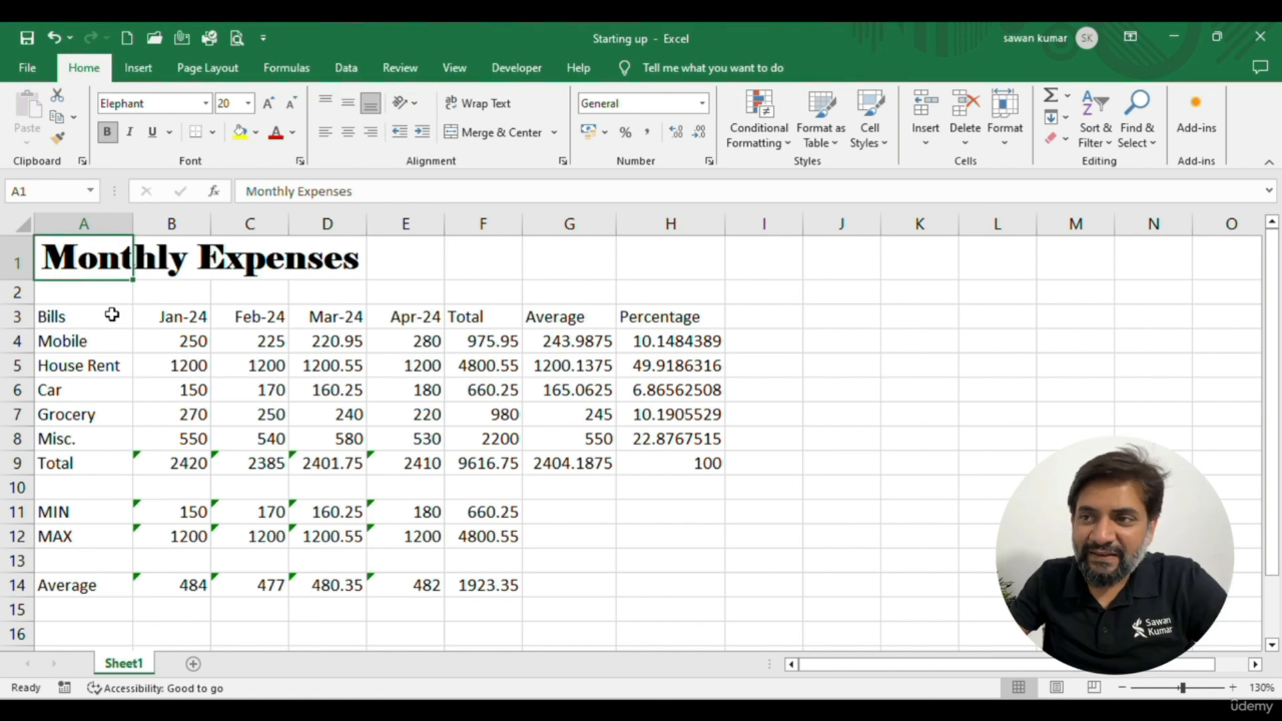
# Make the header row A3:H3, from Bills to Percentage, bold
pyautogui.click(101, 315)
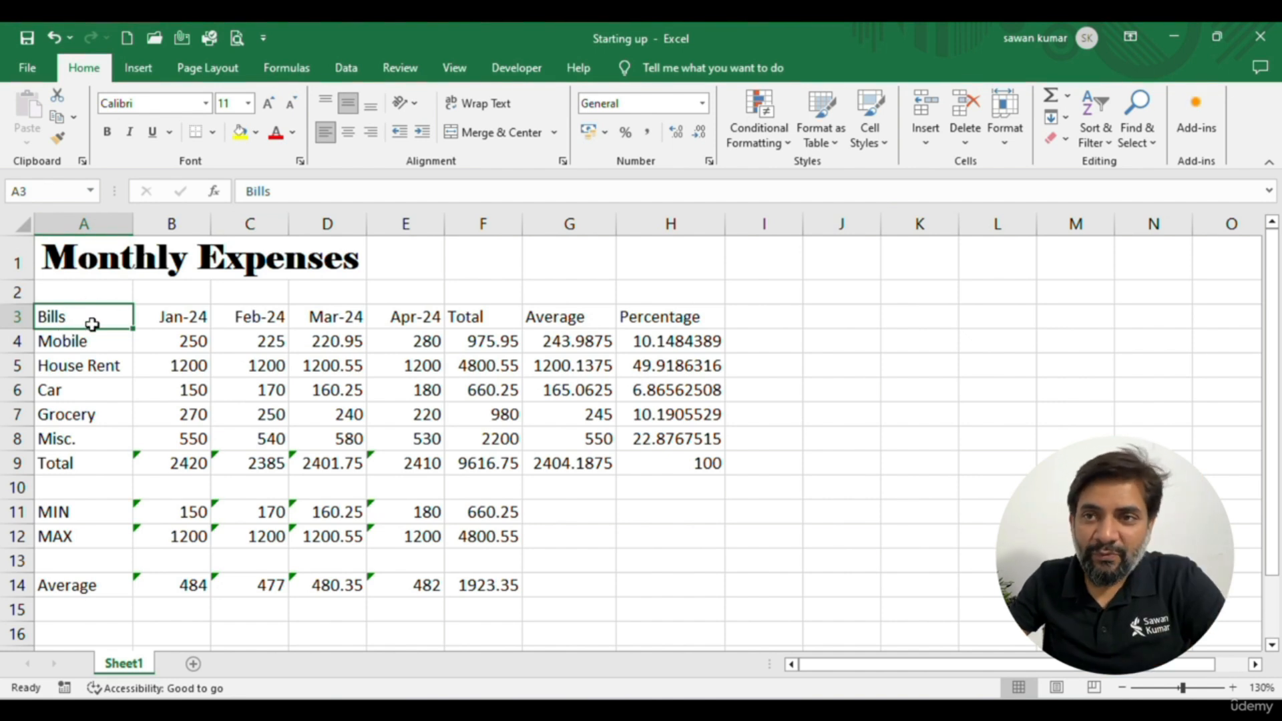
pyautogui.click(96, 262)
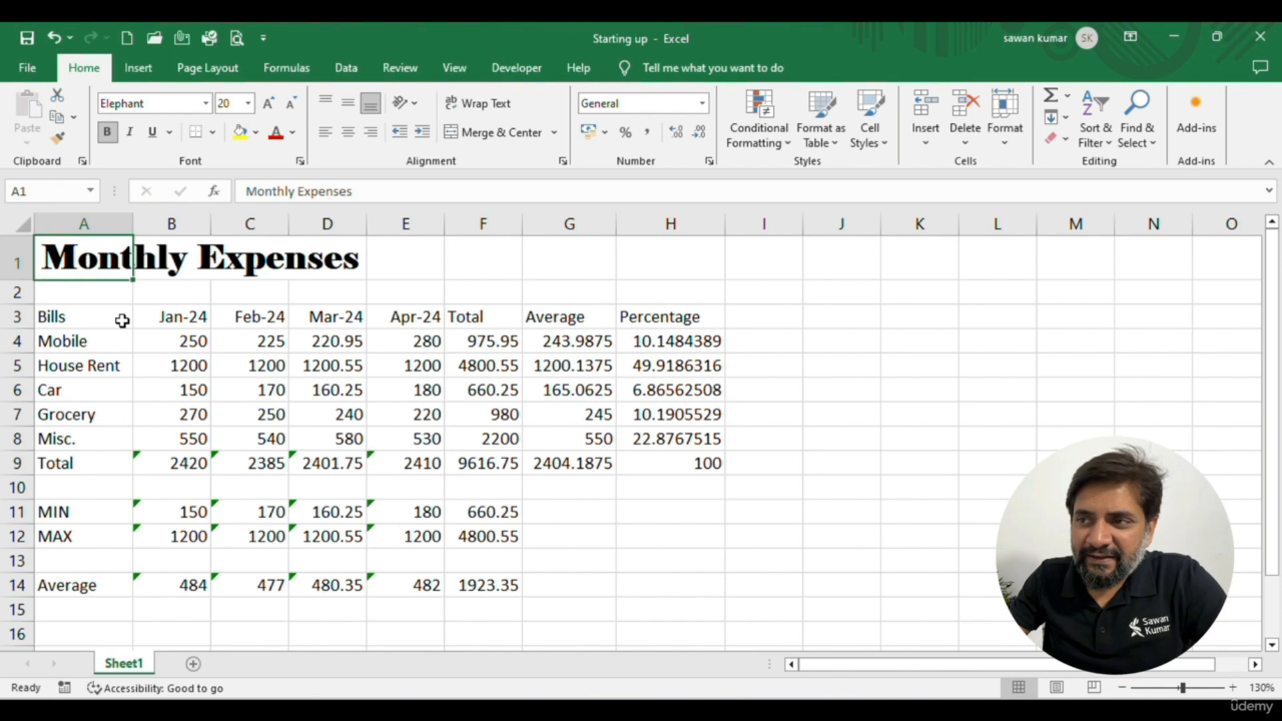
pyautogui.moveTo(94, 319); pyautogui.dragTo(629, 311)
pyautogui.click(101, 137)
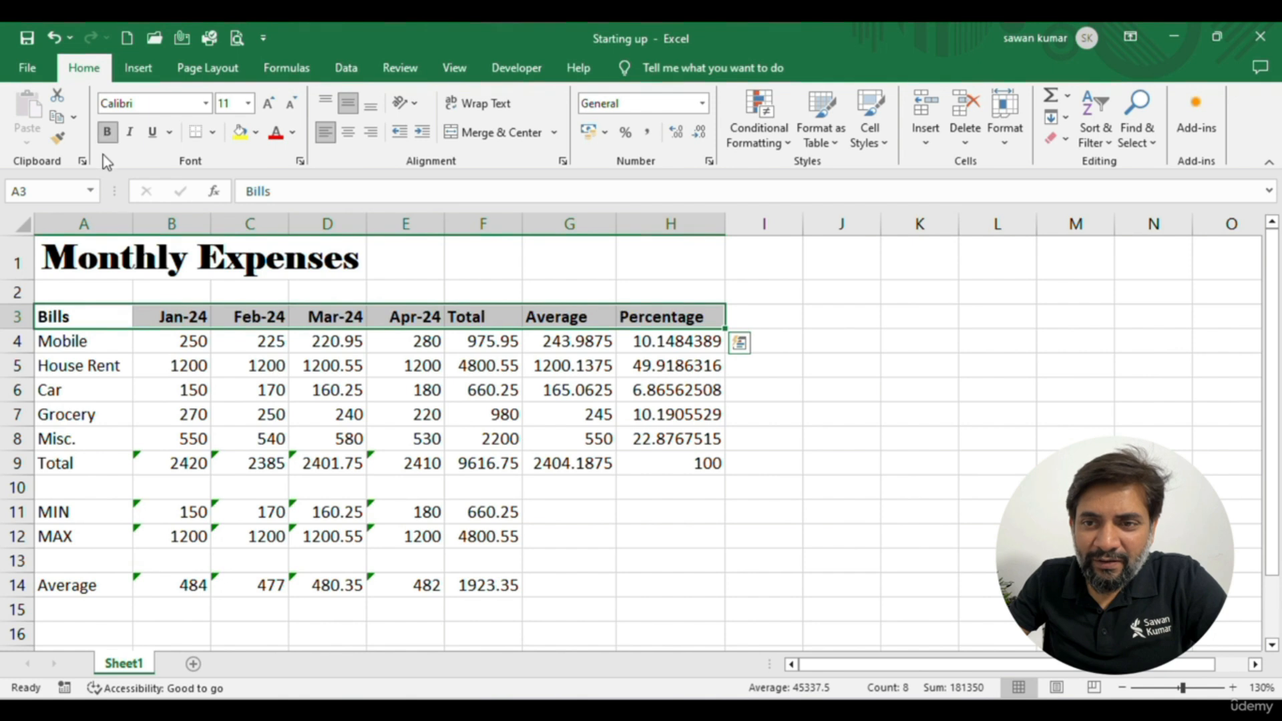
# Make the row labels in A3:A14, from Bills down to Average, bold
pyautogui.moveTo(86, 311); pyautogui.dragTo(80, 585)
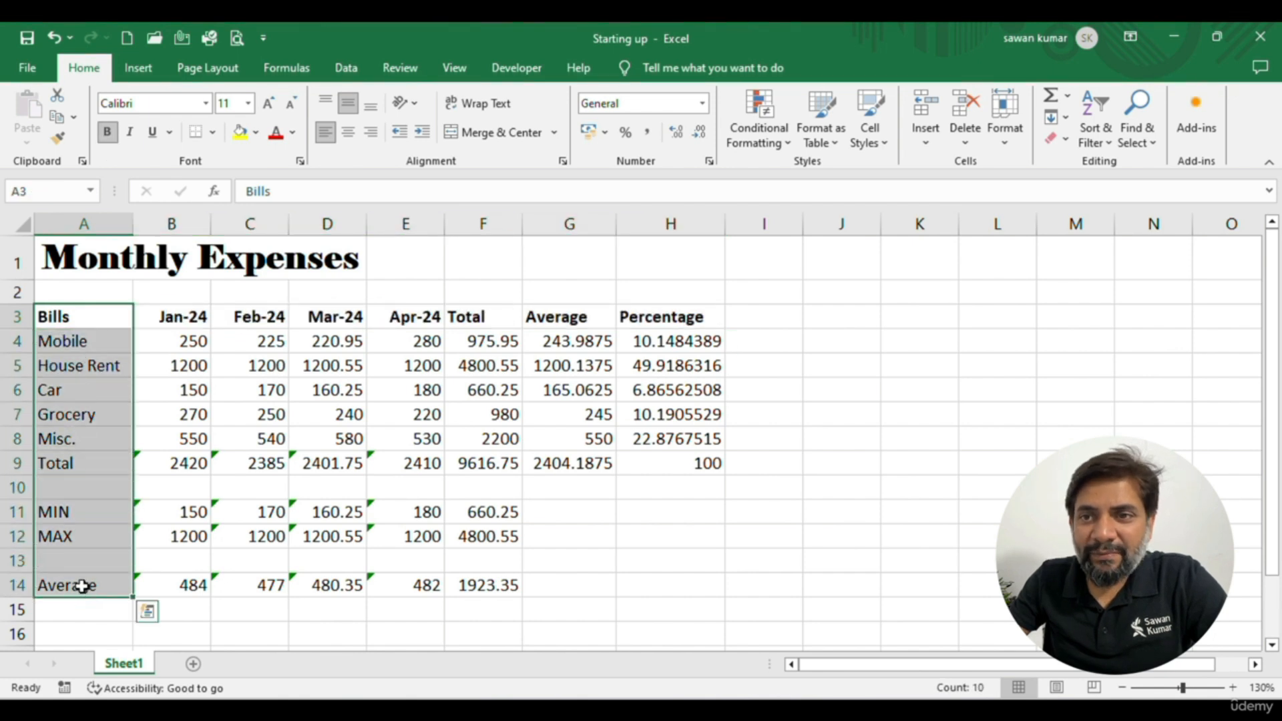
pyautogui.click(106, 133)
pyautogui.click(175, 367)
pyautogui.moveTo(668, 316); pyautogui.dragTo(109, 583)
pyautogui.click(76, 315)
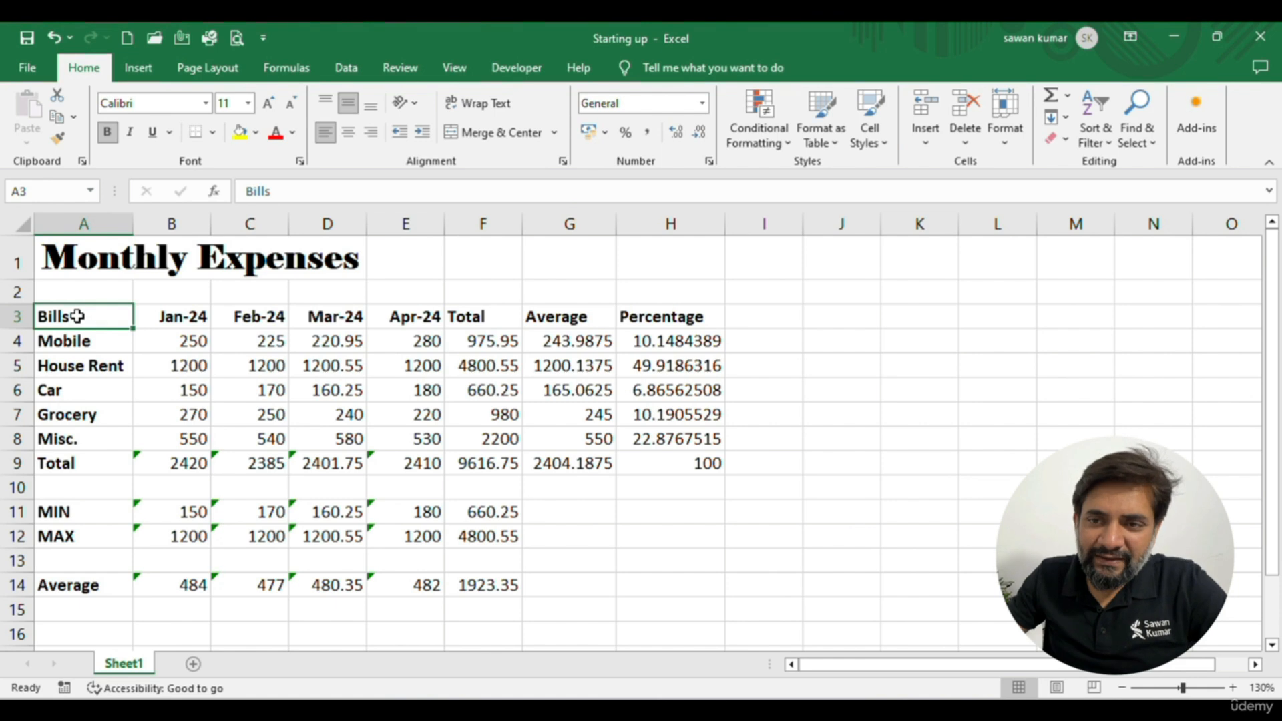
pyautogui.moveTo(79, 316); pyautogui.dragTo(687, 319)
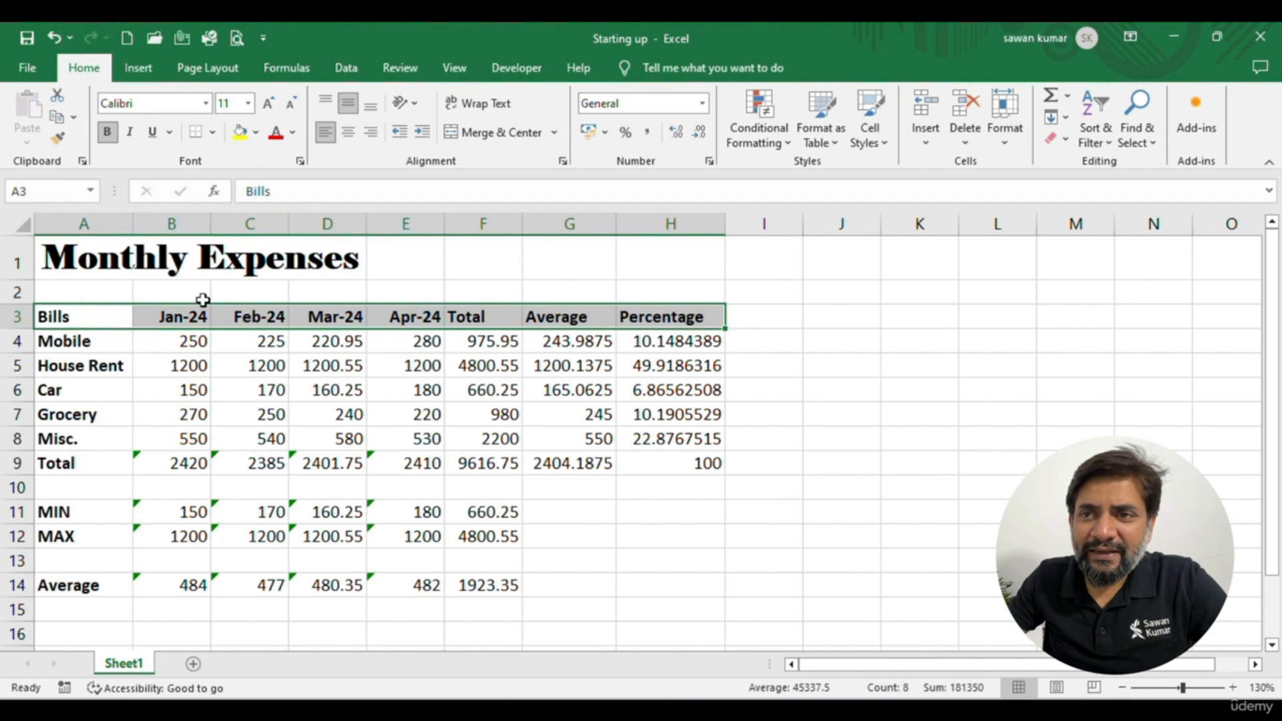
pyautogui.click(171, 224)
# Underline the Monthly Expenses title in A1
pyautogui.click(90, 257)
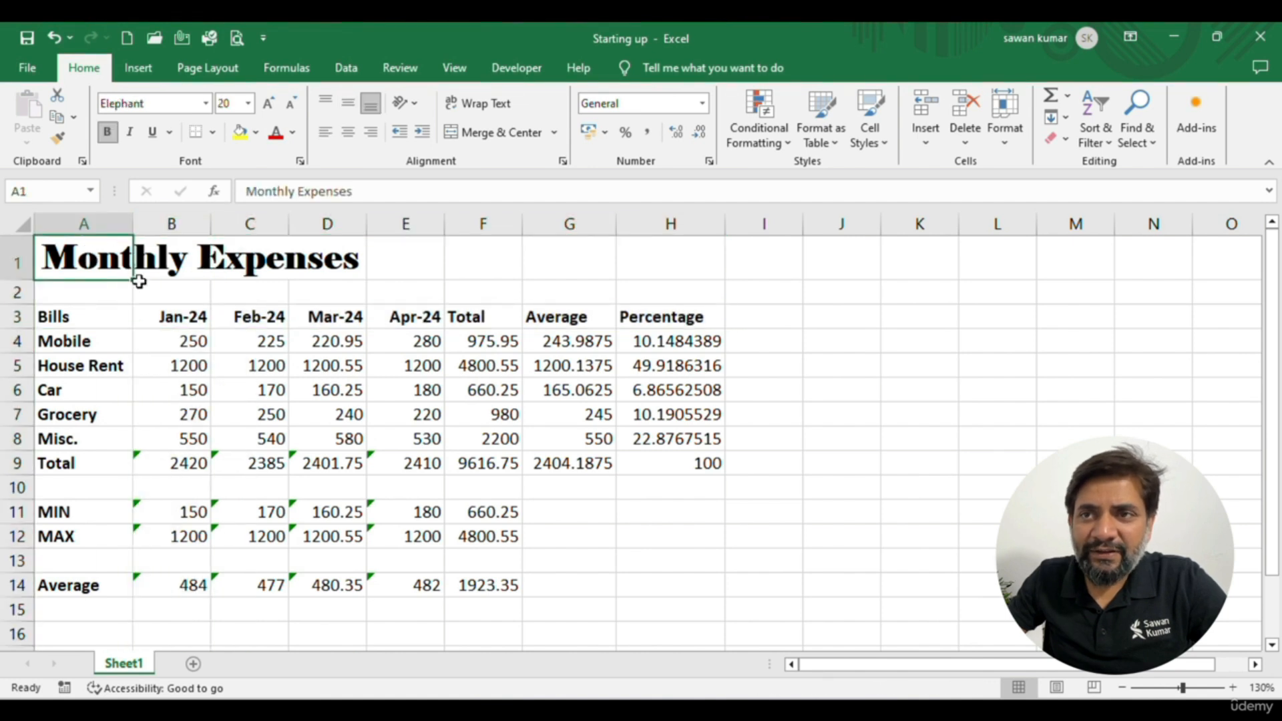
pyautogui.click(154, 139)
pyautogui.click(172, 341)
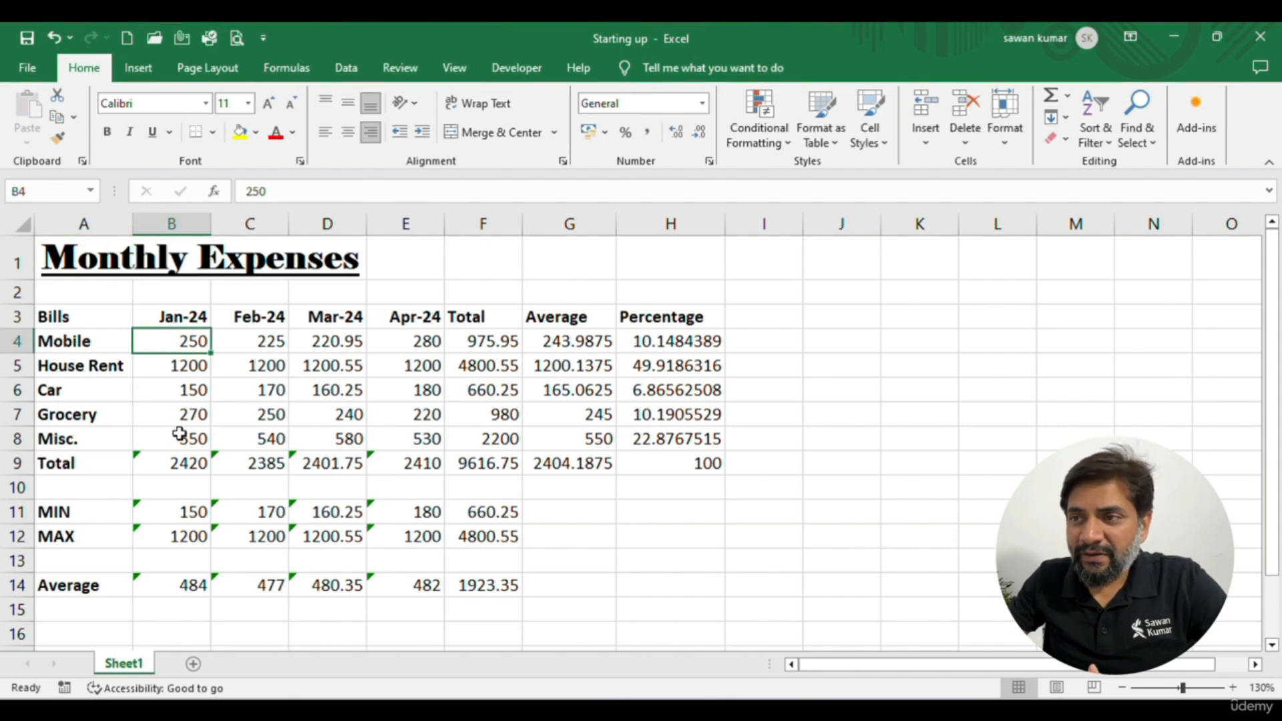
# Underline the column headers in B3:H3, from Jan-24 to Percentage
pyautogui.moveTo(168, 318); pyautogui.dragTo(668, 316)
pyautogui.click(152, 132)
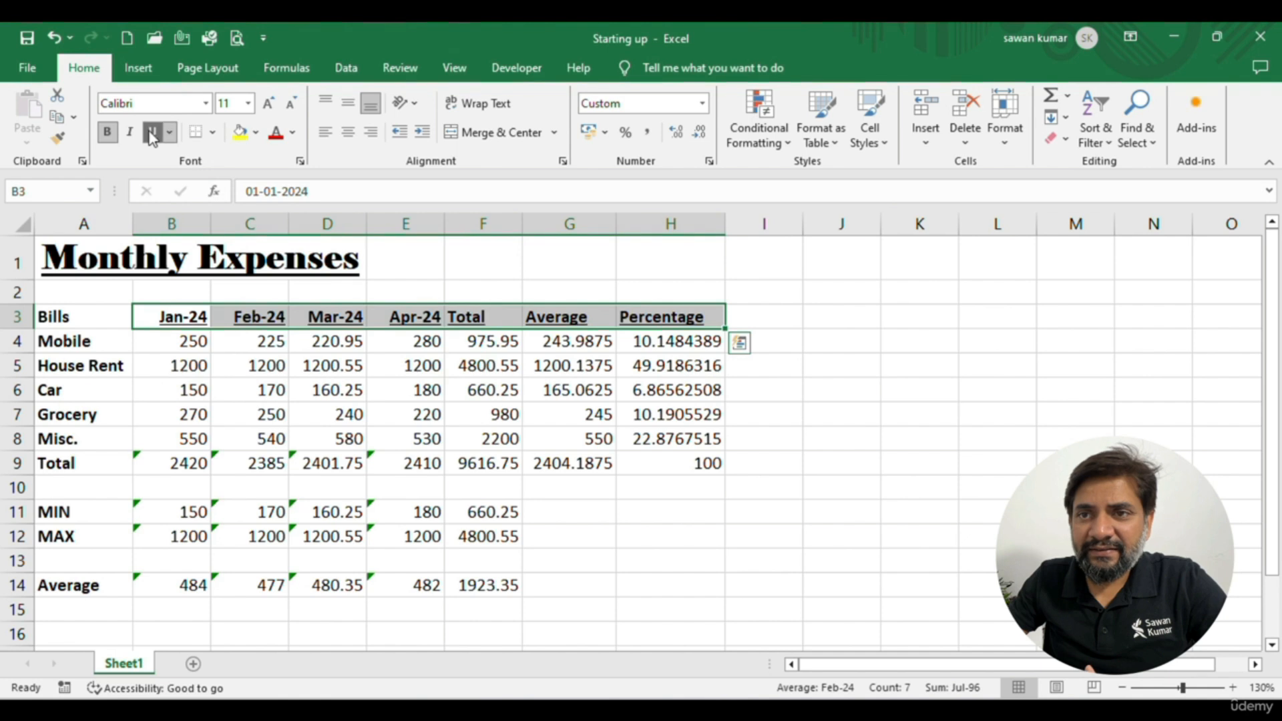
pyautogui.click(50, 386)
# Underline the Bills header in A3 to match the other headers in row 3
pyautogui.click(59, 321)
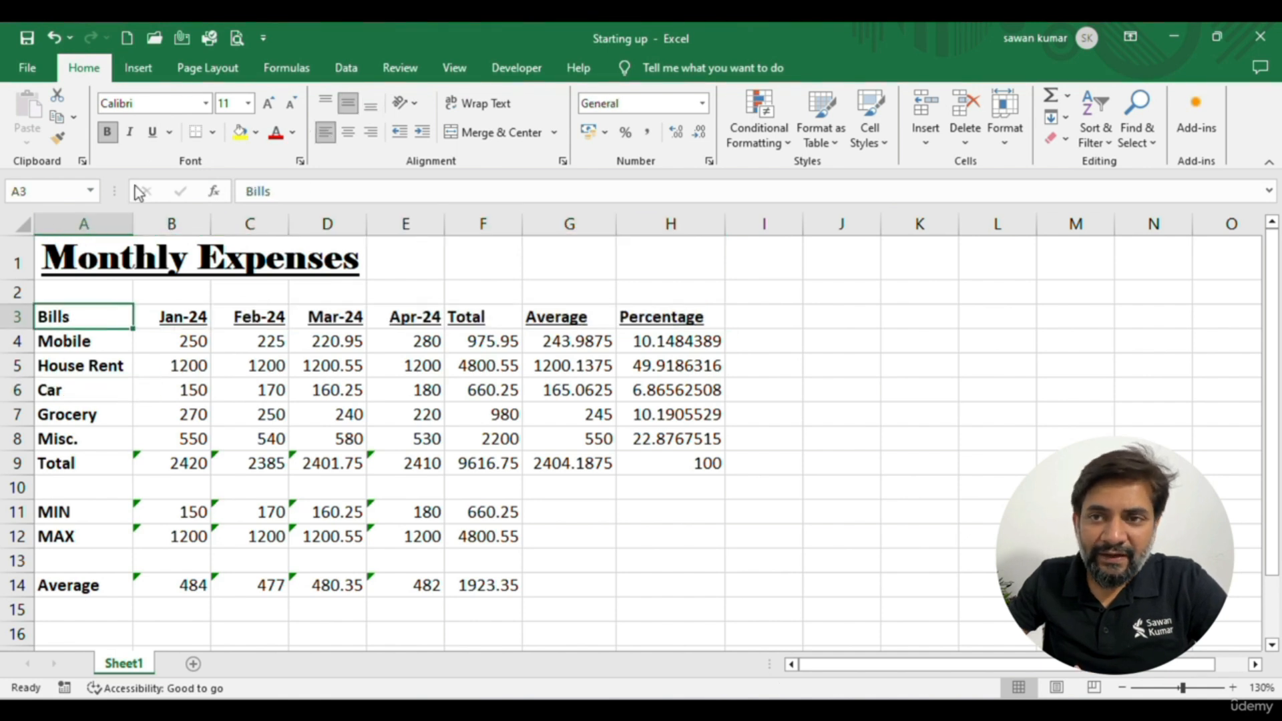
pyautogui.click(271, 351)
pyautogui.moveTo(67, 343); pyautogui.dragTo(79, 465)
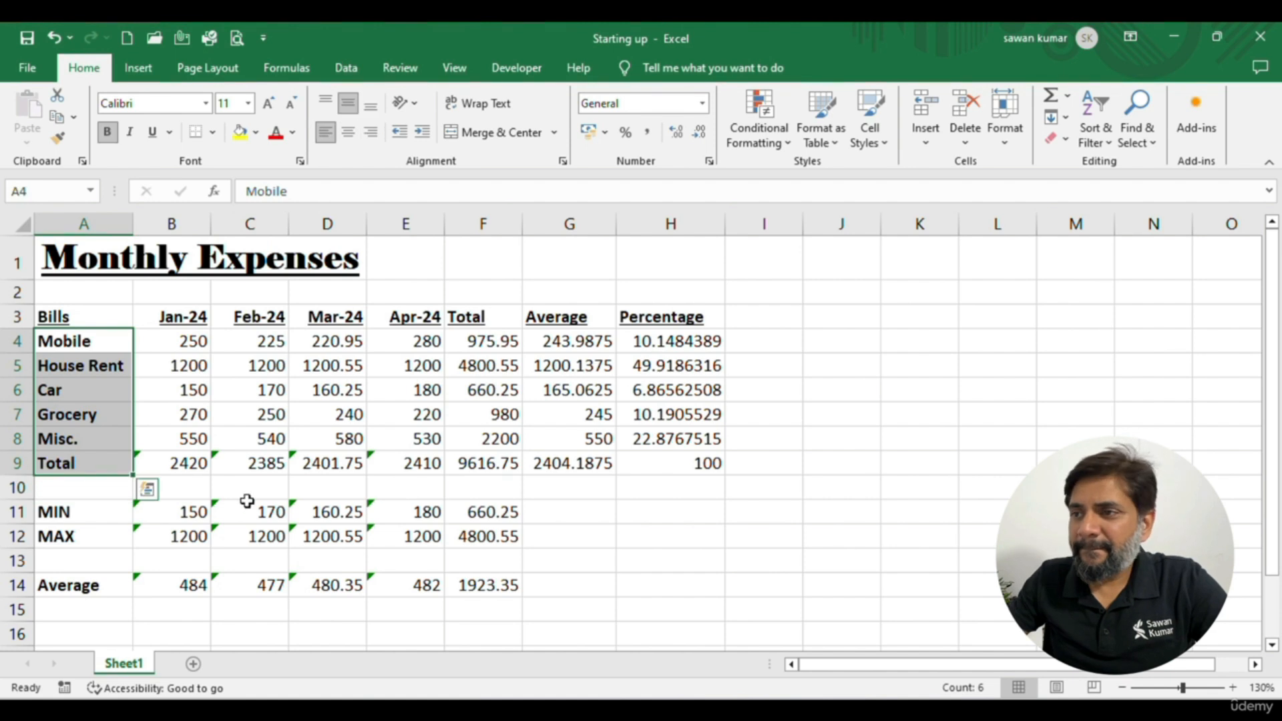
pyautogui.click(270, 494)
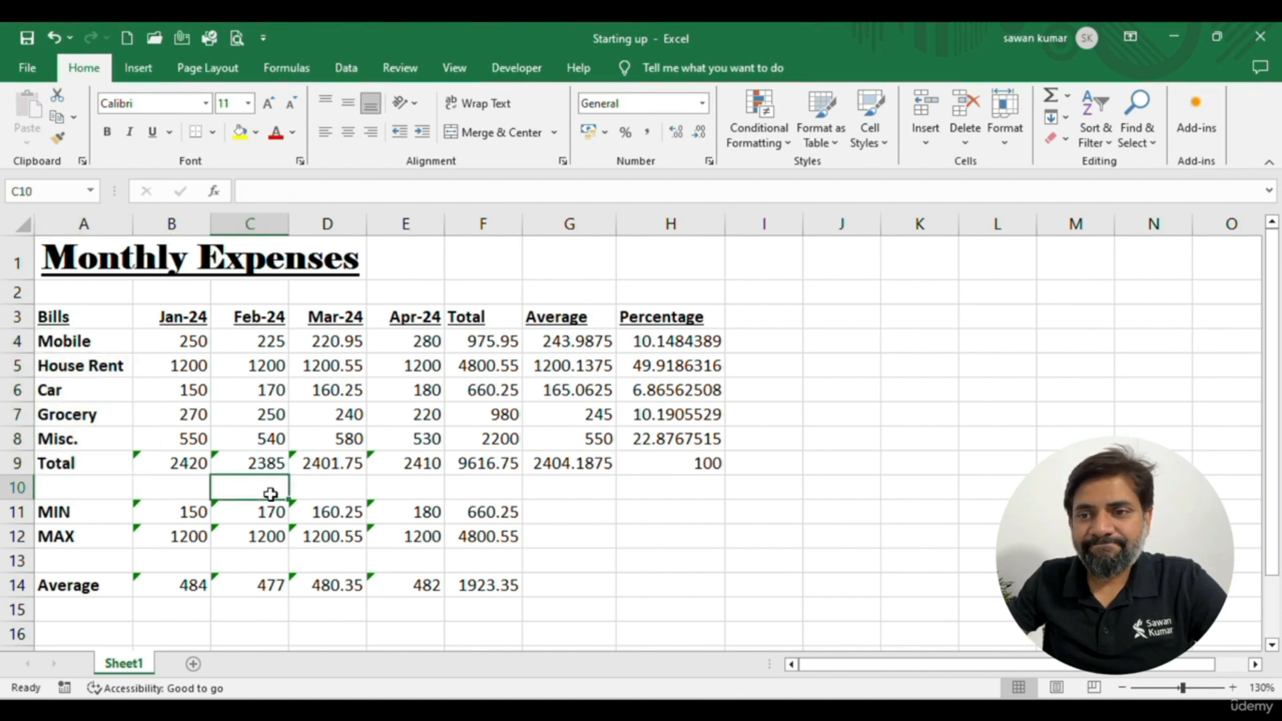
pyautogui.click(422, 339)
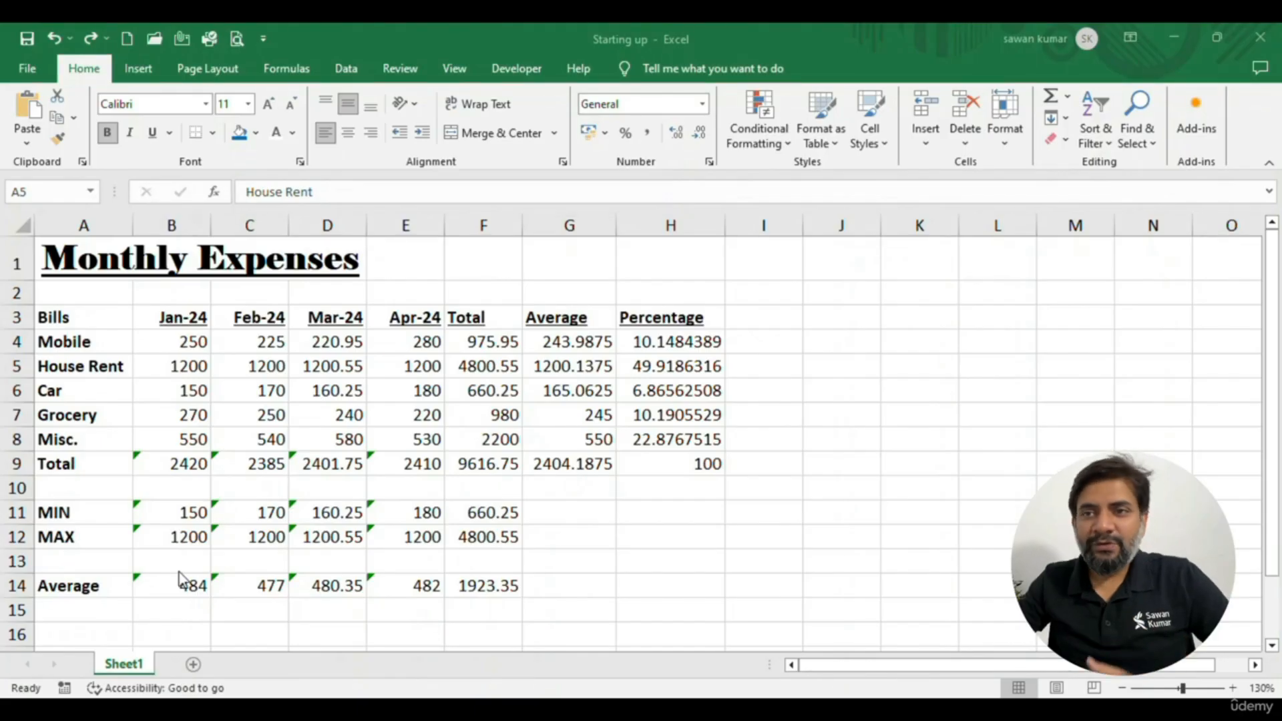
# Remove the underline from the Monthly Expenses title in A1
pyautogui.moveTo(100, 316); pyautogui.dragTo(79, 598)
pyautogui.click(72, 267)
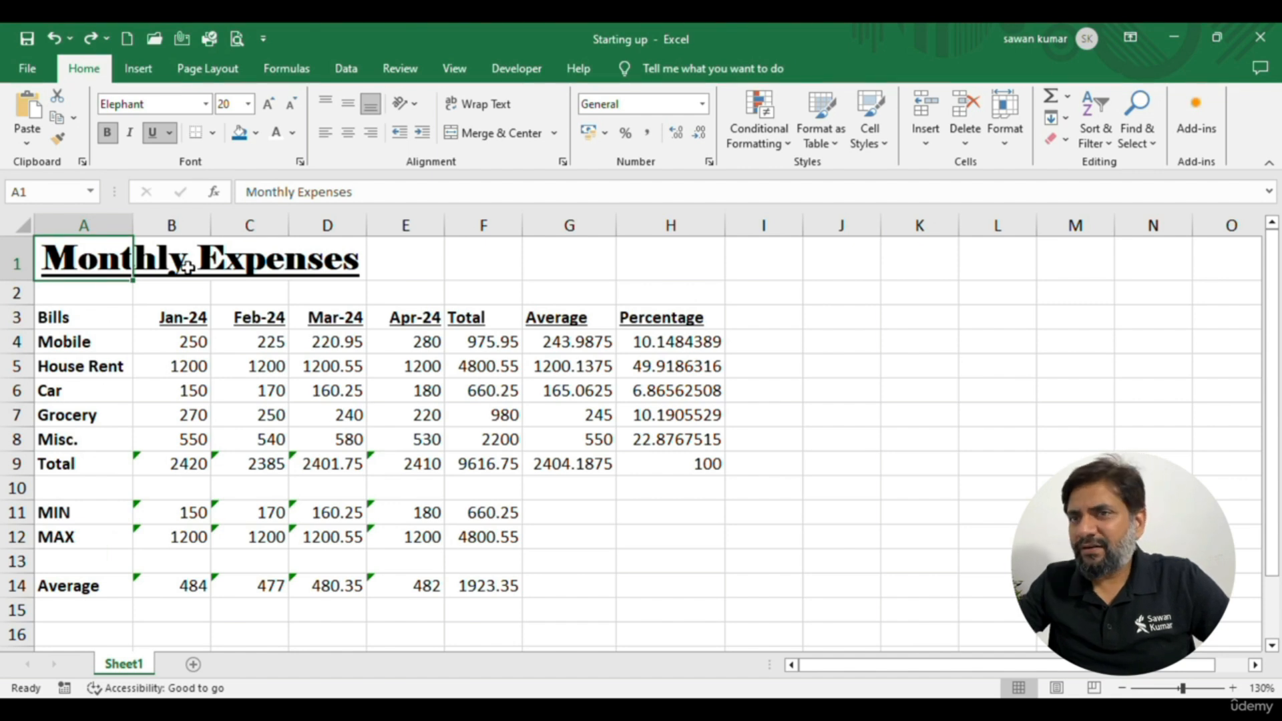
pyautogui.click(151, 139)
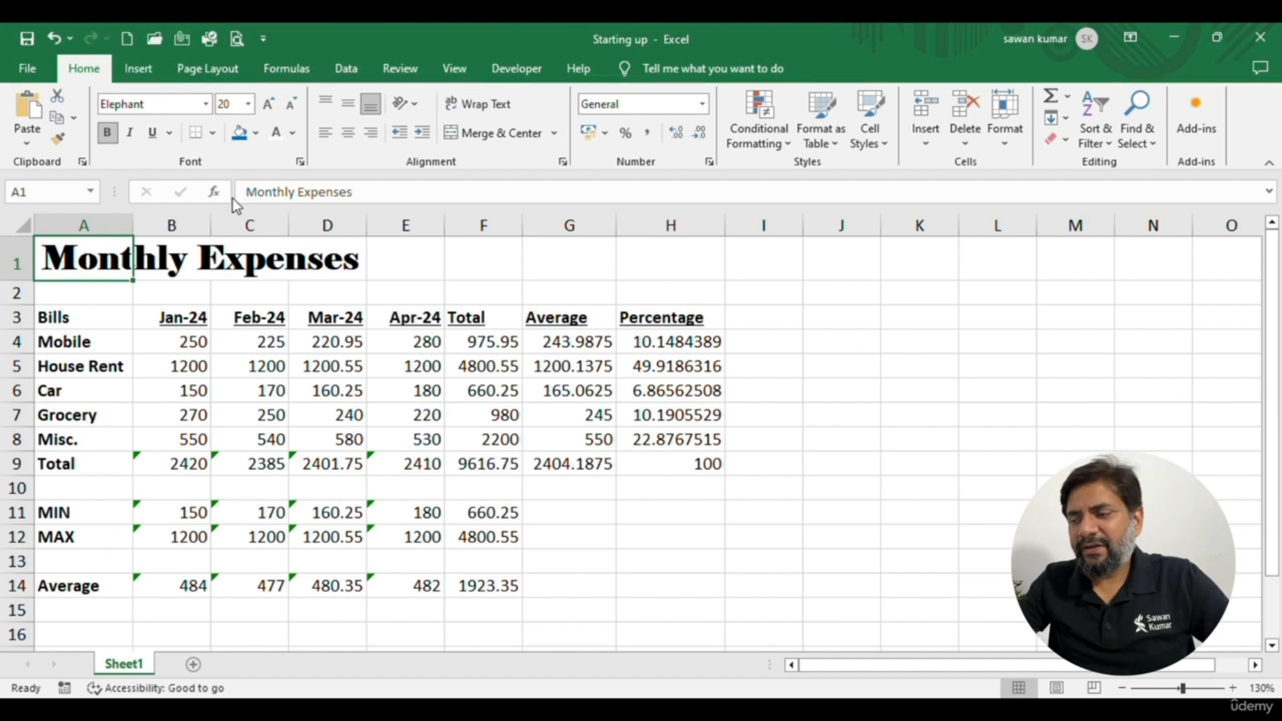
pyautogui.click(471, 414)
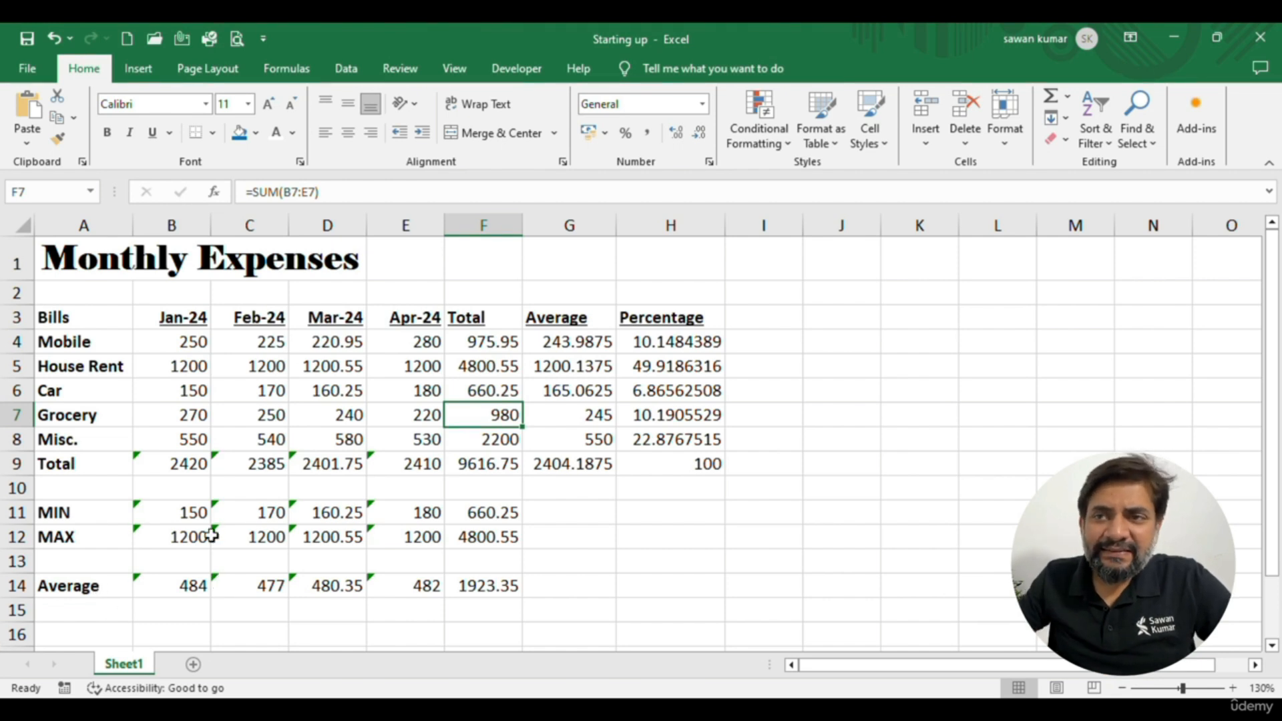
# Set the font color of the Monthly Expenses title in A1 to the dark blue theme color #203764
pyautogui.click(122, 273)
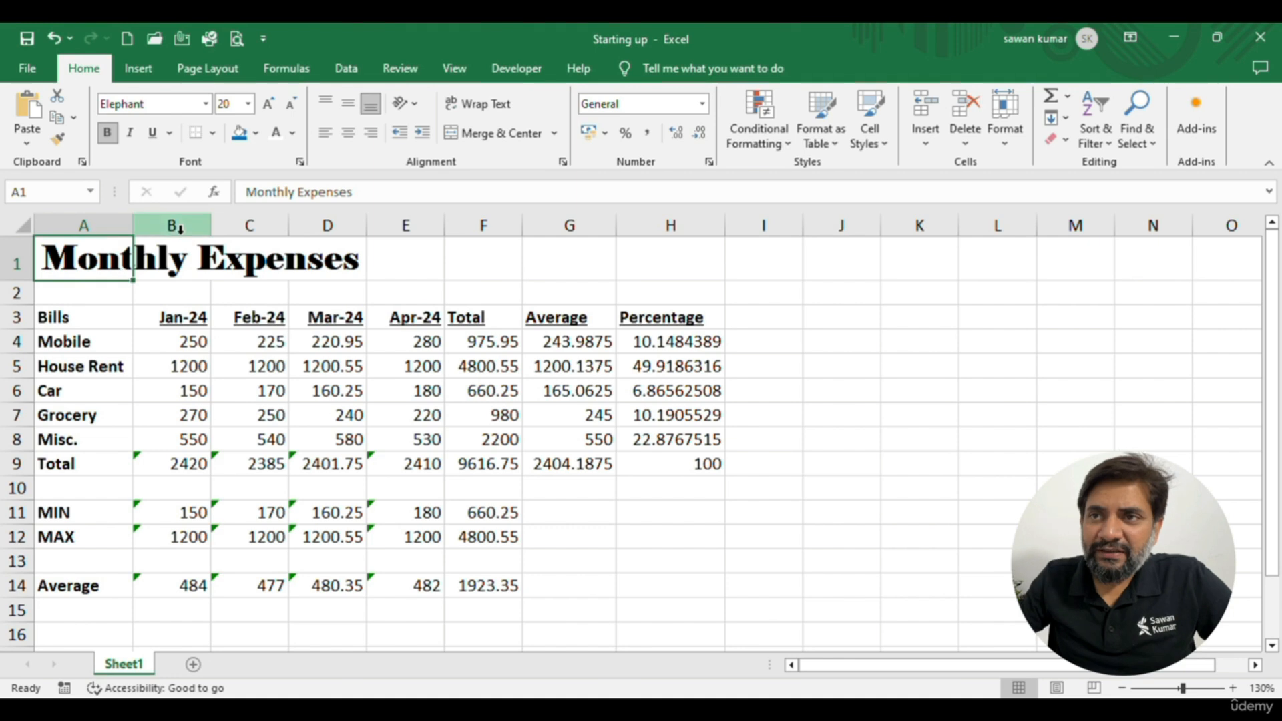
pyautogui.click(294, 135)
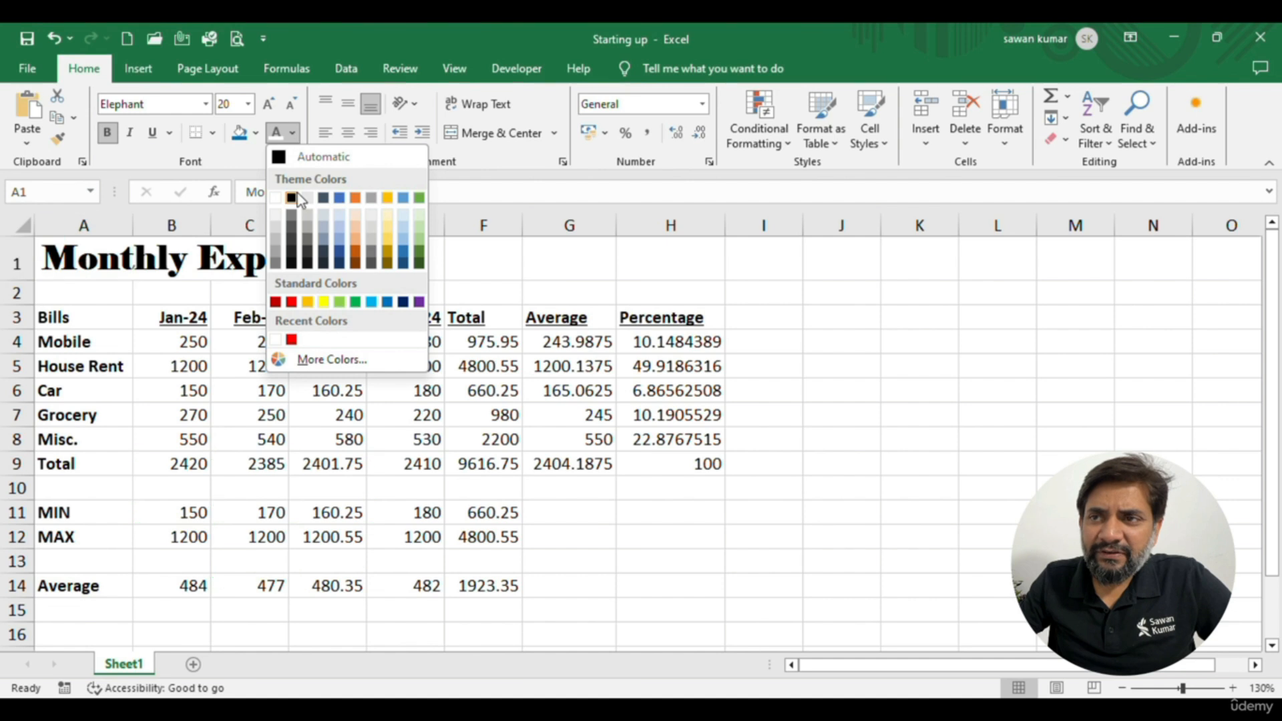
pyautogui.click(324, 262)
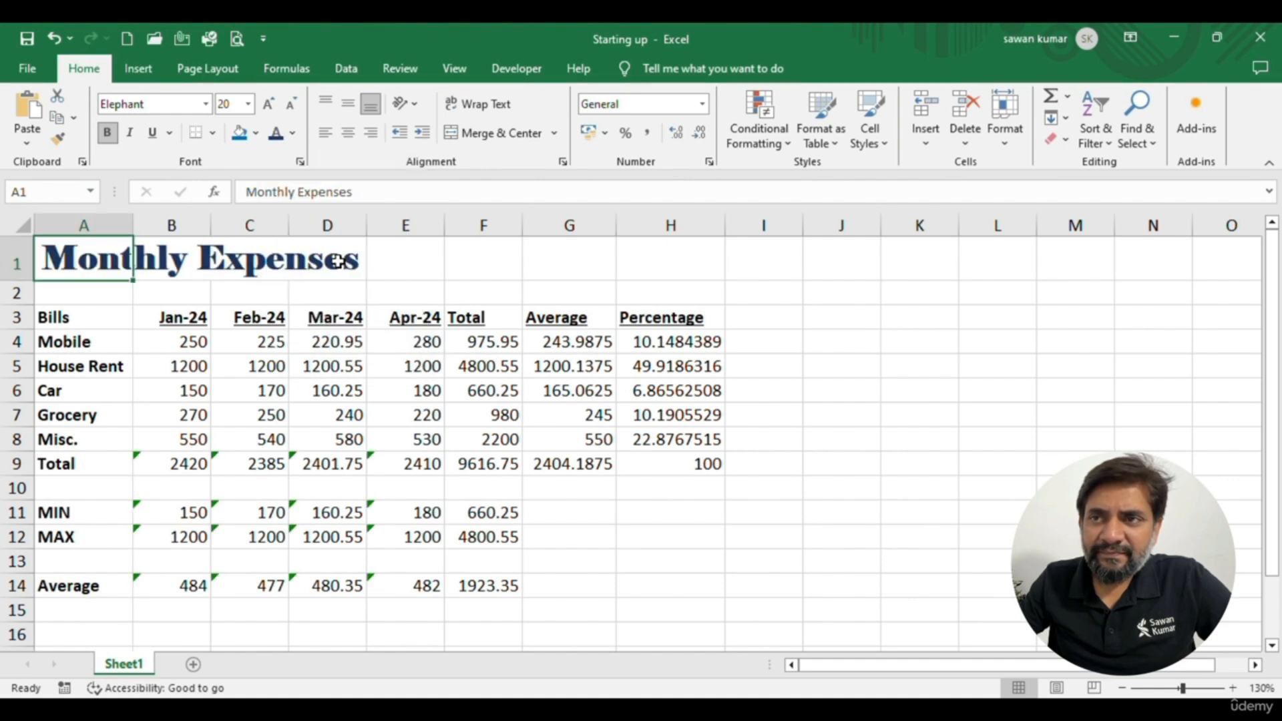
pyautogui.click(293, 133)
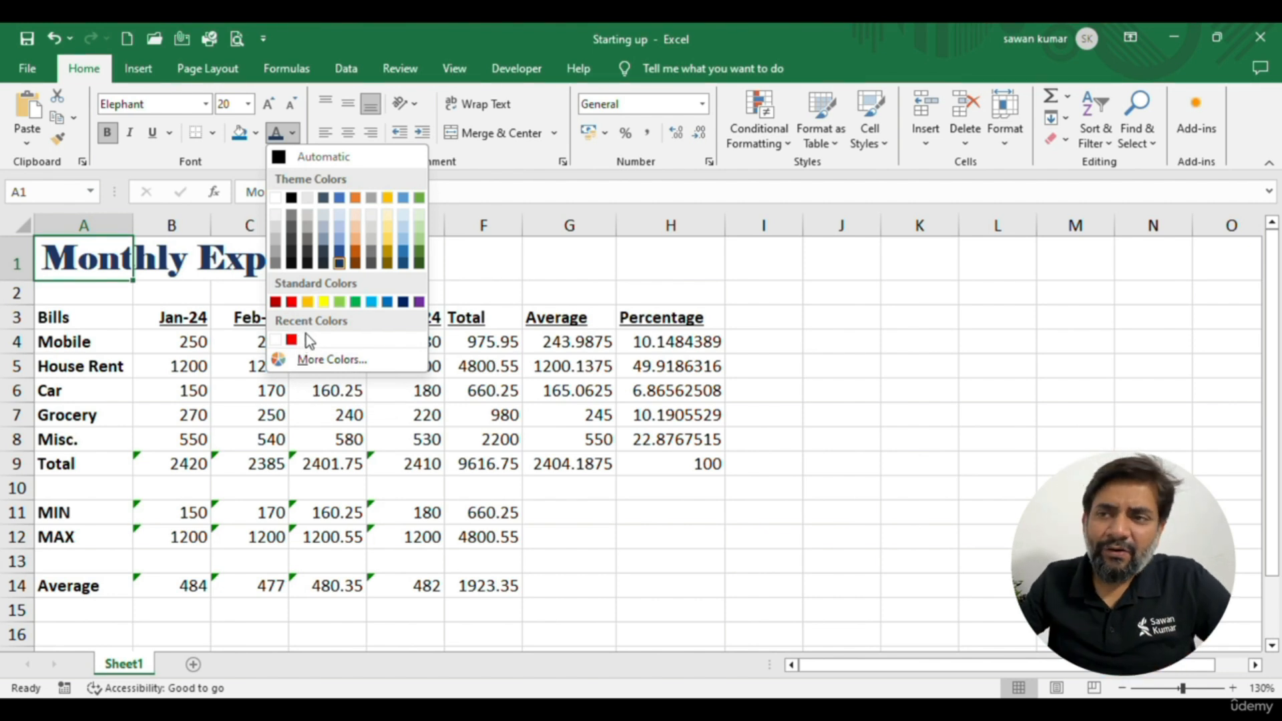
pyautogui.click(332, 359)
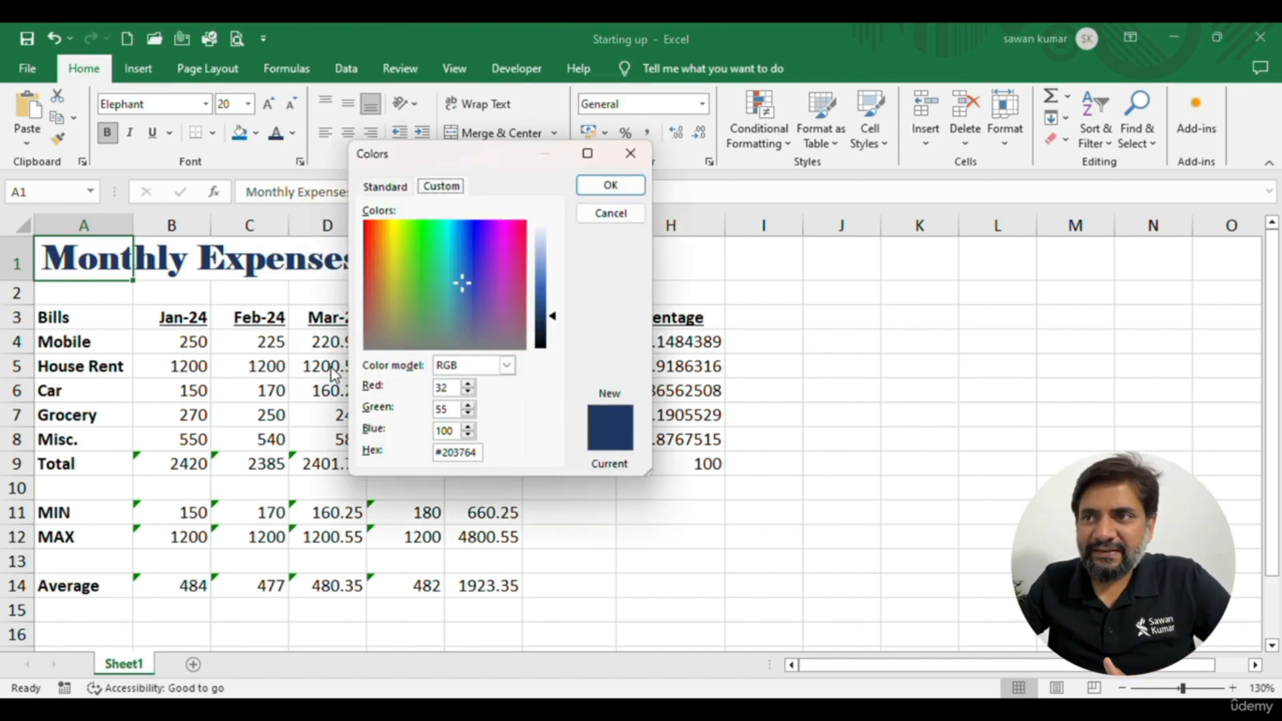
pyautogui.click(609, 211)
# Try several standard palette colors for the title's font in the Colors dialog, ending on green #00CC66
pyautogui.click(295, 133)
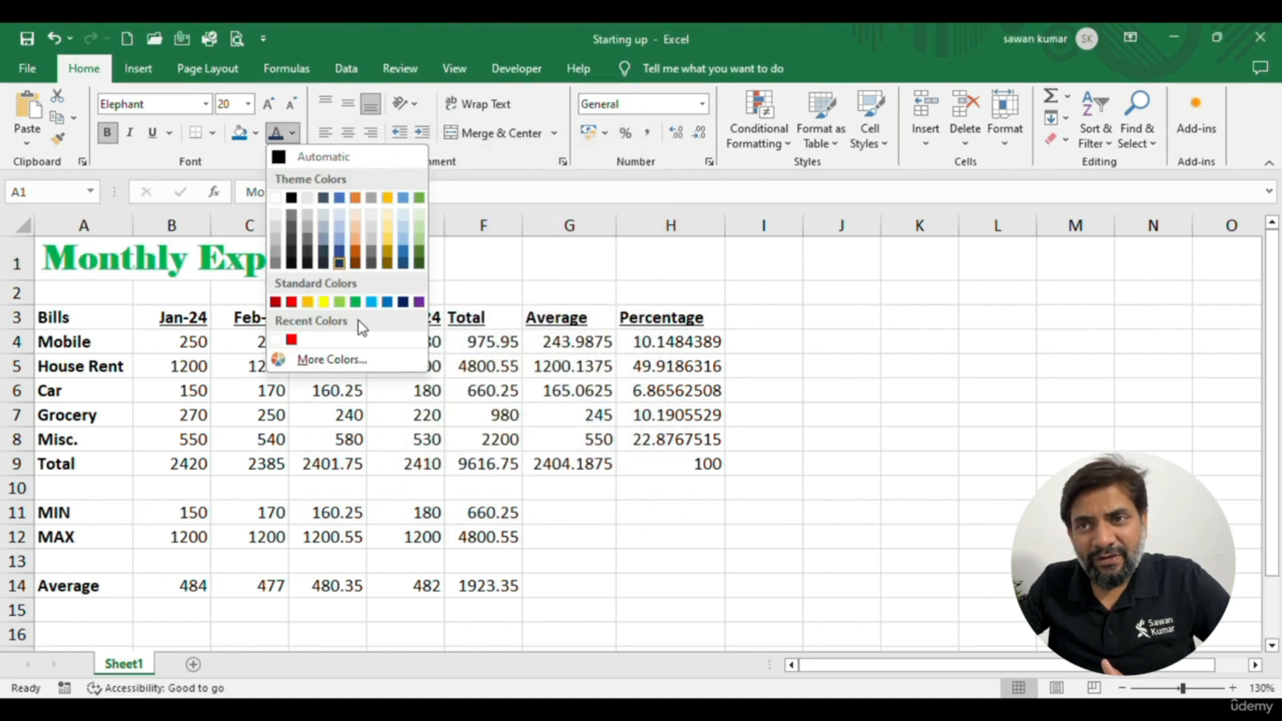
pyautogui.click(353, 363)
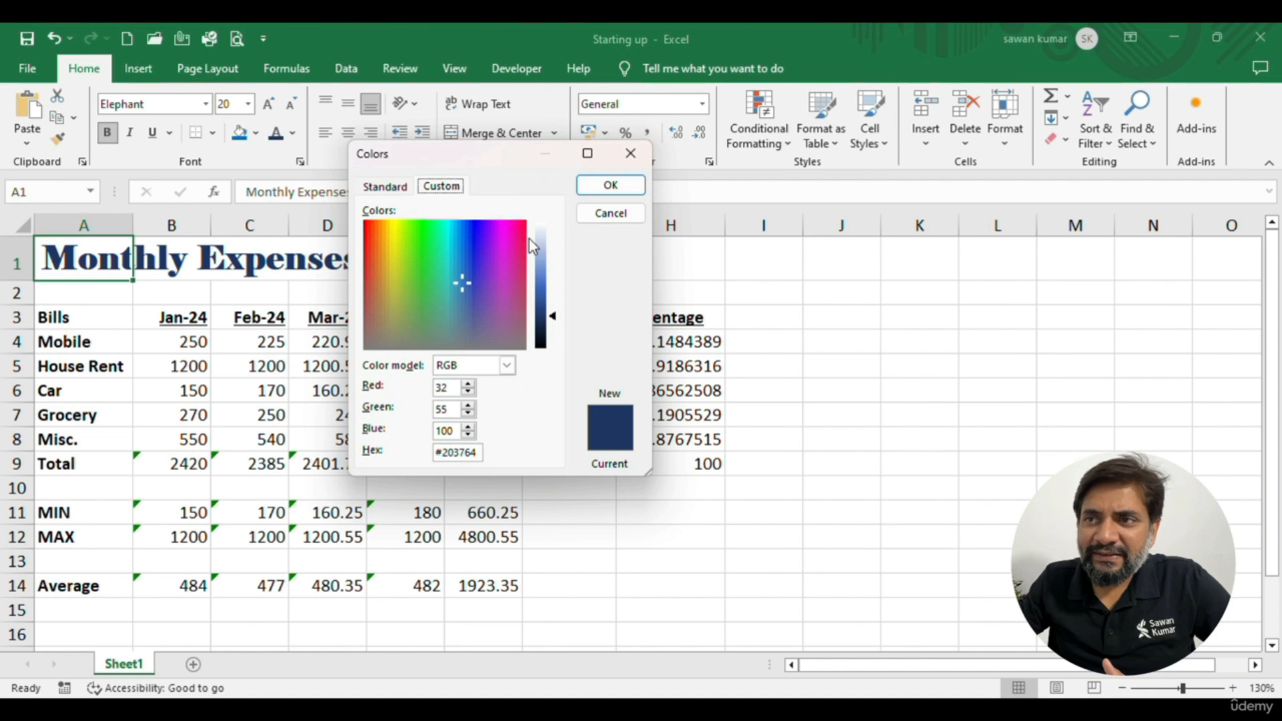
pyautogui.click(391, 187)
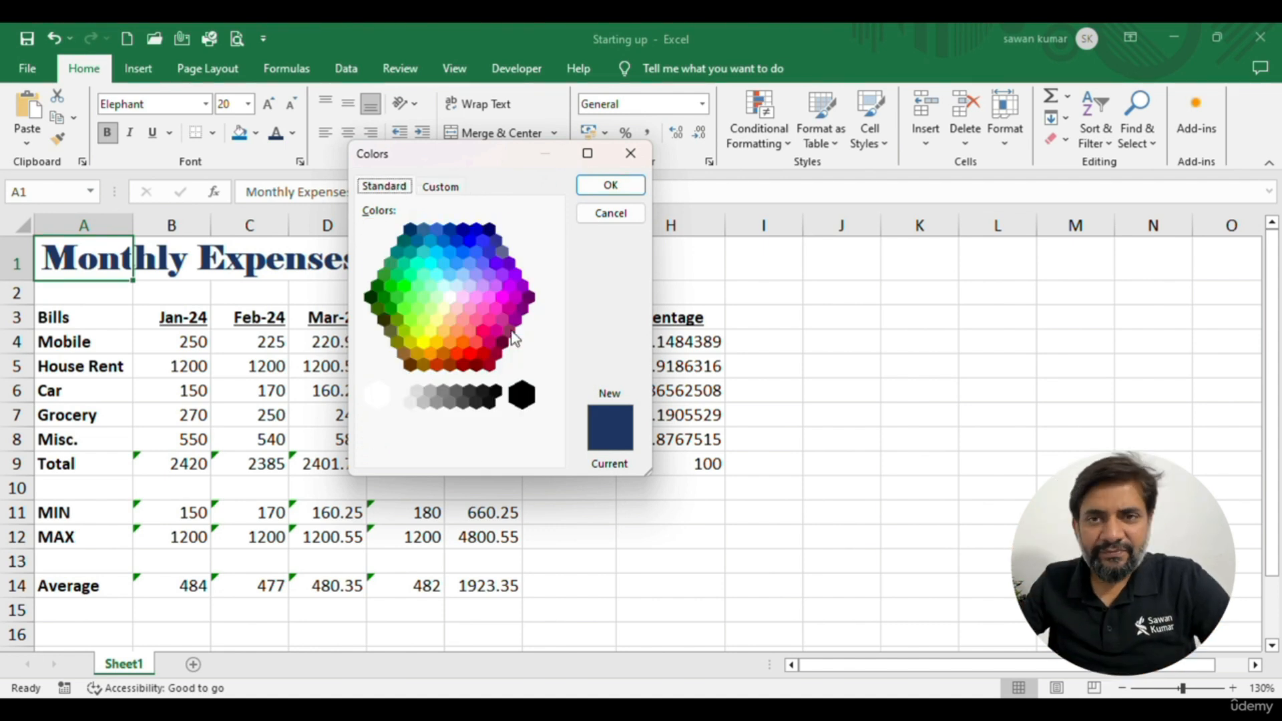
pyautogui.click(410, 295)
pyautogui.click(447, 342)
pyautogui.click(486, 294)
pyautogui.click(470, 285)
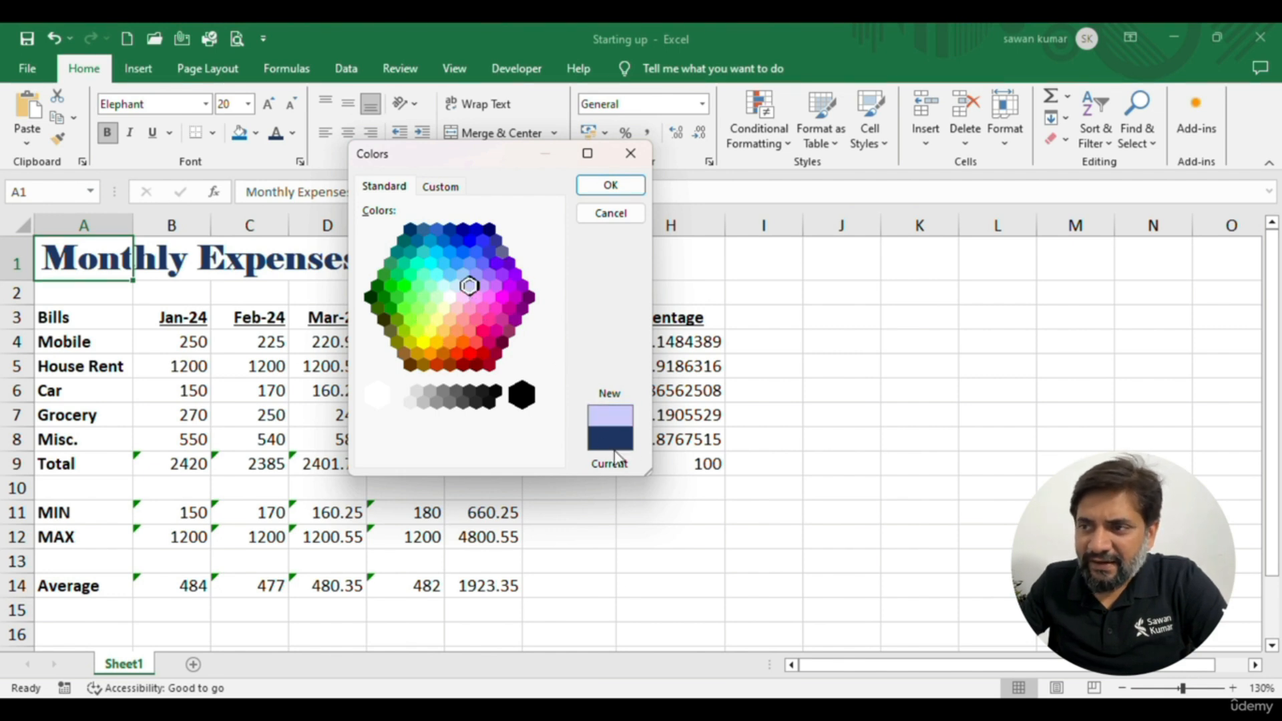
pyautogui.click(519, 335)
pyautogui.click(454, 321)
pyautogui.click(397, 275)
# Try a custom light blue for the title's font, RGB 126, 158, 230 (#7E9EE6), keeping the RGB color model
pyautogui.click(440, 187)
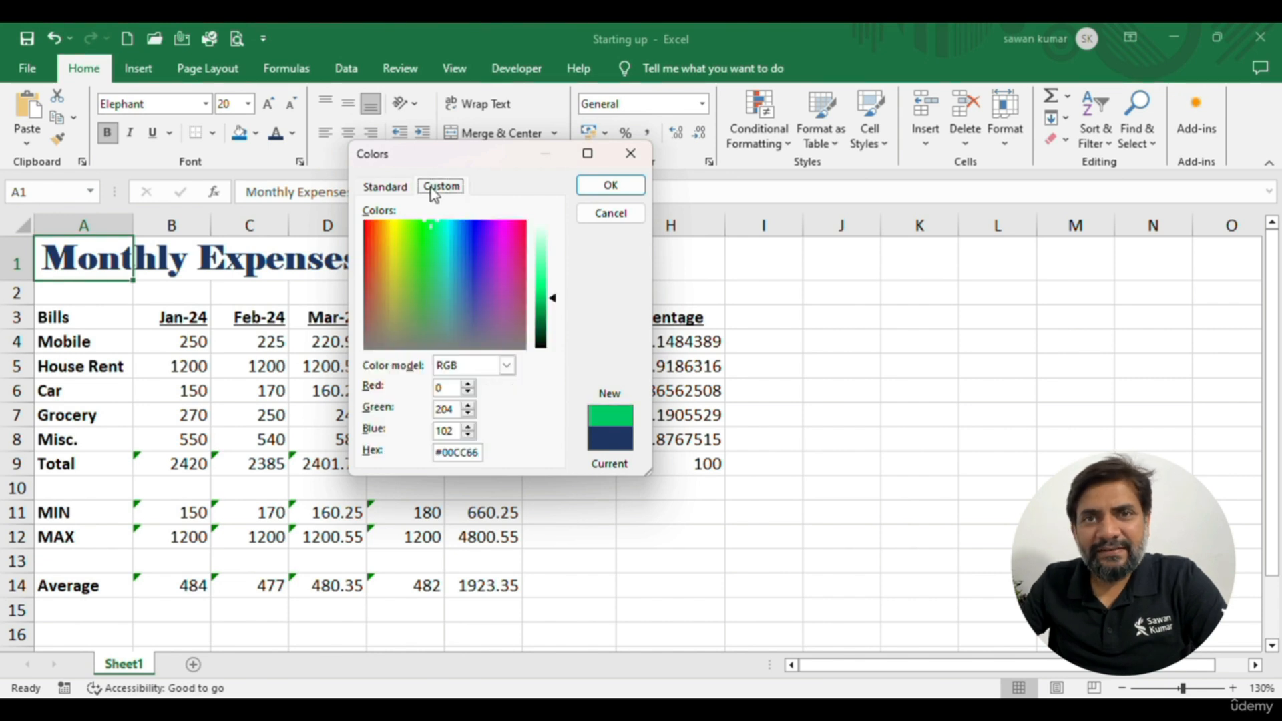
pyautogui.moveTo(415, 242); pyautogui.dragTo(392, 236)
pyautogui.moveTo(552, 298); pyautogui.dragTo(552, 261)
pyautogui.moveTo(406, 227); pyautogui.dragTo(463, 261)
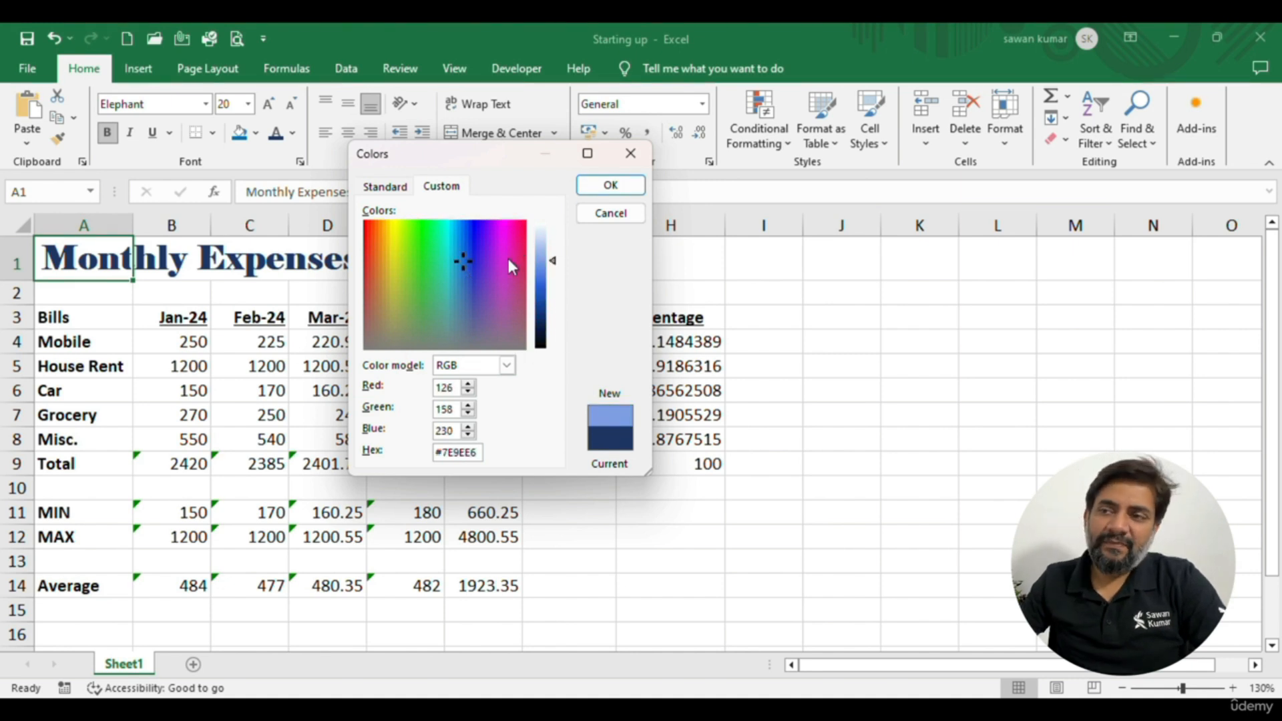
pyautogui.click(508, 365)
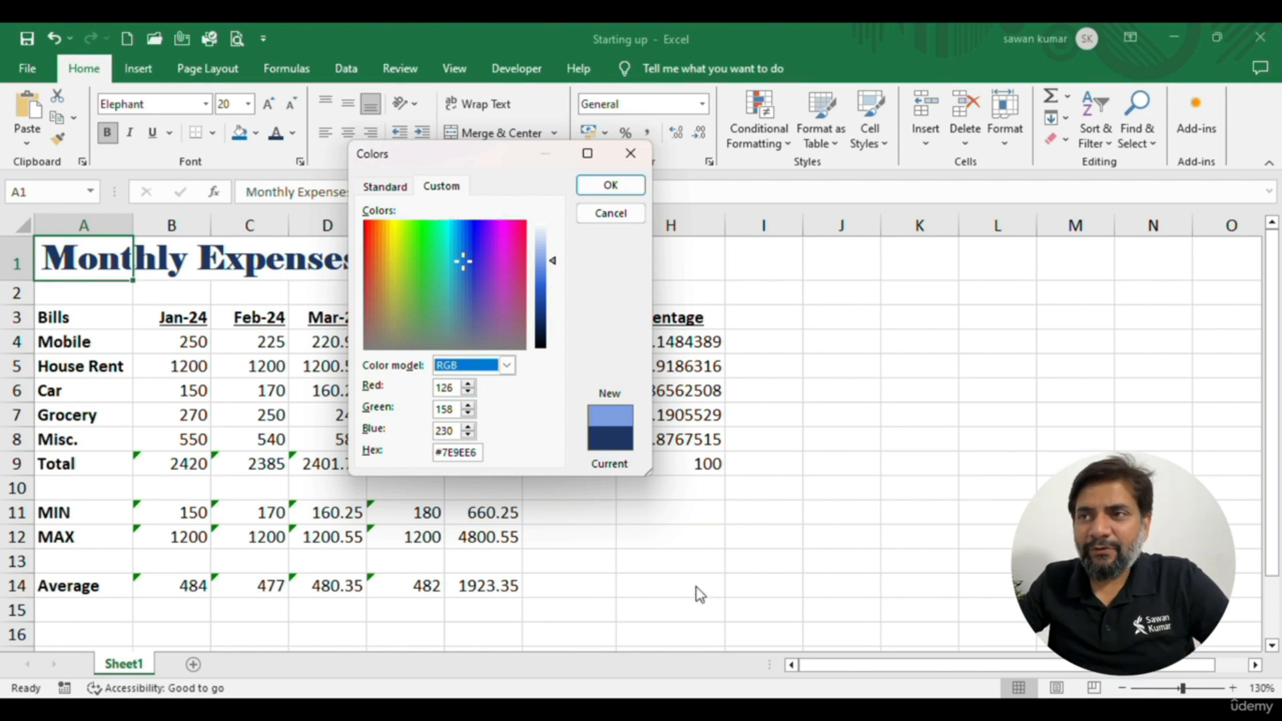
# Switch to Chrome and open ChatGPT at chat.openai.com
pyautogui.click(661, 710)
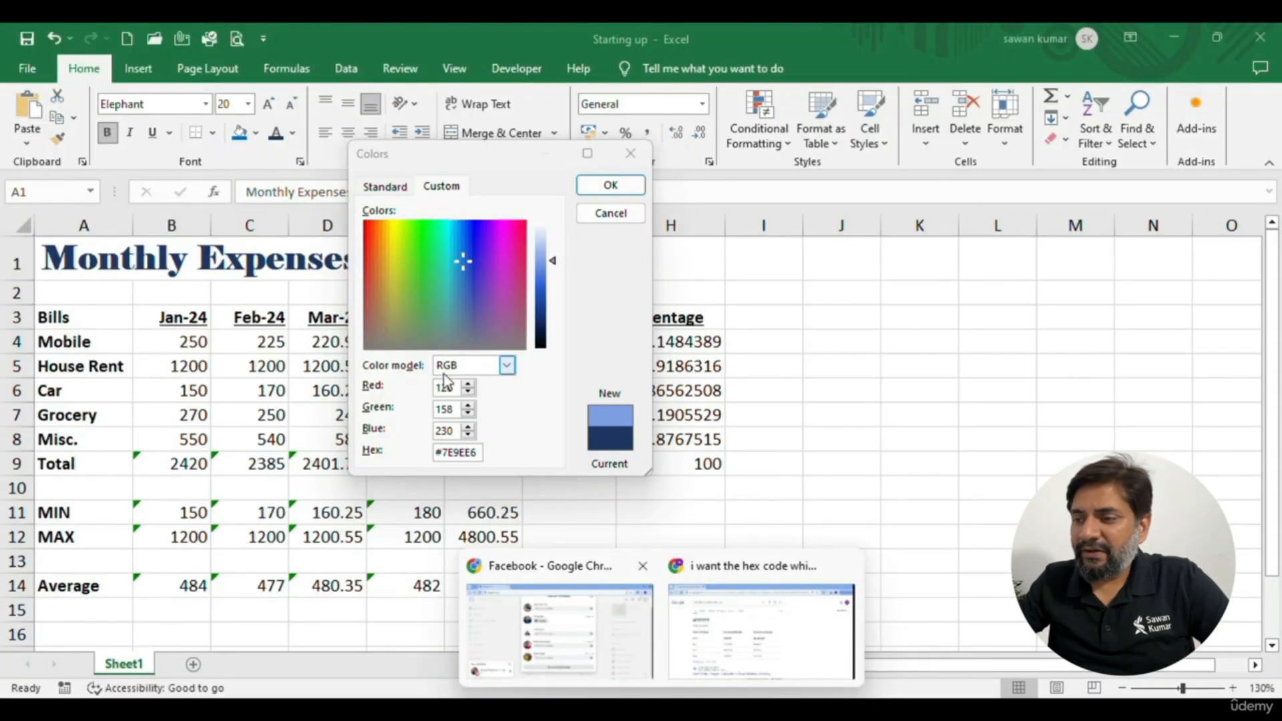
pyautogui.click(721, 664)
pyautogui.click(311, 100)
pyautogui.write('openai')
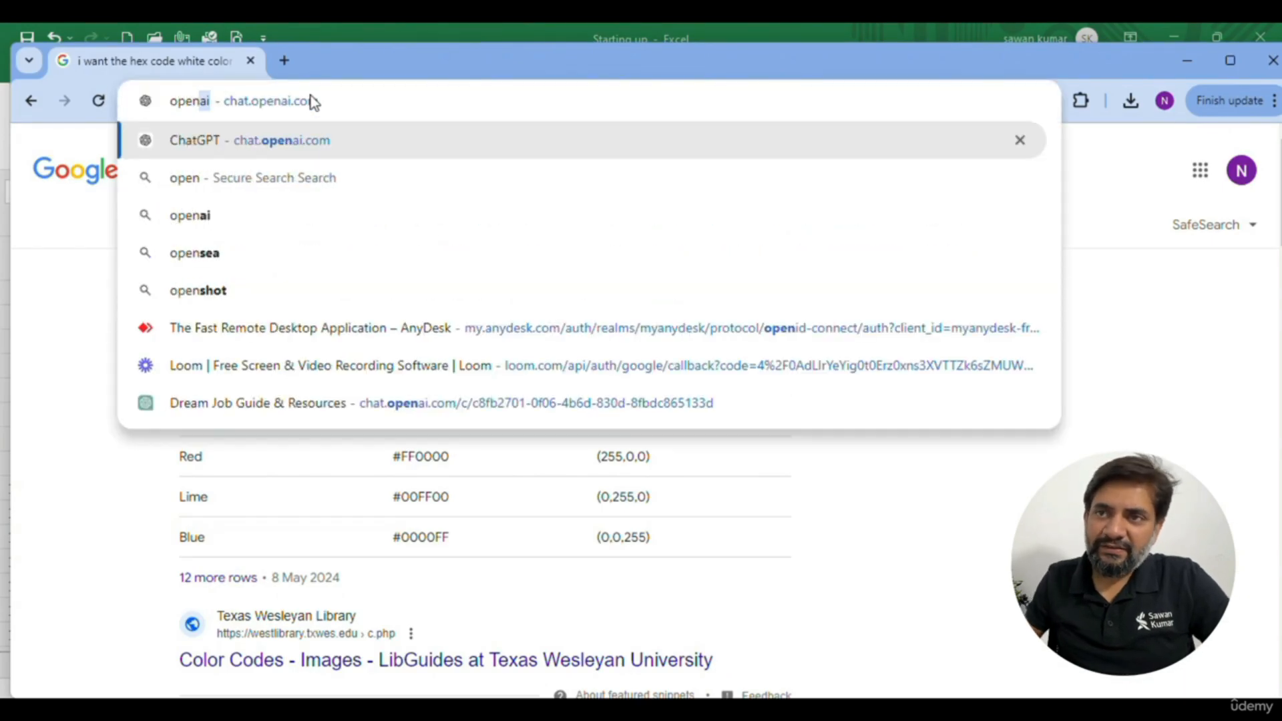
pyautogui.press('Return')
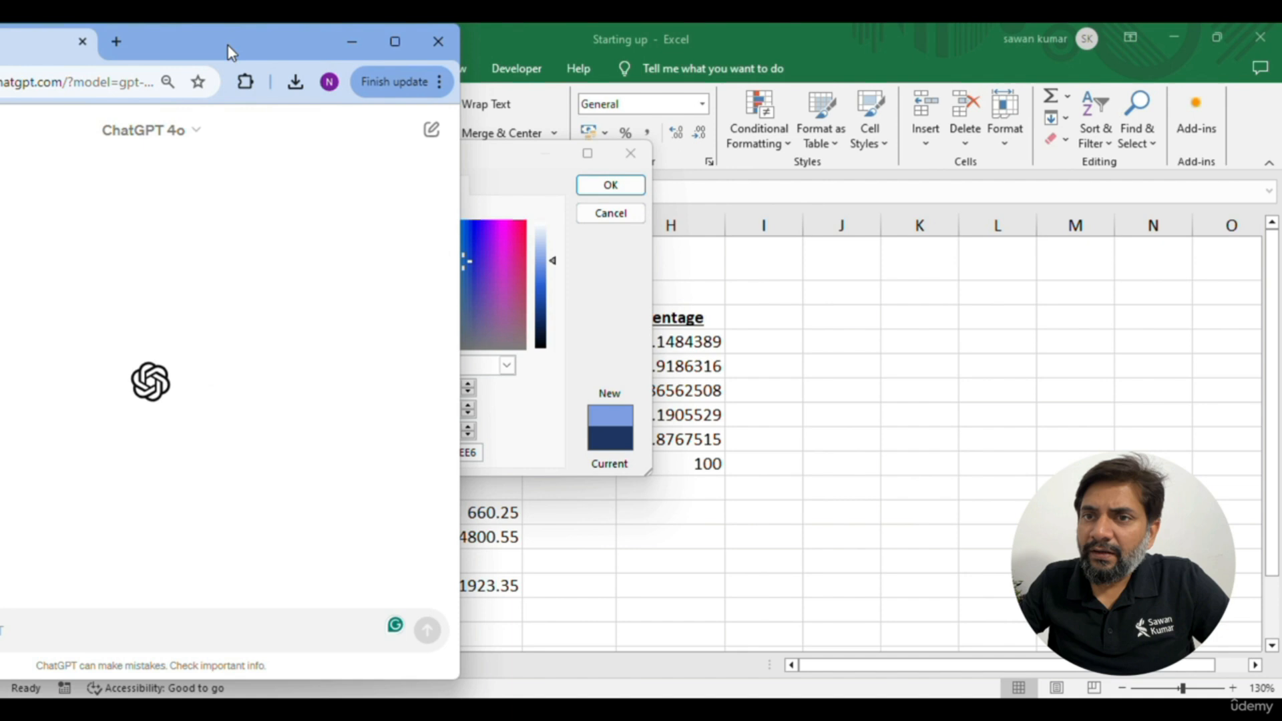
# Bring the ChatGPT browser window fully into view, then make it narrower and taller over the worksheet
pyautogui.moveTo(227, 45); pyautogui.dragTo(371, 60)
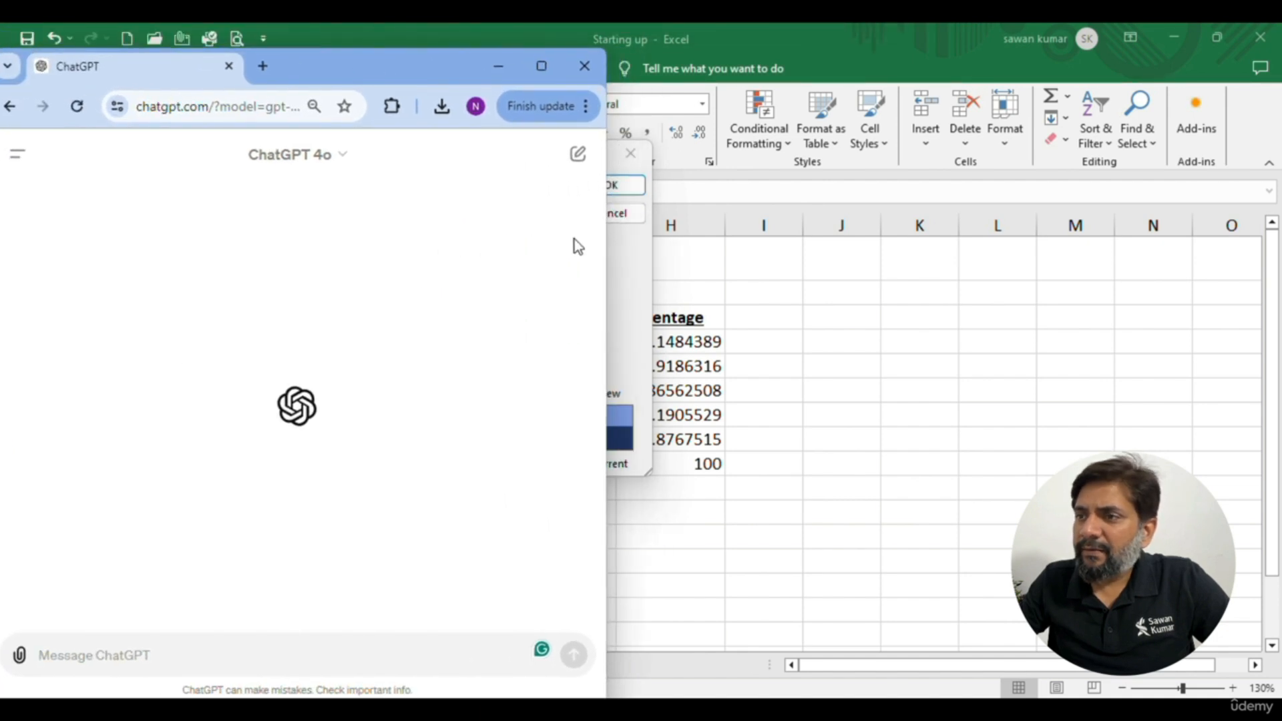
pyautogui.moveTo(606, 243); pyautogui.dragTo(507, 242)
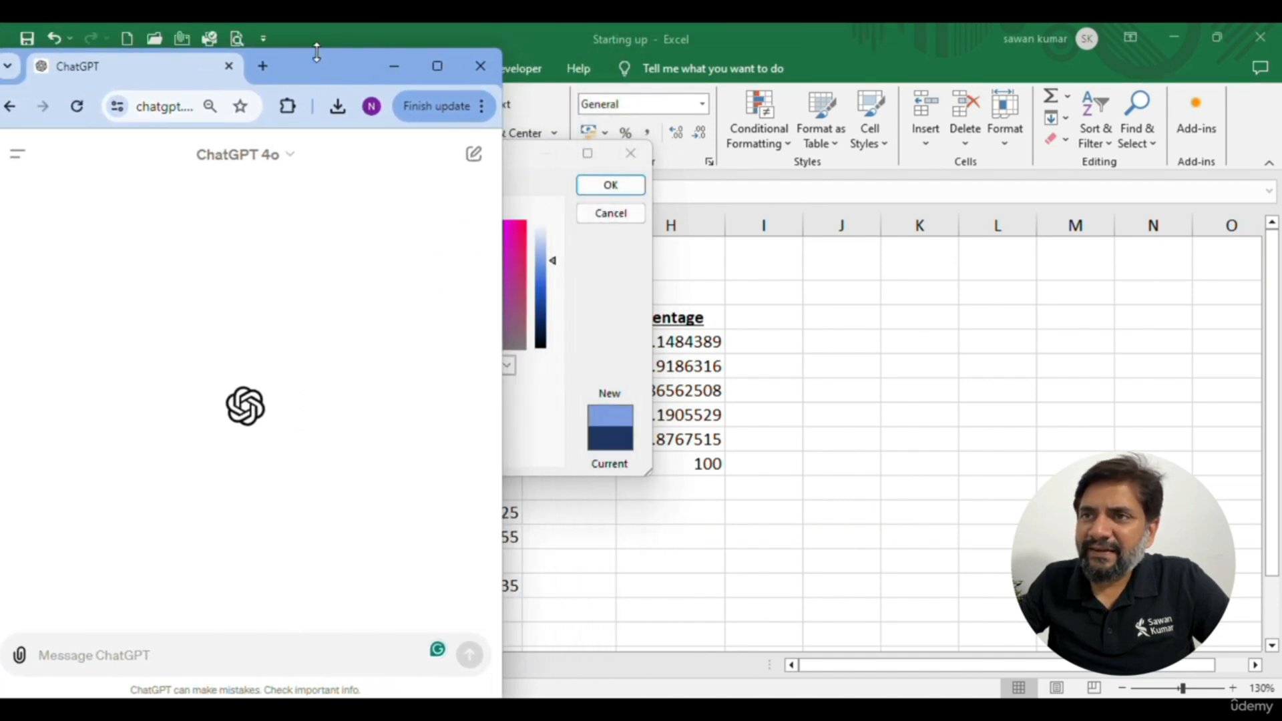
pyautogui.moveTo(317, 52); pyautogui.dragTo(317, 25)
# Return to Excel and cancel the custom font color selection for the title
pyautogui.click(933, 376)
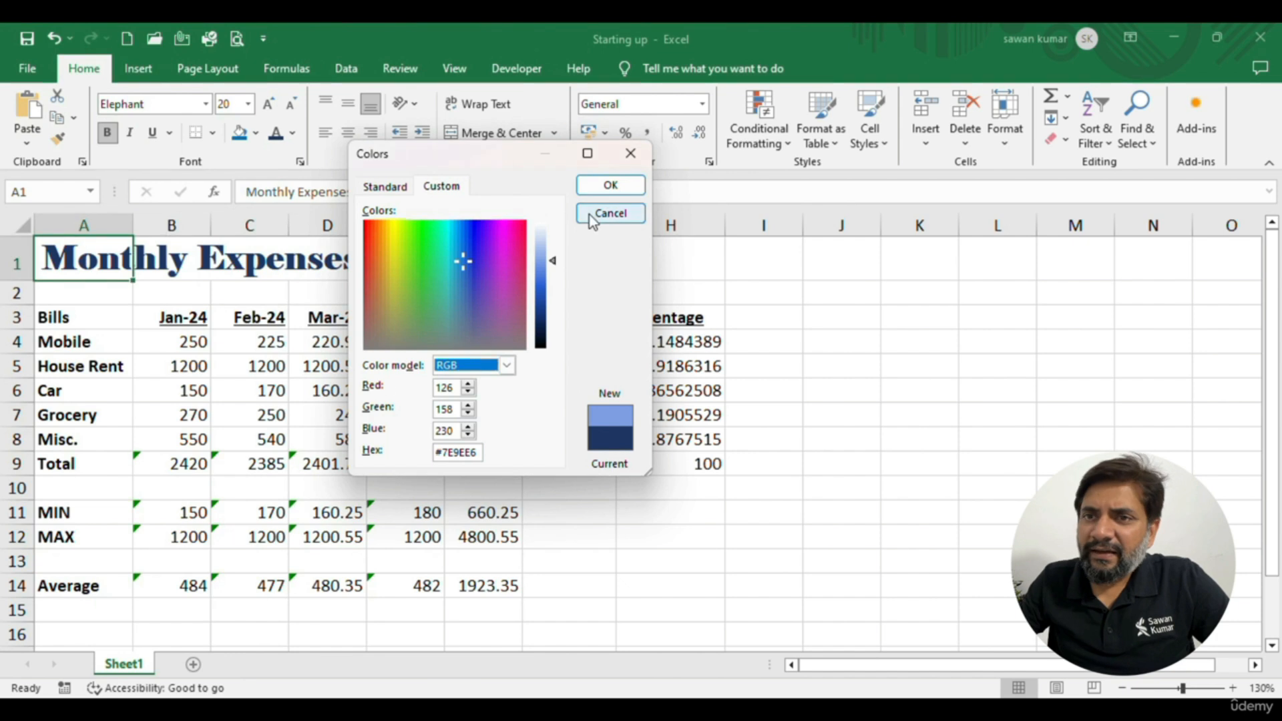
pyautogui.click(591, 215)
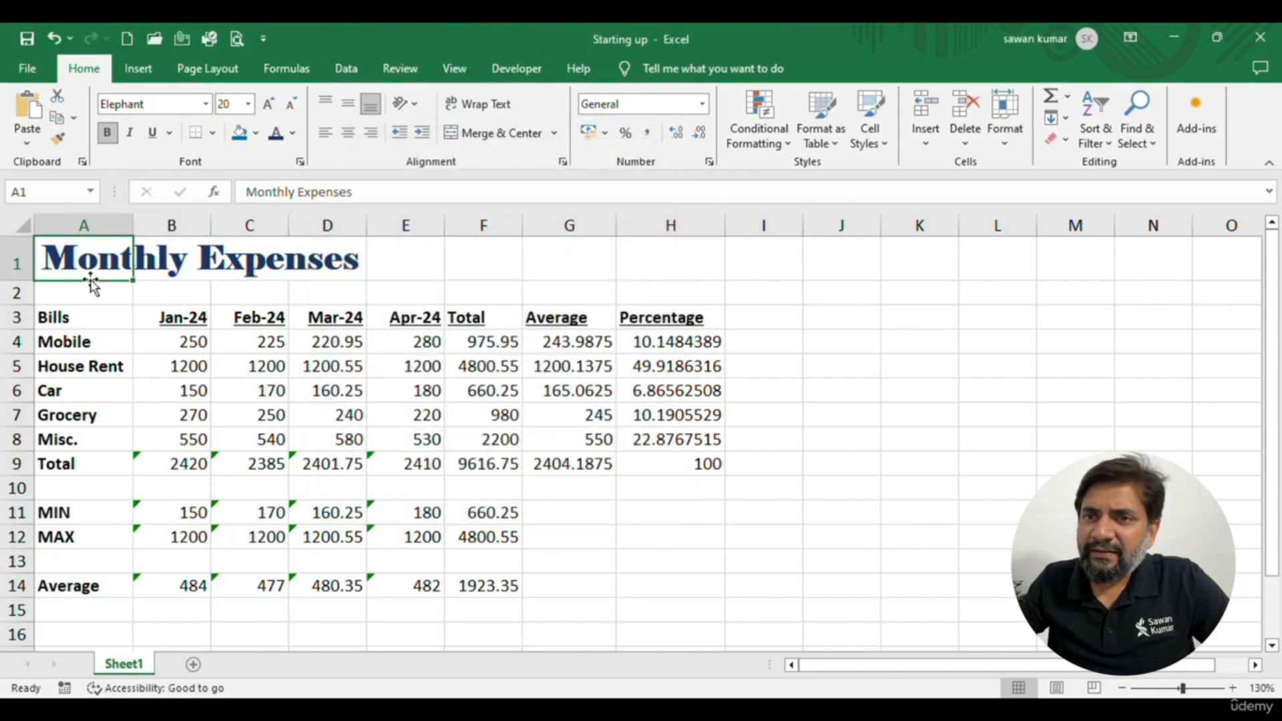
# Restore the Excel window down from full screen, then resize it and ChatGPT so both stand side by side at full height
pyautogui.doubleClick(414, 35)
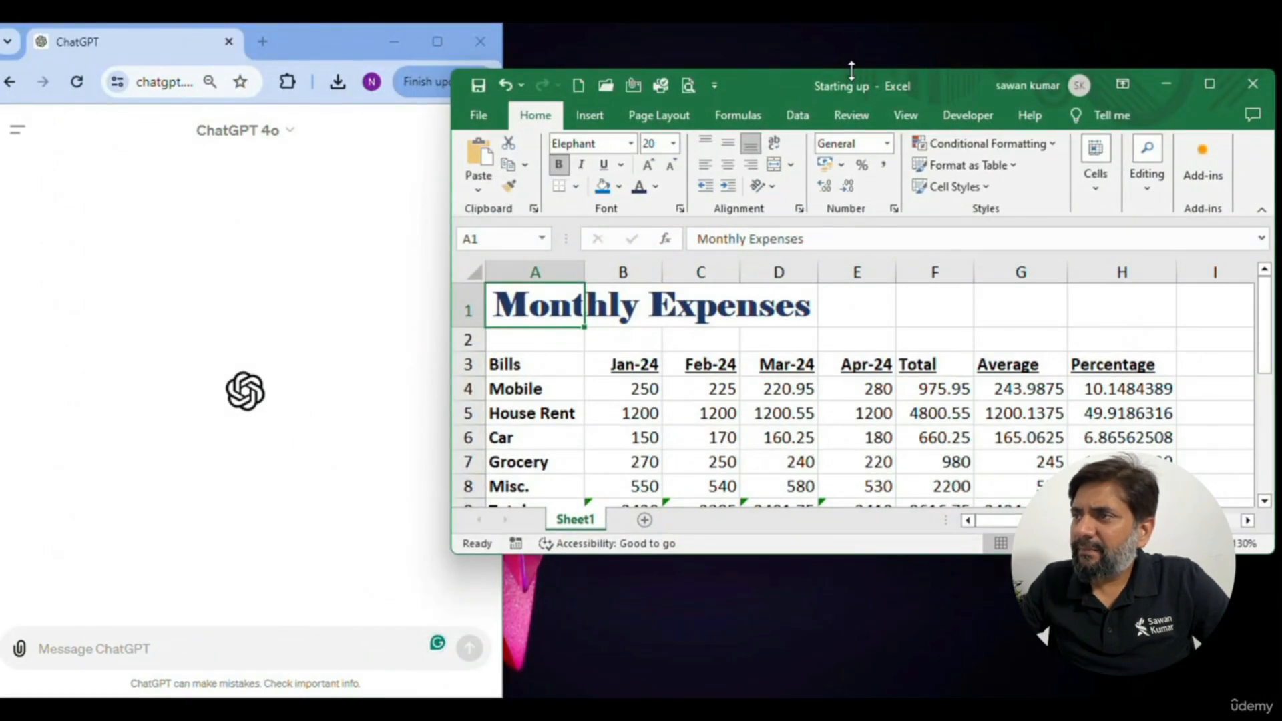
pyautogui.moveTo(851, 69); pyautogui.dragTo(852, 24)
pyautogui.click(465, 494)
pyautogui.moveTo(450, 491); pyautogui.dragTo(418, 474)
pyautogui.click(423, 483)
pyautogui.click(518, 485)
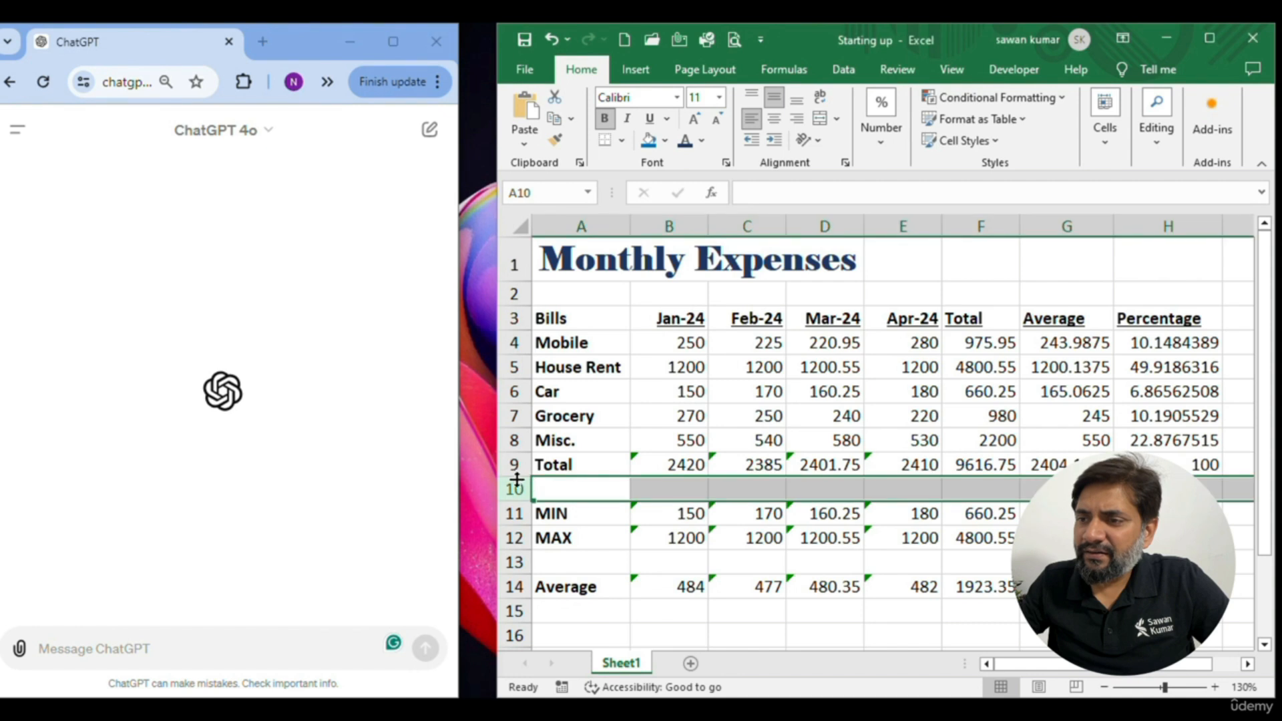
pyautogui.moveTo(495, 477); pyautogui.dragTo(452, 479)
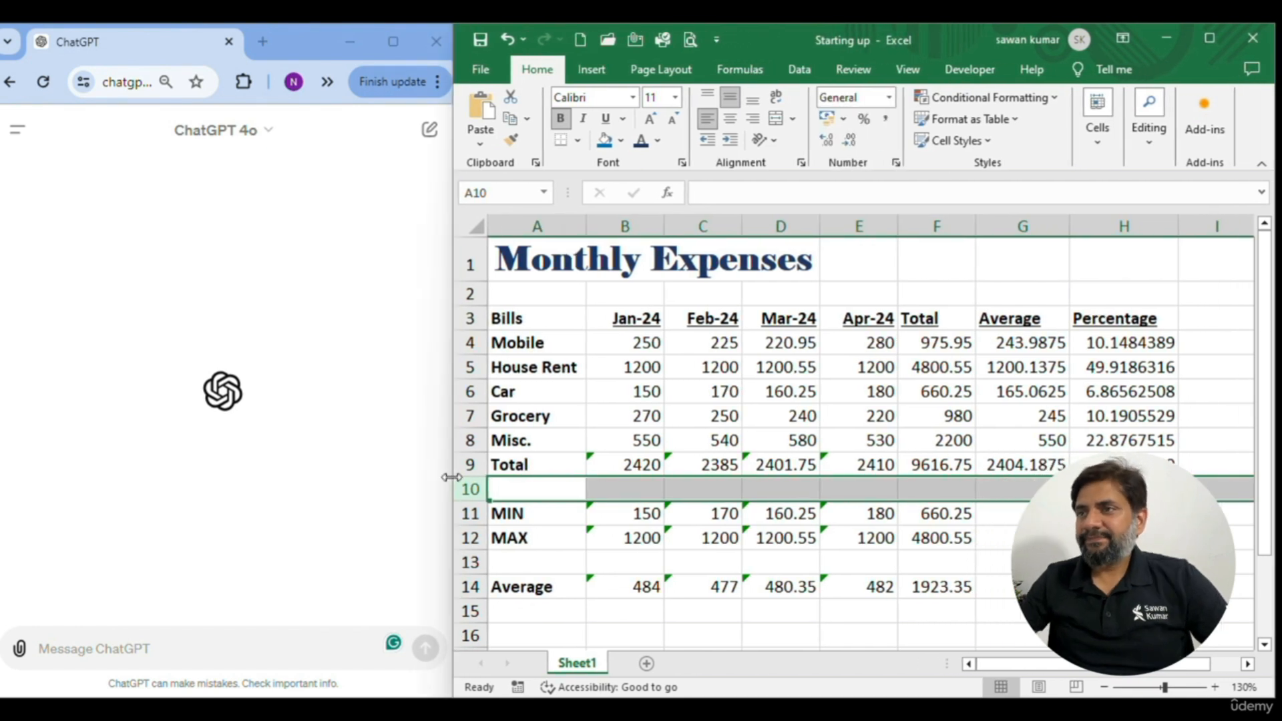
# Open the custom font color settings for the empty row 10
pyautogui.click(657, 142)
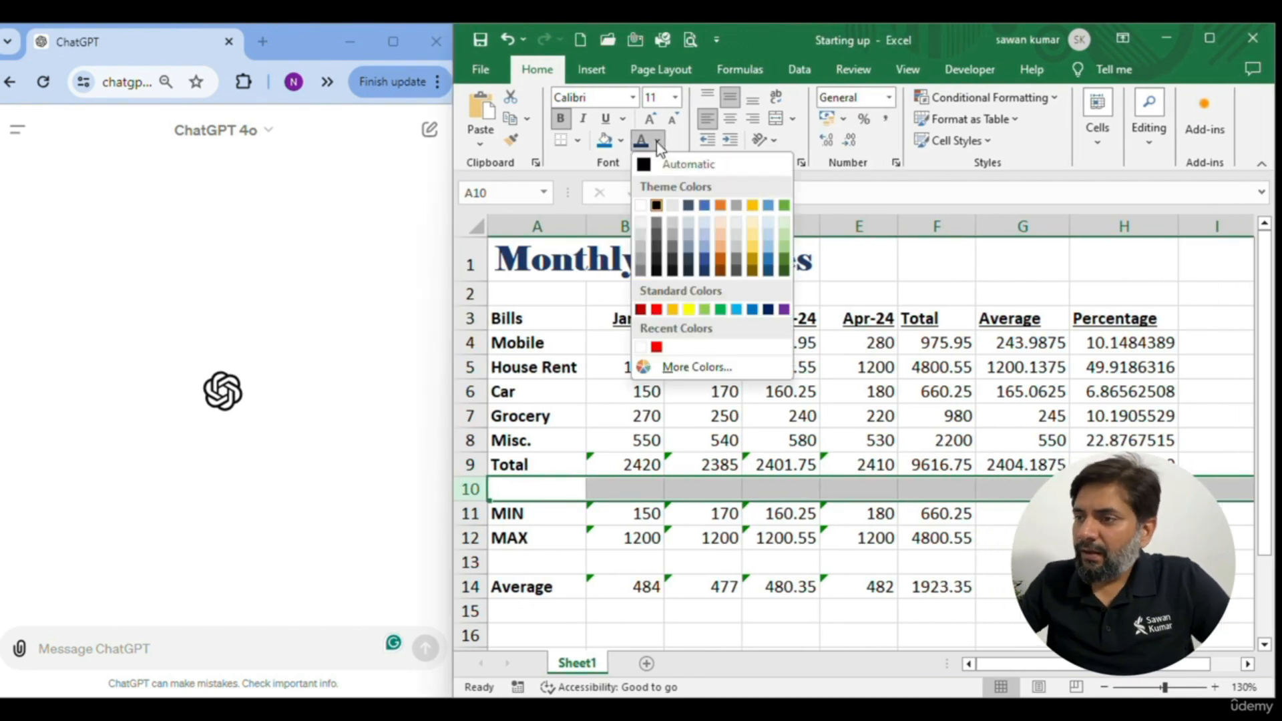
pyautogui.click(663, 366)
pyautogui.click(895, 189)
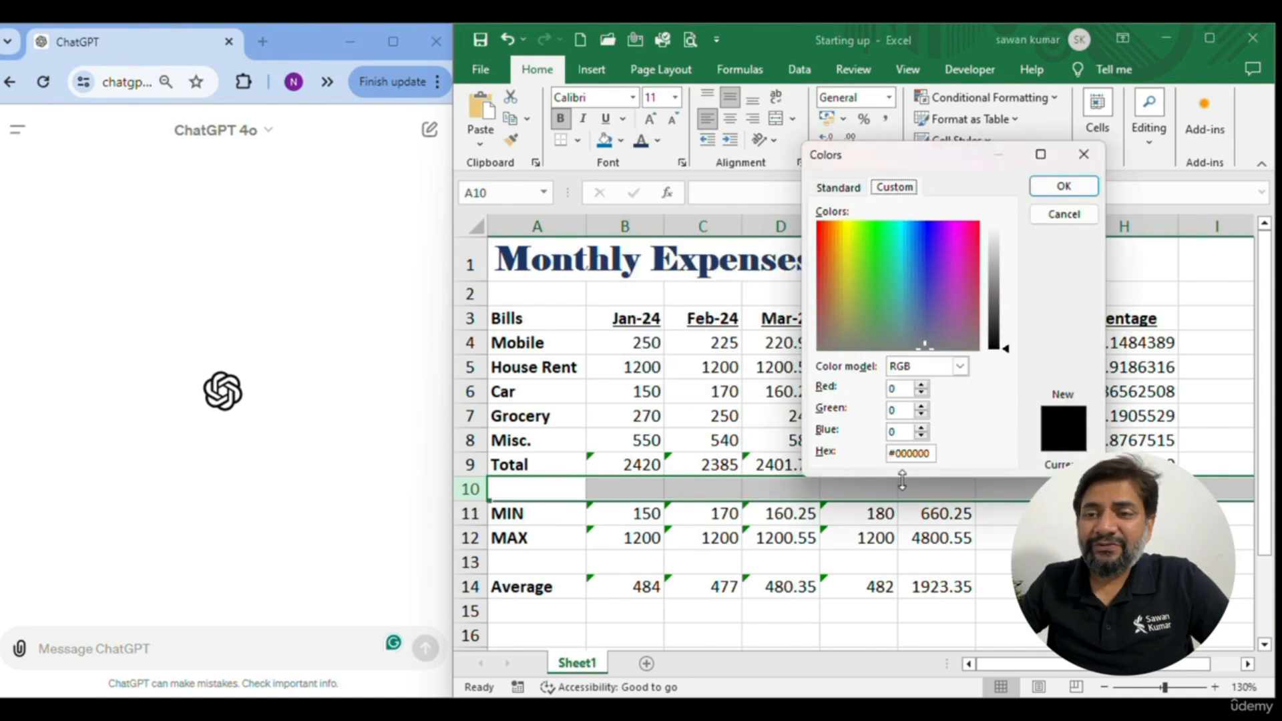
# Switch to ChatGPT in Chrome and ask "whats the hex code of red color"
pyautogui.click(193, 642)
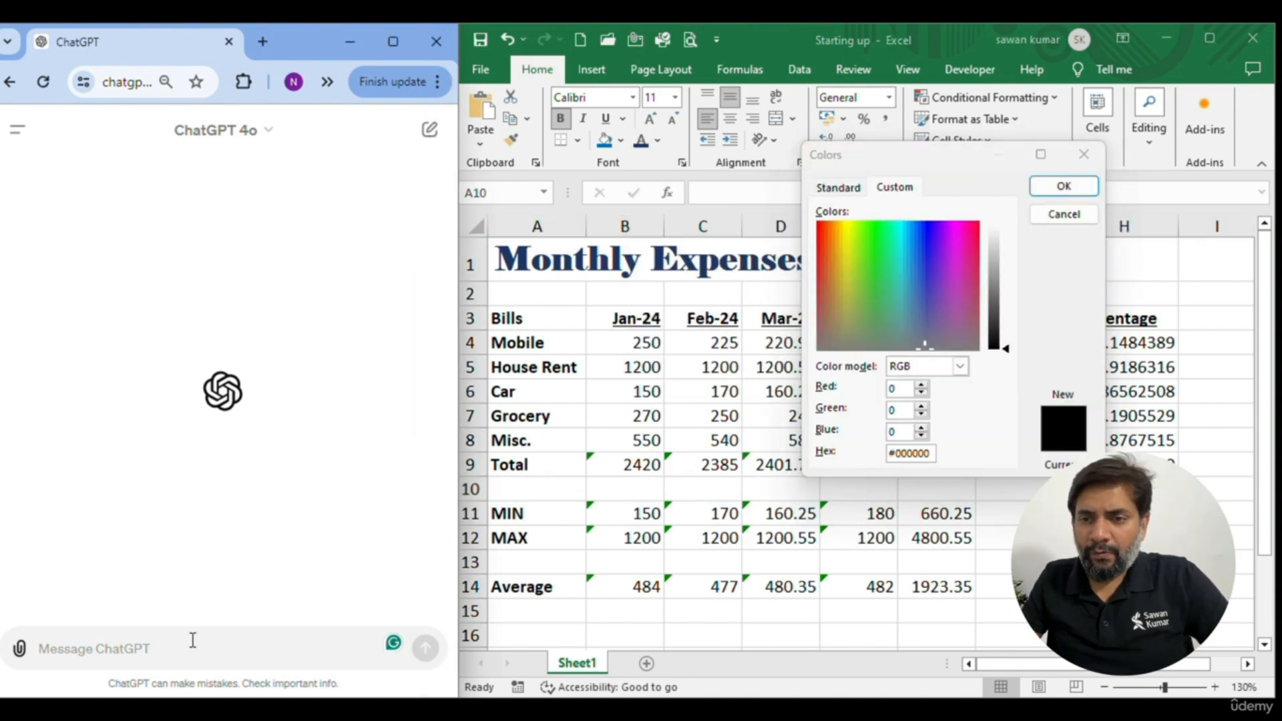
pyautogui.write('whats the hex')
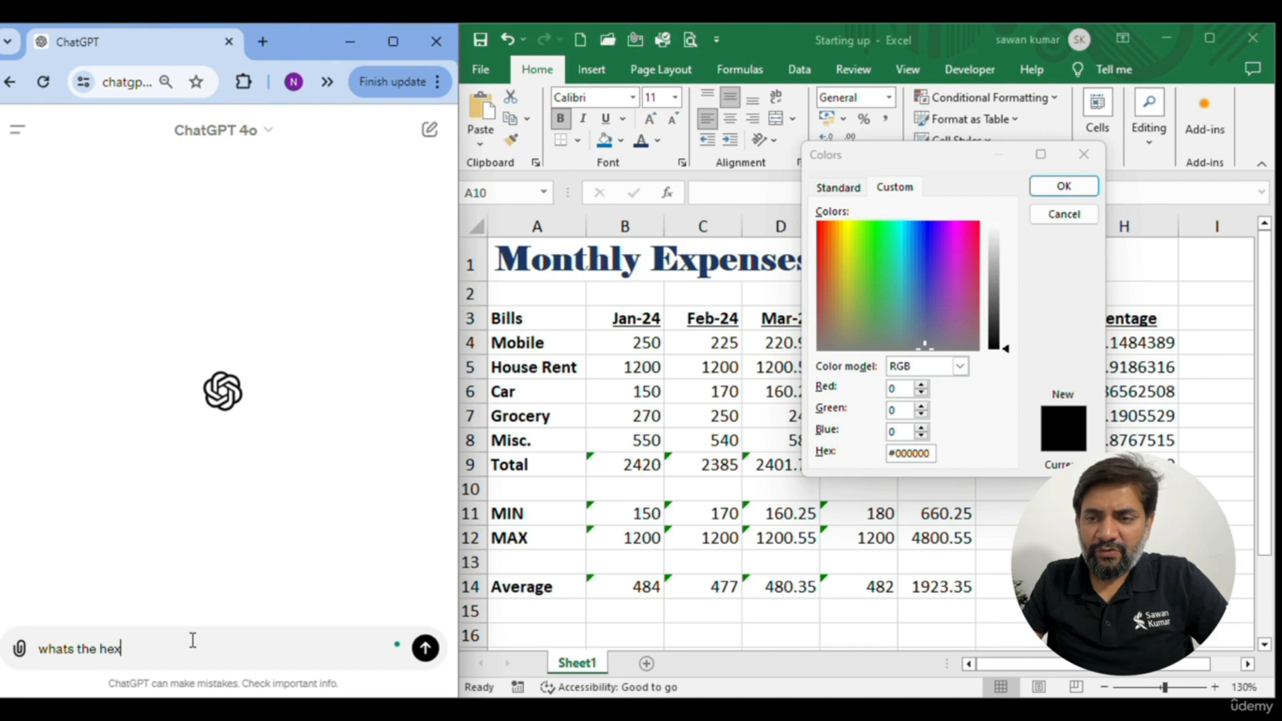
pyautogui.write(' coede of red color')
pyautogui.hotkey('shift', 'Return')
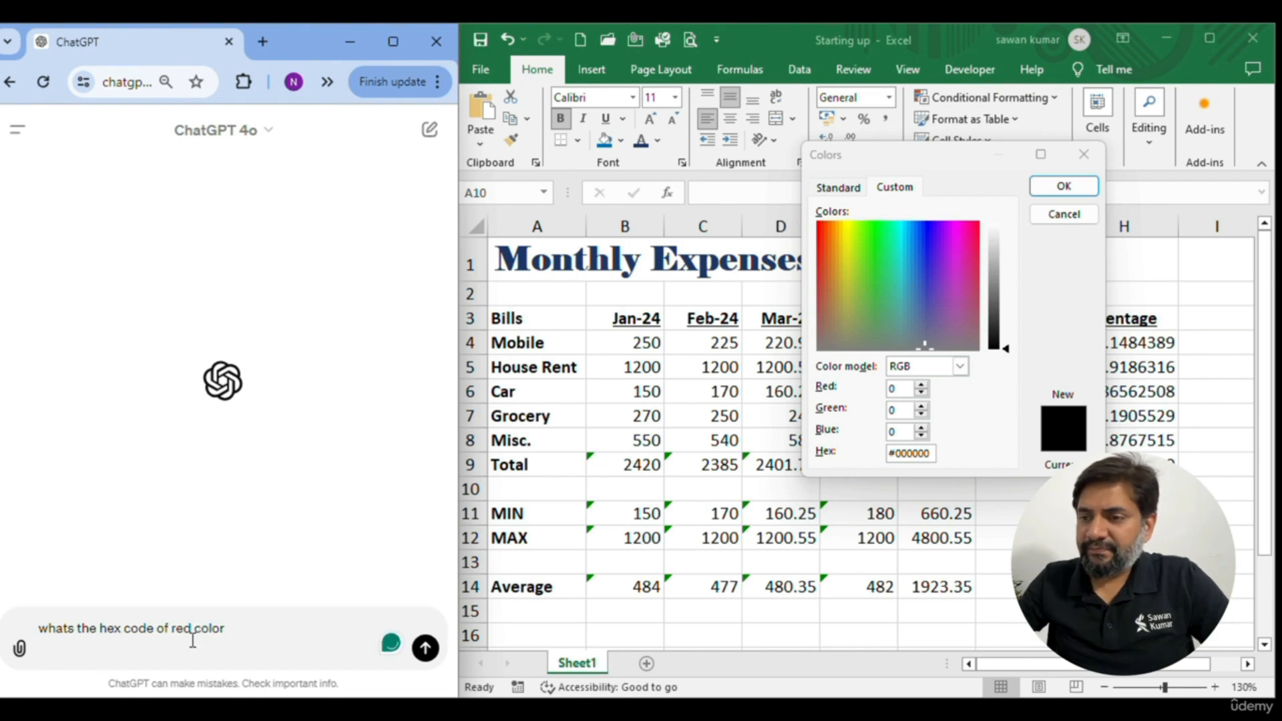
pyautogui.click(421, 649)
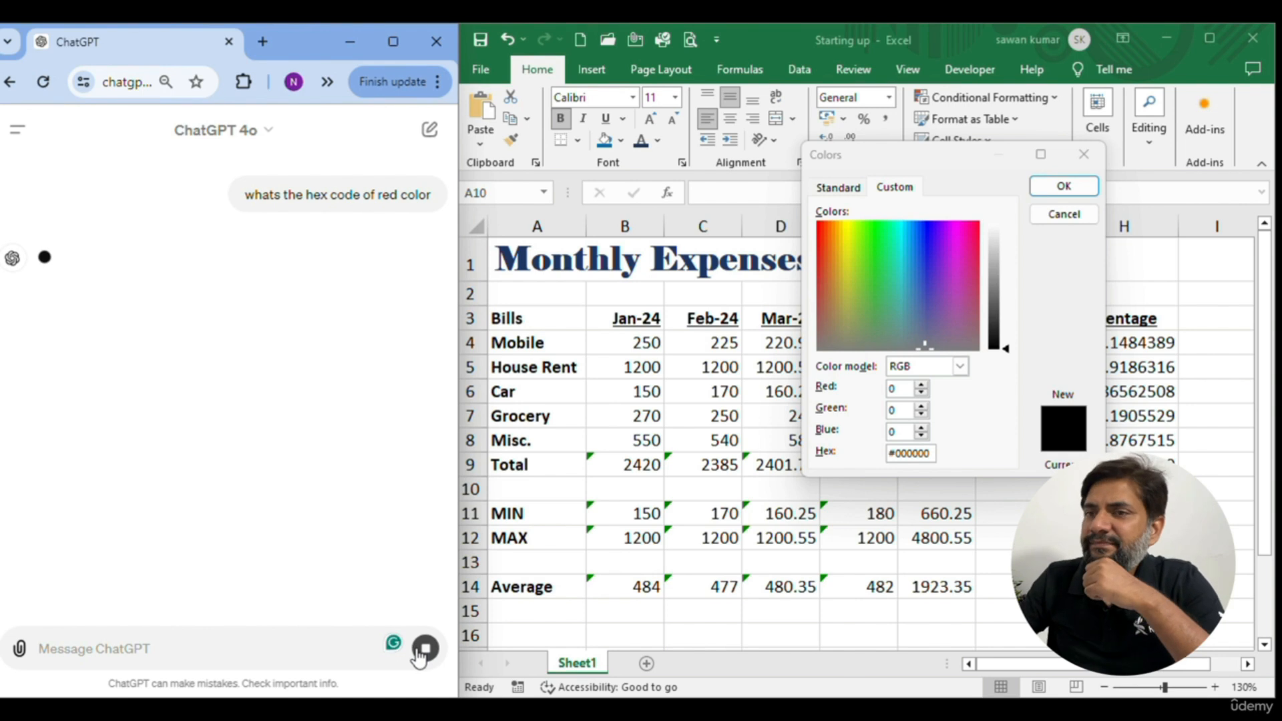
# Copy #FF0000 from ChatGPT's answer and apply it in Excel as the custom font color of row 10
pyautogui.moveTo(234, 258); pyautogui.dragTo(294, 275)
pyautogui.hotkey('ctrl', 'c')
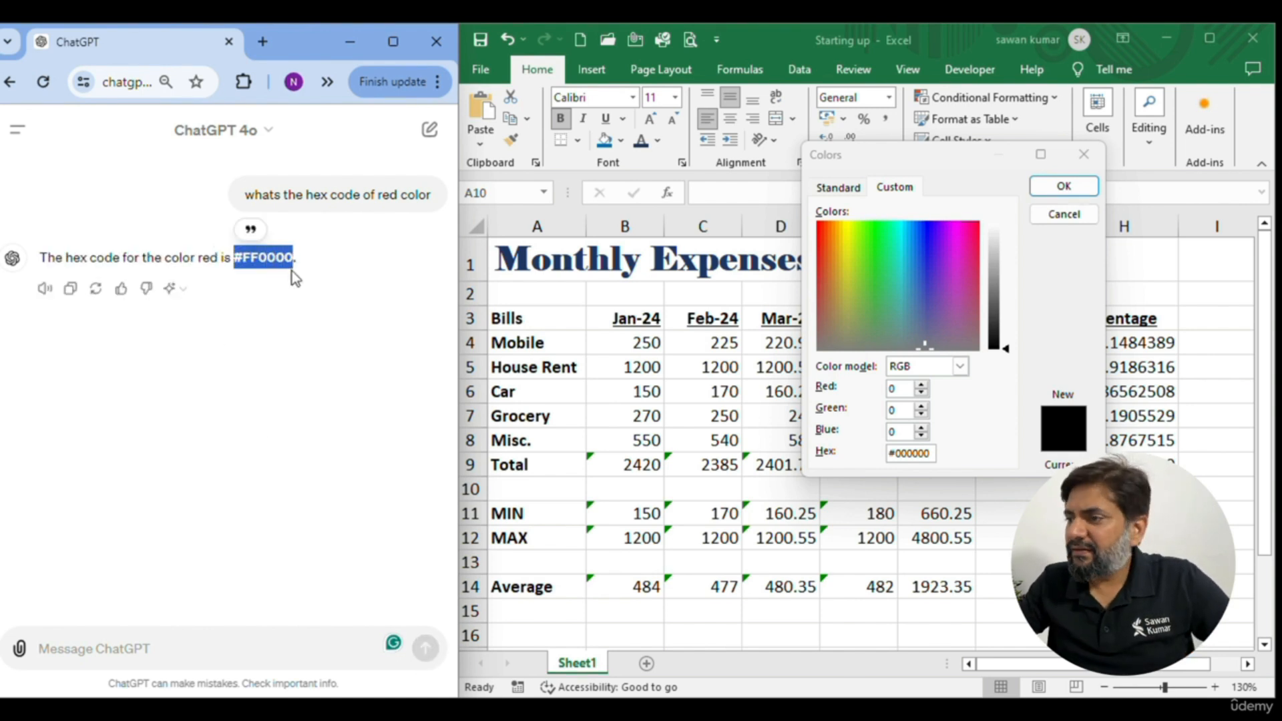
pyautogui.doubleClick(906, 453)
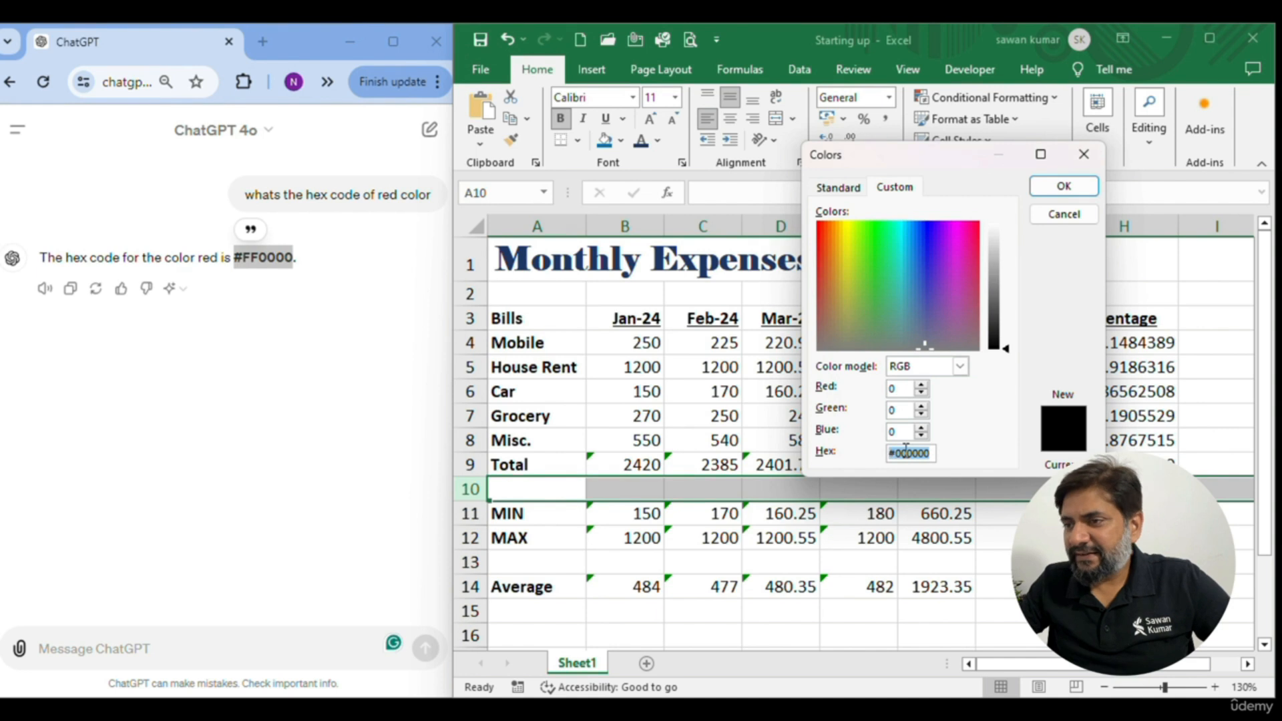
pyautogui.hotkey('ctrl', 'v')
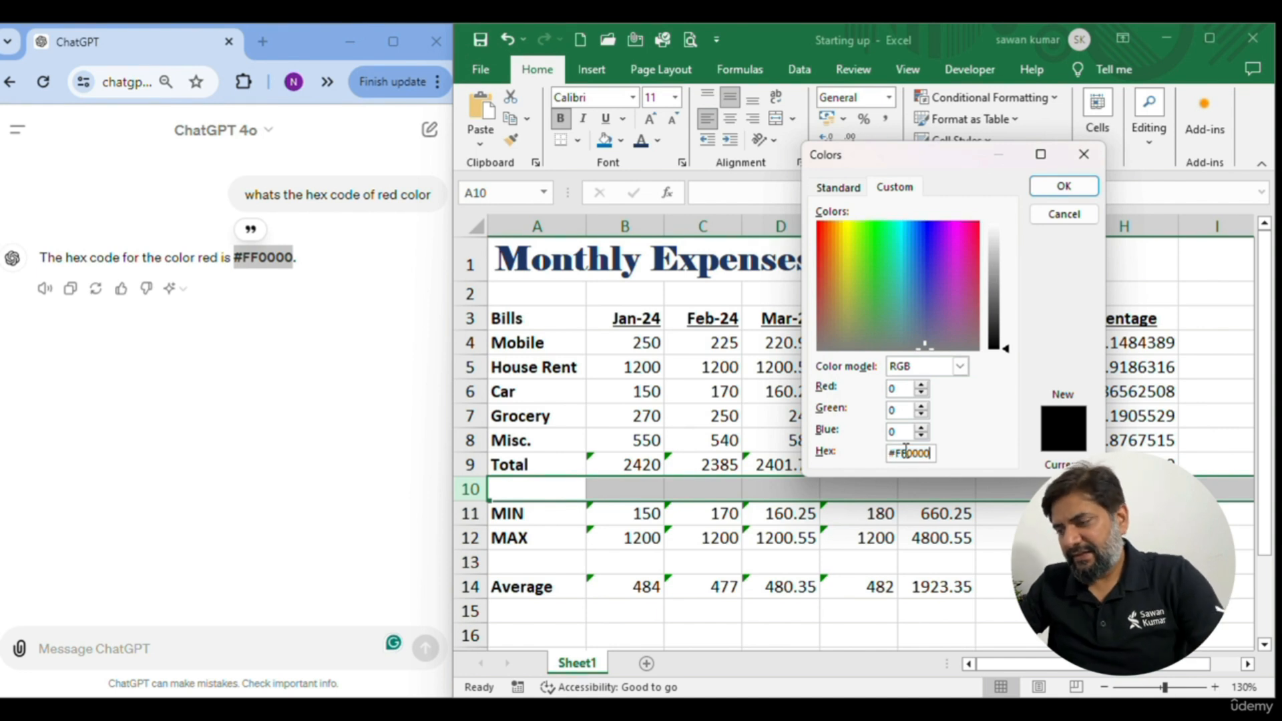
pyautogui.press('Return')
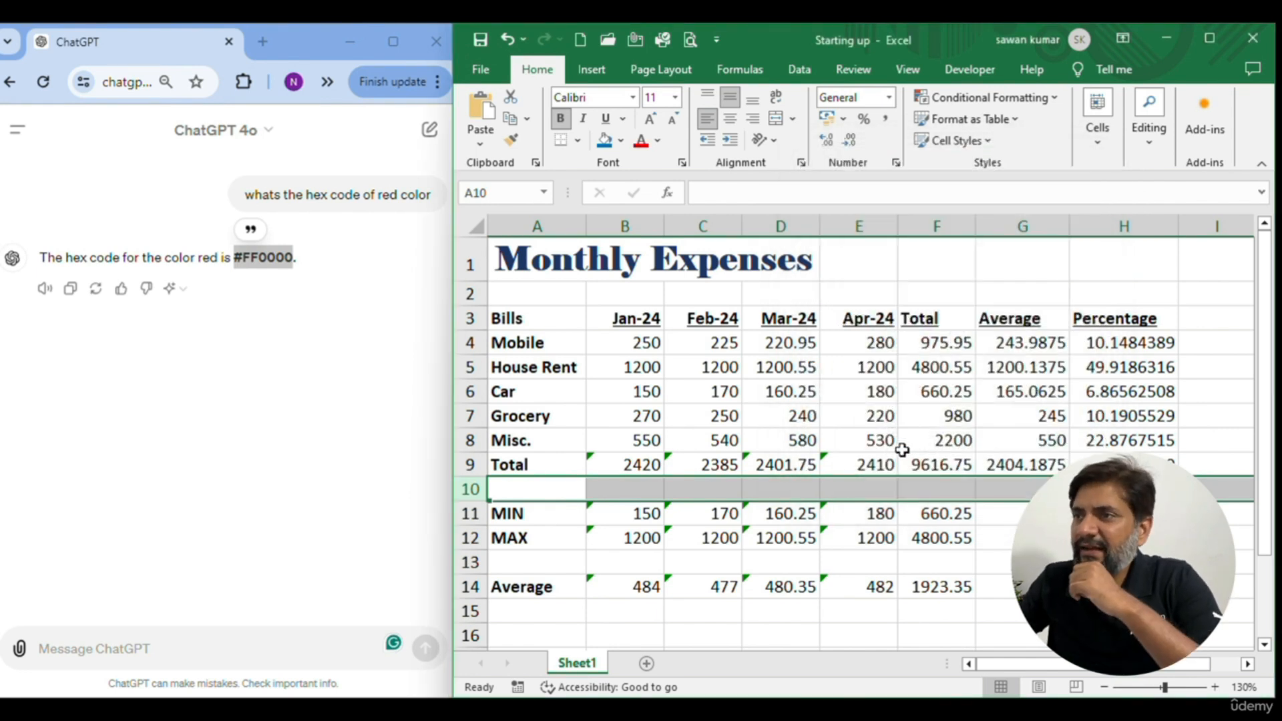
pyautogui.click(659, 141)
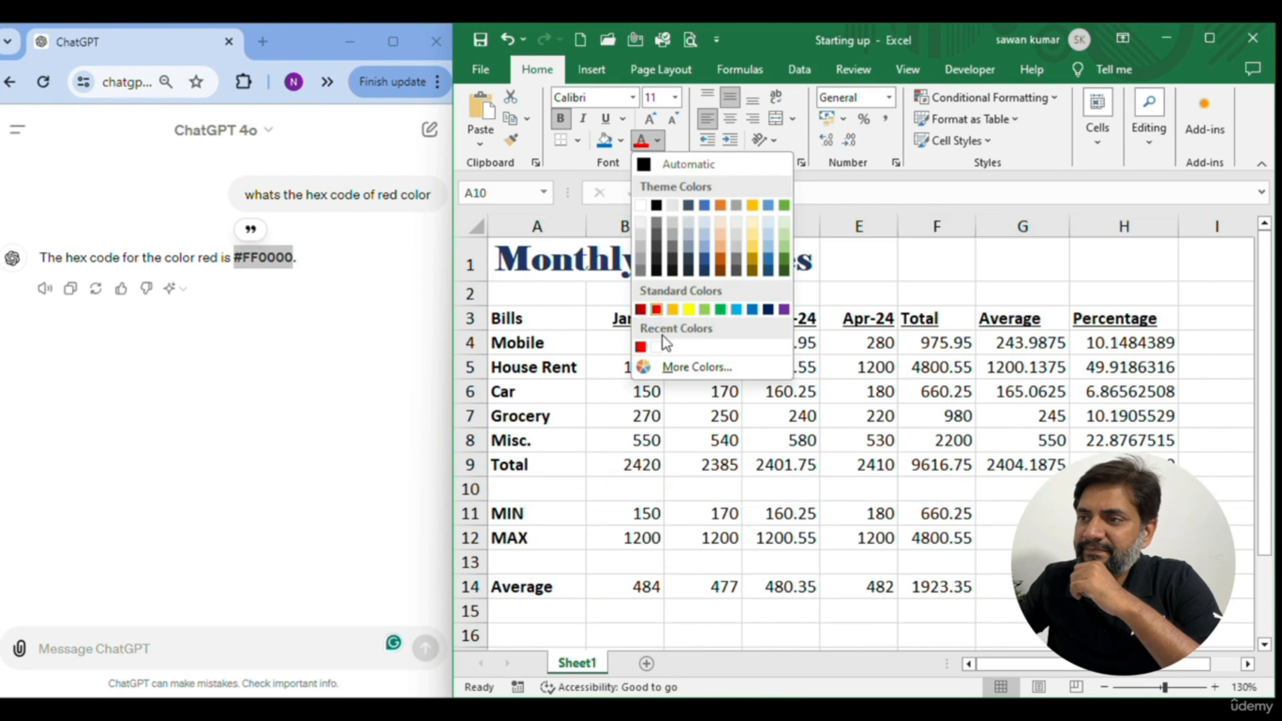
pyautogui.click(666, 365)
pyautogui.click(904, 188)
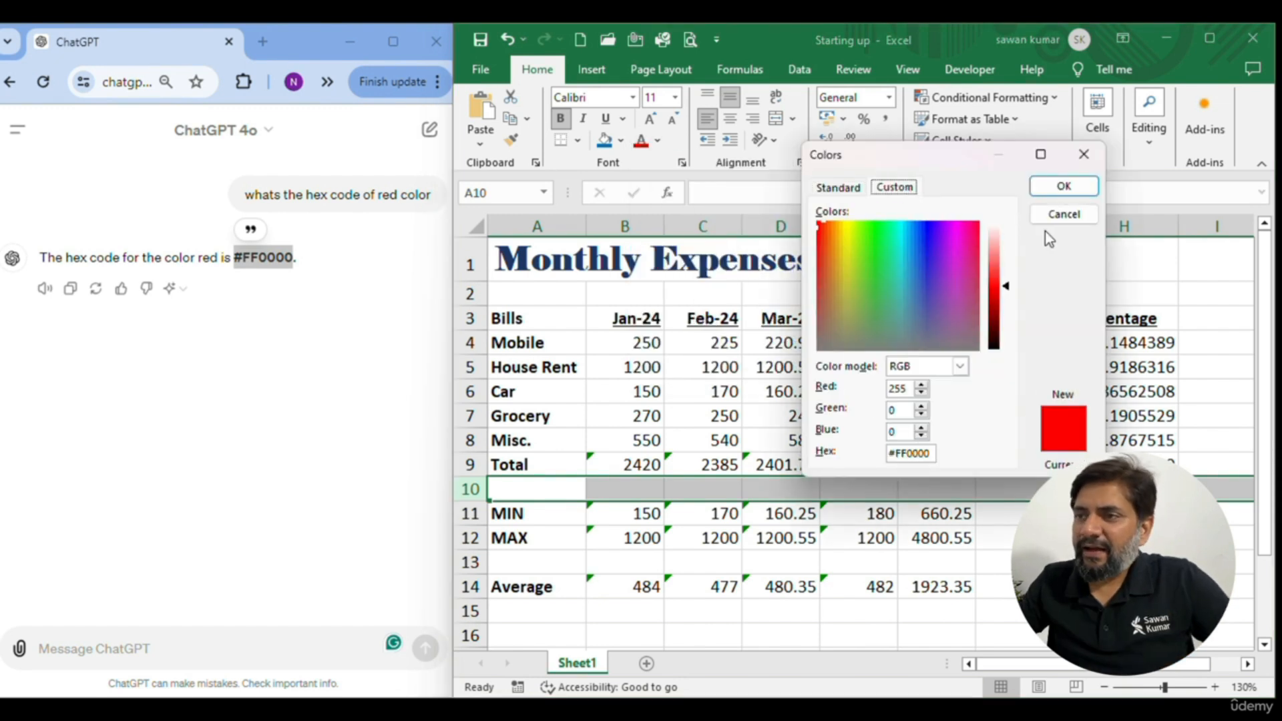
pyautogui.click(1054, 215)
# Apply the red font color to the Monthly Expenses title in A1
pyautogui.click(513, 252)
pyautogui.click(645, 145)
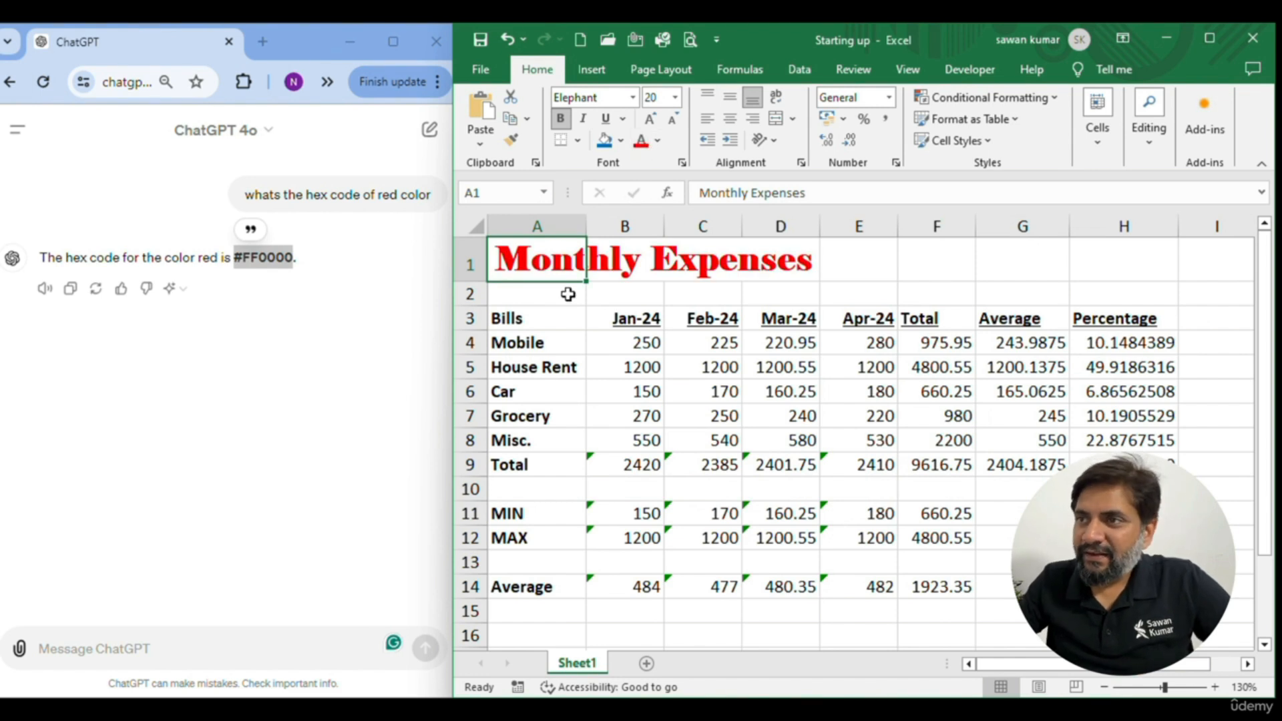
# Fill the title cell A1 with the darkest shade of the blue theme color
pyautogui.click(622, 142)
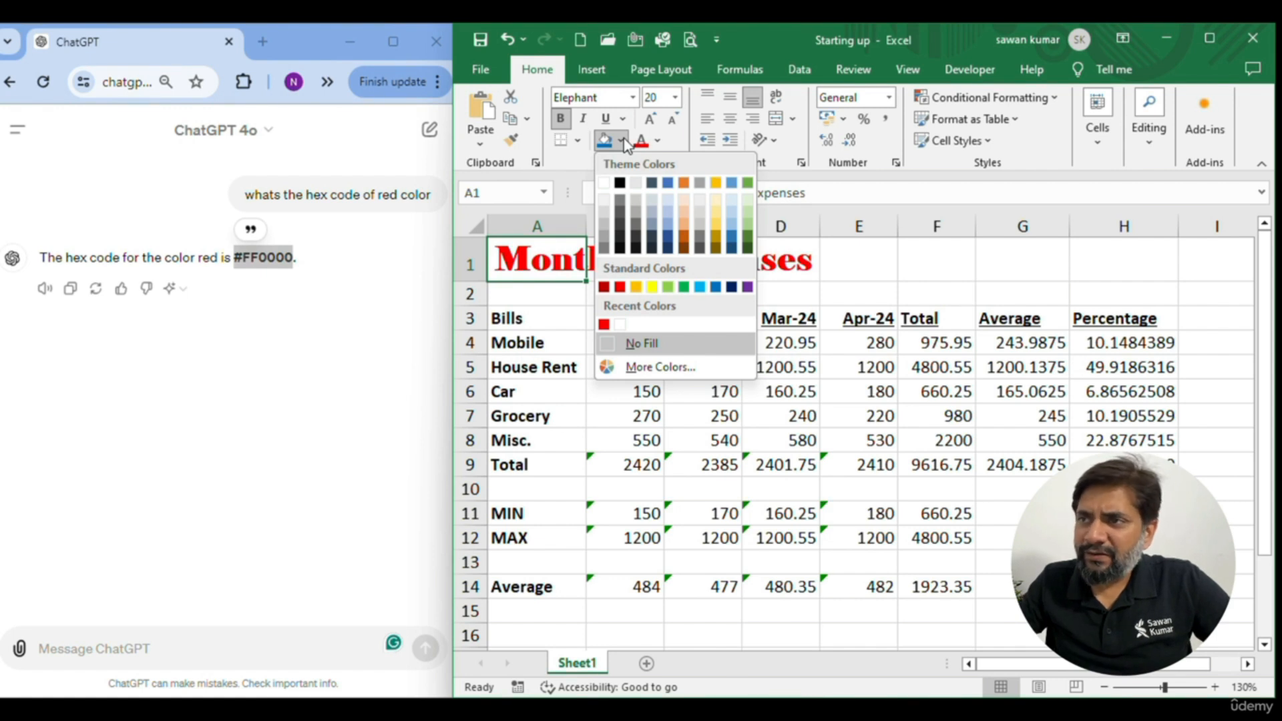
pyautogui.click(623, 143)
pyautogui.click(623, 143)
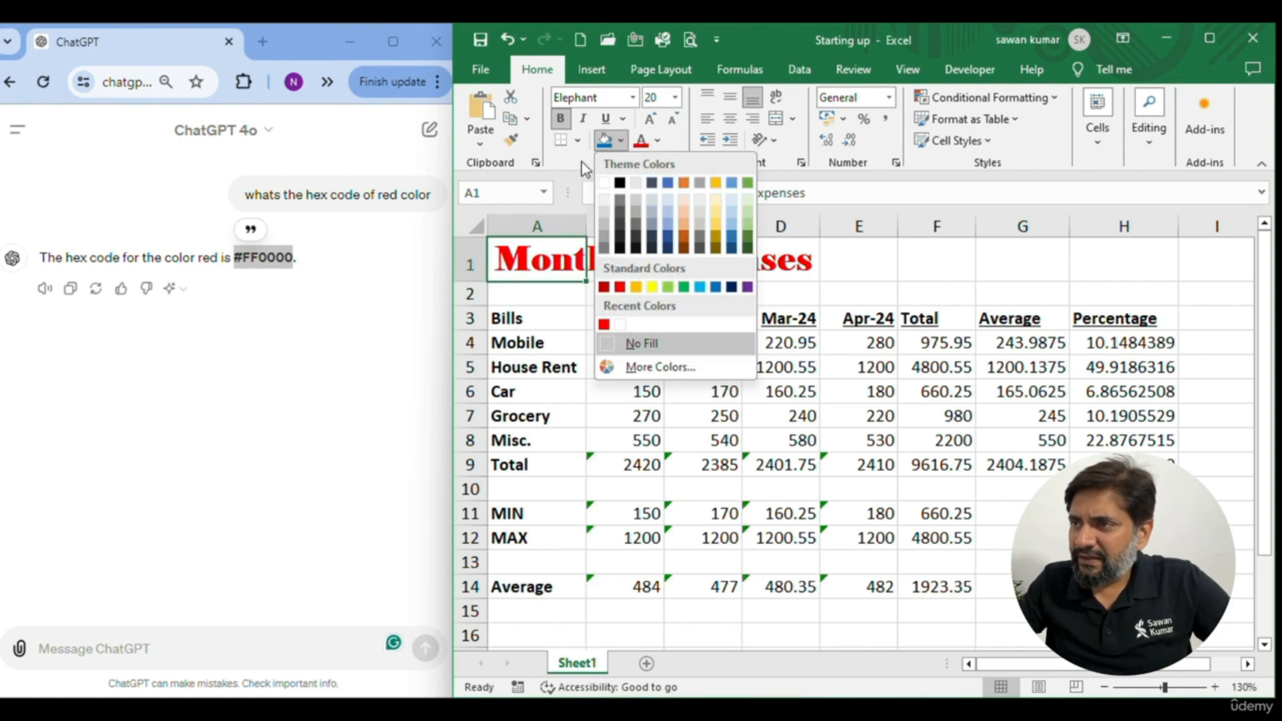
pyautogui.click(668, 241)
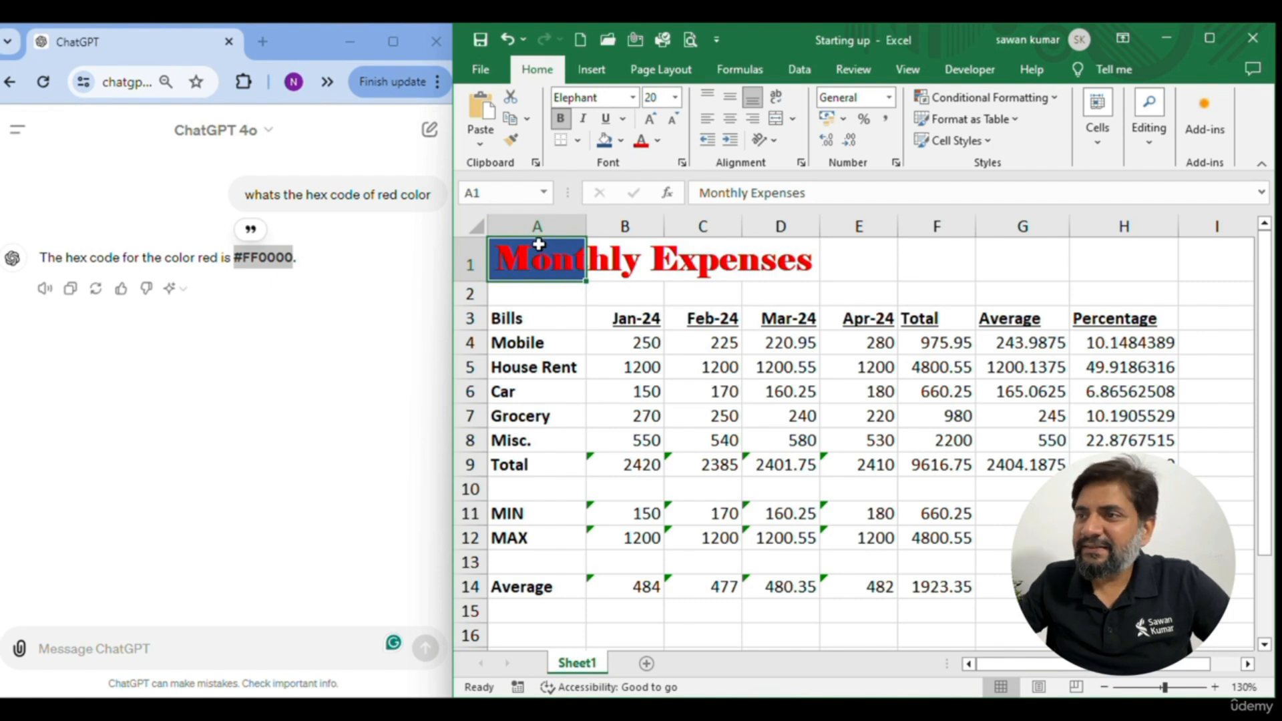
pyautogui.click(621, 143)
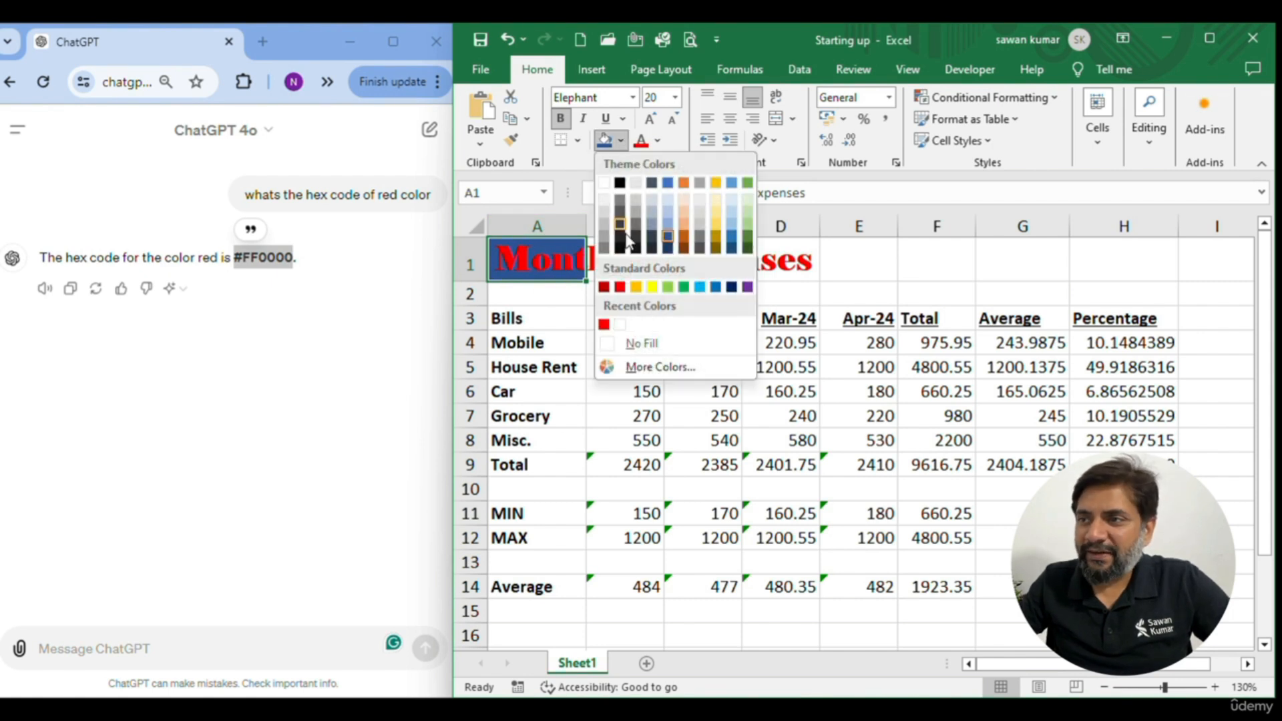
pyautogui.click(669, 249)
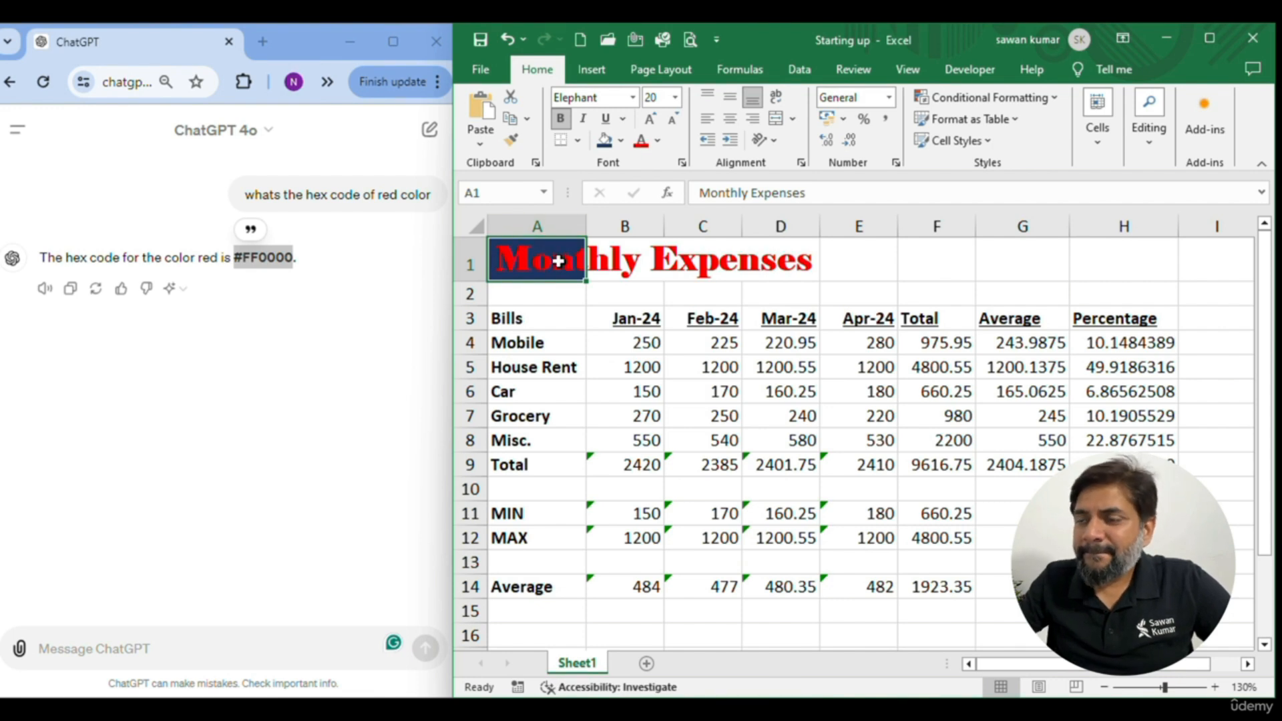
# Examine cells A1 to D1 and F1 to see which cell actually holds the title text
pyautogui.click(634, 253)
pyautogui.click(731, 252)
pyautogui.click(788, 254)
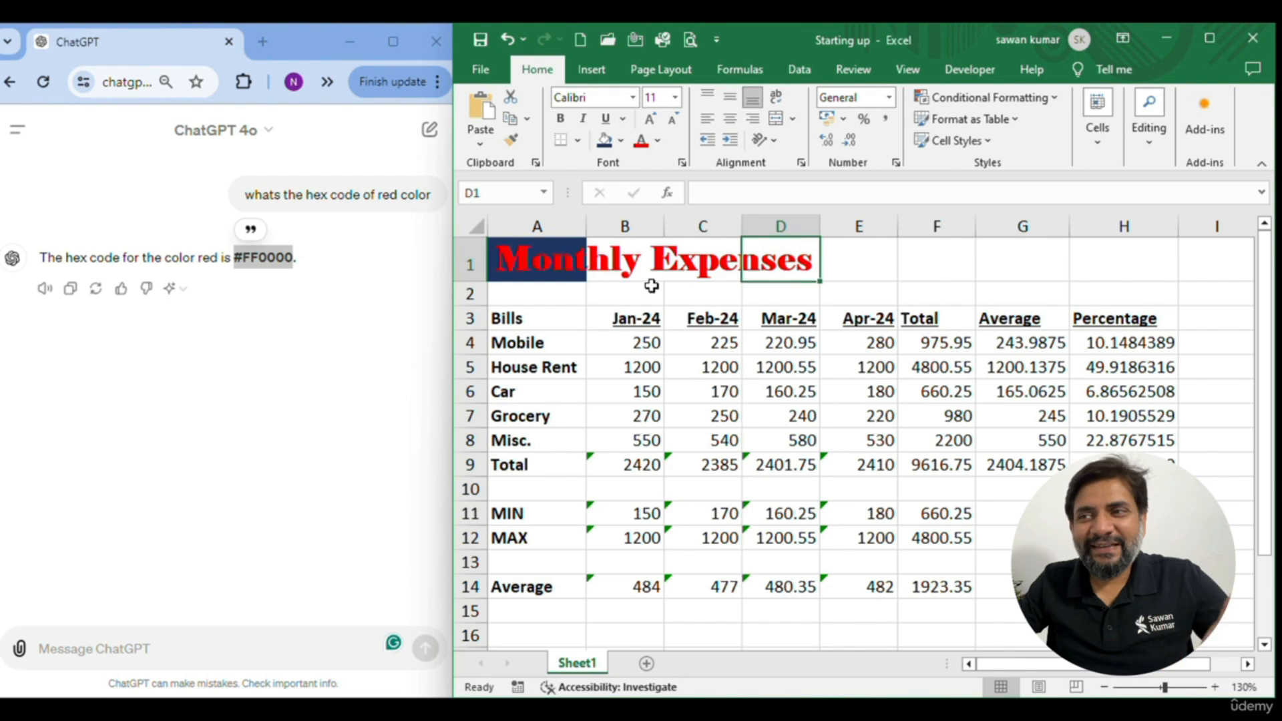
pyautogui.click(530, 265)
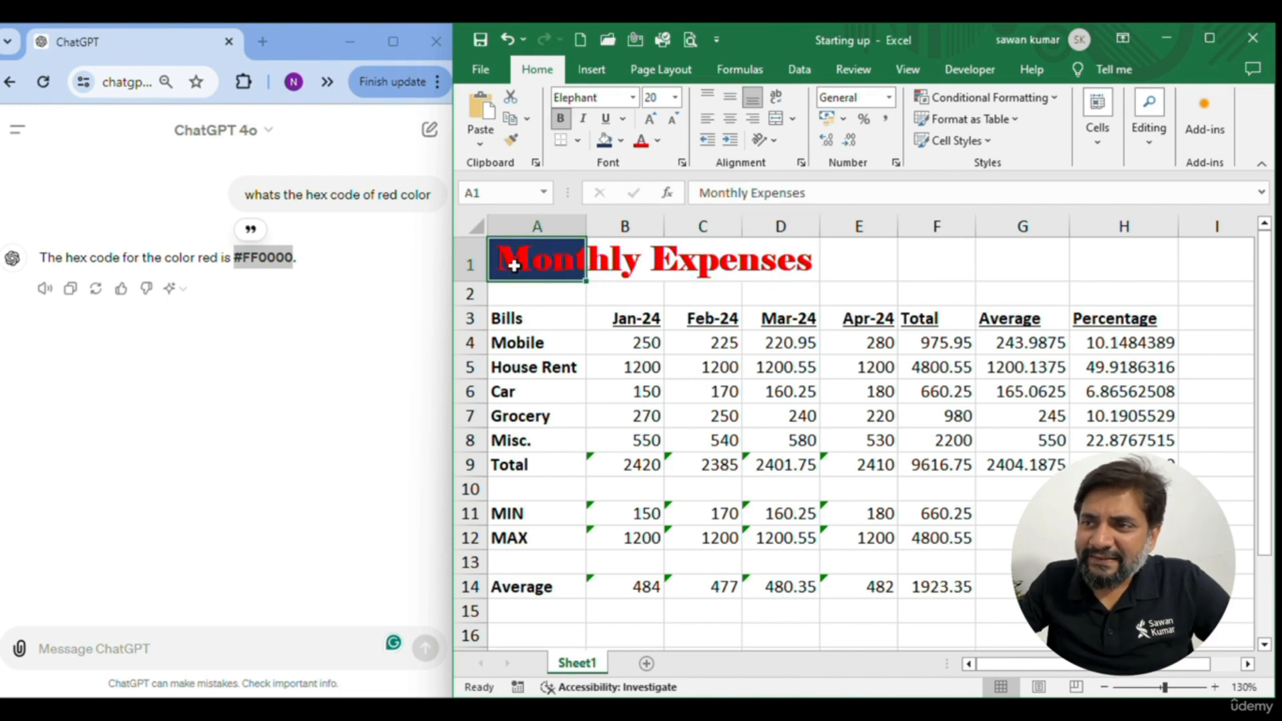
pyautogui.doubleClick(529, 265)
pyautogui.moveTo(494, 259); pyautogui.dragTo(830, 258)
pyautogui.click(930, 263)
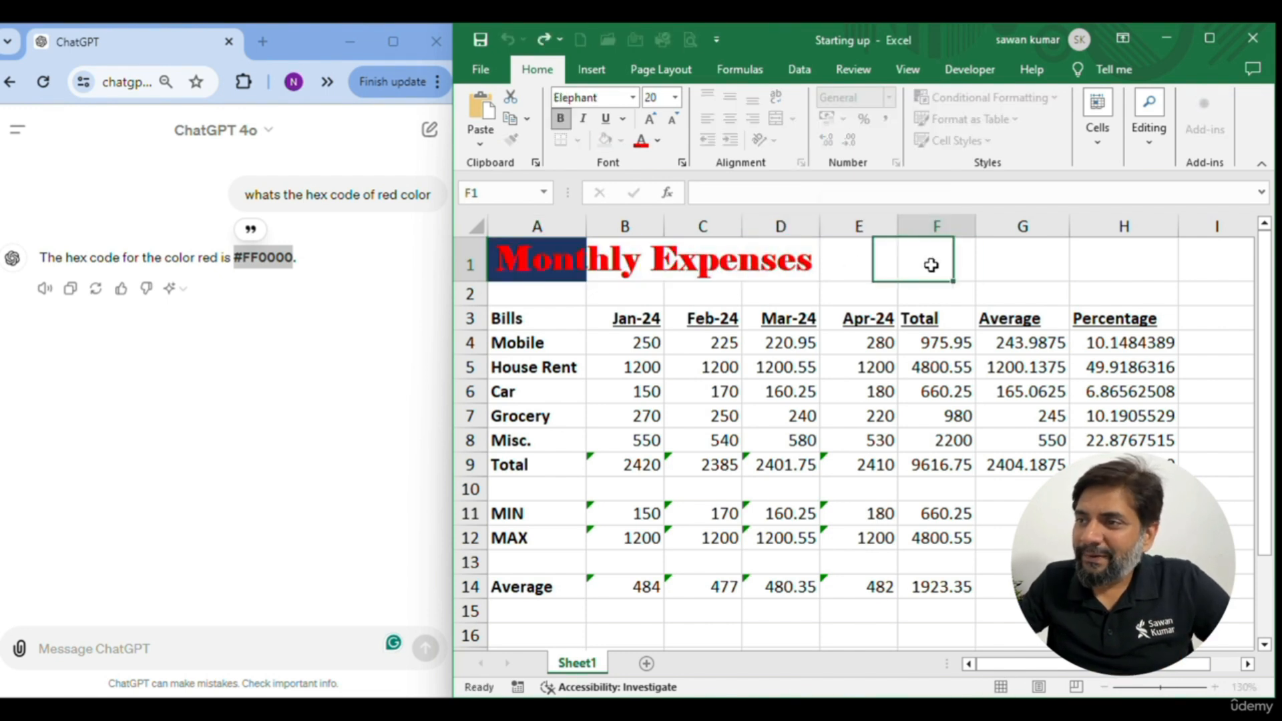
pyautogui.click(601, 261)
pyautogui.click(701, 262)
pyautogui.click(778, 263)
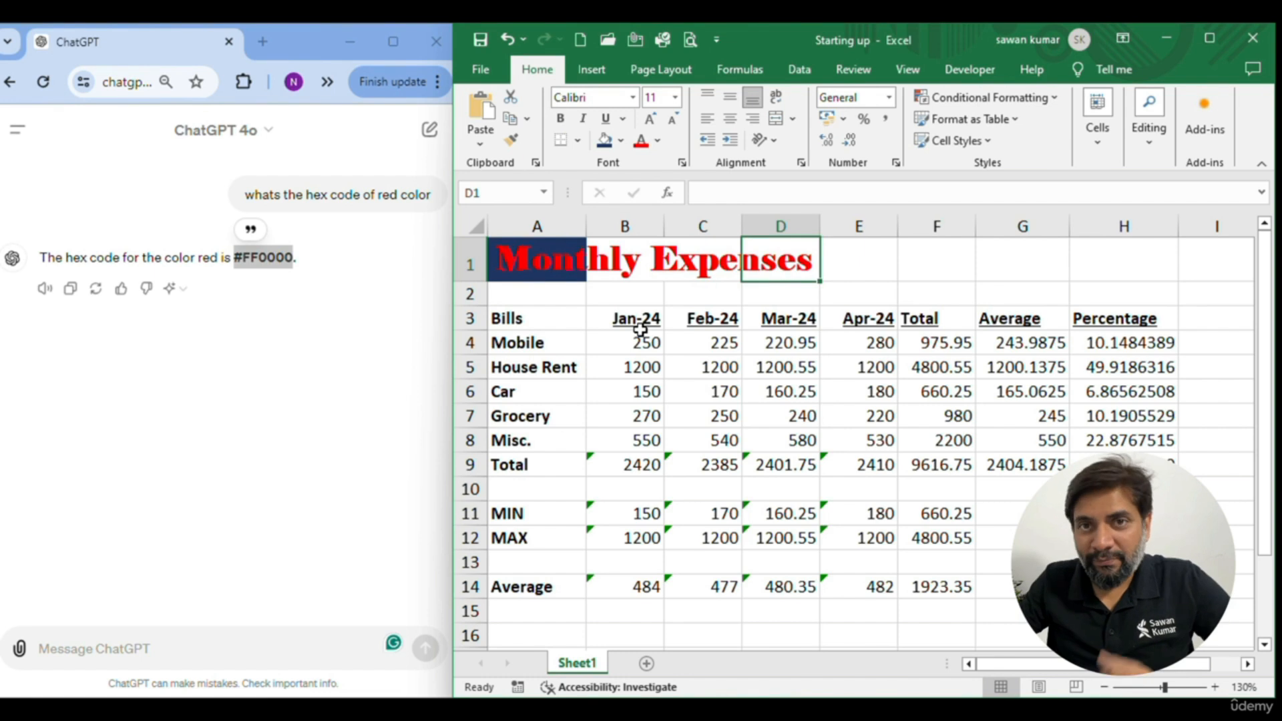
# Extend the dark blue fill across the title row, from A1 to H1
pyautogui.click(540, 254)
pyautogui.moveTo(540, 254); pyautogui.dragTo(1128, 267)
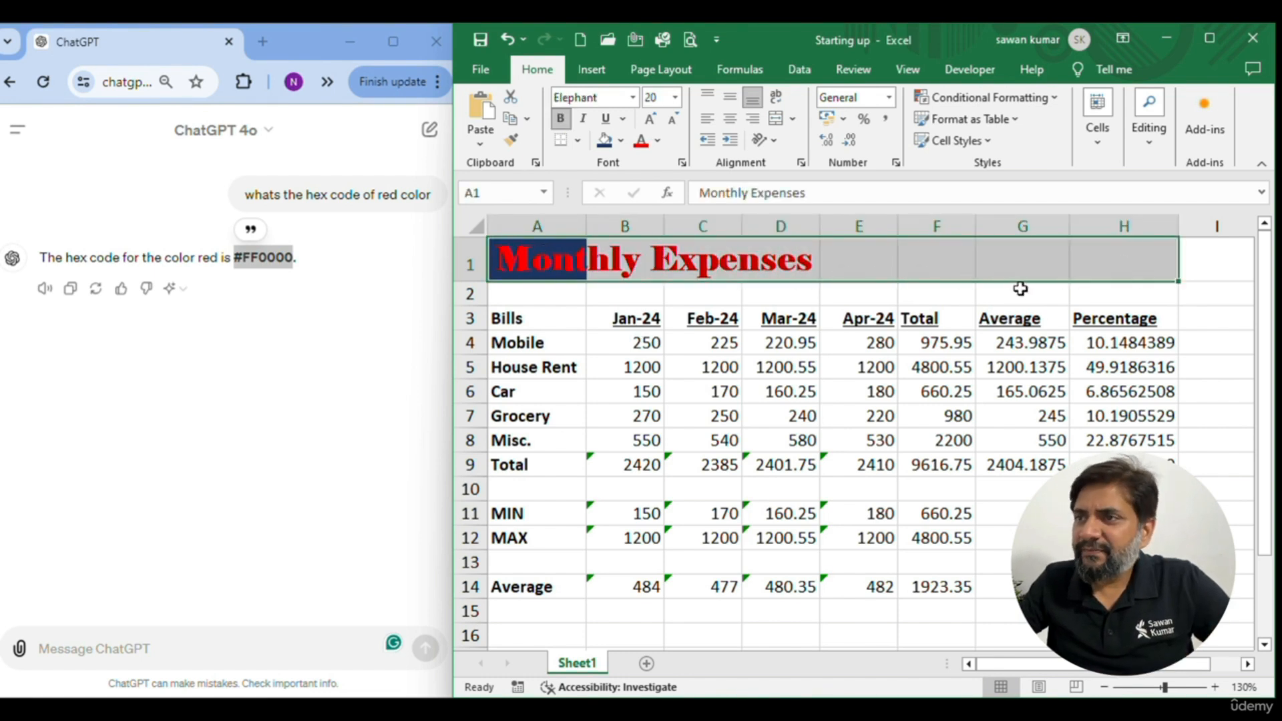
pyautogui.click(606, 142)
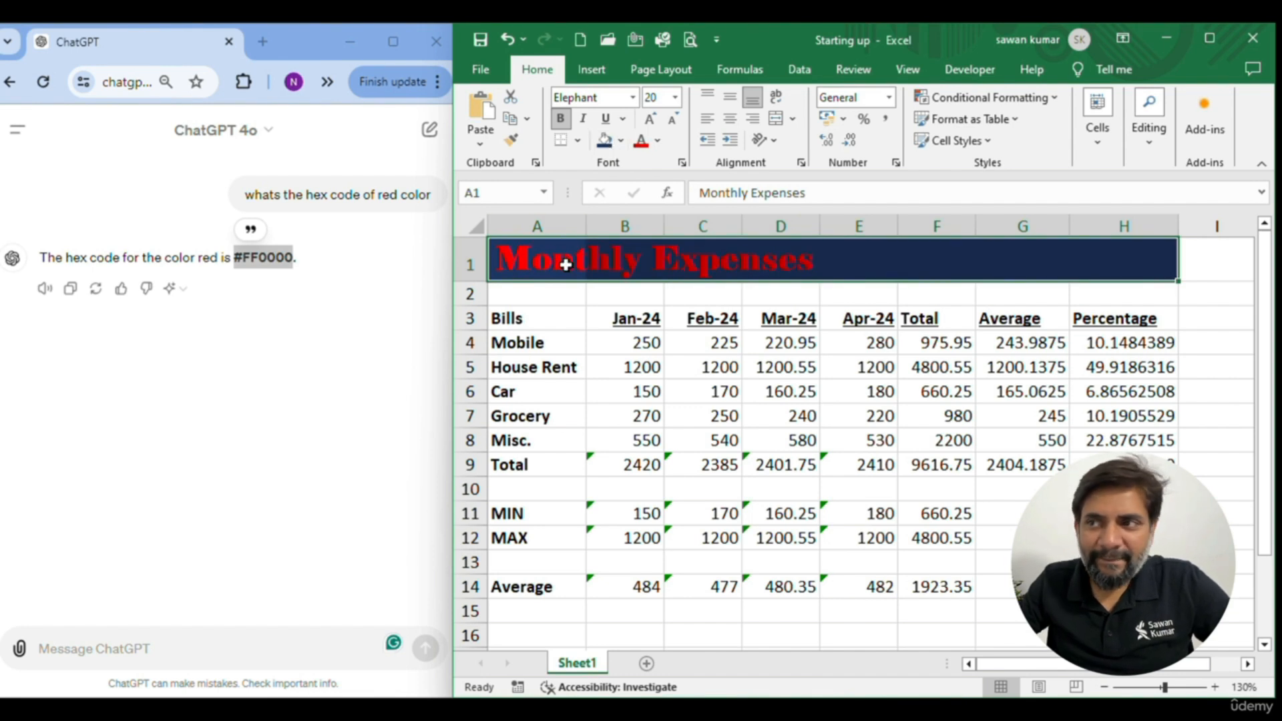
pyautogui.click(580, 334)
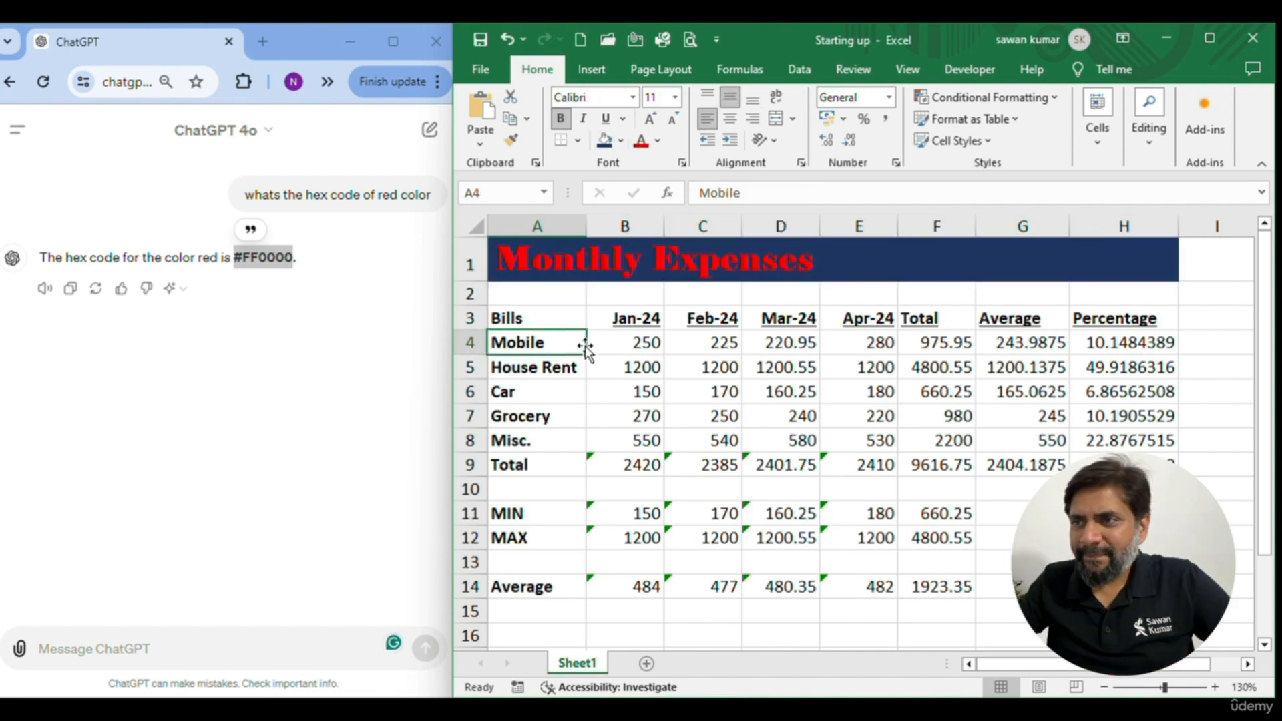
# Change the font color of the Monthly Expenses title in A1 to white
pyautogui.click(554, 265)
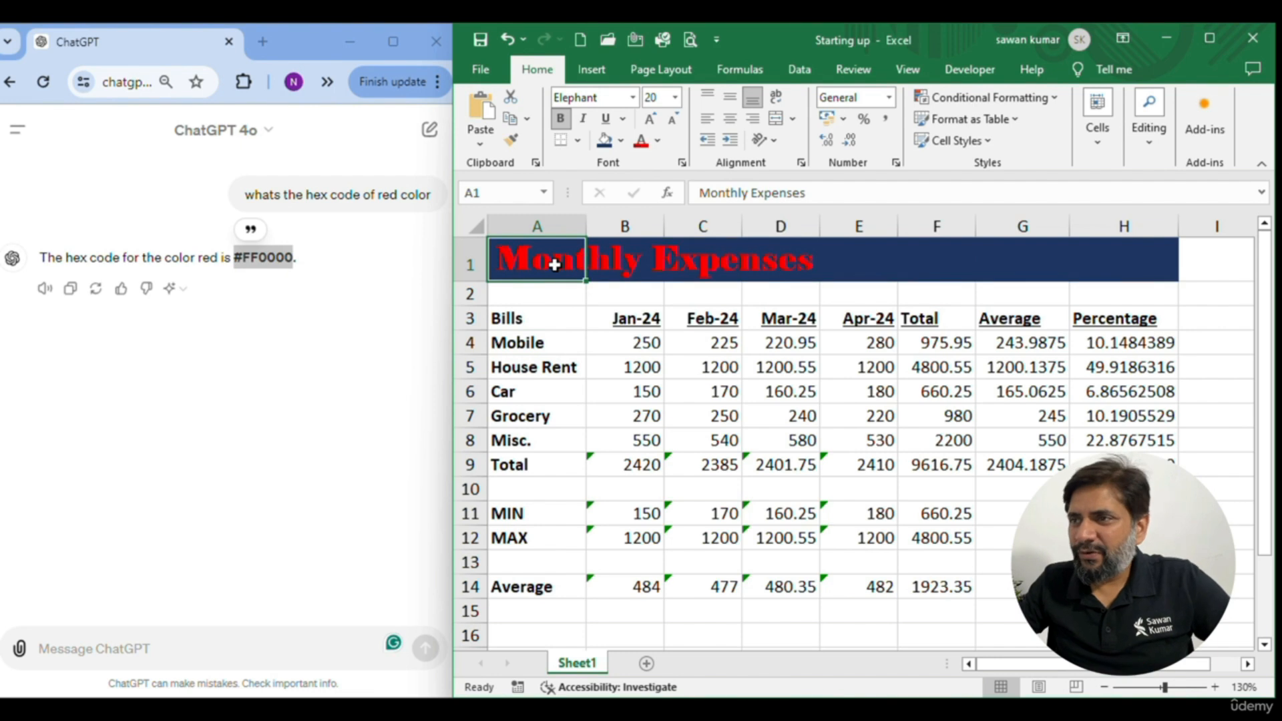
pyautogui.click(658, 141)
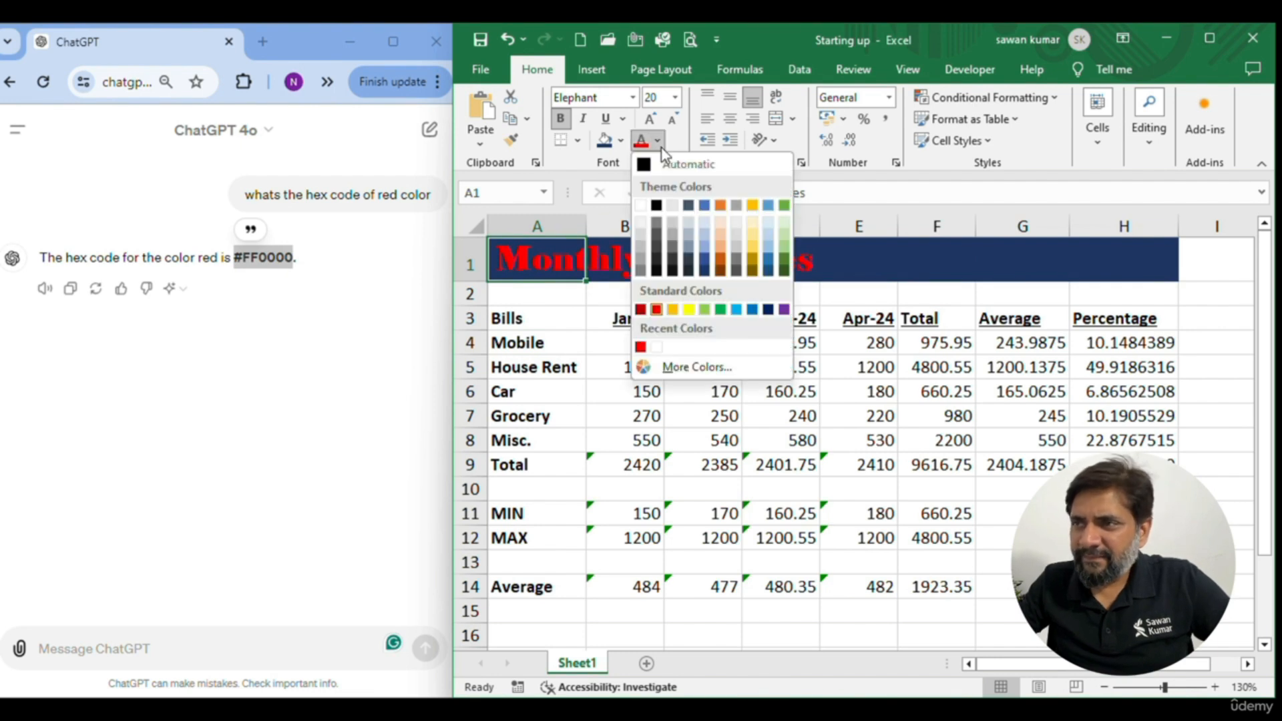
pyautogui.click(641, 205)
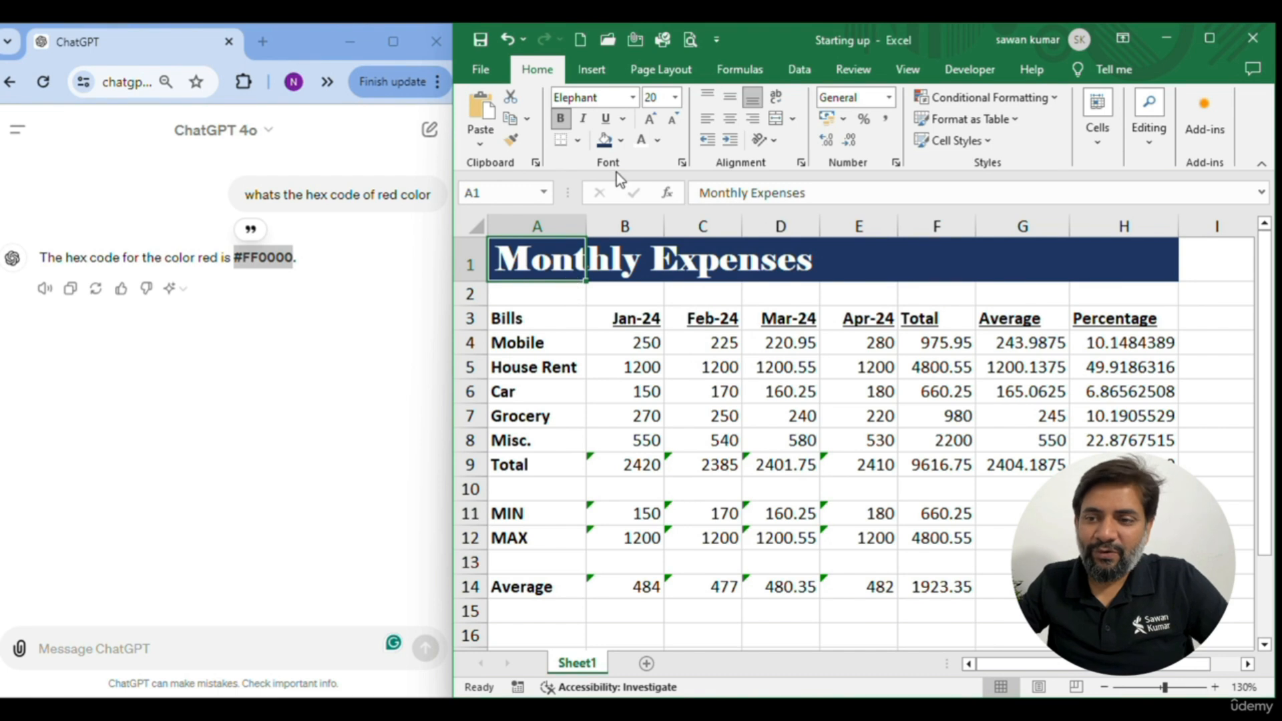
# Switch to ChatGPT in Chrome and ask "what is the hex code for color white"
pyautogui.click(224, 651)
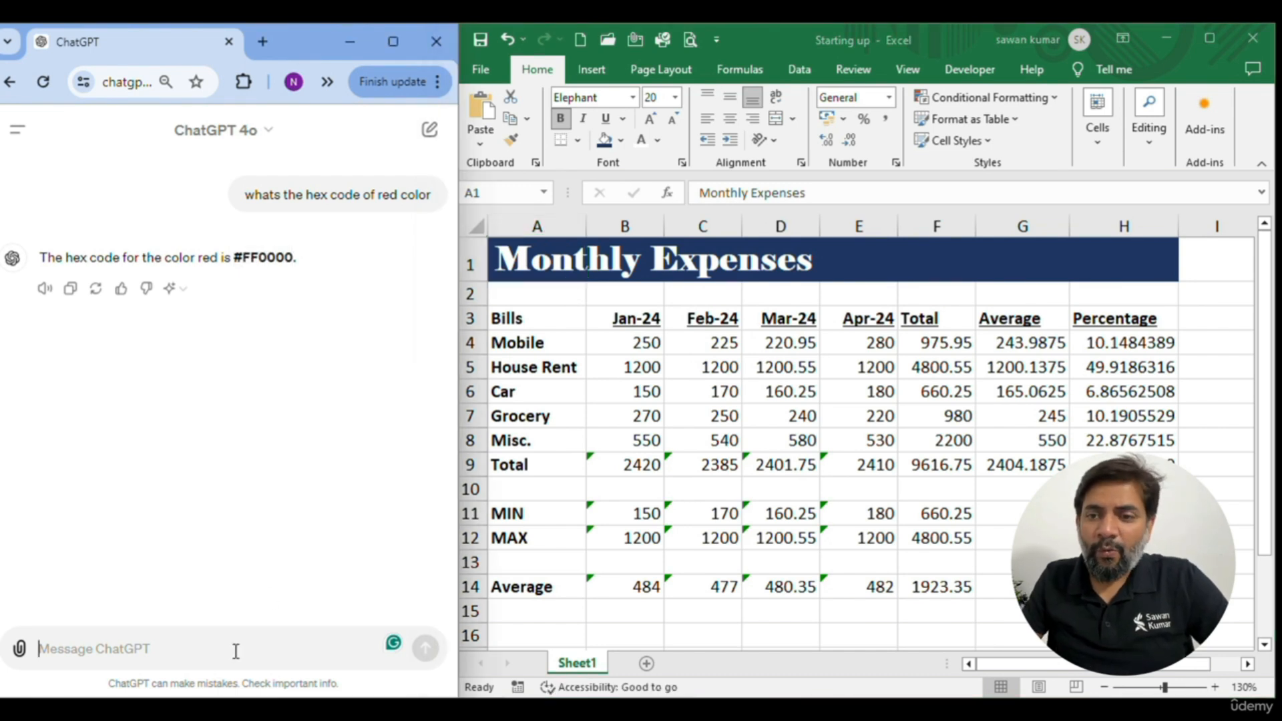
pyautogui.write('what is the hex cod')
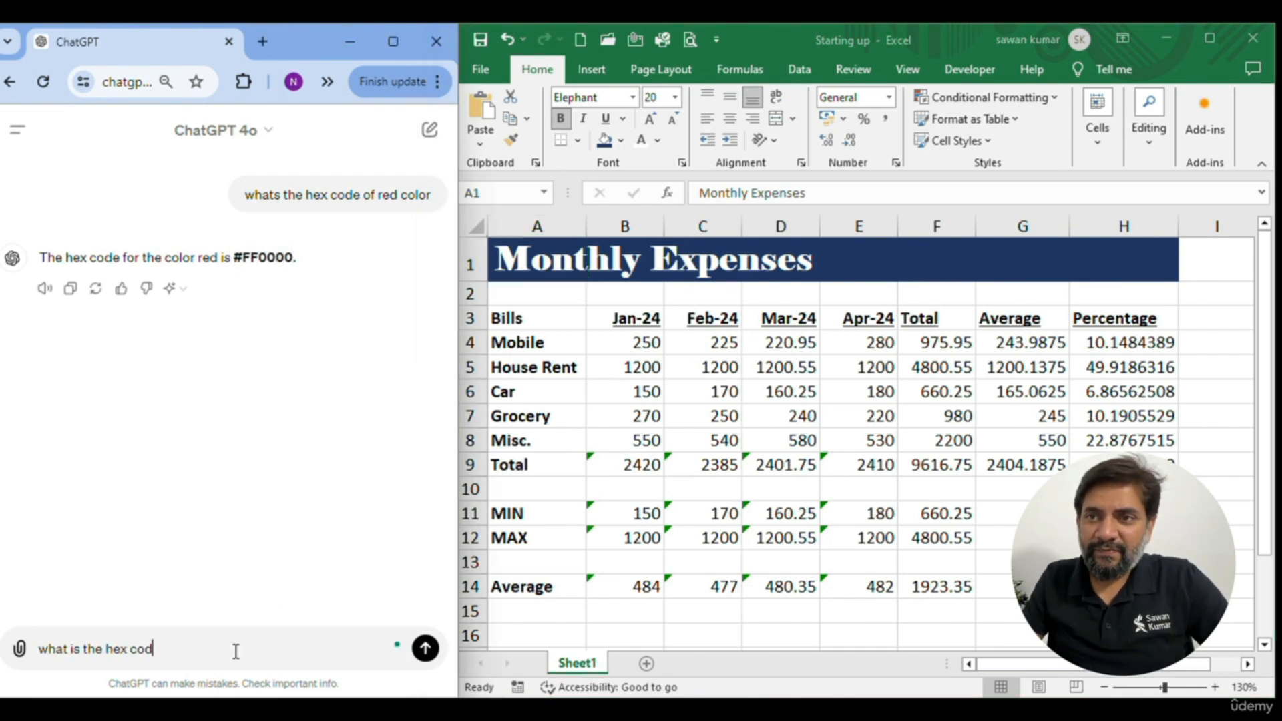
pyautogui.write('e for color white')
pyautogui.hotkey('shift', 'Return')
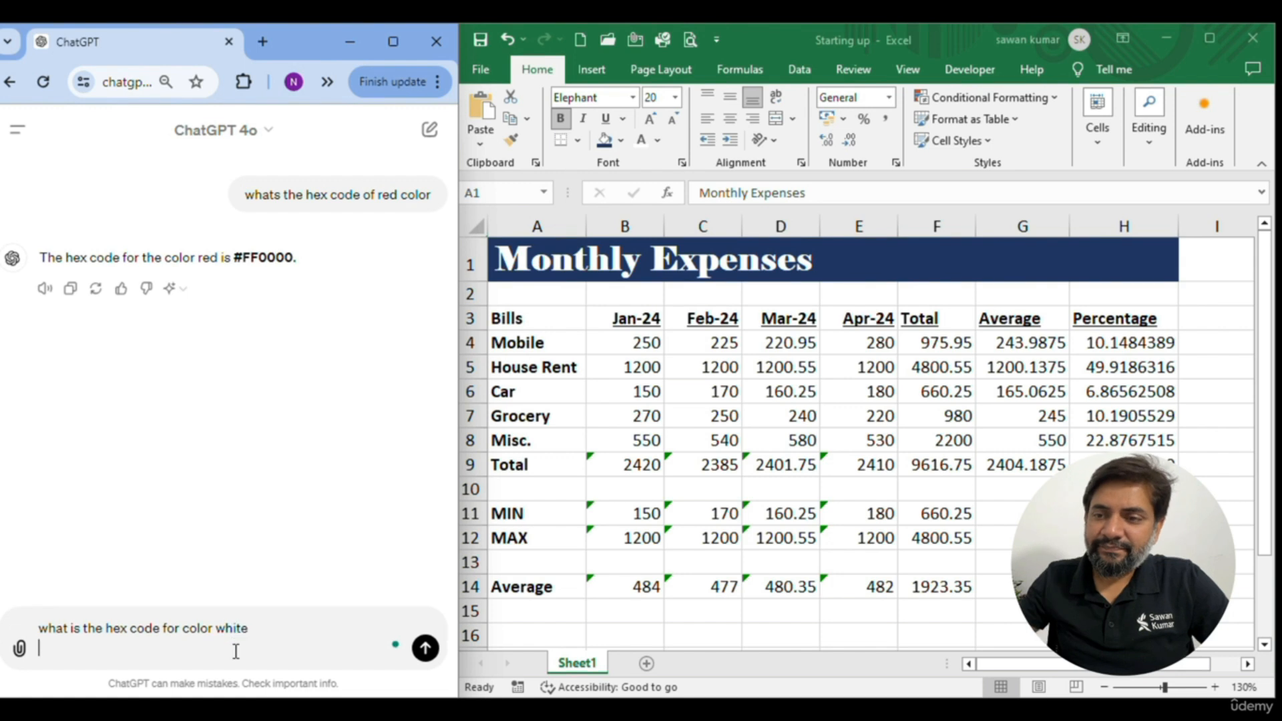
pyautogui.press('Return')
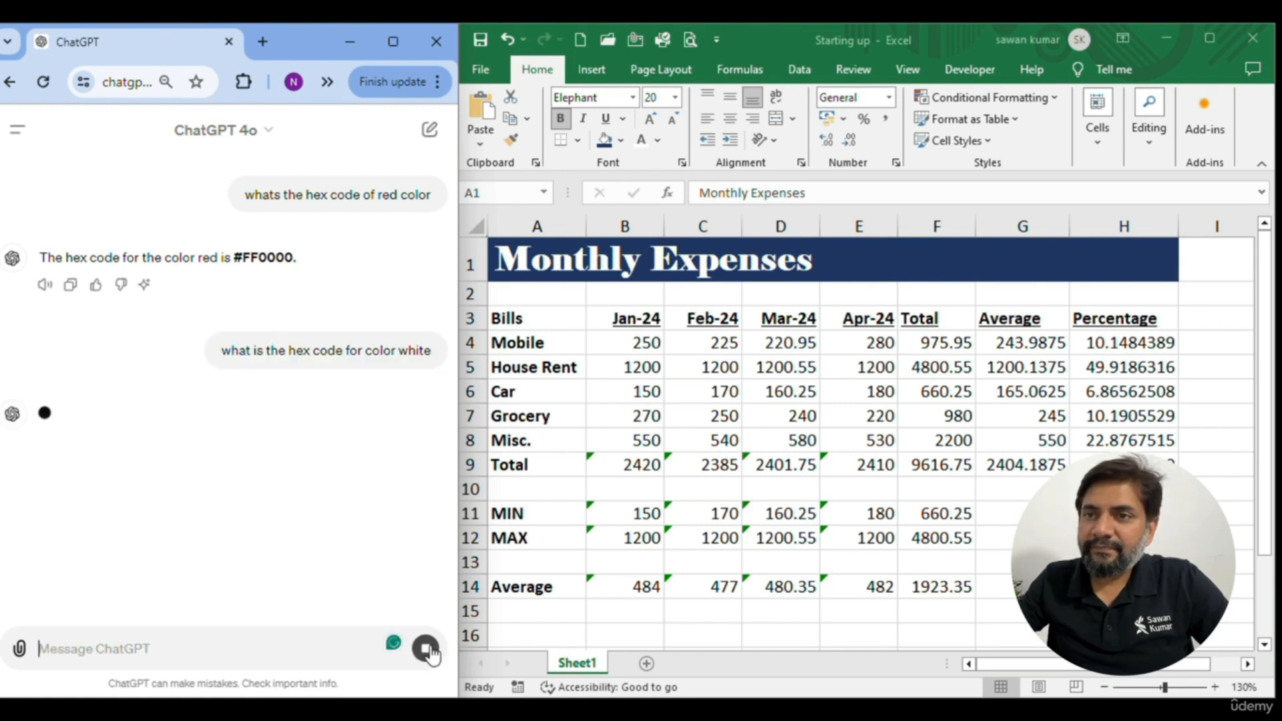
# Copy the hex code #FFFFFF from the ChatGPT answer, switch to Excel and apply it as custom font color of the title in A1
pyautogui.moveTo(246, 414); pyautogui.dragTo(304, 414)
pyautogui.hotkey('ctrl', 'c')
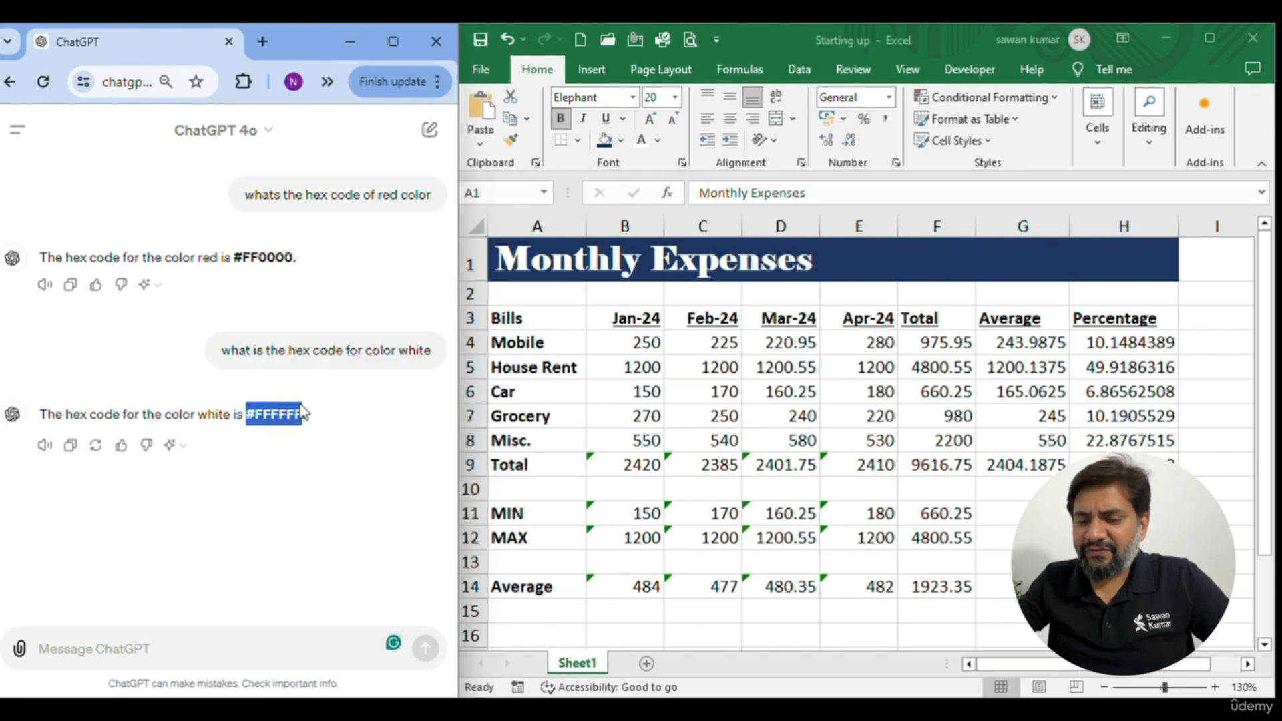
pyautogui.click(679, 369)
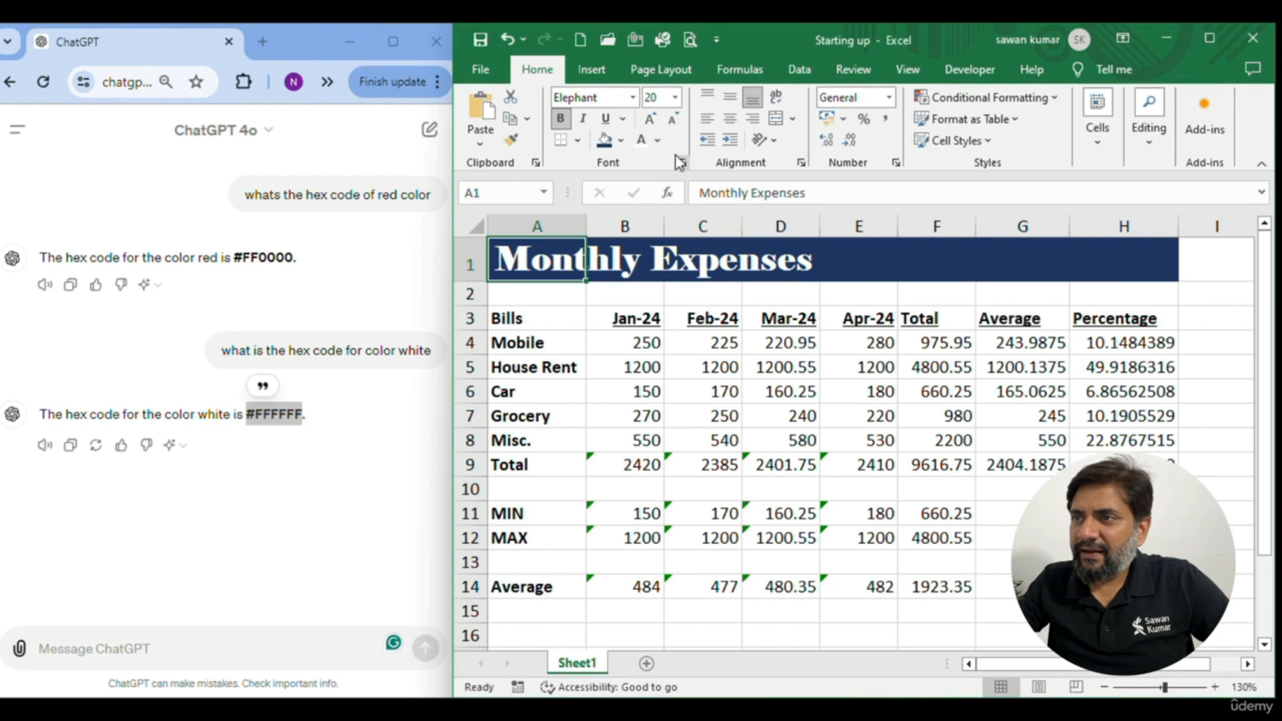
pyautogui.click(657, 140)
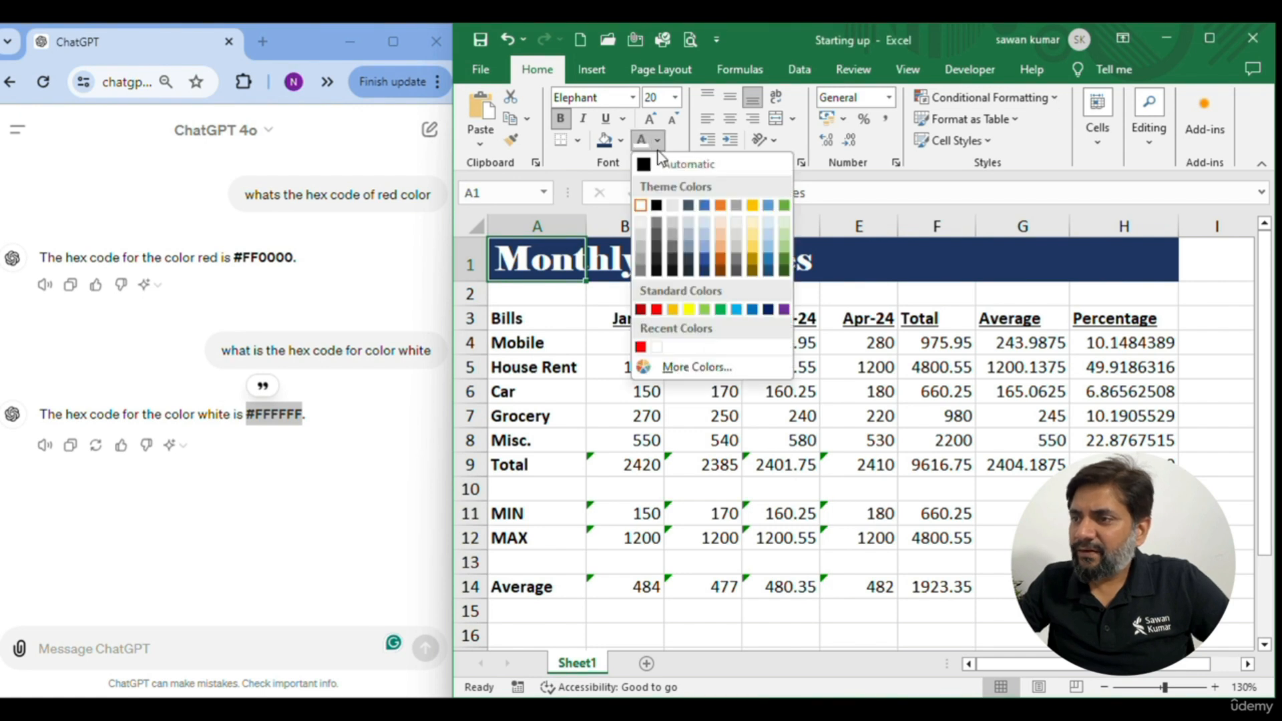
pyautogui.click(694, 365)
pyautogui.click(875, 191)
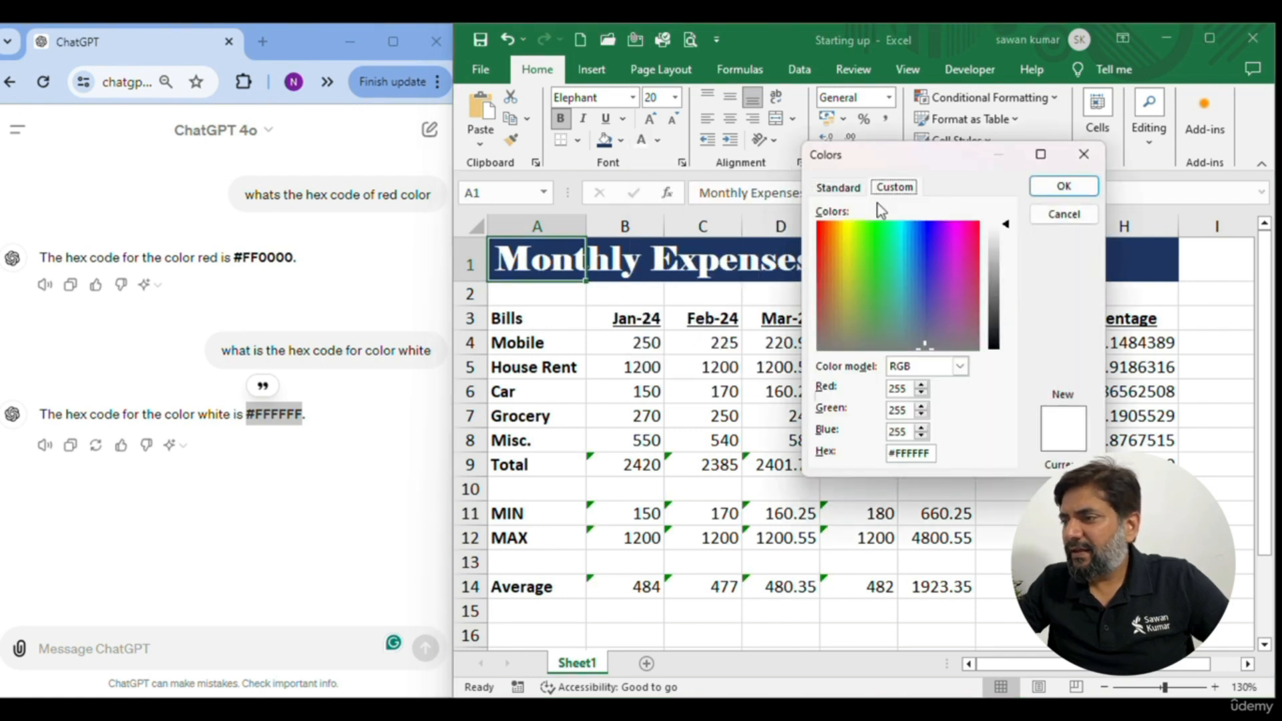
pyautogui.doubleClick(915, 452)
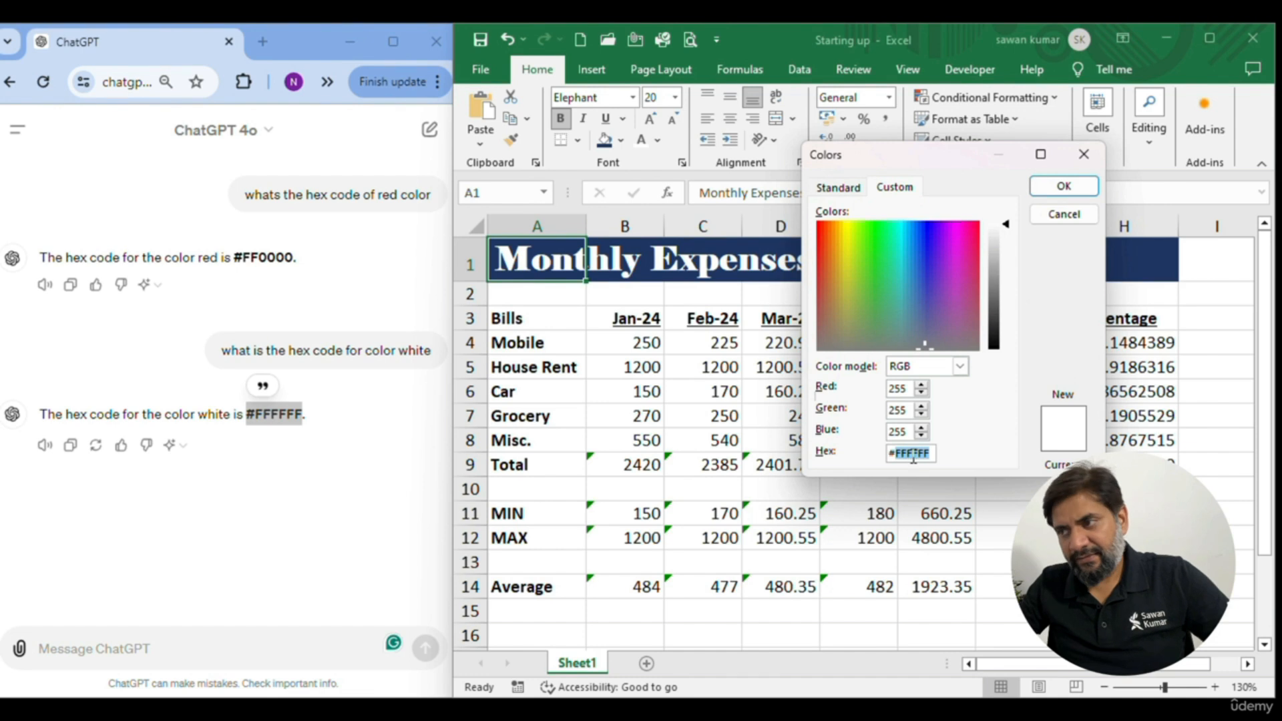
pyautogui.hotkey('ctrl', 'v')
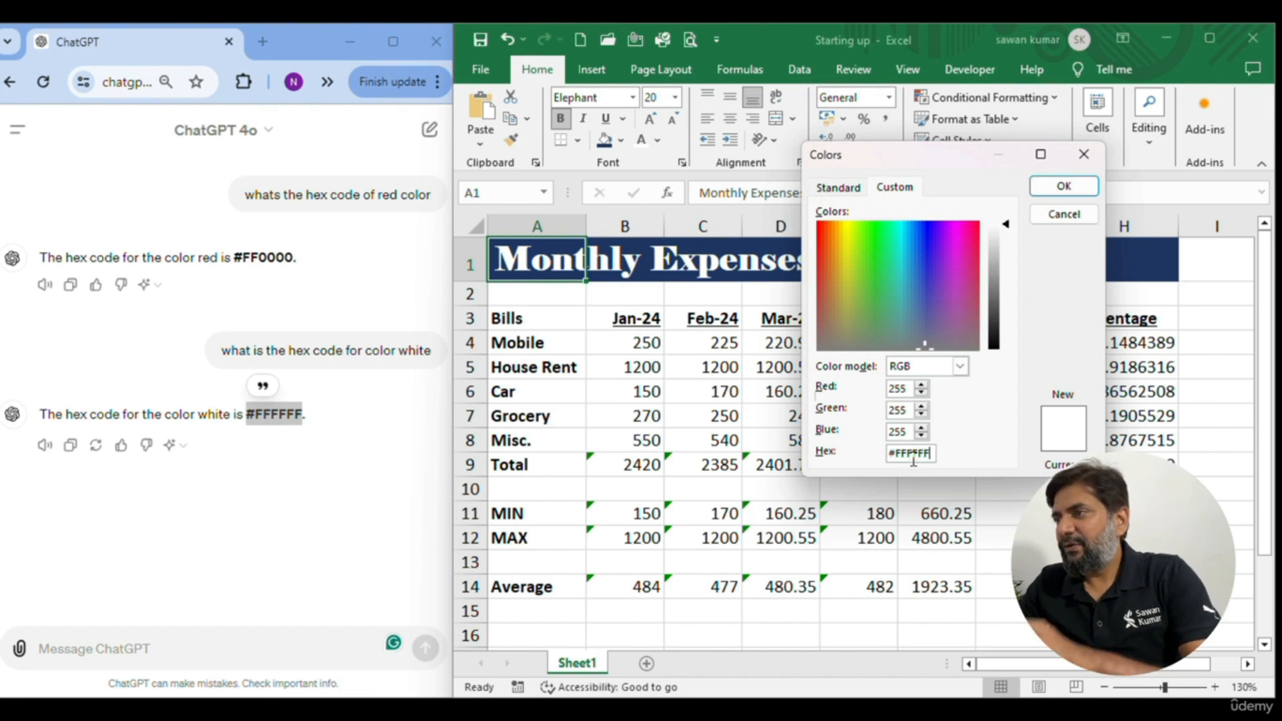
pyautogui.press('Return')
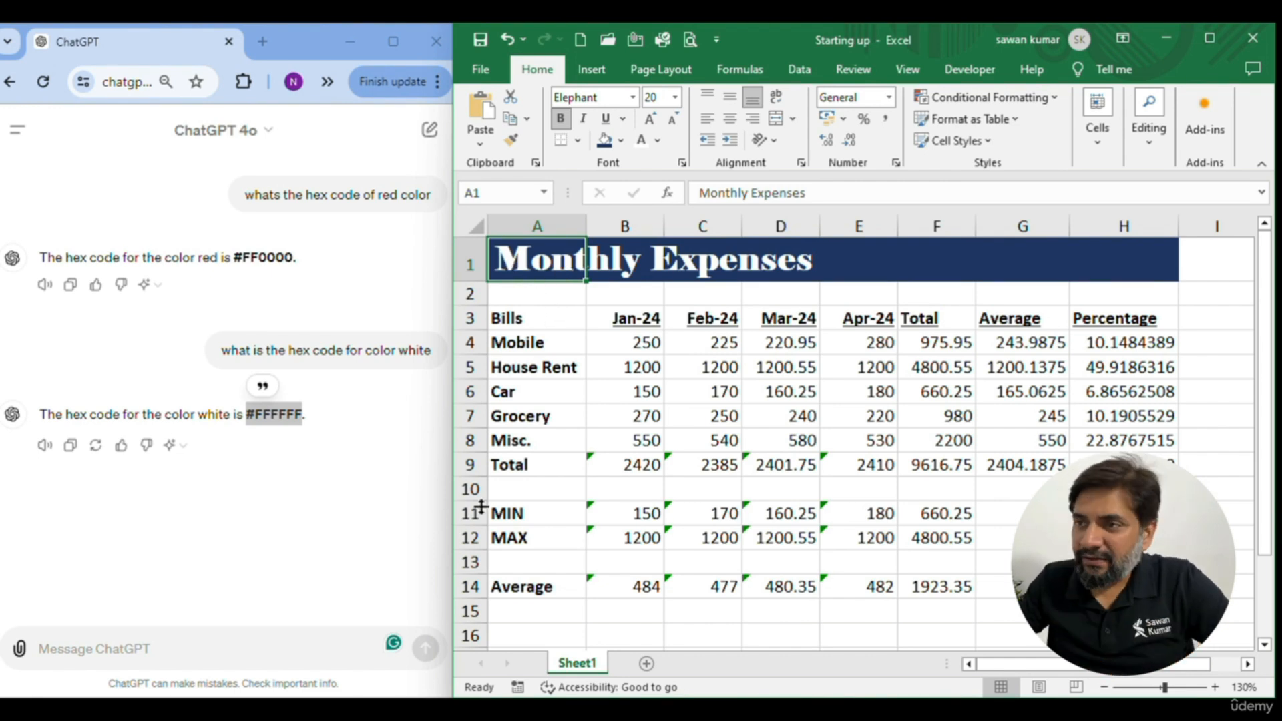
# Give the header row A3:H3 a dark gray fill and white font
pyautogui.moveTo(552, 323); pyautogui.dragTo(1133, 318)
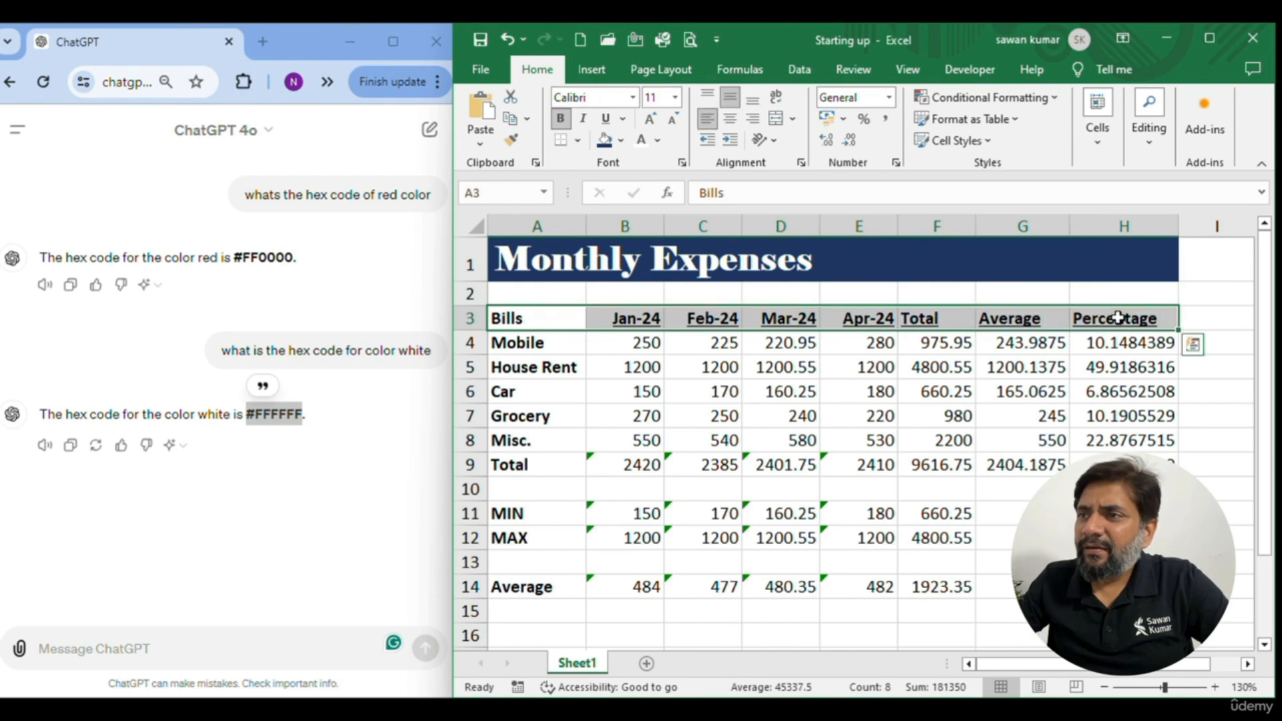
pyautogui.click(620, 141)
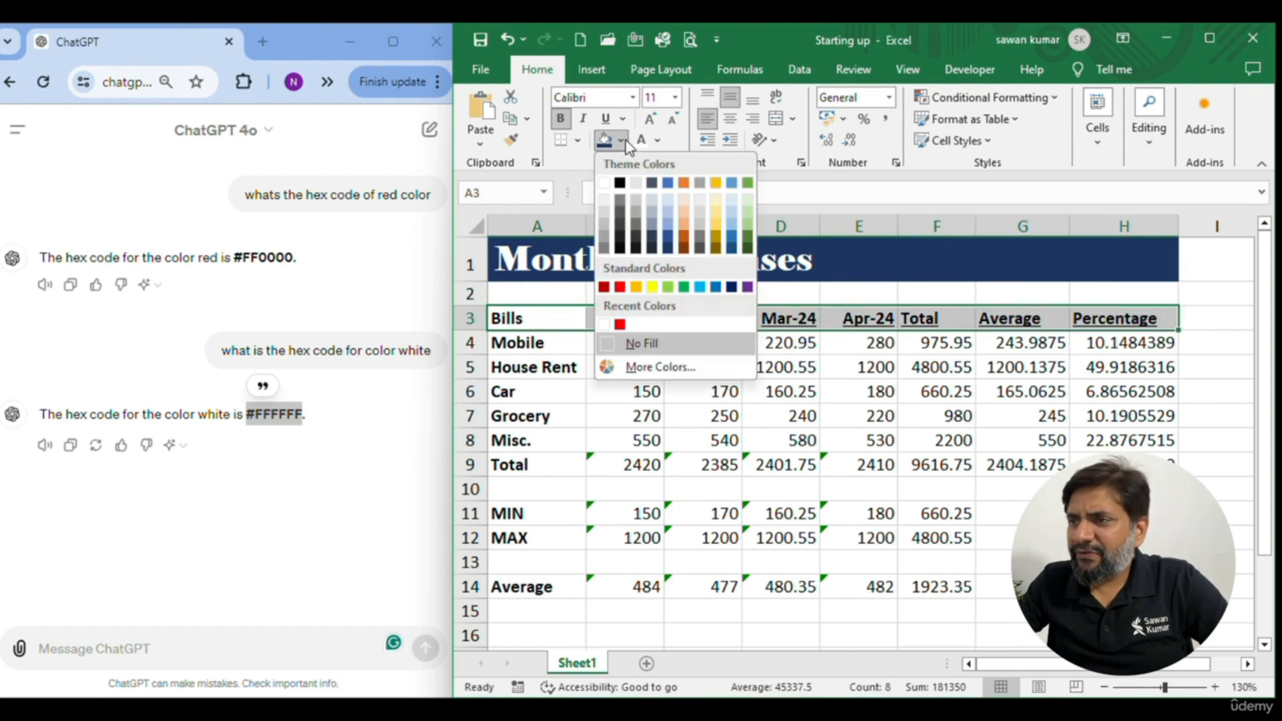
pyautogui.click(637, 239)
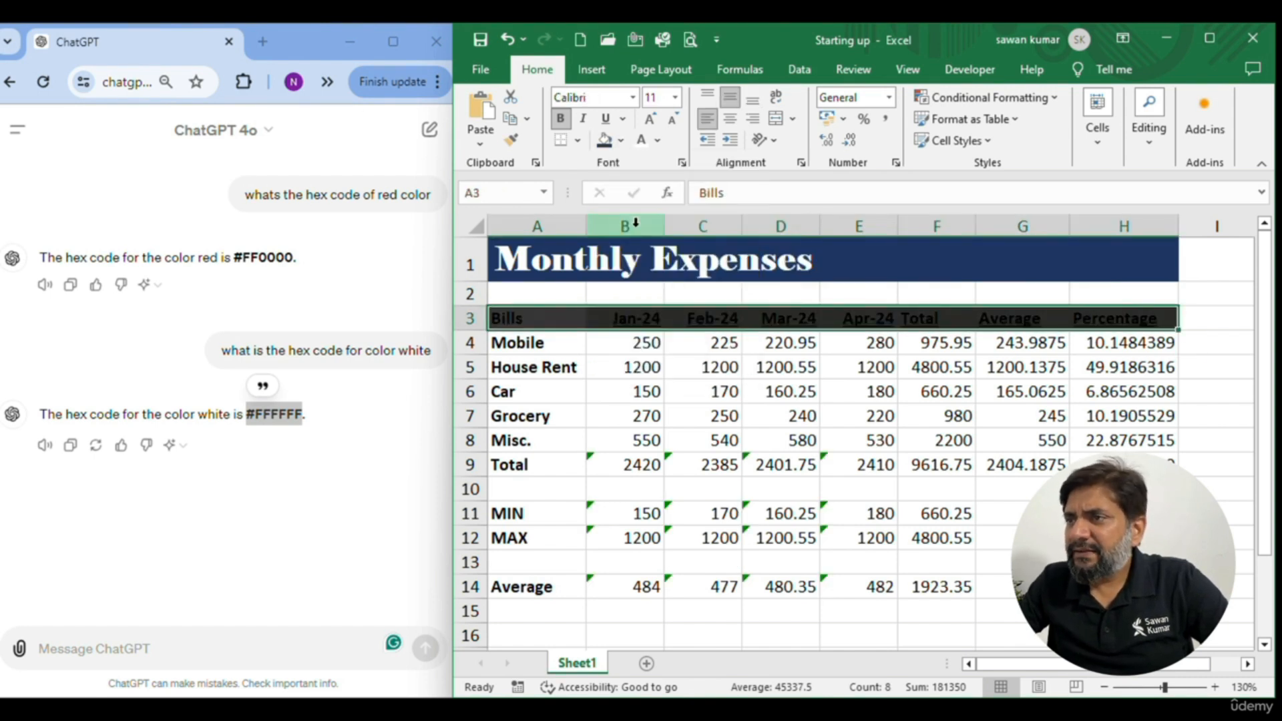
pyautogui.click(641, 139)
pyautogui.click(615, 361)
# Fill the row labels in A4:A14 with a medium gray theme color
pyautogui.moveTo(534, 340); pyautogui.dragTo(538, 587)
pyautogui.click(621, 141)
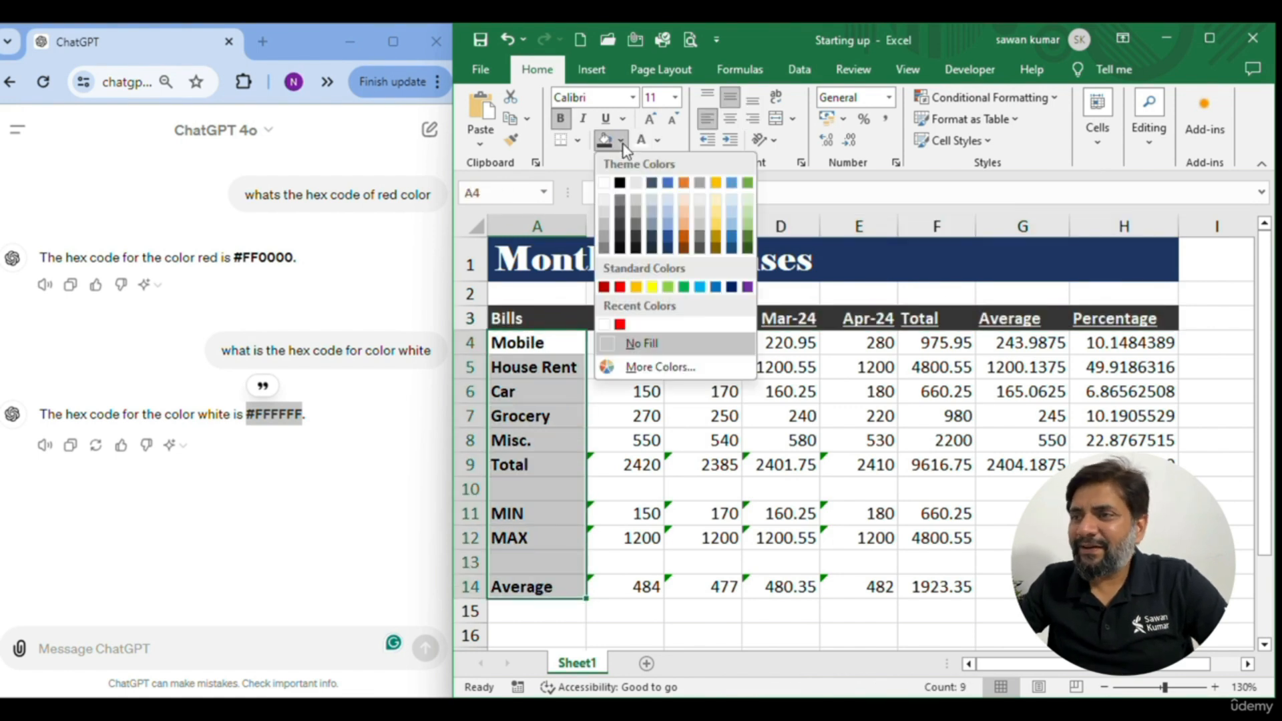
pyautogui.click(640, 214)
pyautogui.click(604, 414)
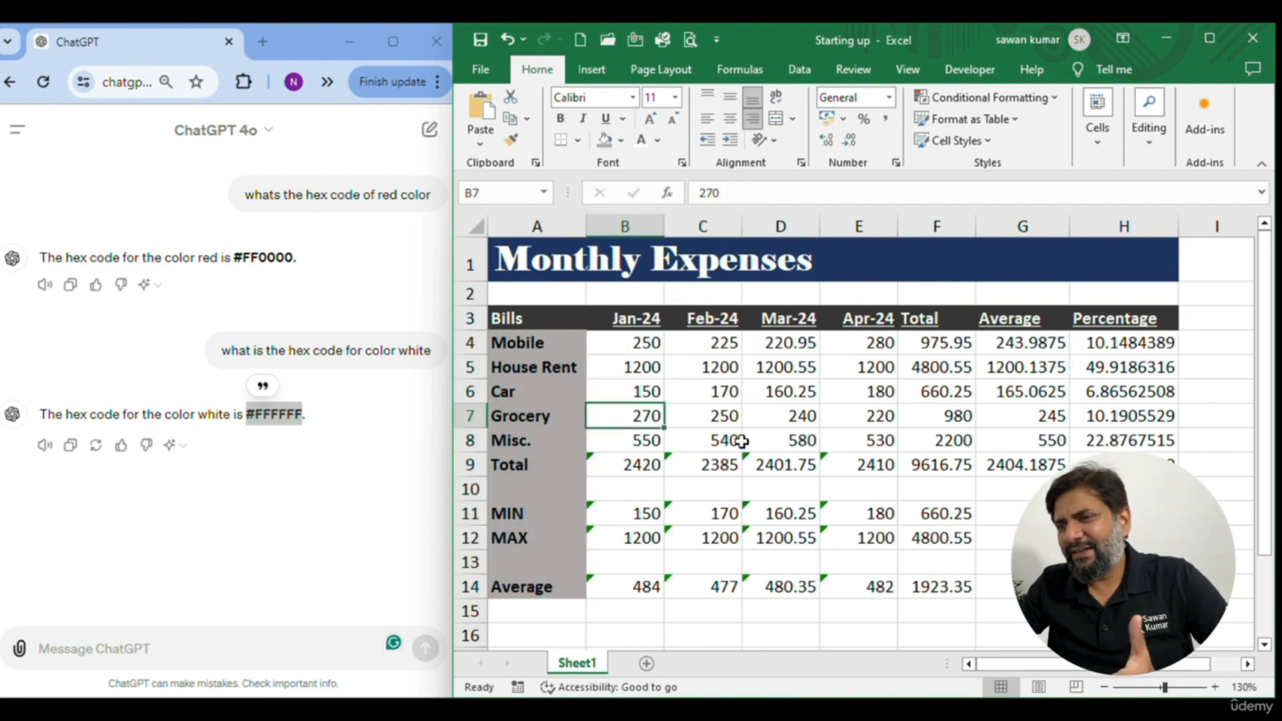
pyautogui.click(732, 417)
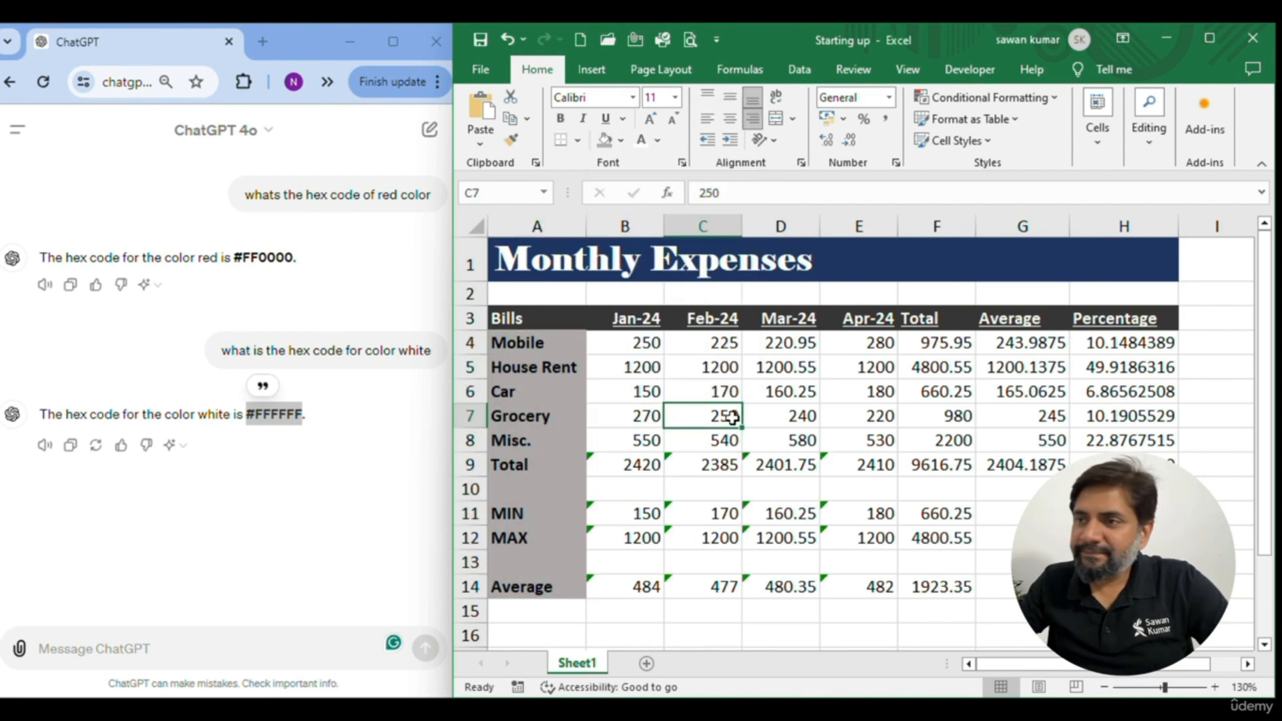
pyautogui.click(727, 398)
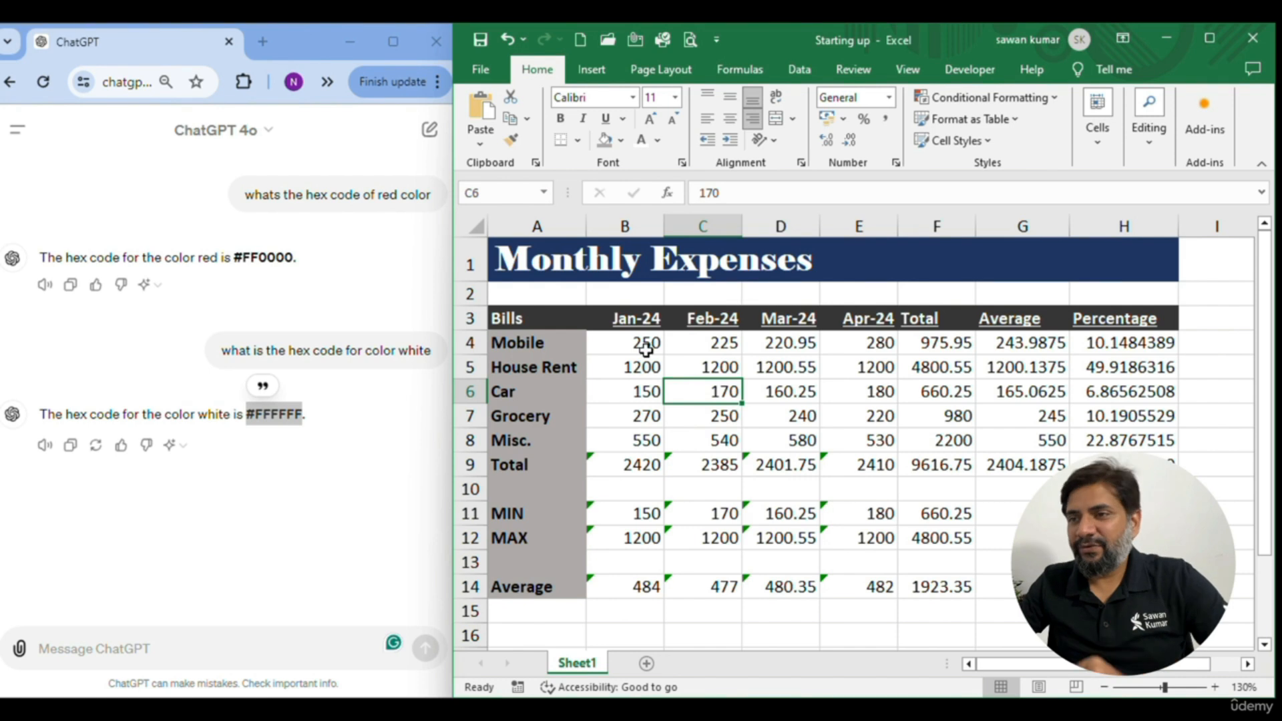
pyautogui.click(747, 418)
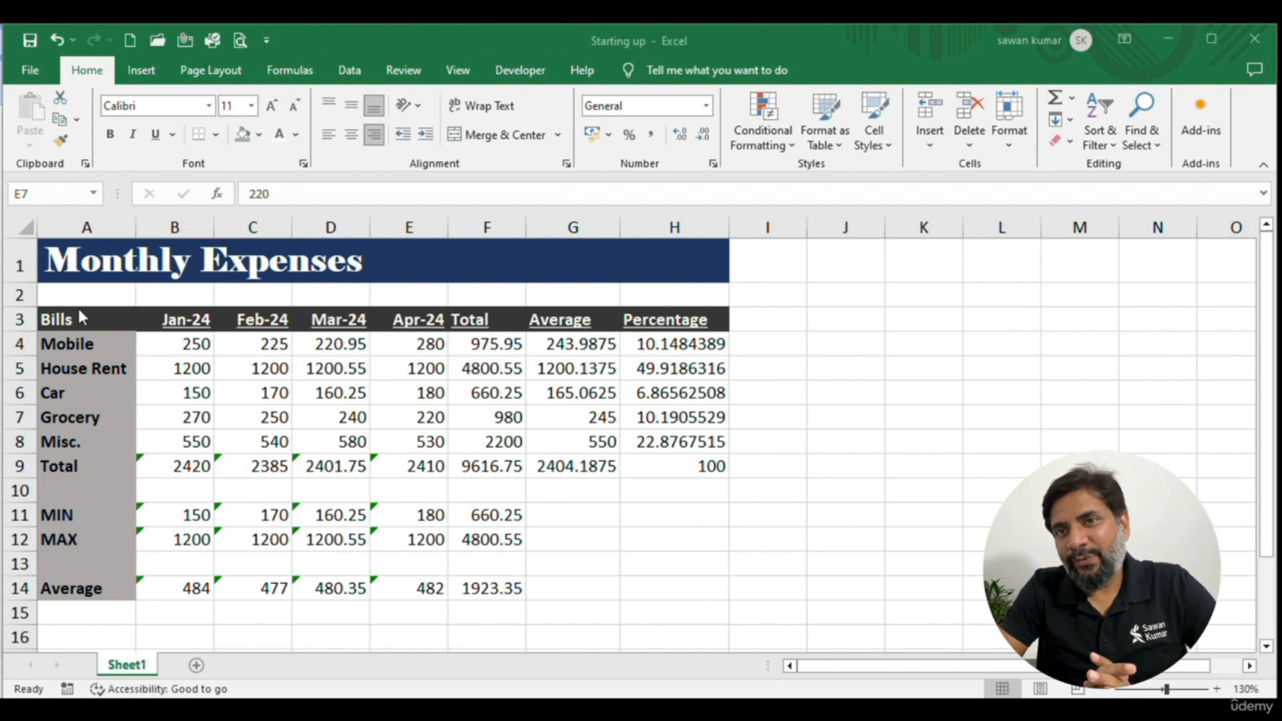
pyautogui.click(182, 392)
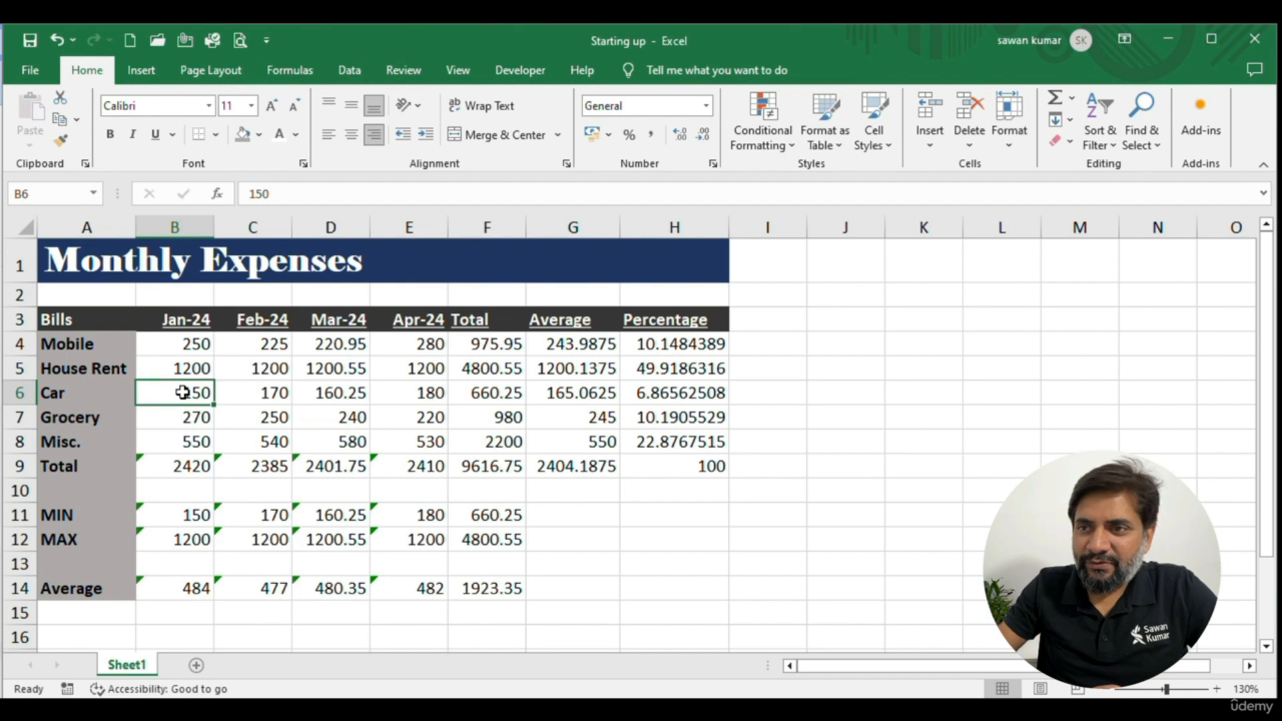
pyautogui.click(115, 249)
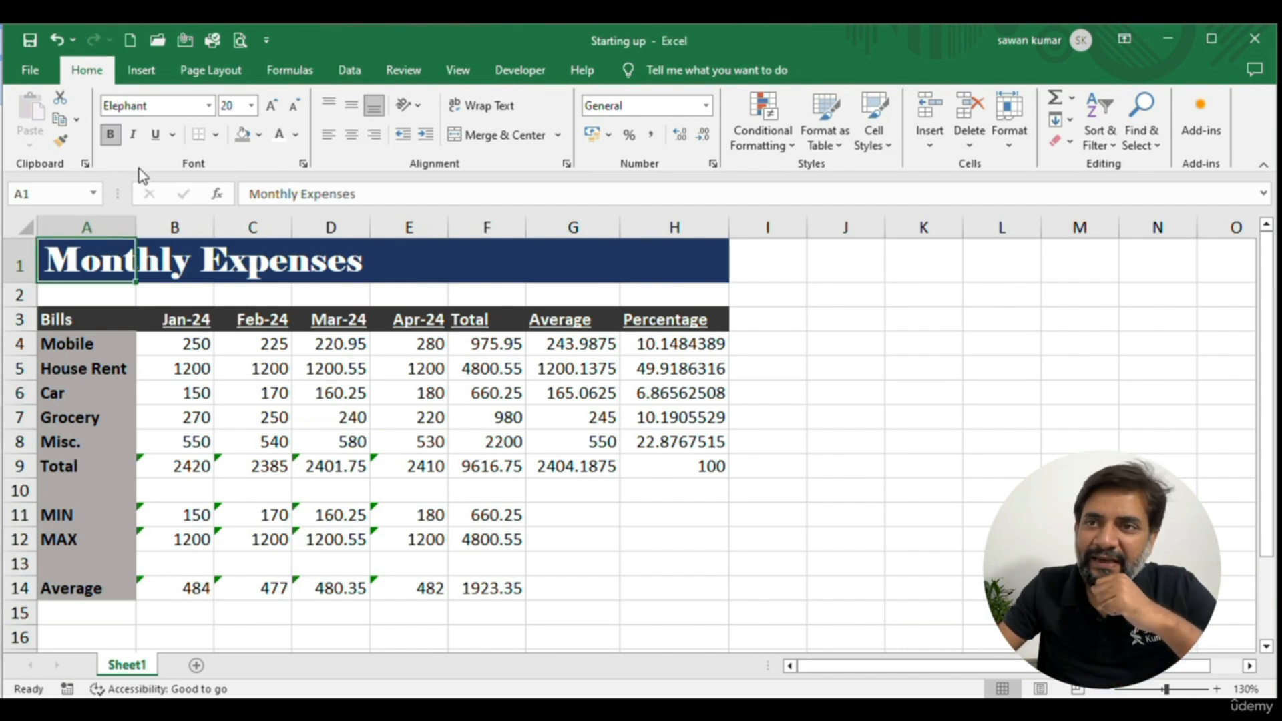
pyautogui.click(218, 135)
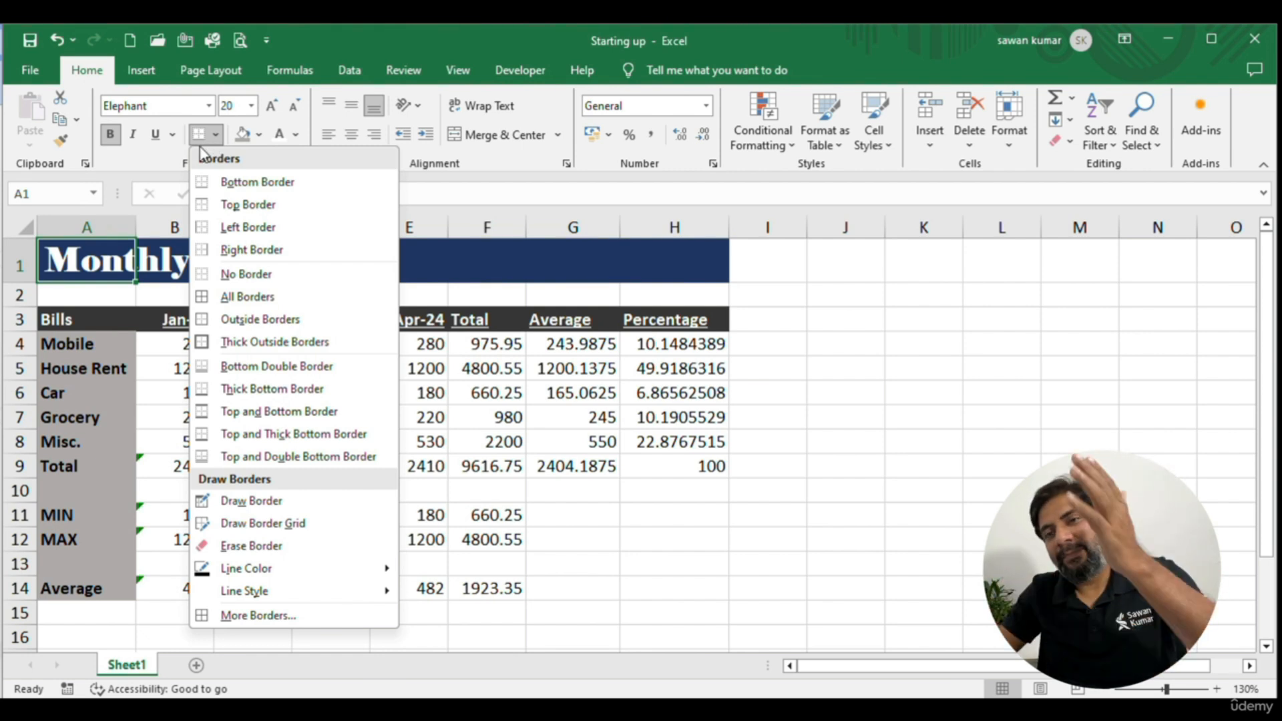
pyautogui.click(219, 138)
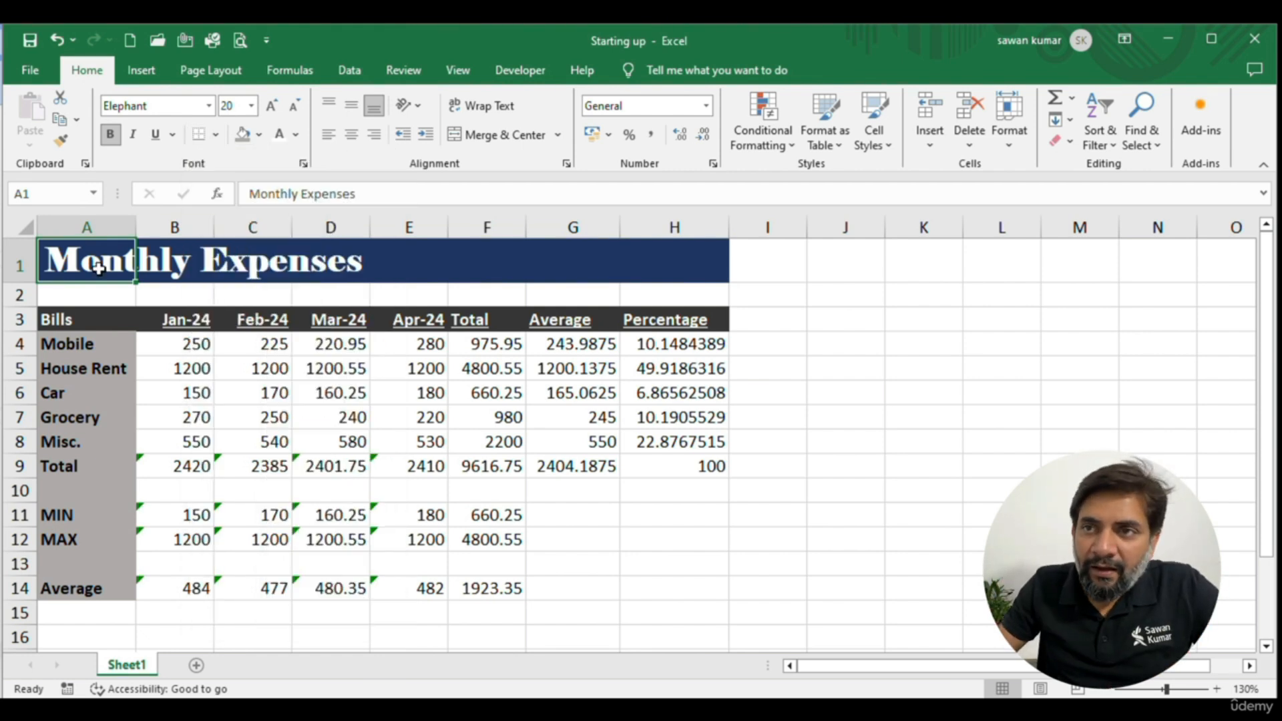
# Add a medium-thick solid bottom border to the title row A1:H1 in the detailed border settings
pyautogui.moveTo(106, 267); pyautogui.dragTo(658, 273)
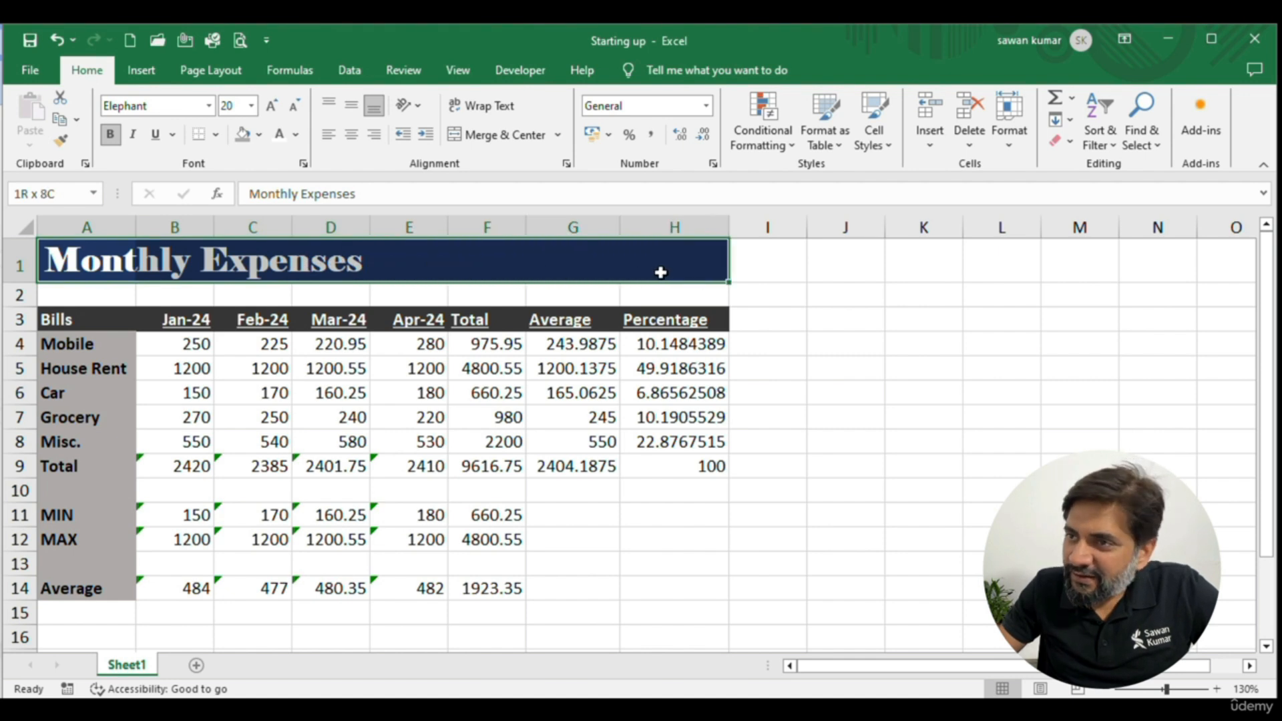
pyautogui.moveTo(661, 272); pyautogui.dragTo(635, 273)
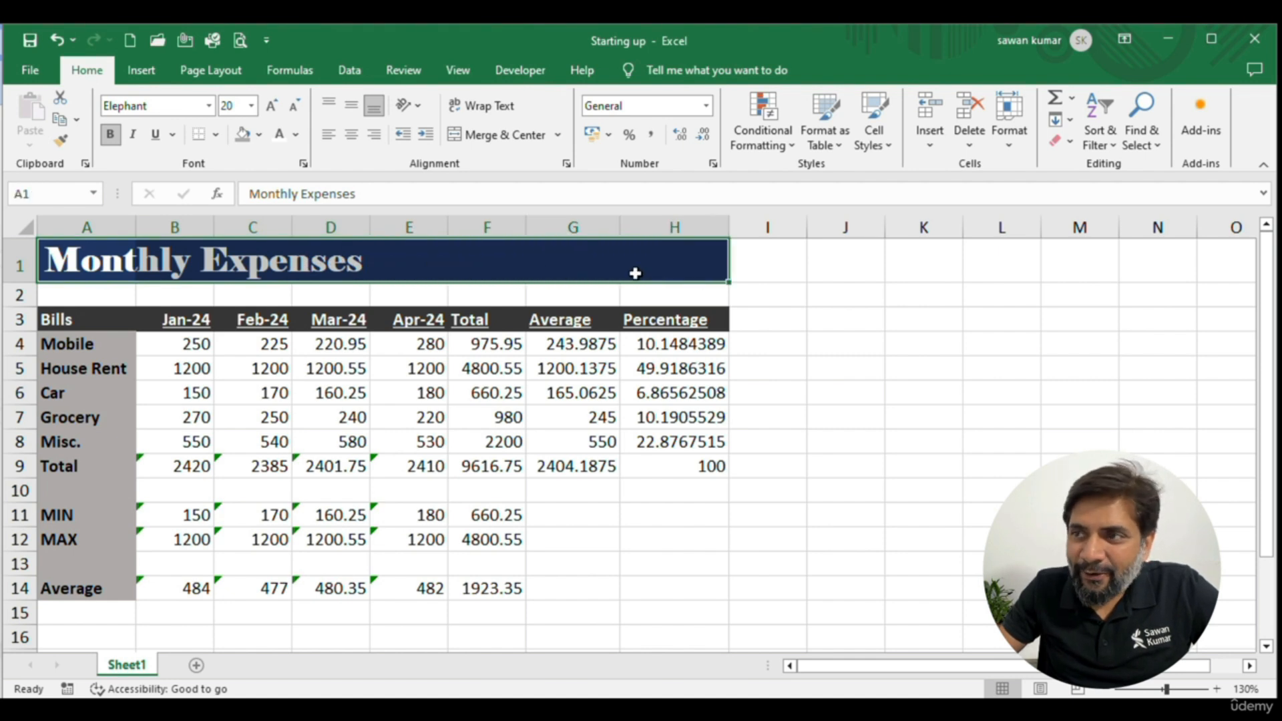
pyautogui.click(215, 136)
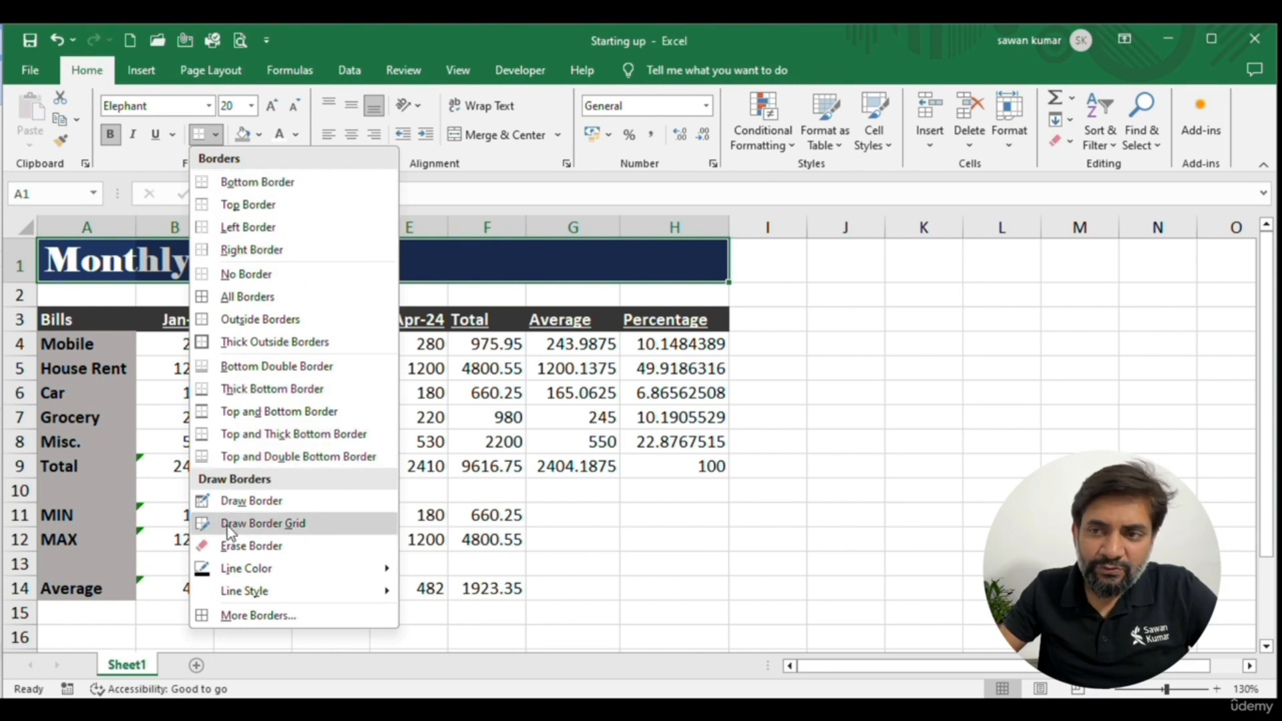
pyautogui.moveTo(243, 593)
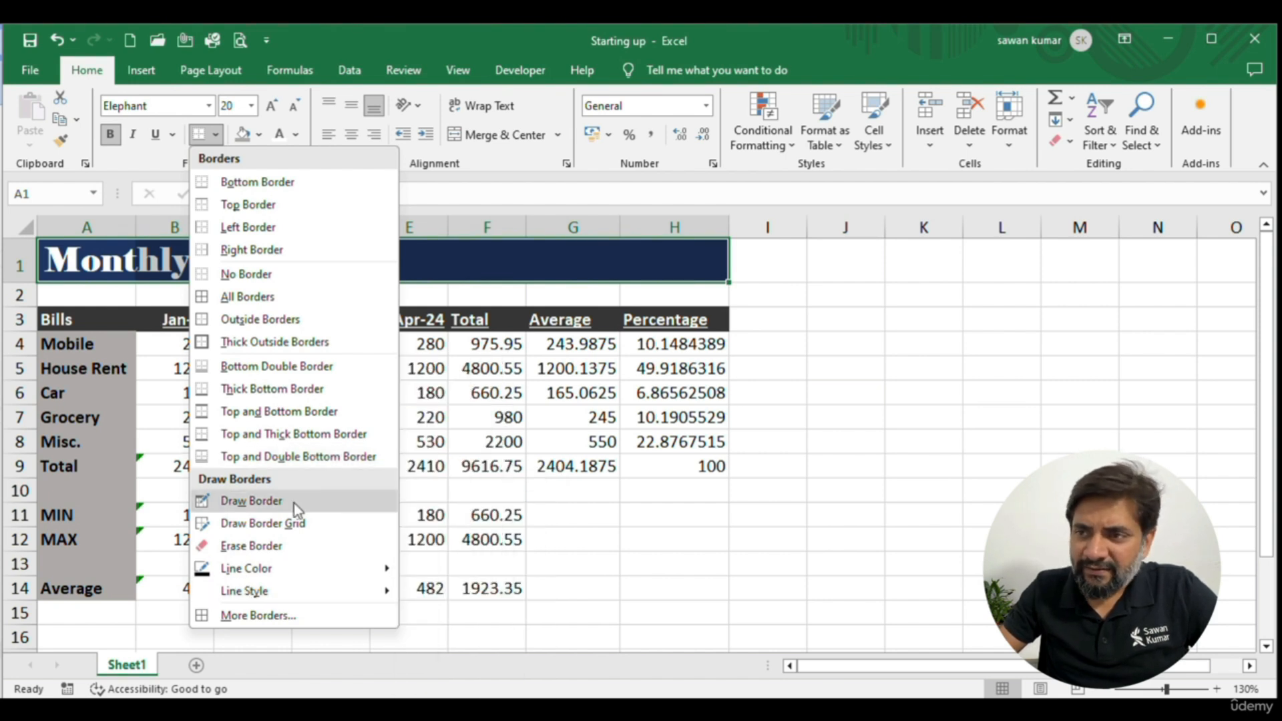
pyautogui.moveTo(360, 591)
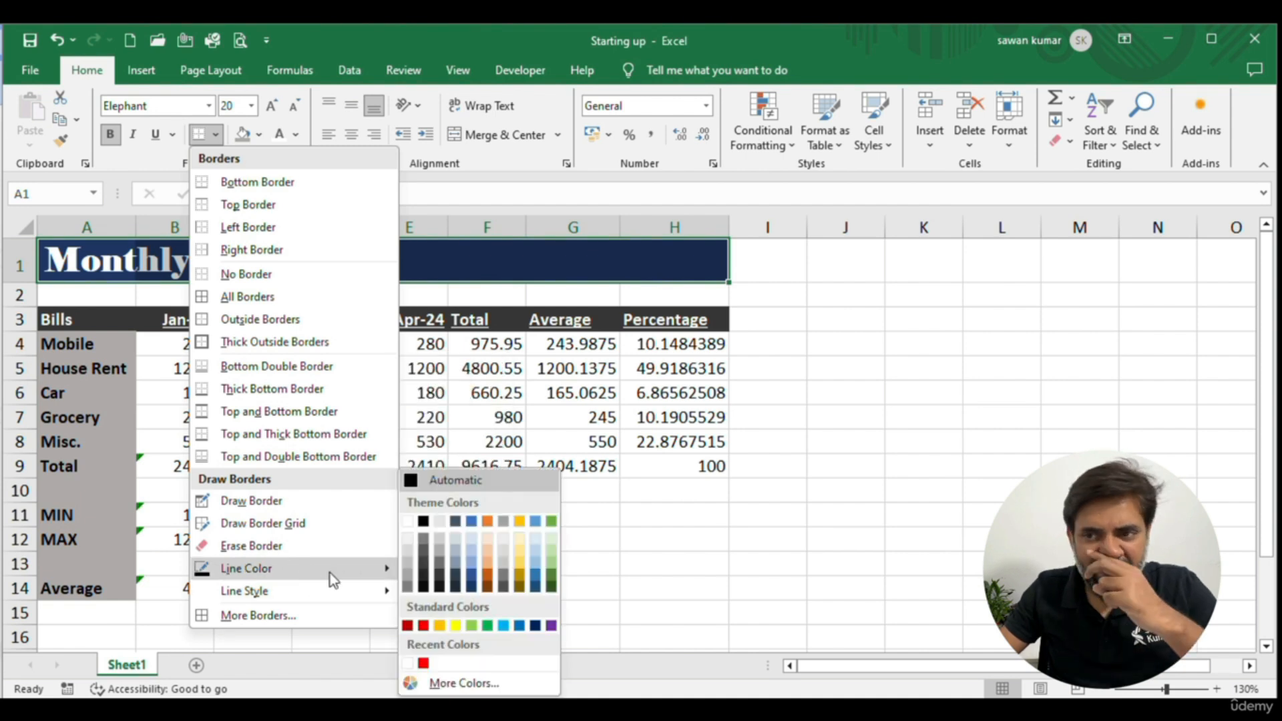
pyautogui.moveTo(332, 569)
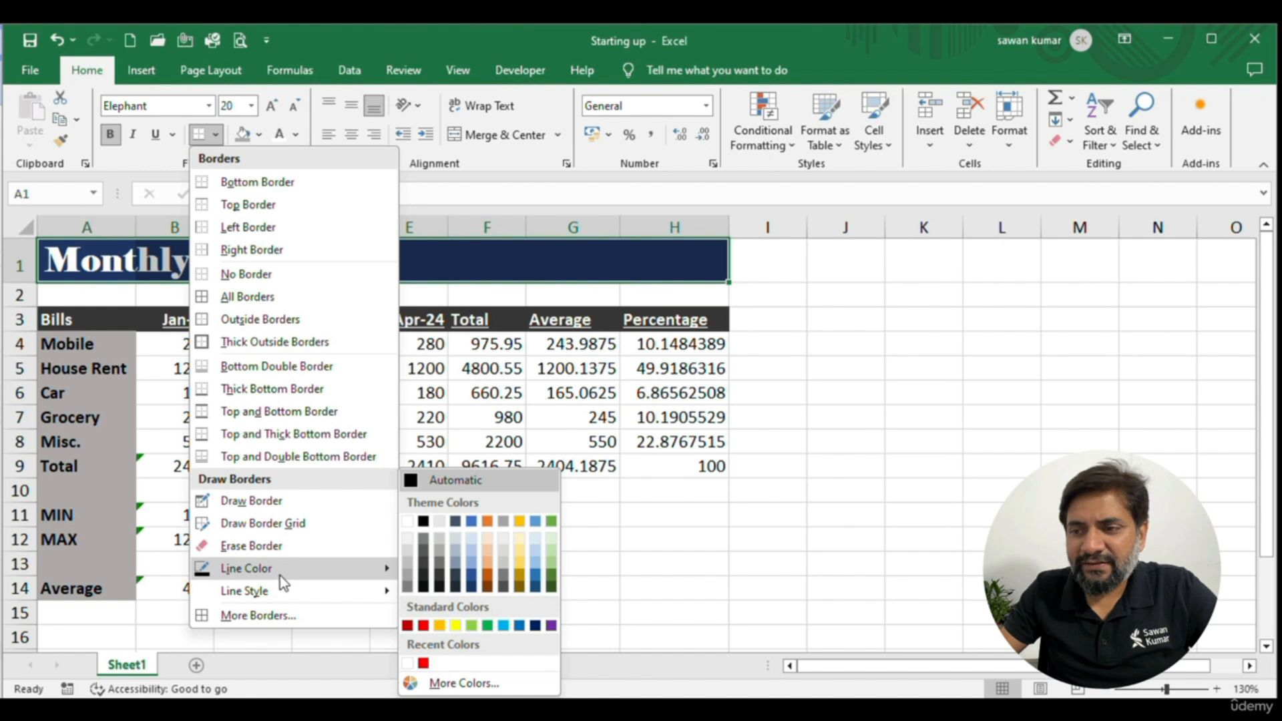
pyautogui.click(275, 616)
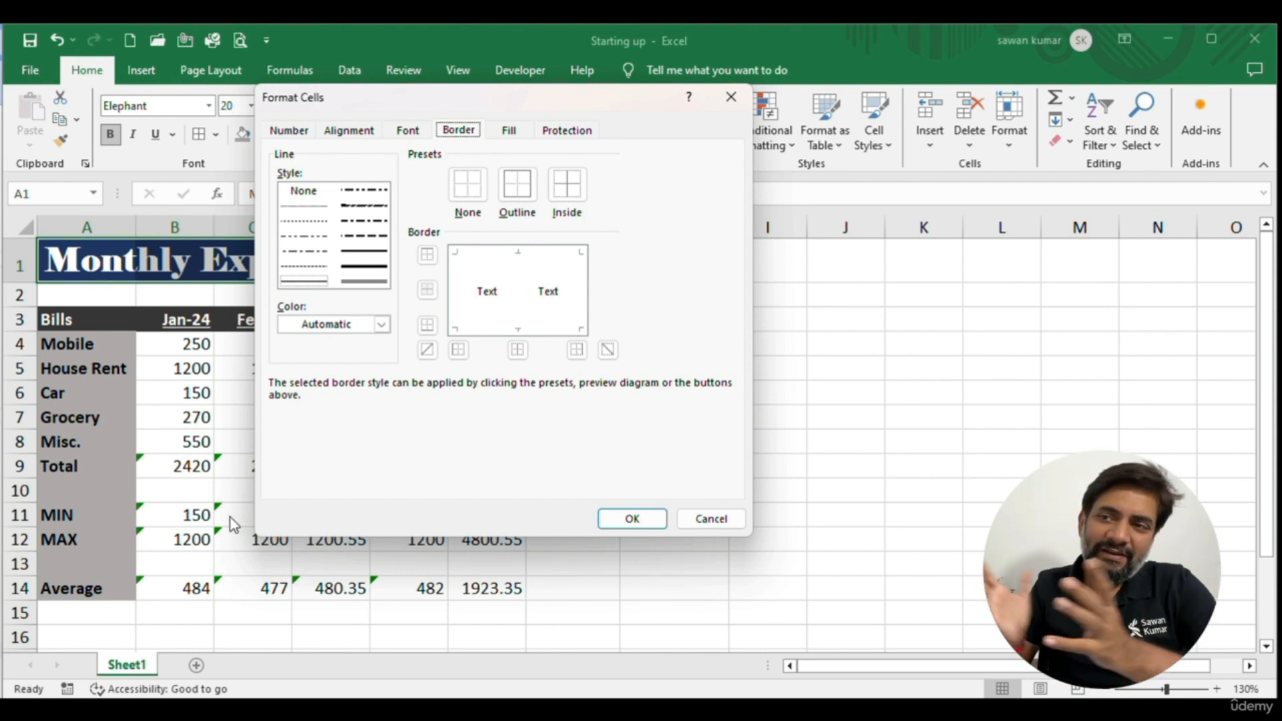
pyautogui.click(348, 253)
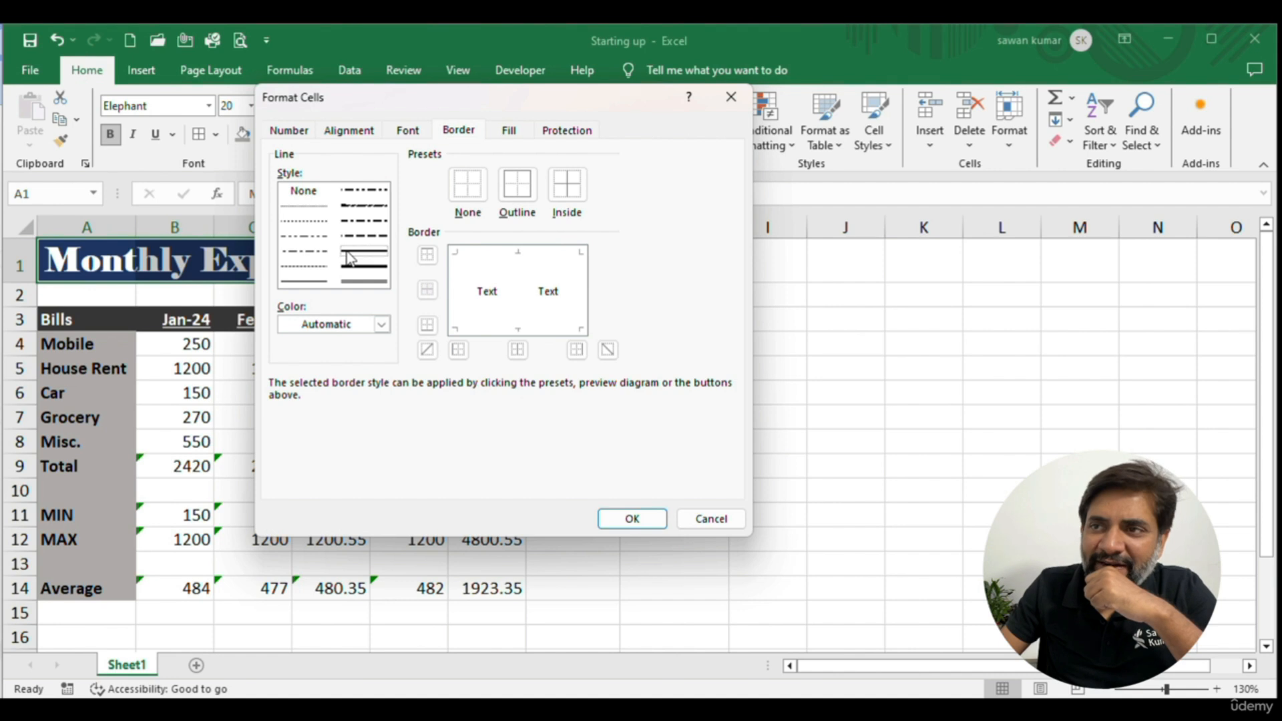
pyautogui.click(490, 328)
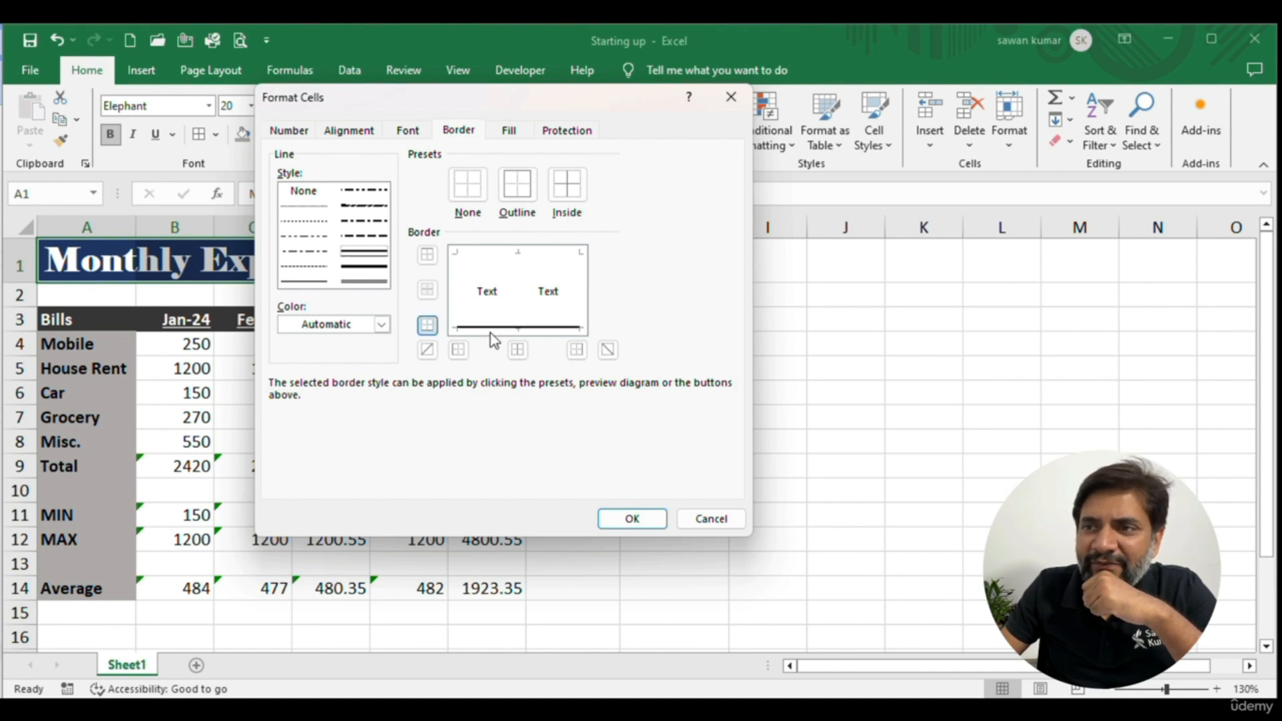
# Change the title row's bottom border to standard red and apply it to the cells
pyautogui.click(317, 327)
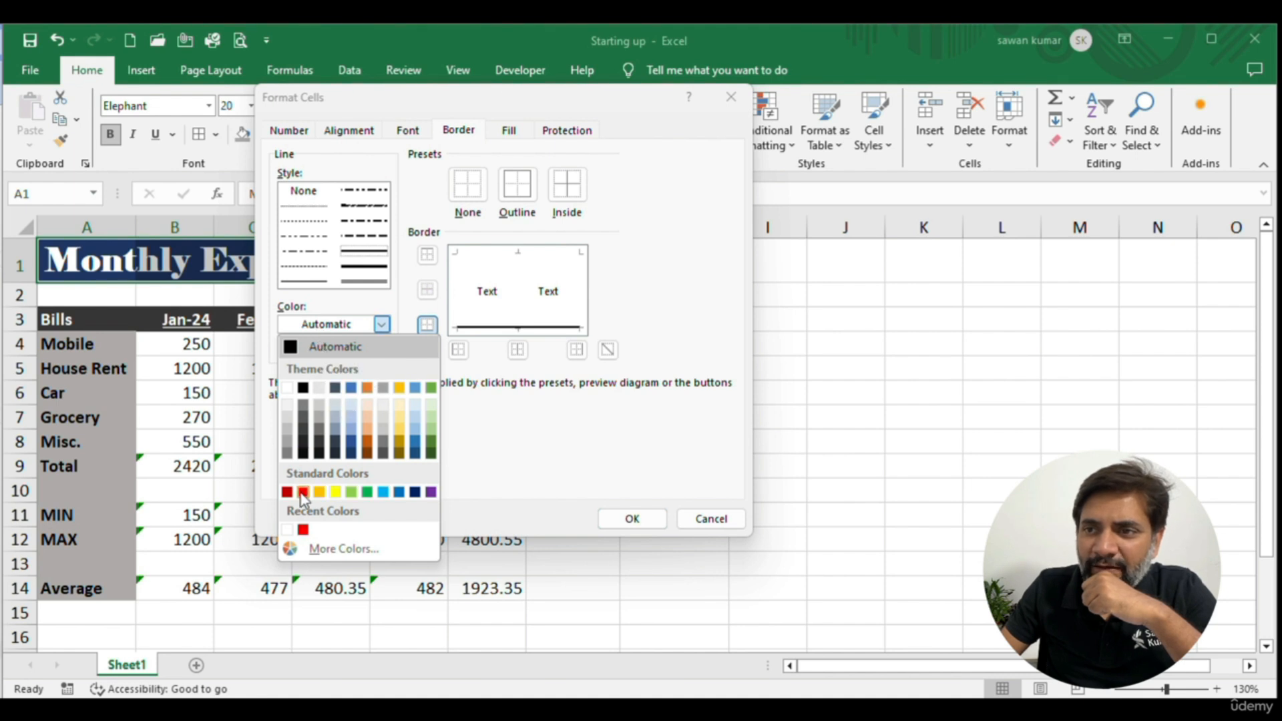
pyautogui.click(303, 492)
pyautogui.click(305, 331)
pyautogui.click(343, 331)
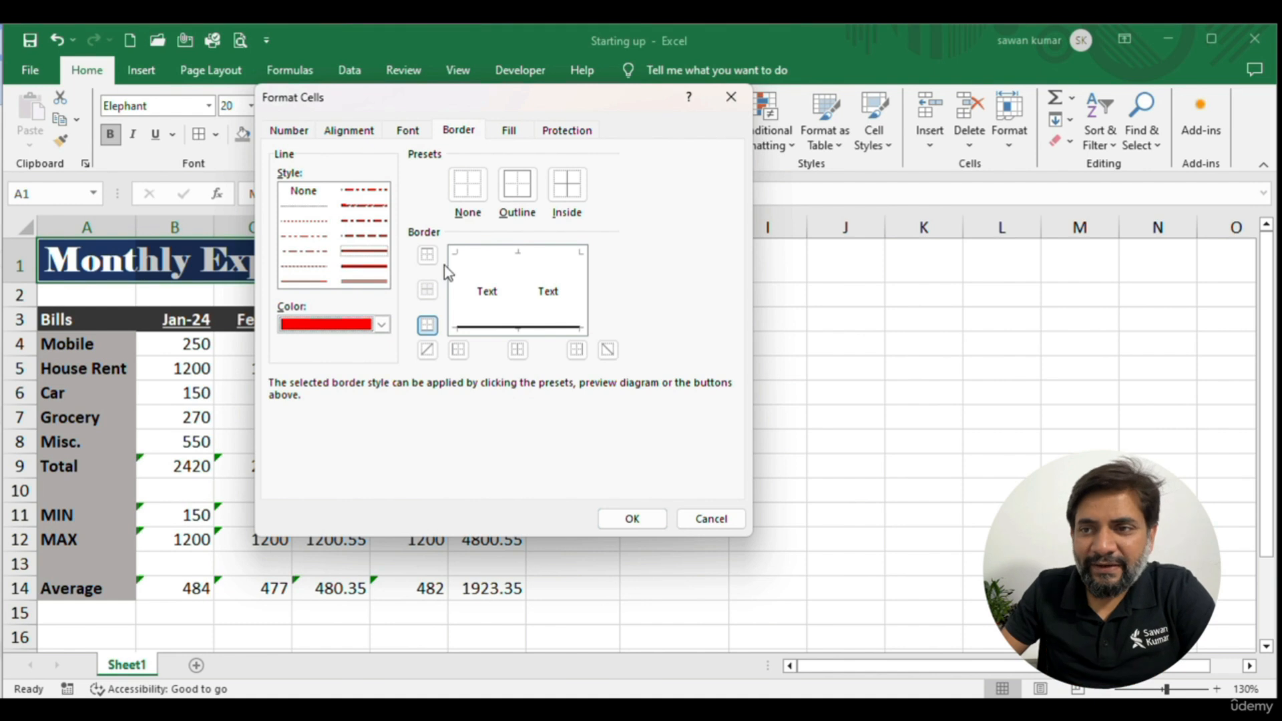
pyautogui.click(494, 329)
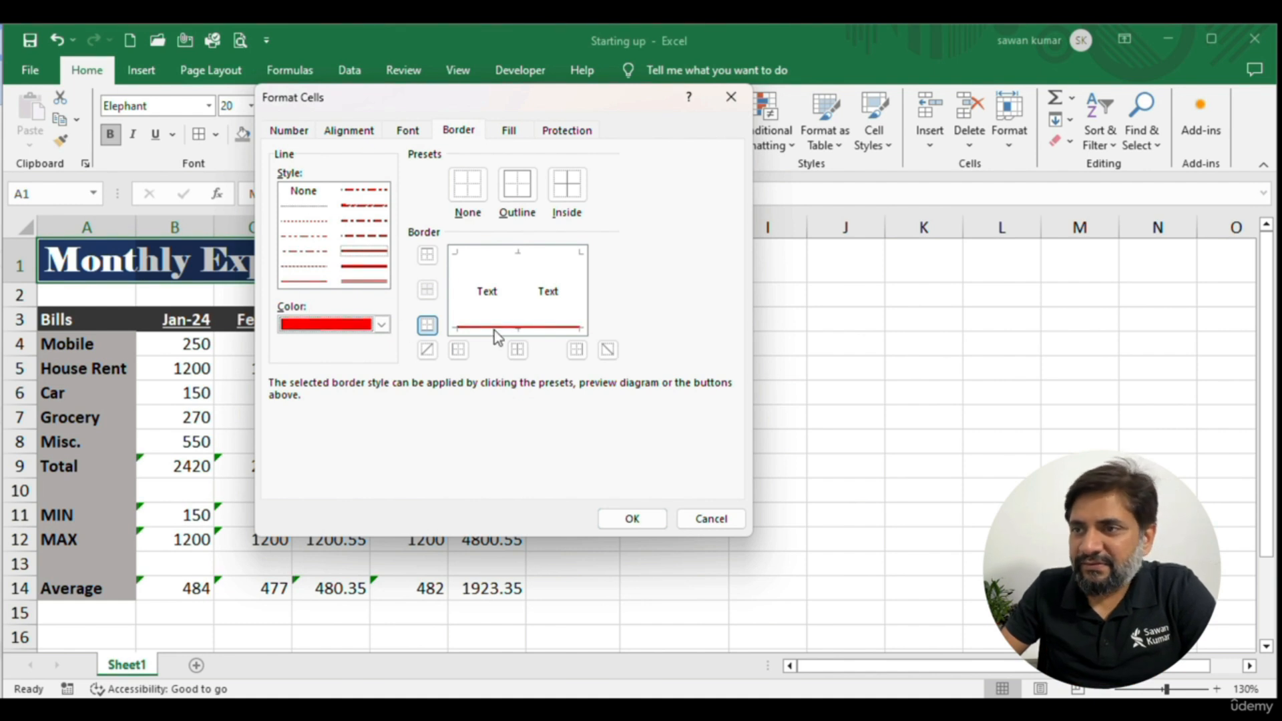
pyautogui.click(631, 518)
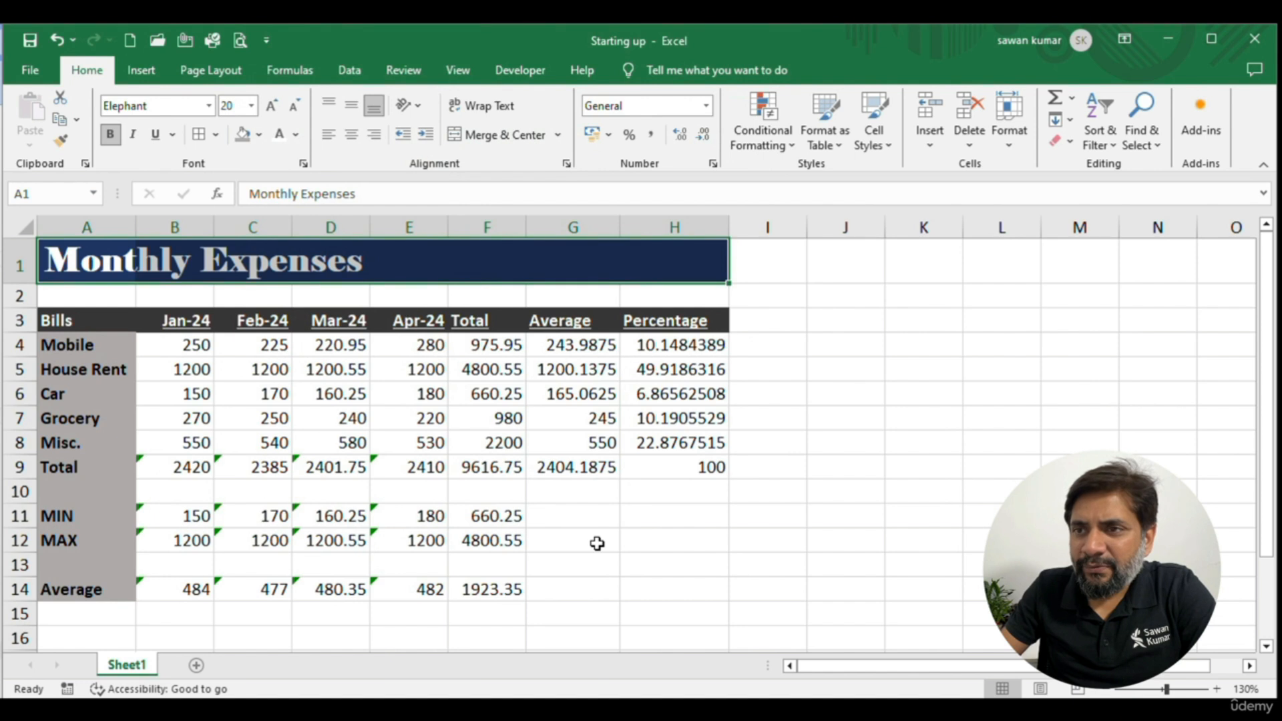
pyautogui.click(592, 540)
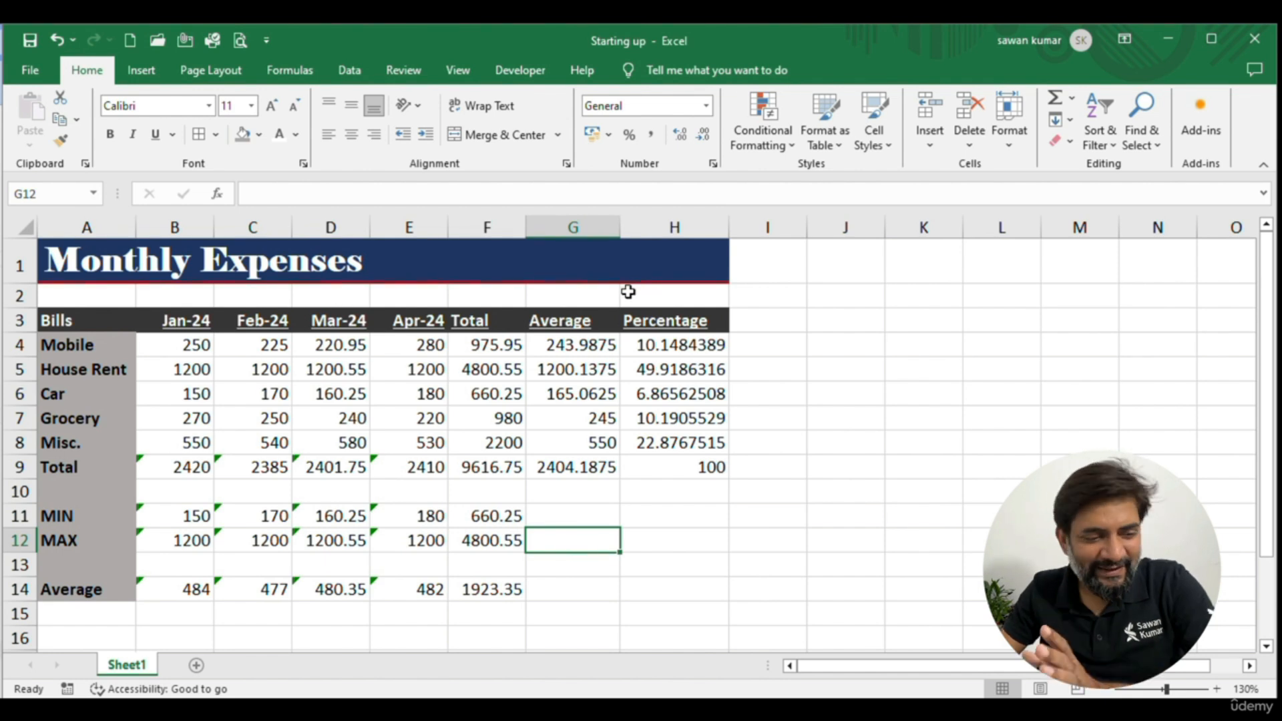
pyautogui.click(309, 267)
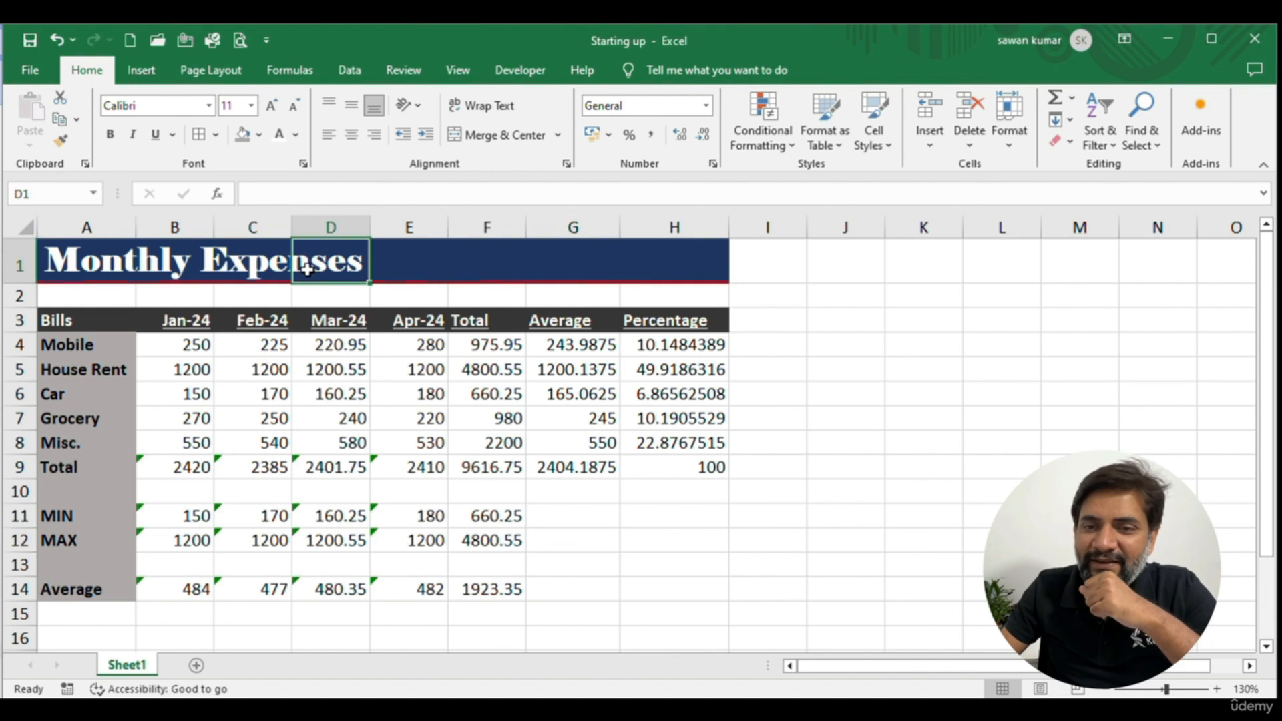
# Apply All Borders to the main expenses table in A3:H9
pyautogui.moveTo(99, 321); pyautogui.dragTo(685, 466)
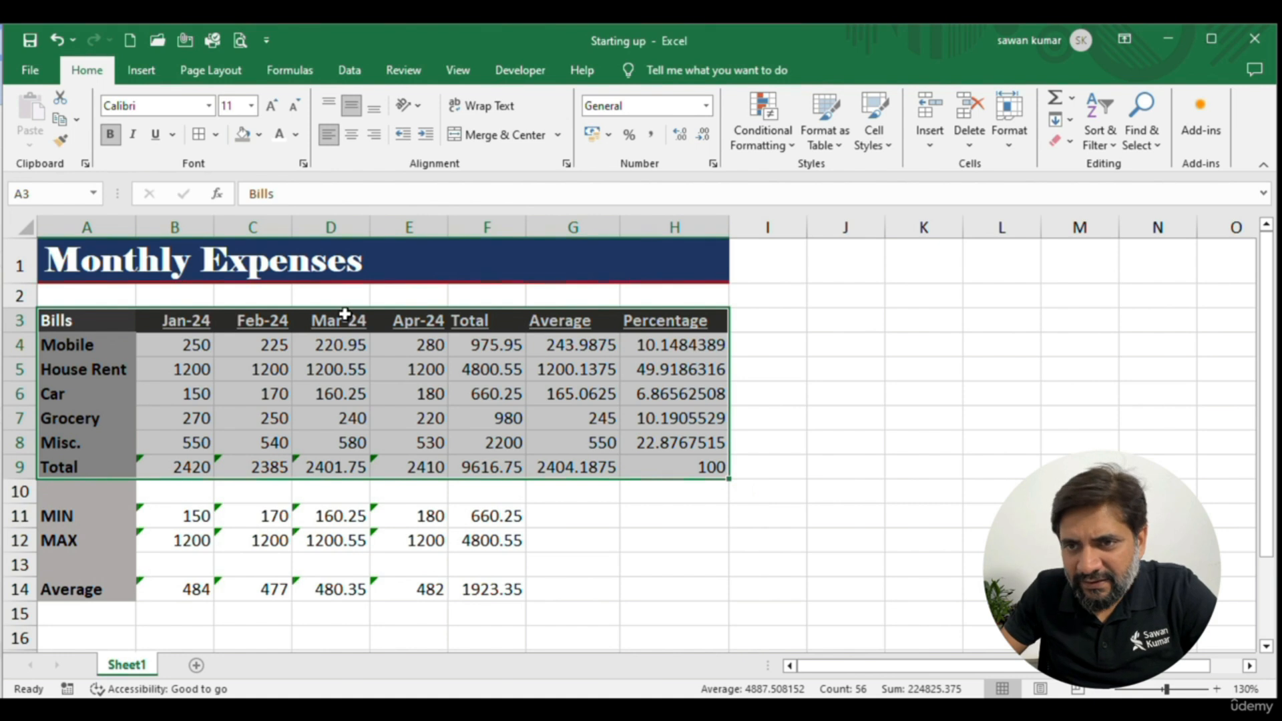
pyautogui.click(216, 136)
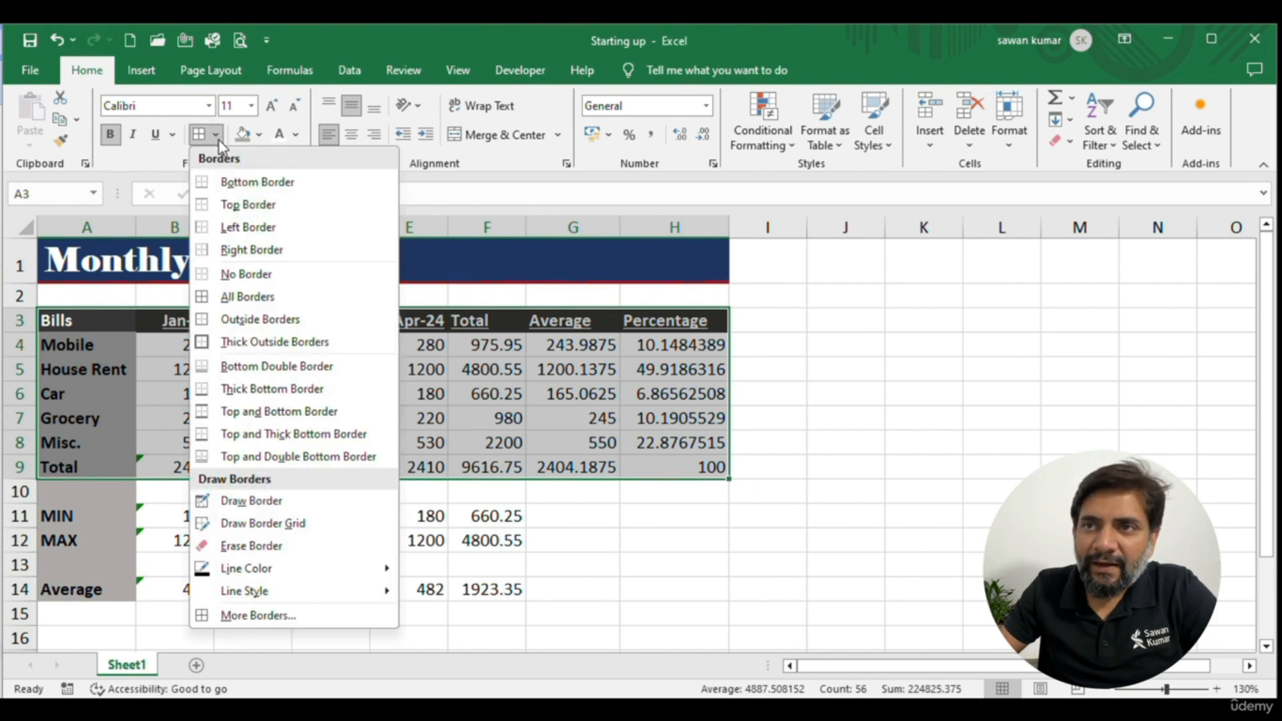
pyautogui.click(295, 298)
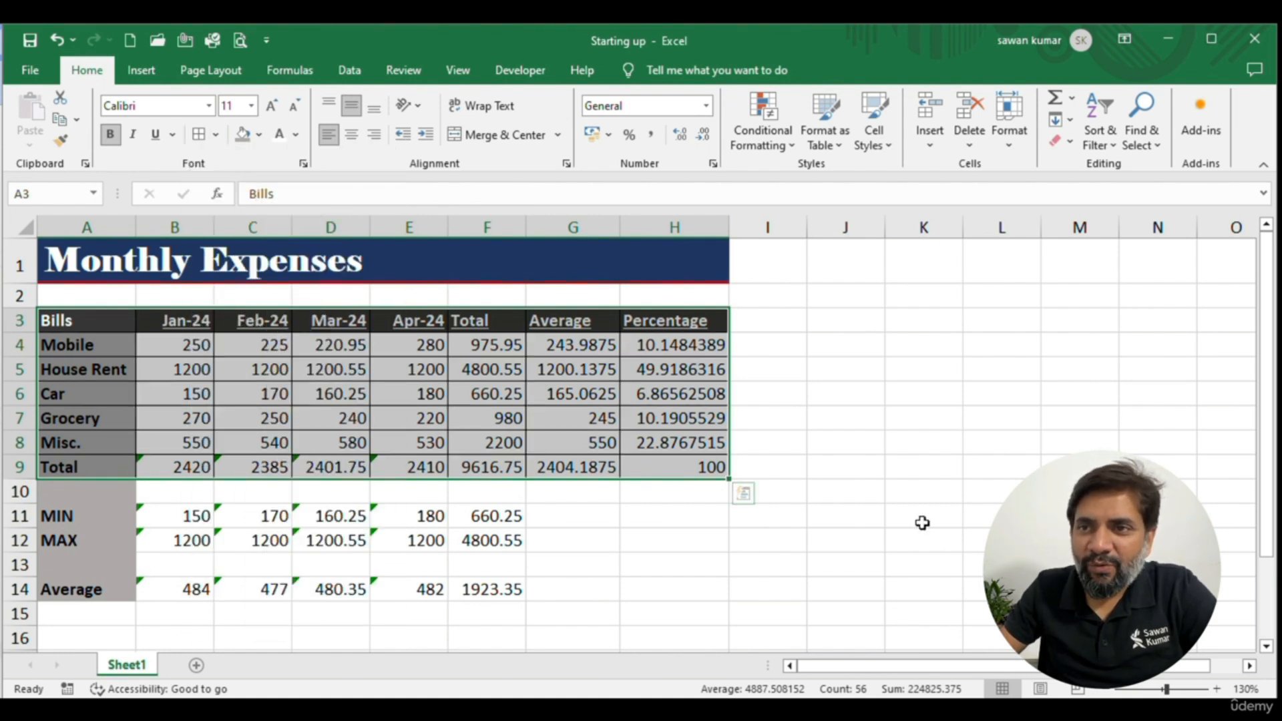
pyautogui.click(922, 522)
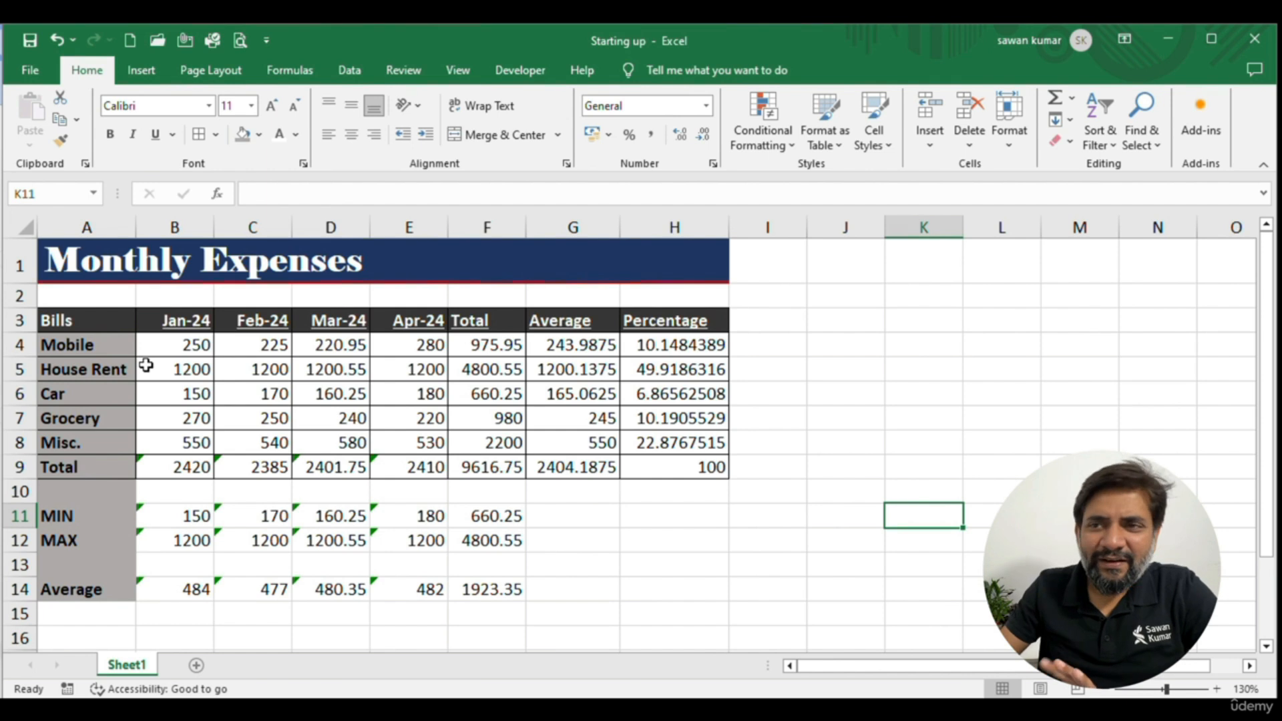
# Add Thick Outside Borders around the main expenses table in A3:H9
pyautogui.moveTo(110, 323); pyautogui.dragTo(700, 466)
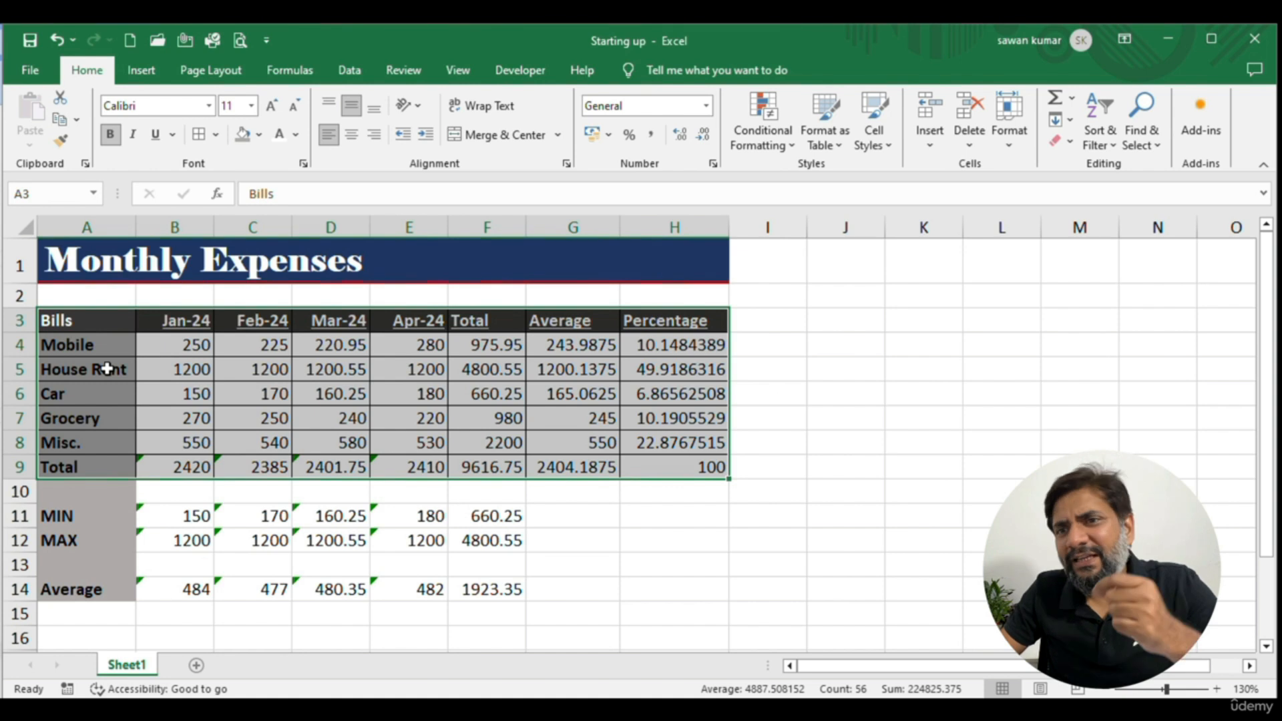
pyautogui.click(216, 136)
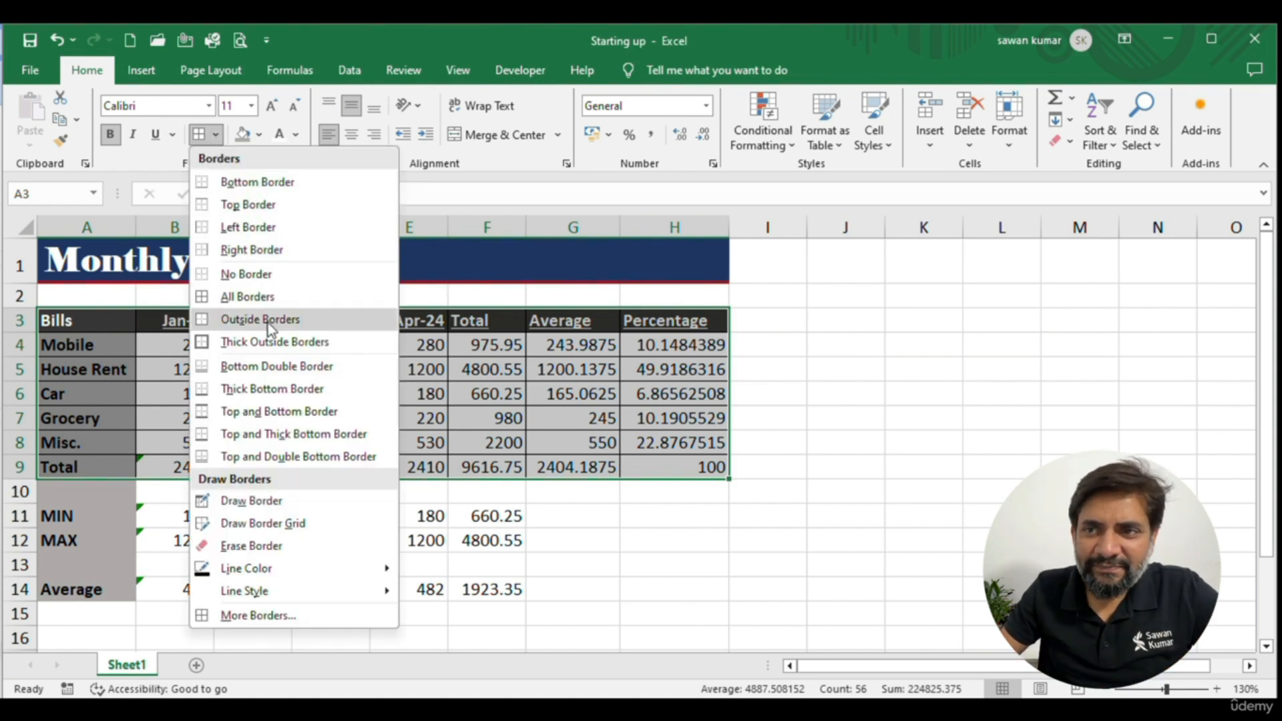
pyautogui.click(284, 351)
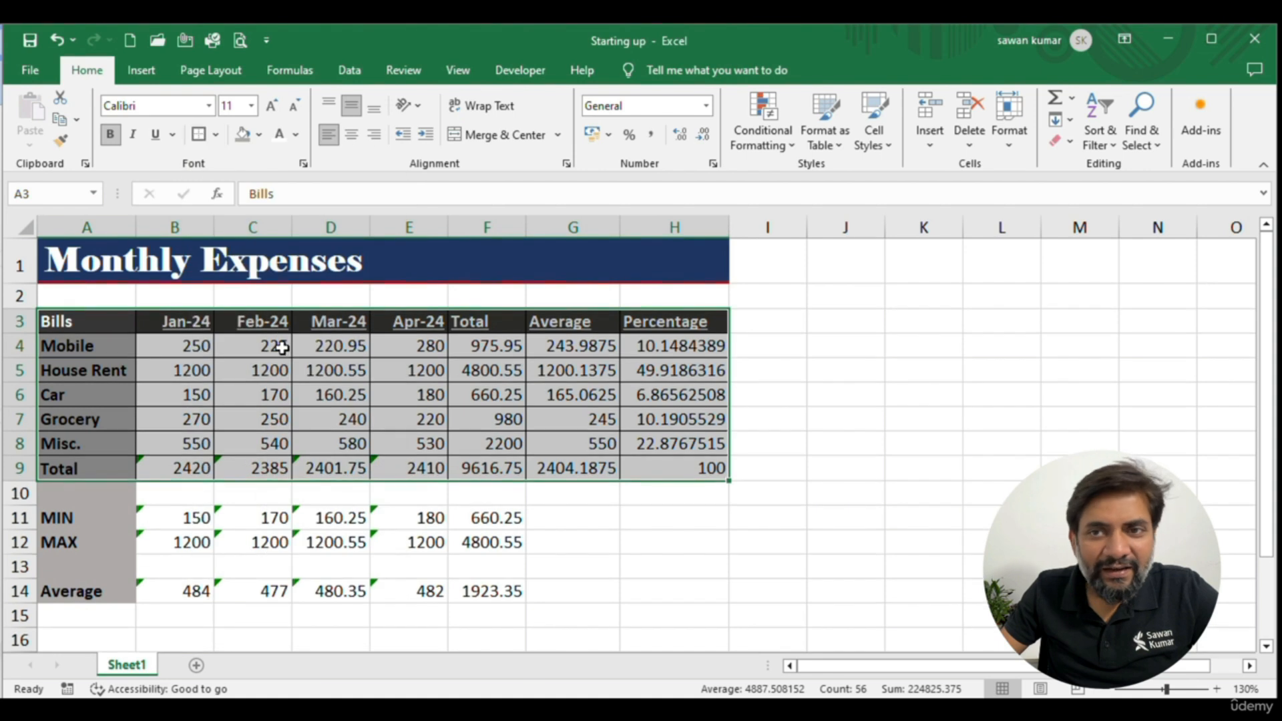
pyautogui.click(563, 539)
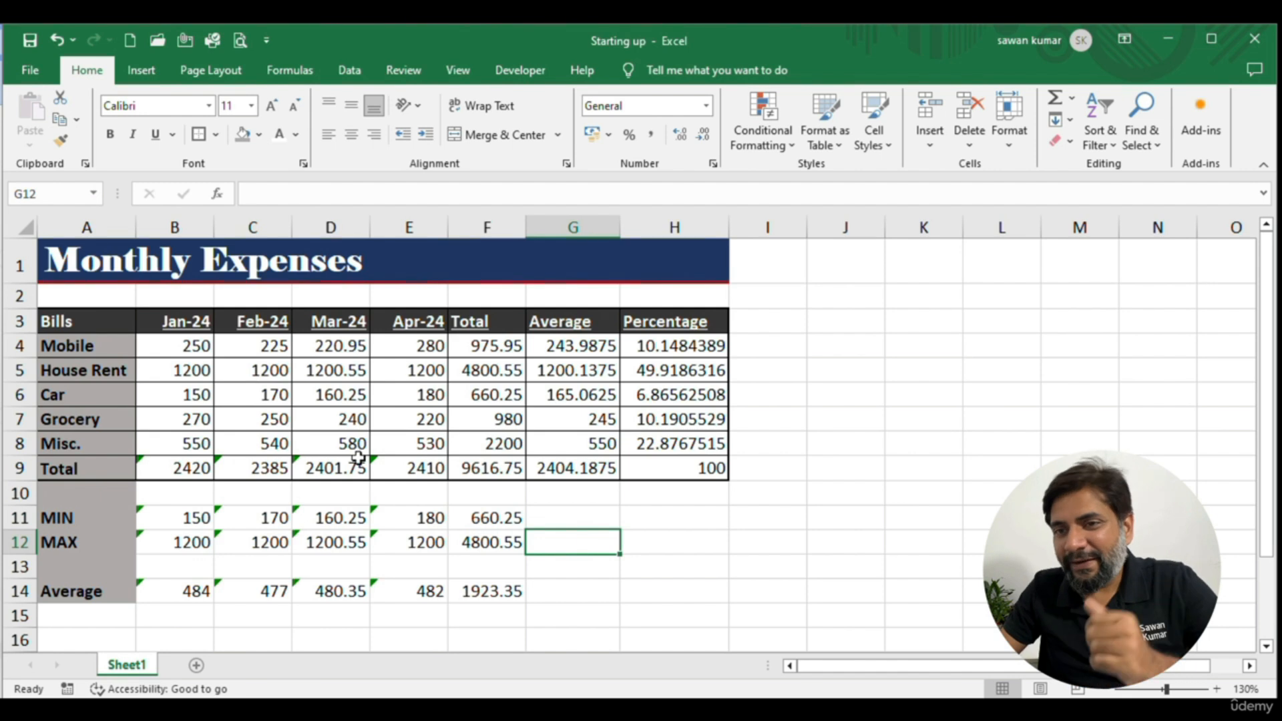
# Give the Total row A9:H9 a double-line top border in the detailed border settings
pyautogui.moveTo(83, 474); pyautogui.dragTo(651, 468)
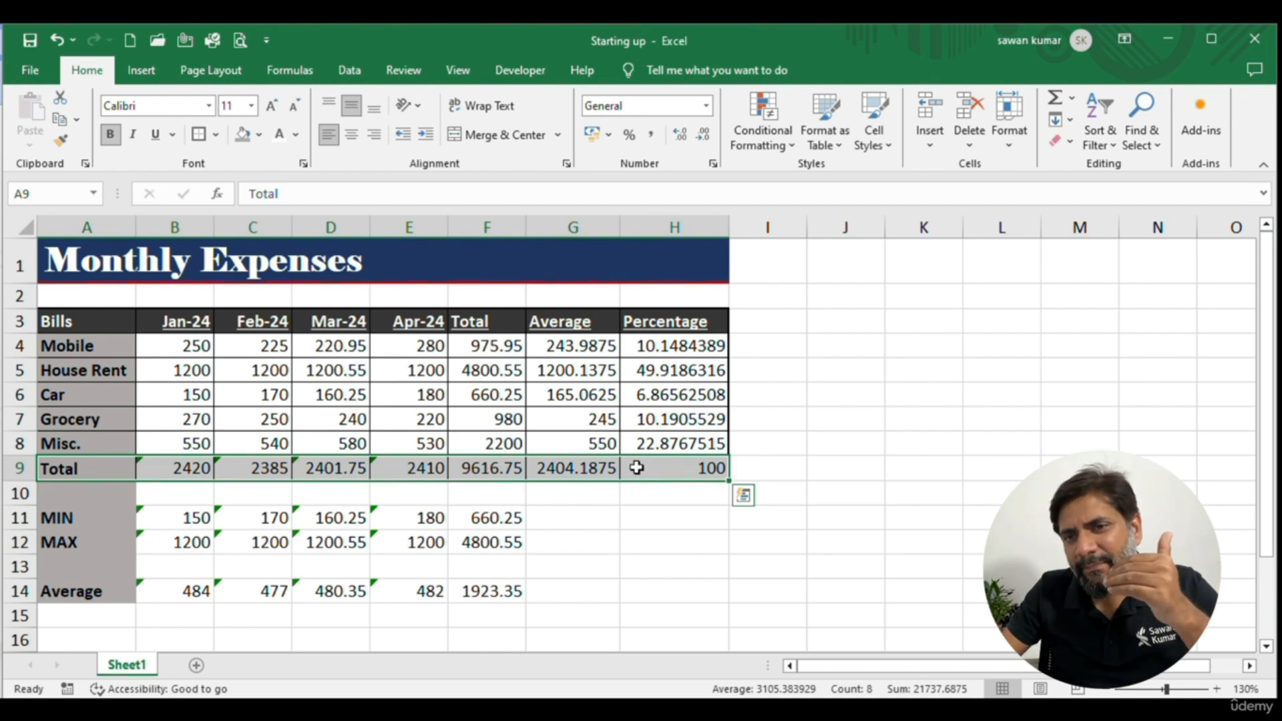
pyautogui.click(216, 136)
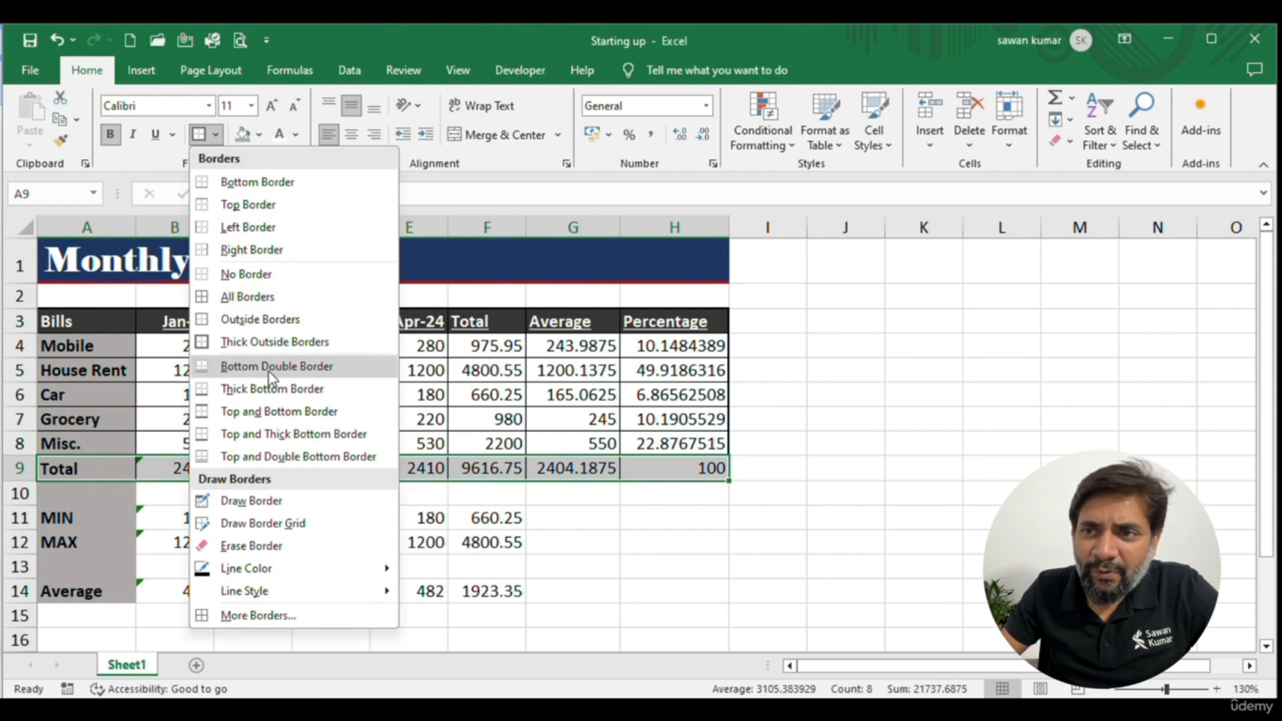
pyautogui.click(277, 615)
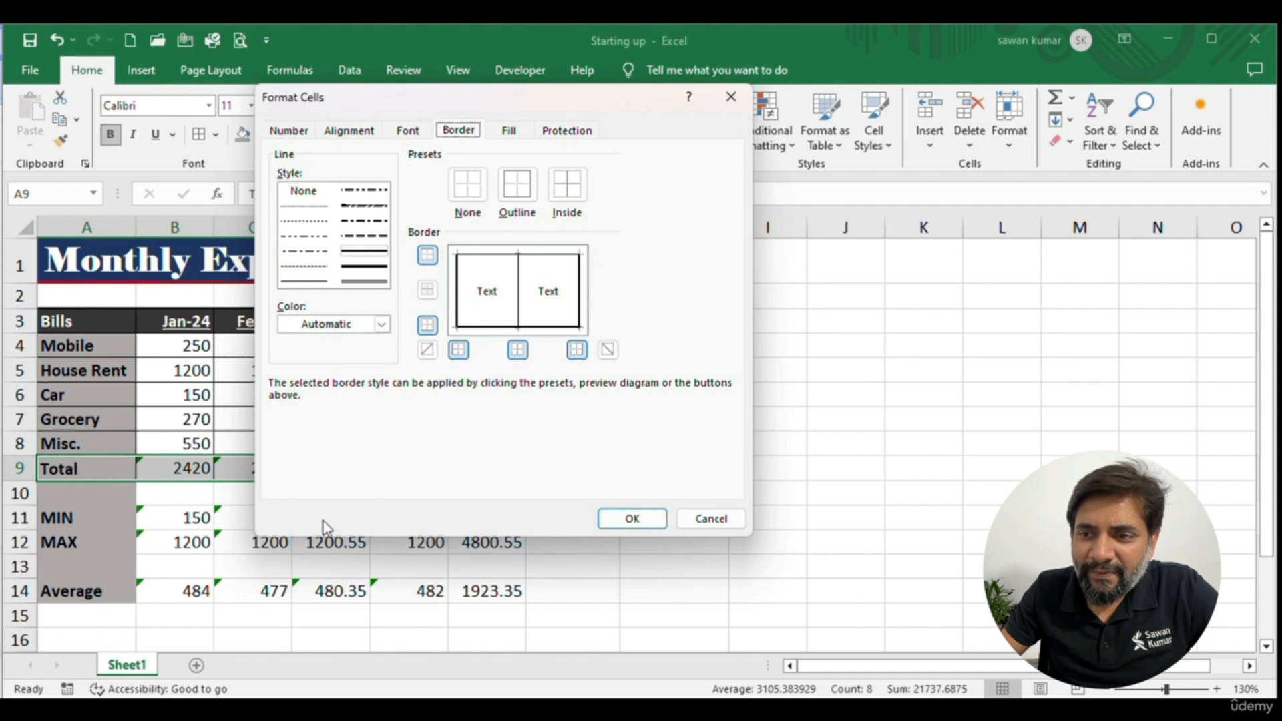
pyautogui.click(351, 282)
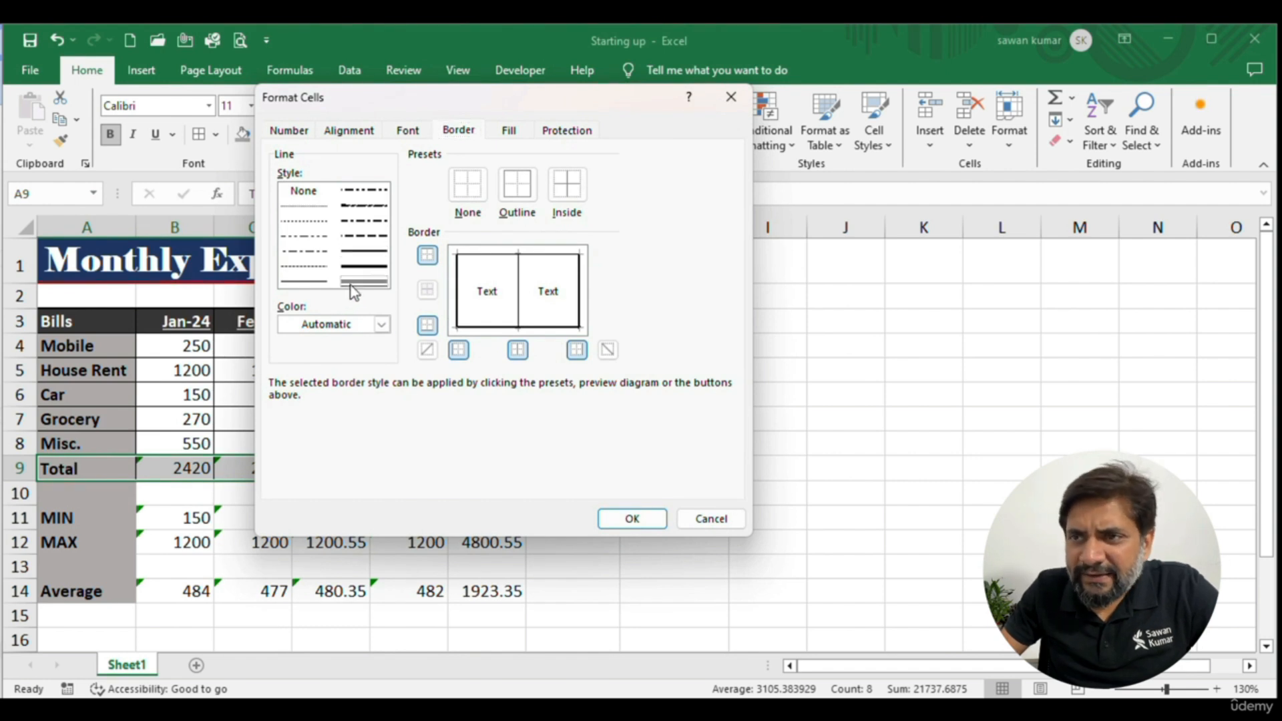
pyautogui.click(480, 258)
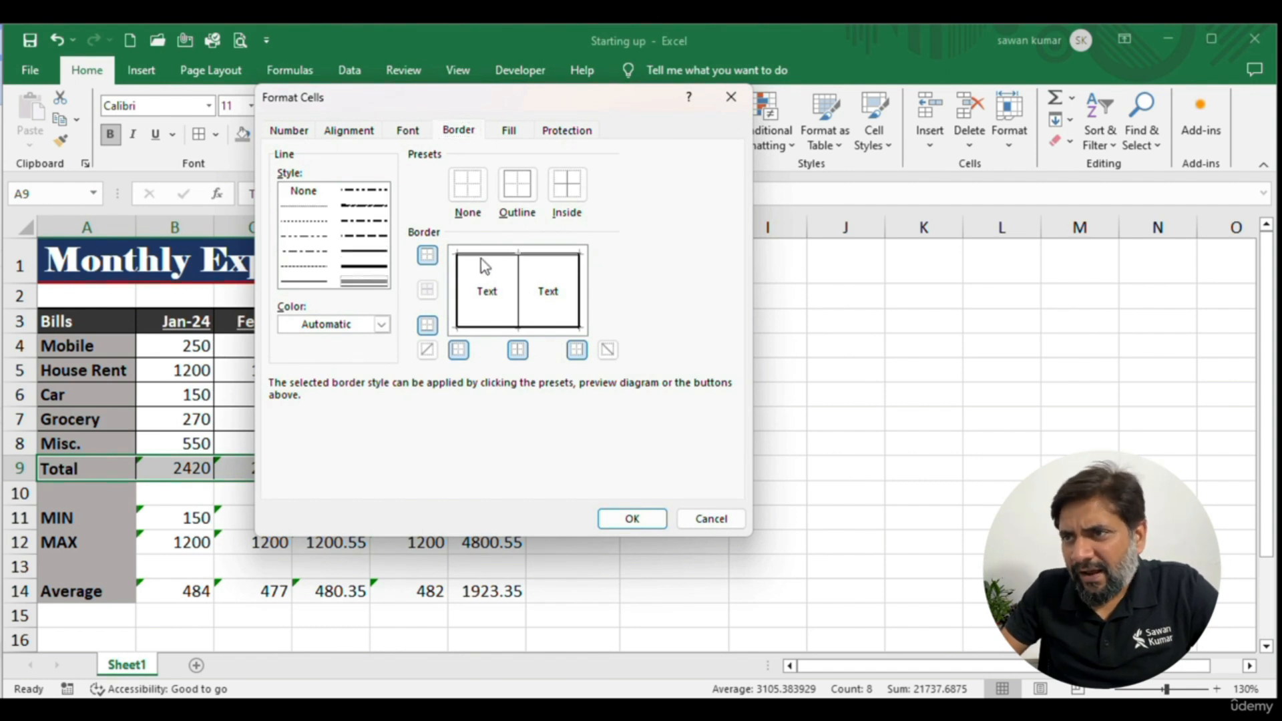
pyautogui.click(633, 519)
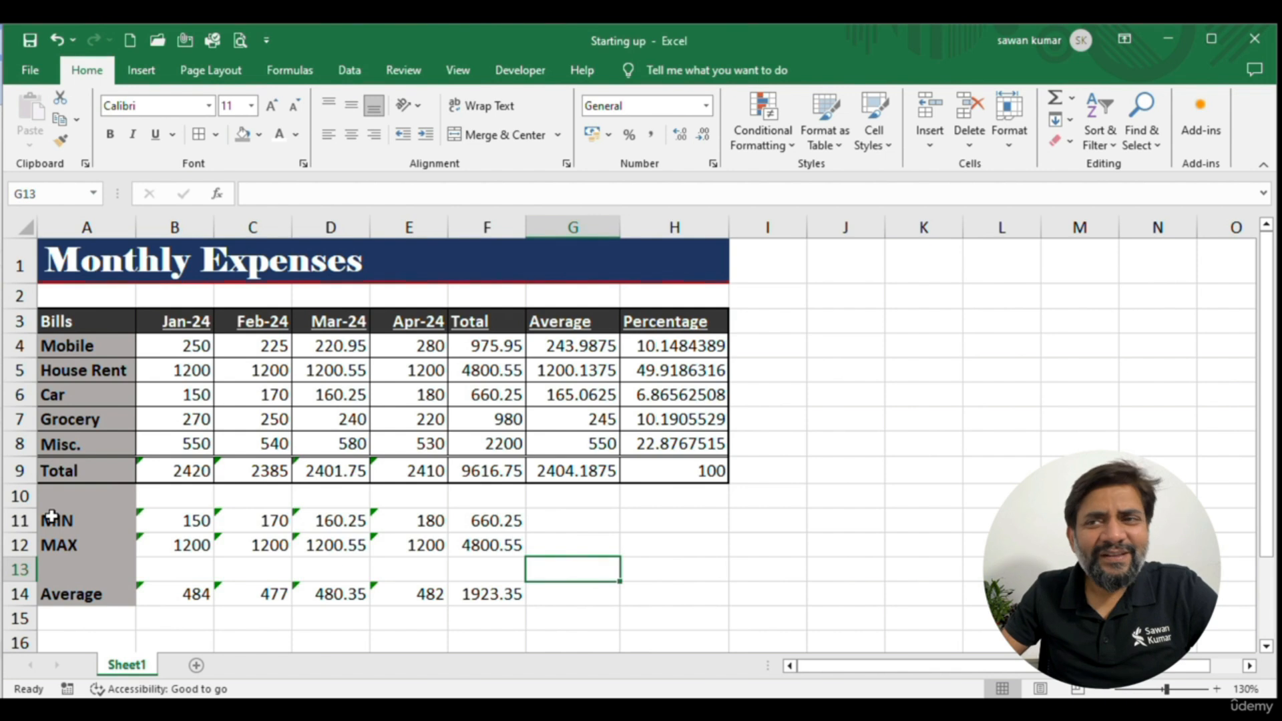
# Apply All Borders to the MIN and MAX rows A11:F12 and to the Average row A14:F14
pyautogui.moveTo(52, 519); pyautogui.dragTo(509, 545)
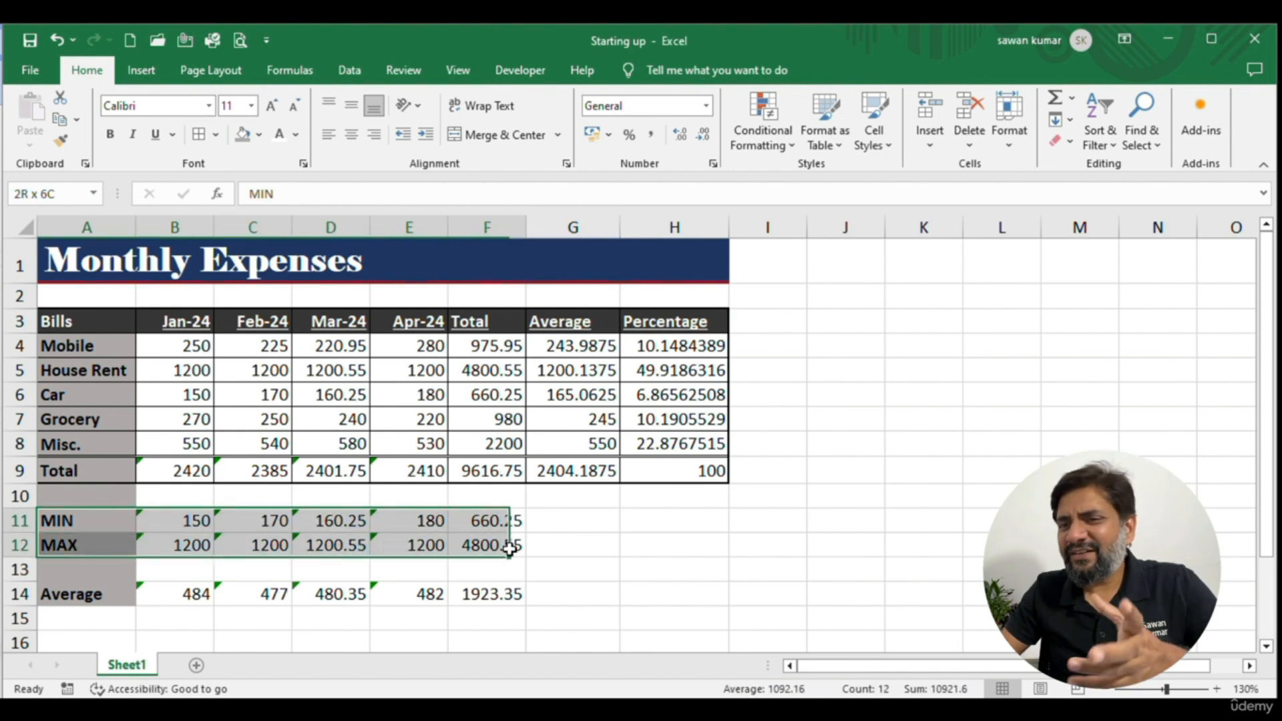
pyautogui.click(215, 134)
pyautogui.click(273, 304)
pyautogui.moveTo(67, 594); pyautogui.dragTo(510, 592)
pyautogui.click(215, 134)
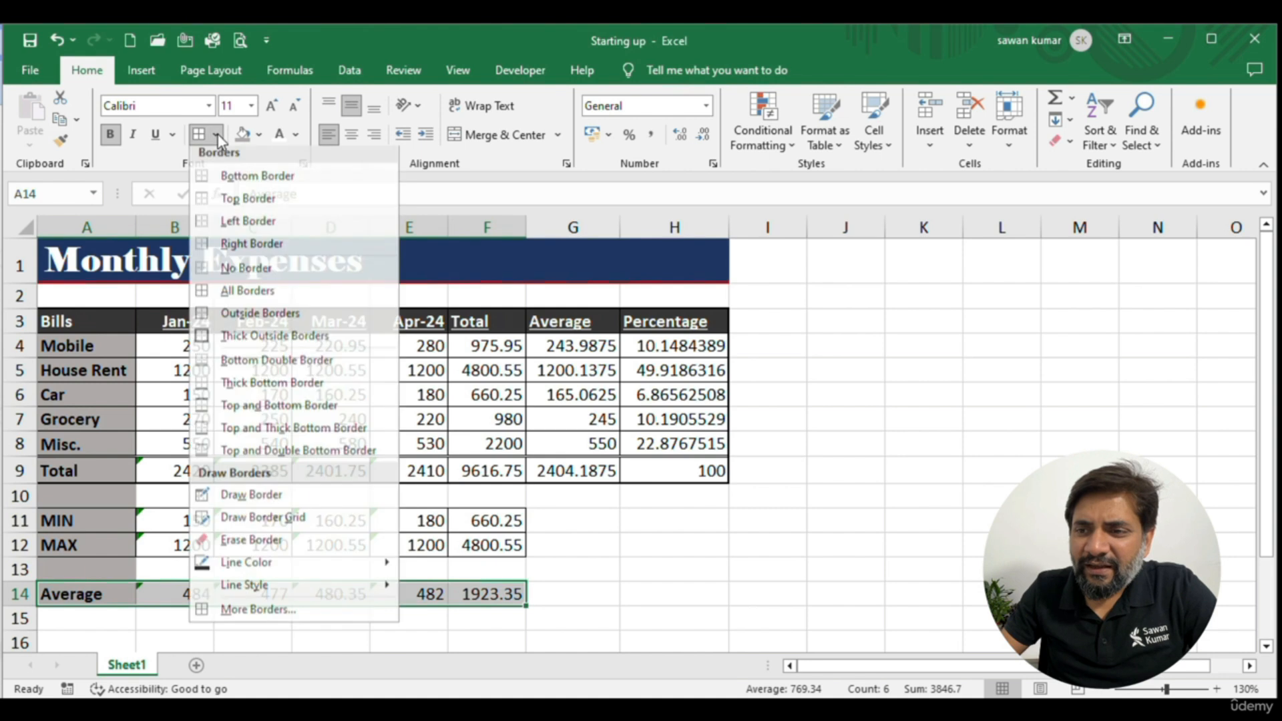
pyautogui.click(257, 292)
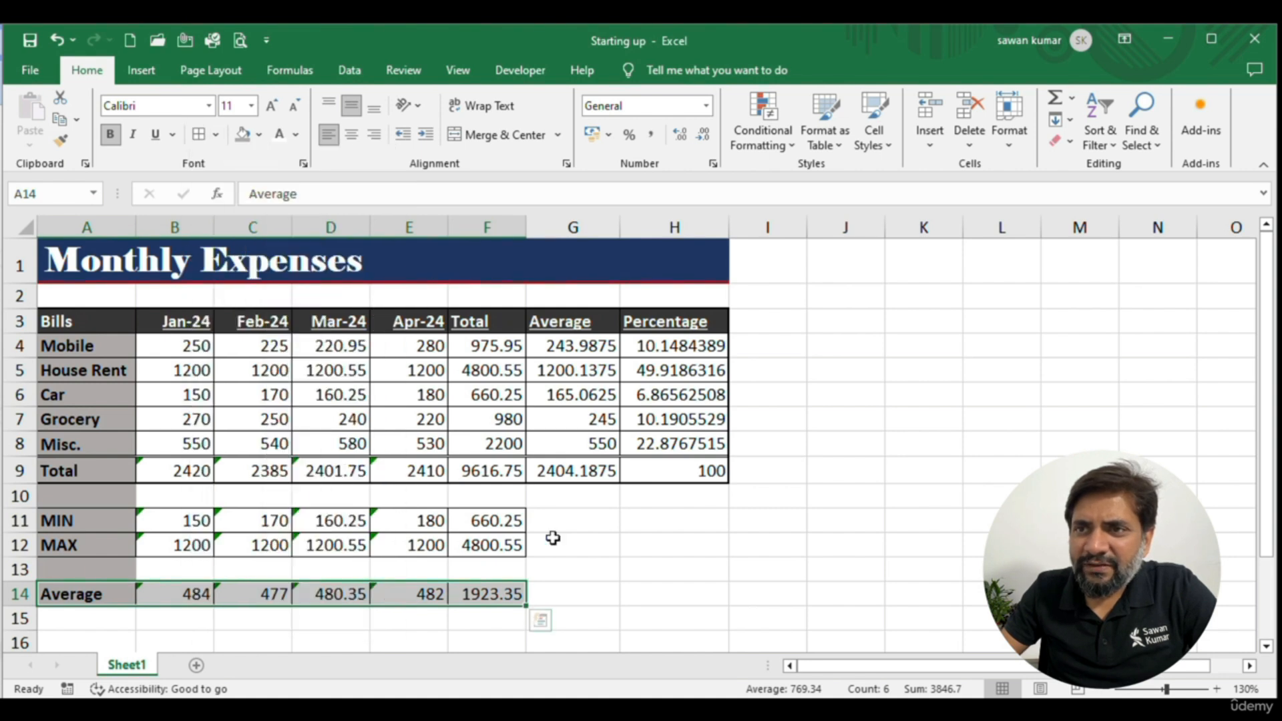
pyautogui.click(662, 611)
pyautogui.click(45, 593)
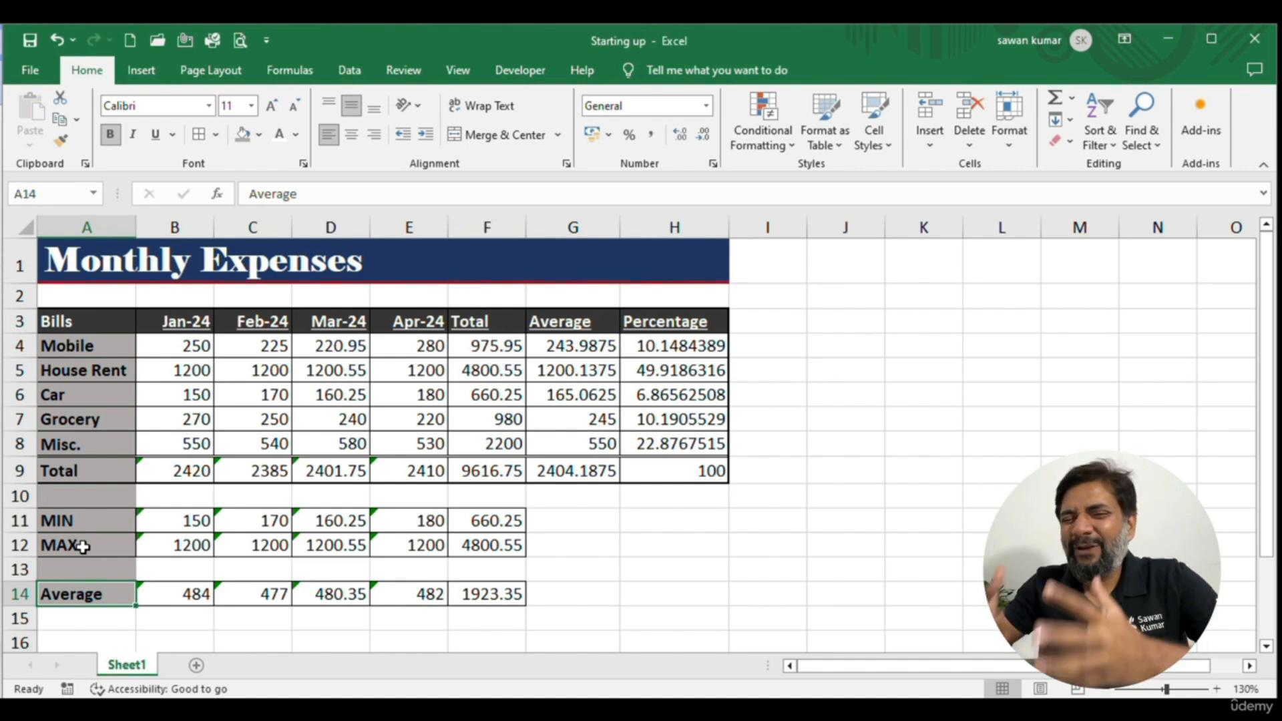
pyautogui.click(104, 266)
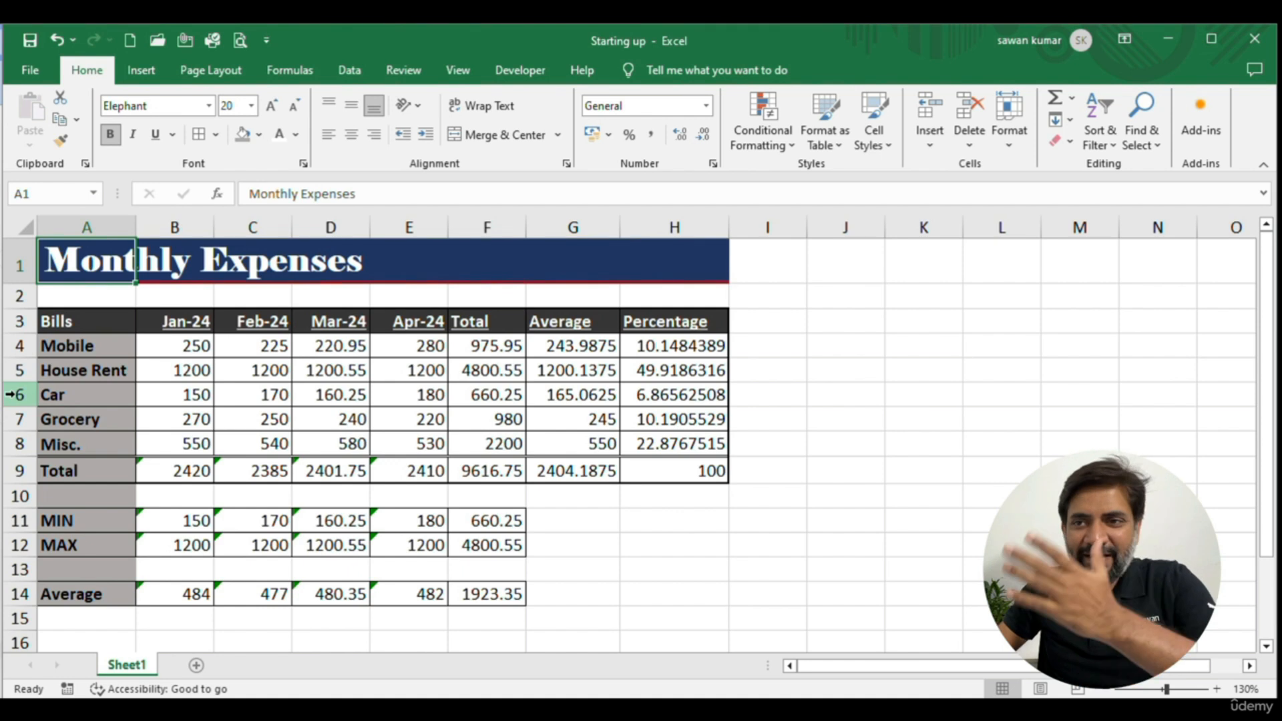
pyautogui.click(185, 460)
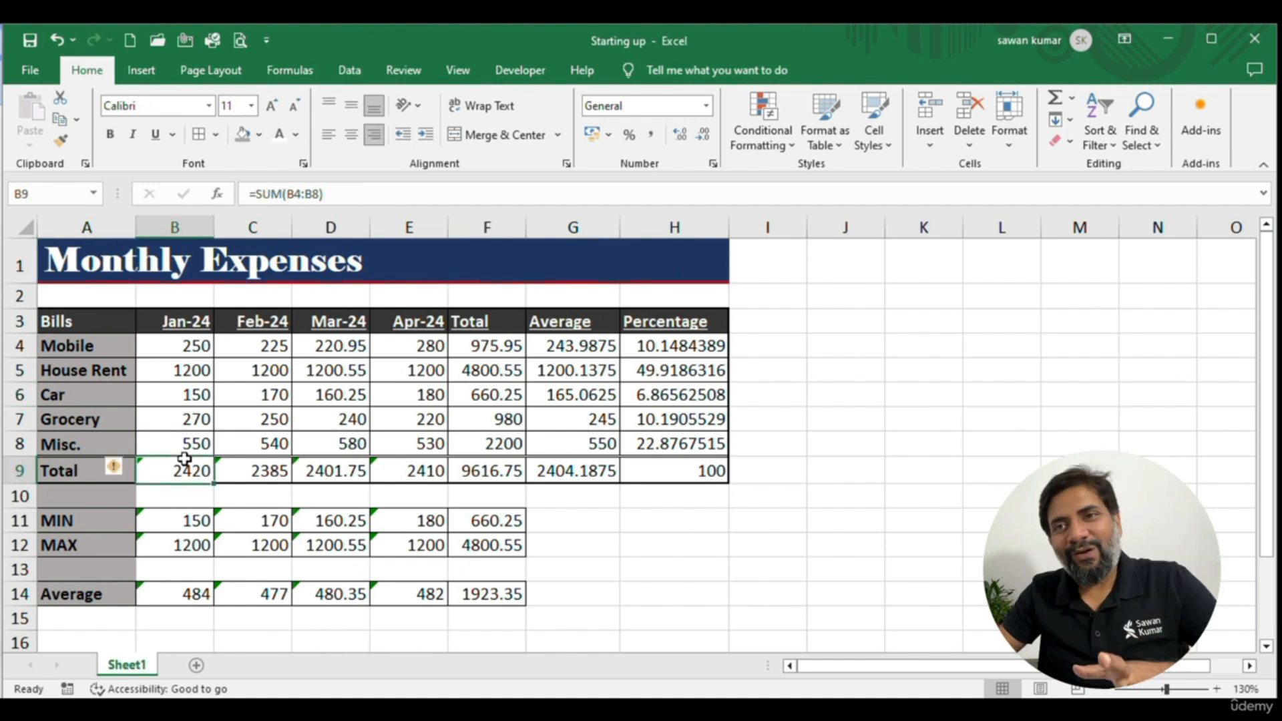
pyautogui.click(119, 477)
pyautogui.click(121, 498)
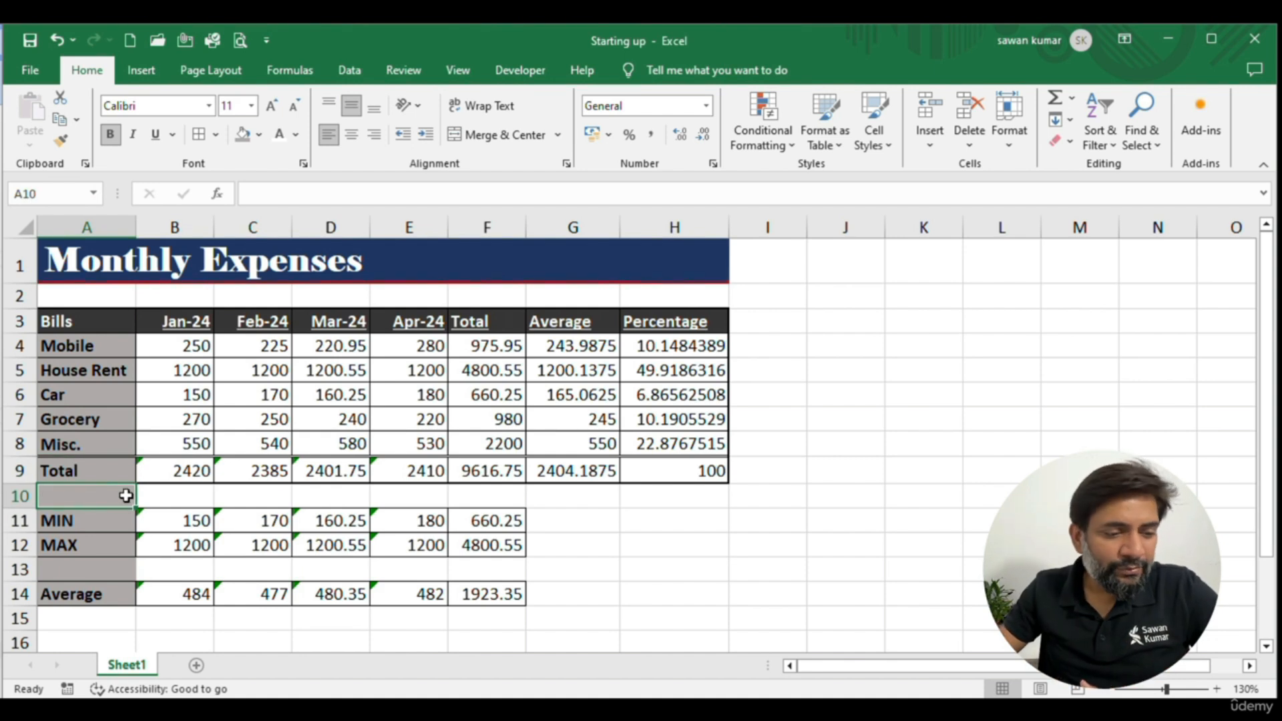
pyautogui.click(300, 453)
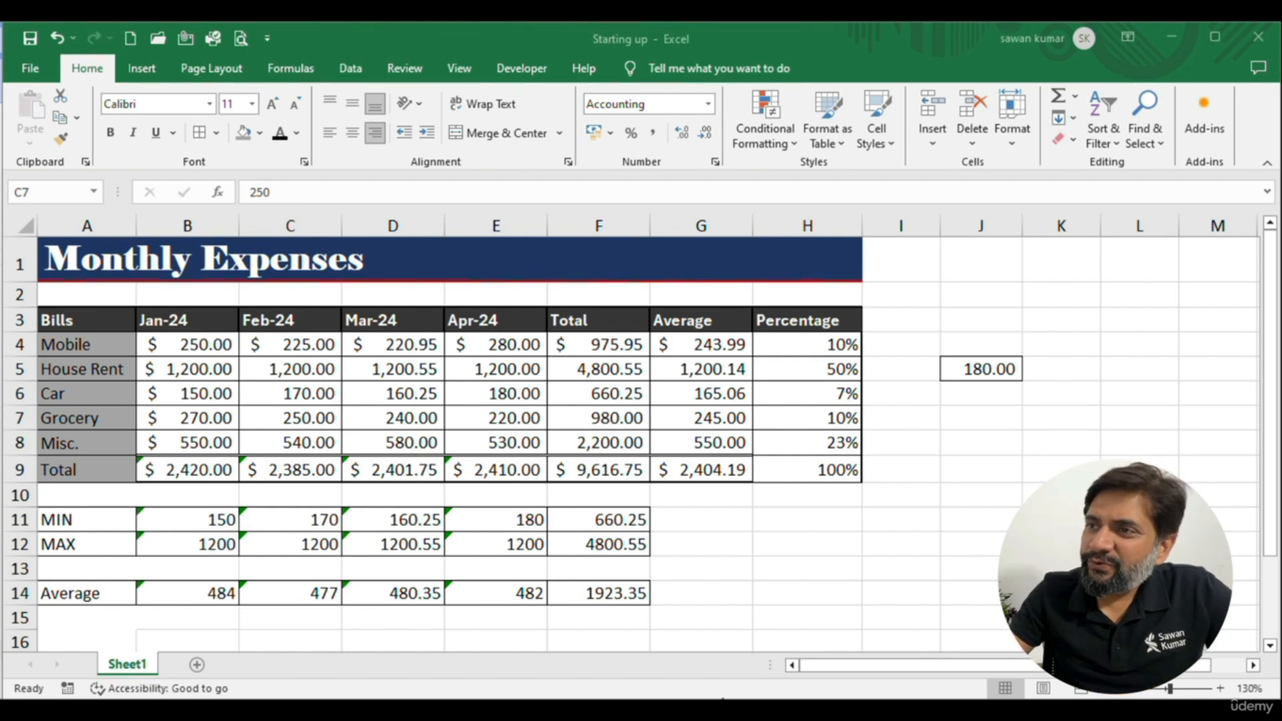
pyautogui.click(774, 151)
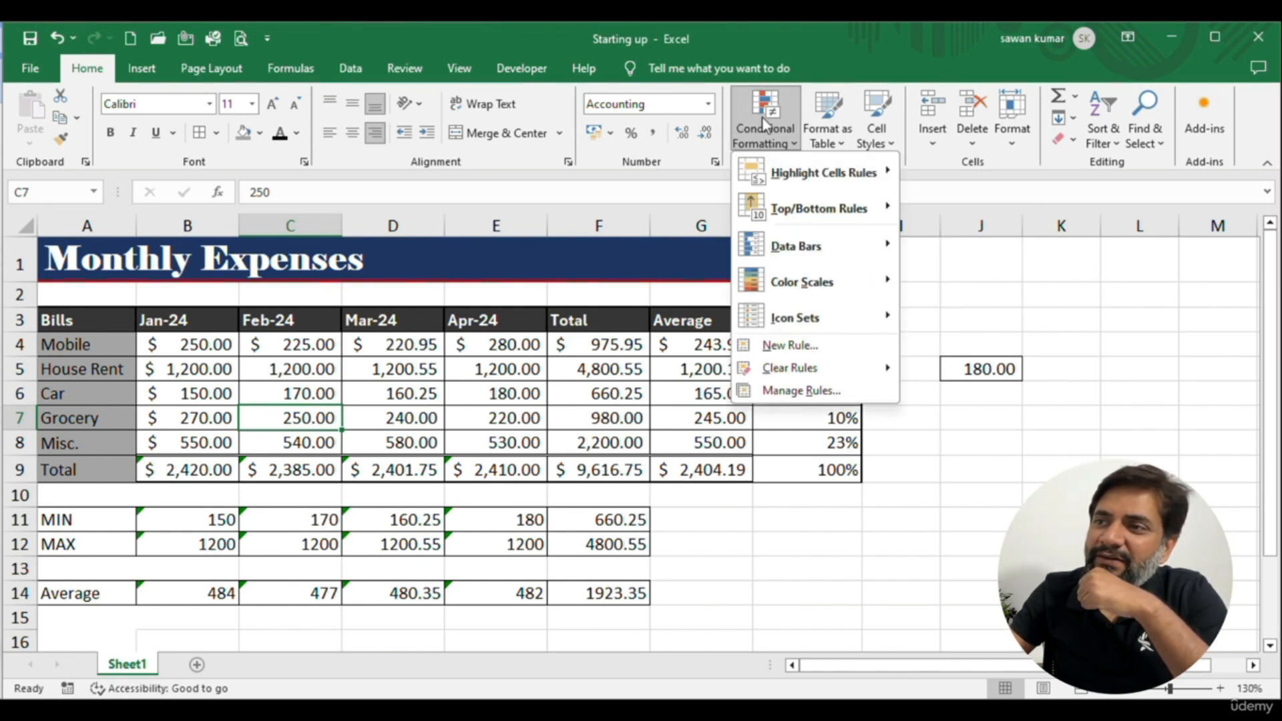
pyautogui.click(782, 140)
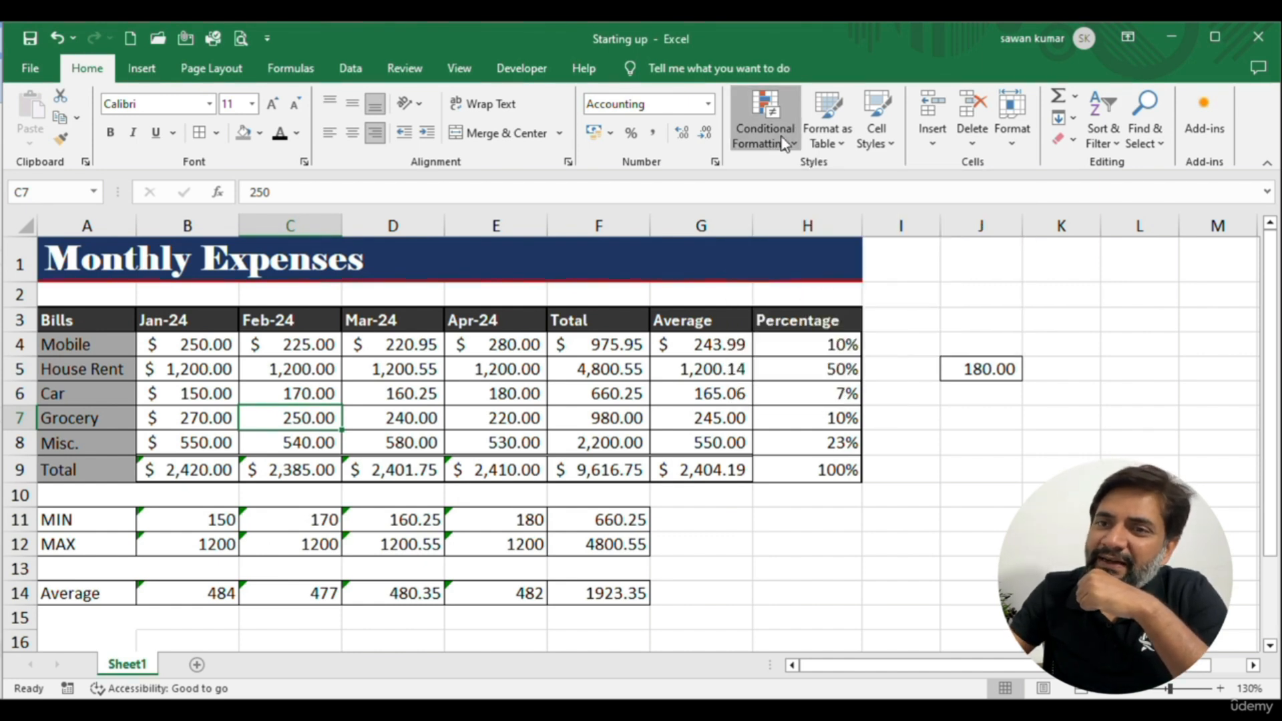
pyautogui.click(368, 388)
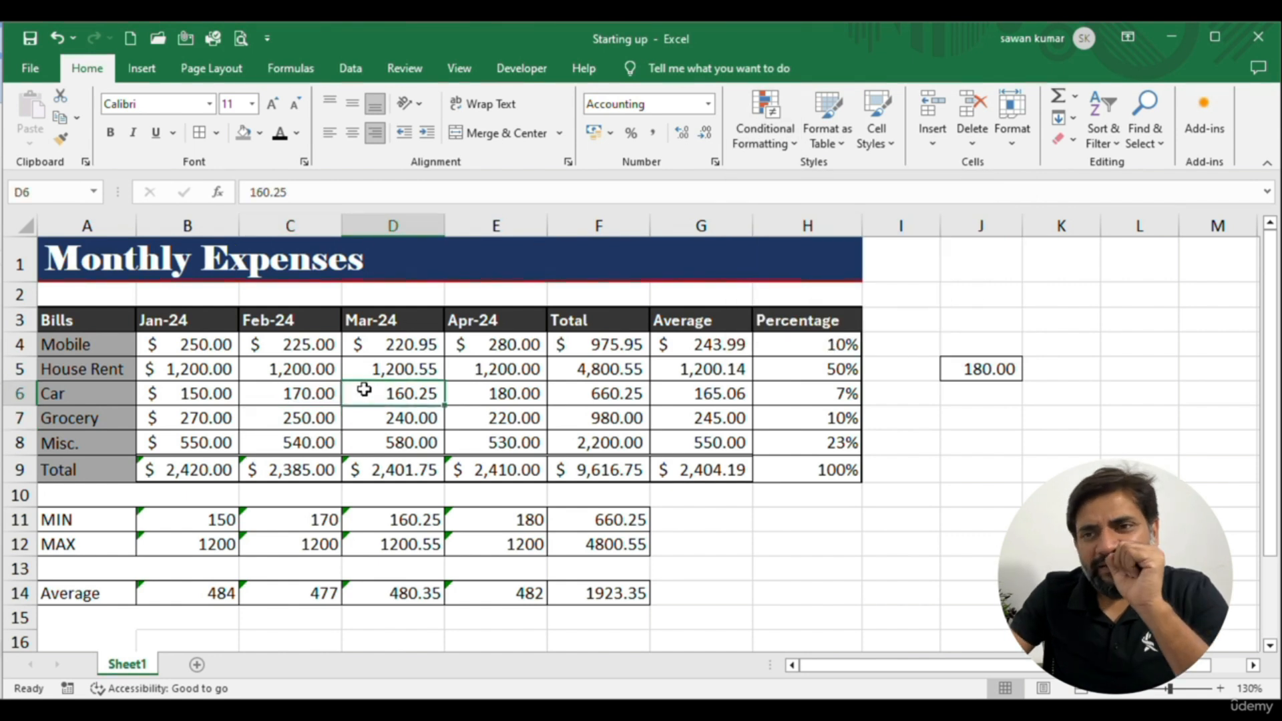
pyautogui.moveTo(188, 351); pyautogui.dragTo(528, 449)
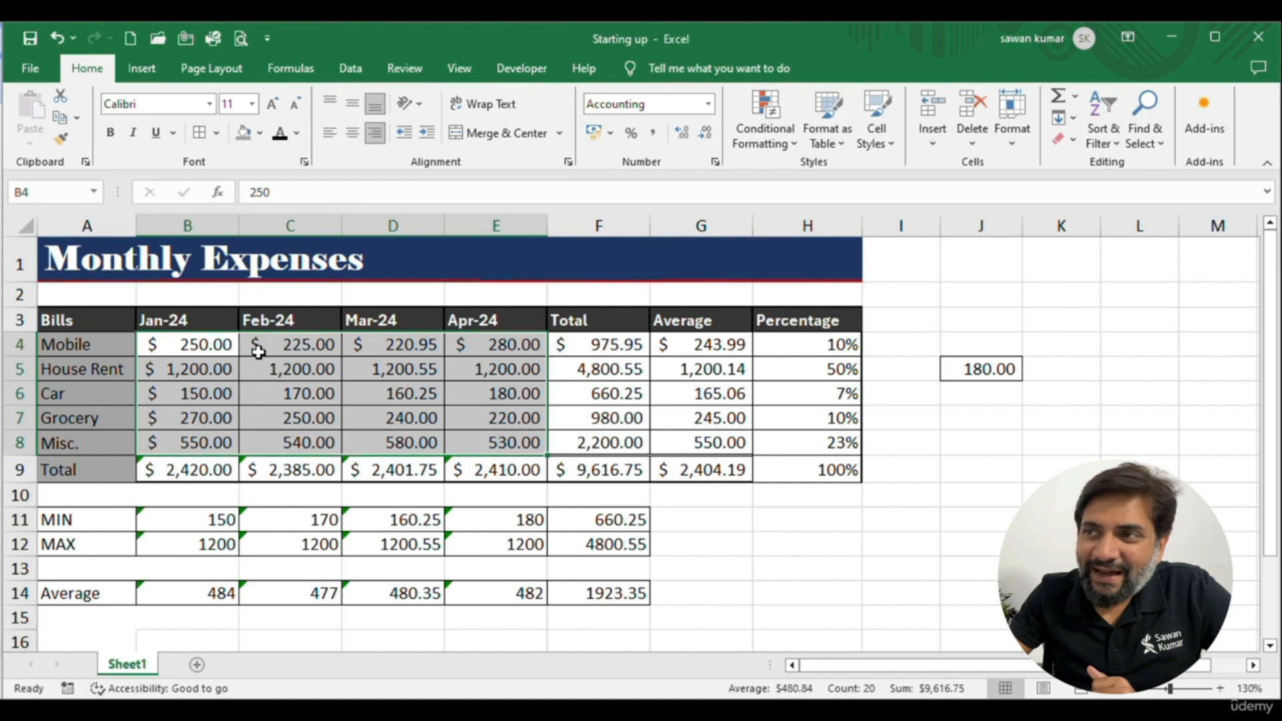
pyautogui.click(523, 378)
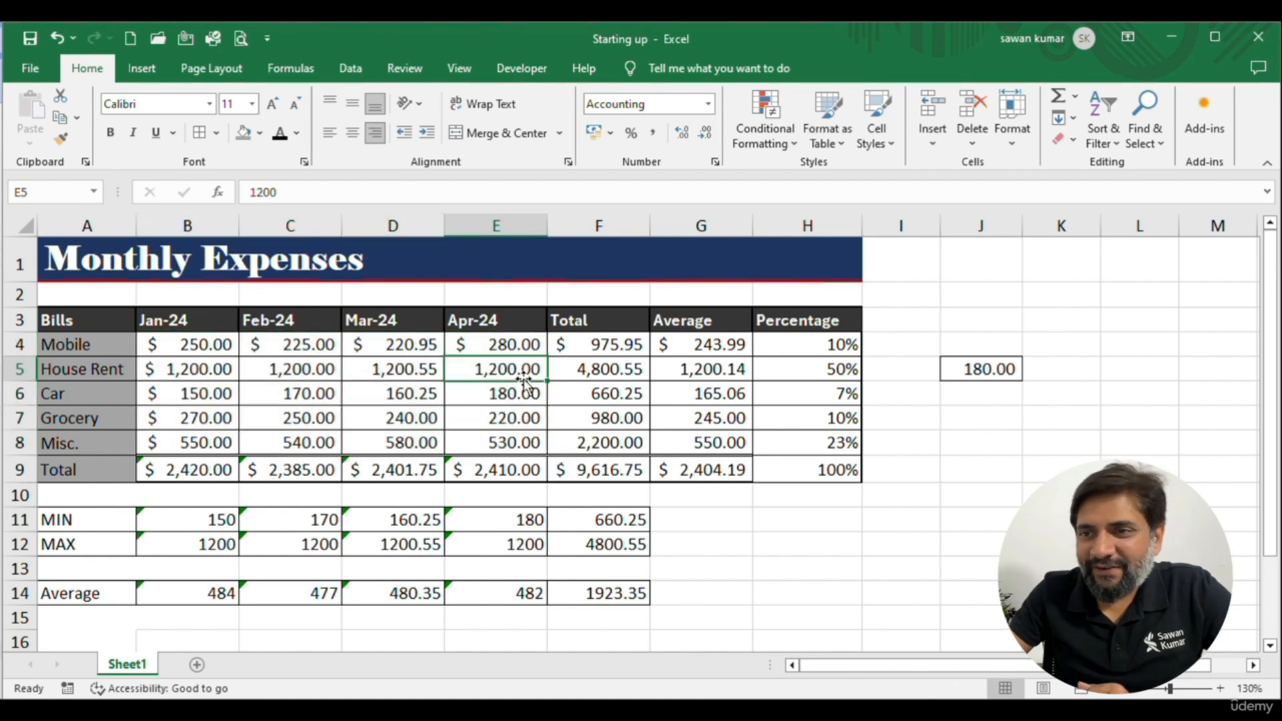
pyautogui.click(501, 442)
pyautogui.click(393, 442)
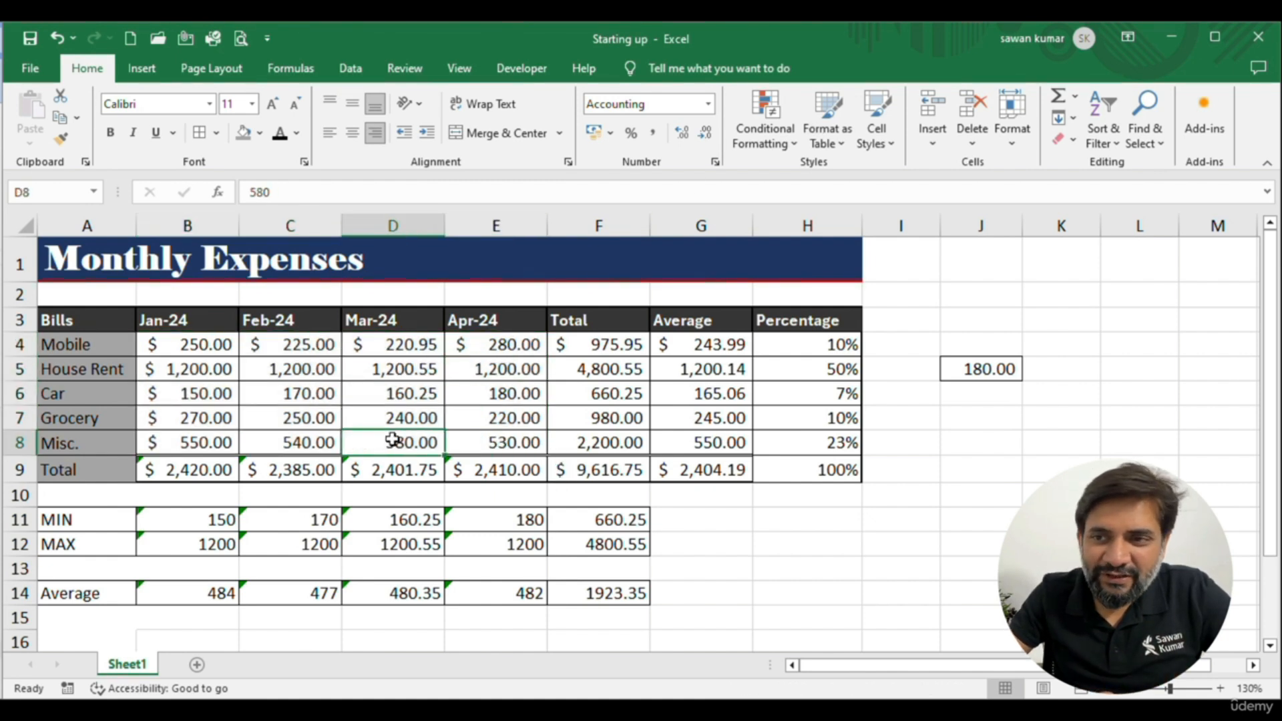
pyautogui.click(327, 443)
pyautogui.moveTo(195, 443); pyautogui.dragTo(618, 442)
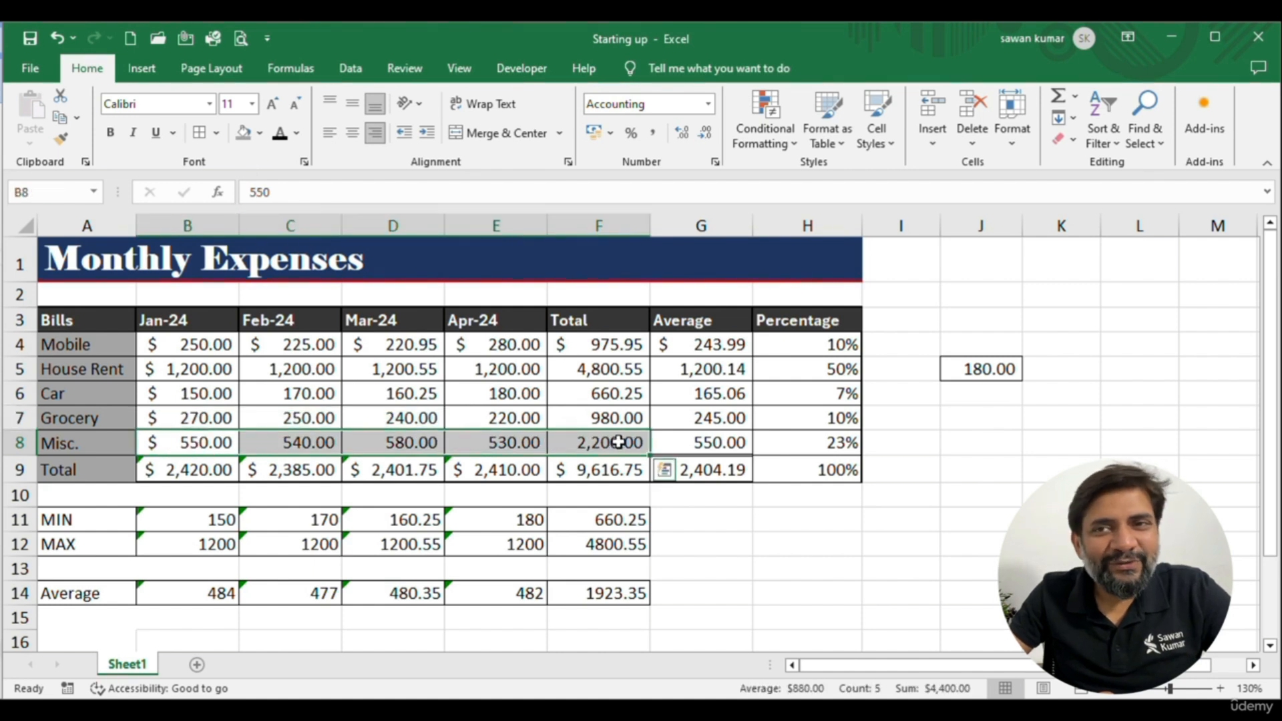
# Select the monthly amounts B4:E8 and examine the format styles for a new value-based conditional formatting rule, without applying one
pyautogui.moveTo(214, 343); pyautogui.dragTo(497, 430)
pyautogui.click(781, 143)
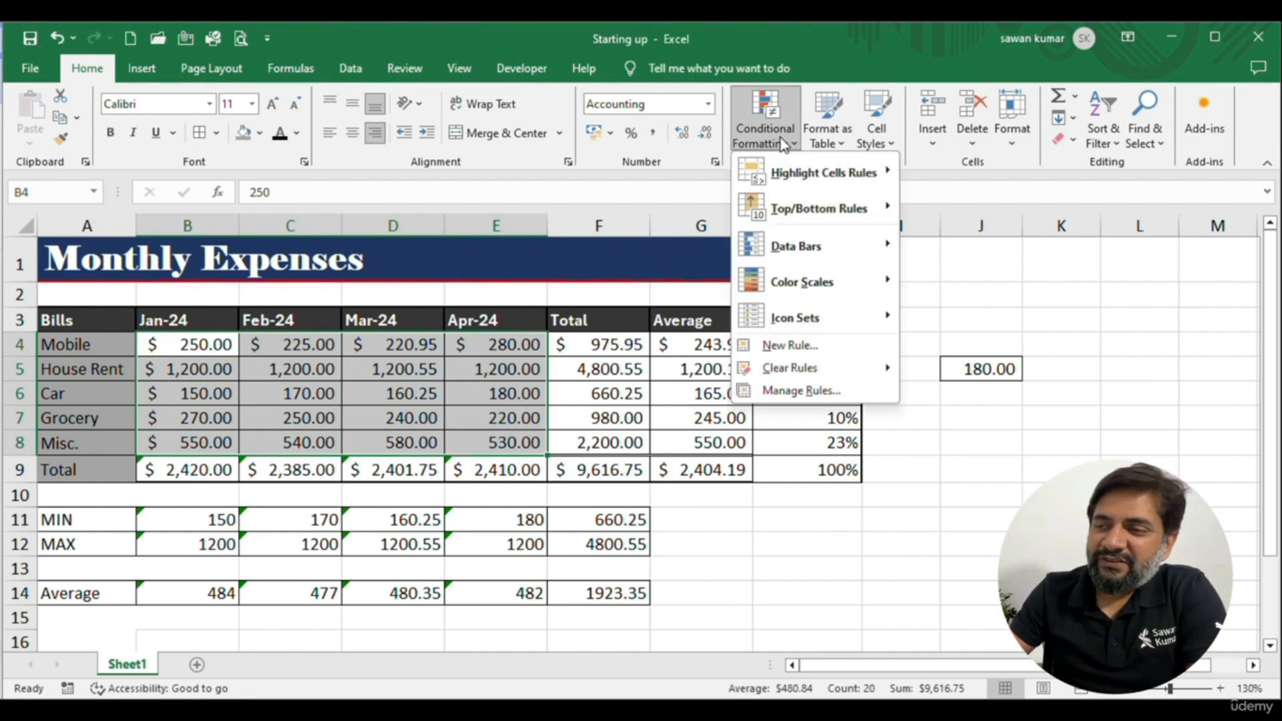
pyautogui.click(794, 347)
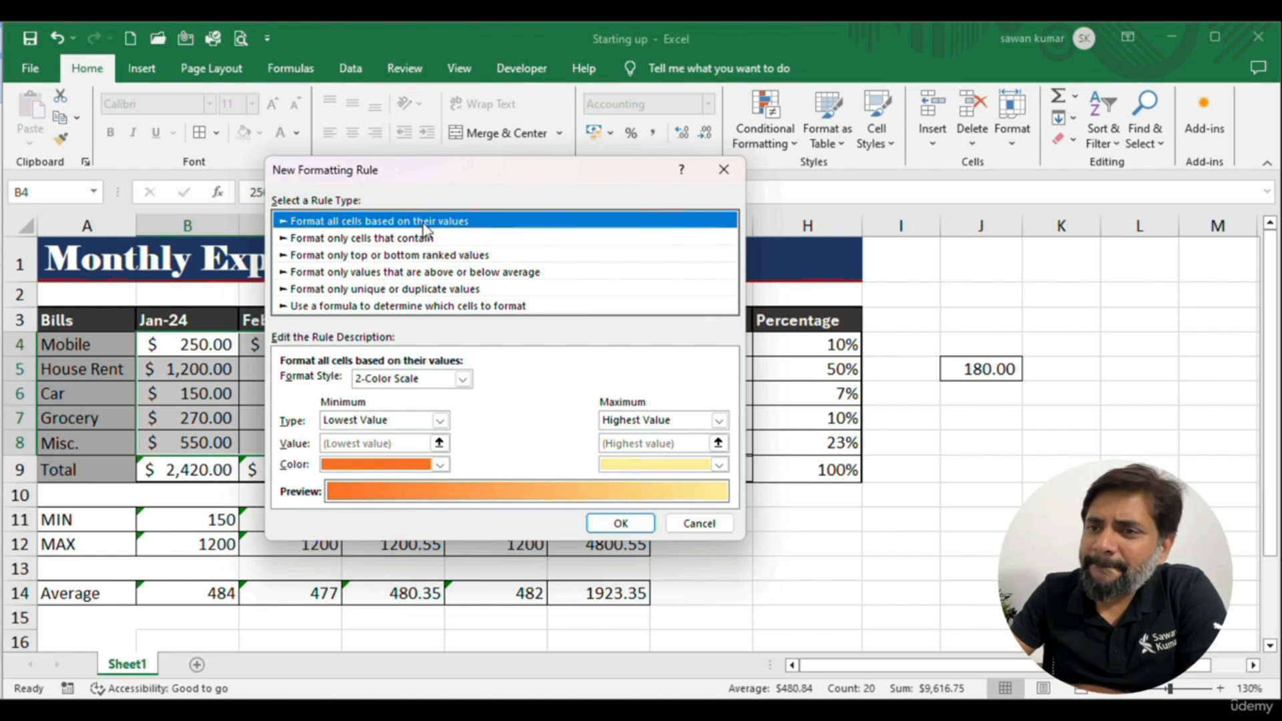
pyautogui.click(394, 379)
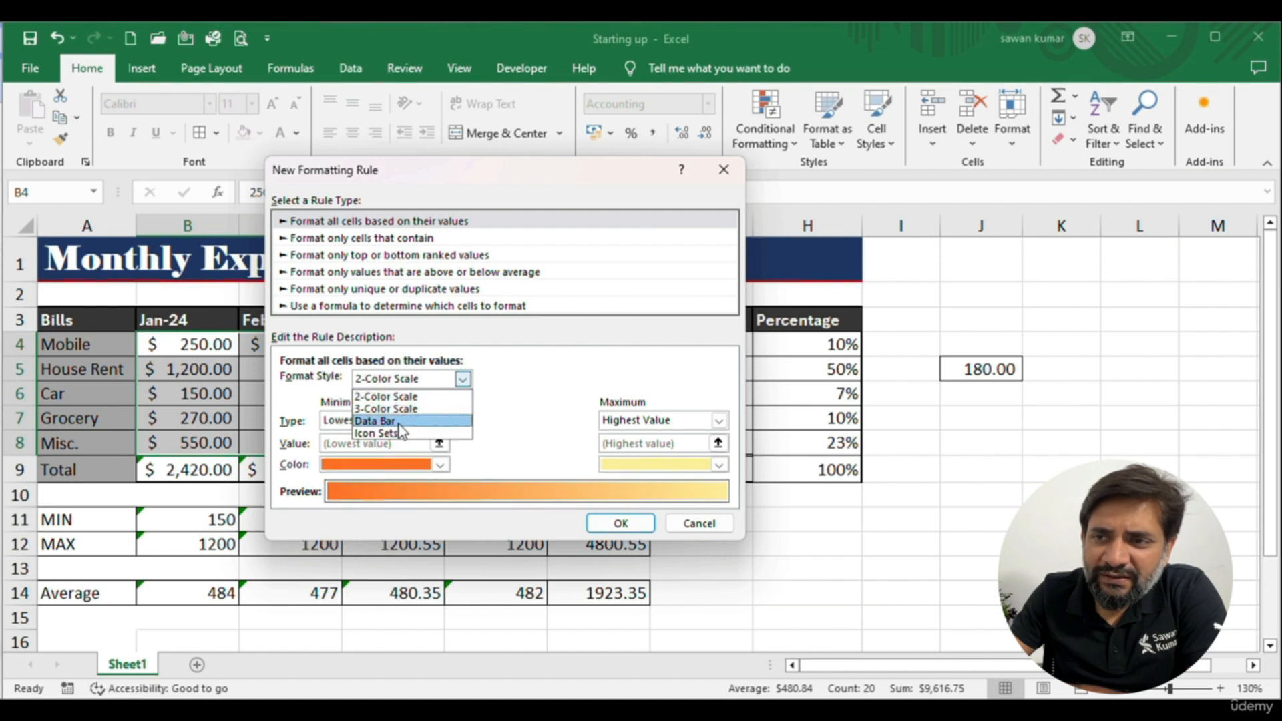
pyautogui.click(398, 387)
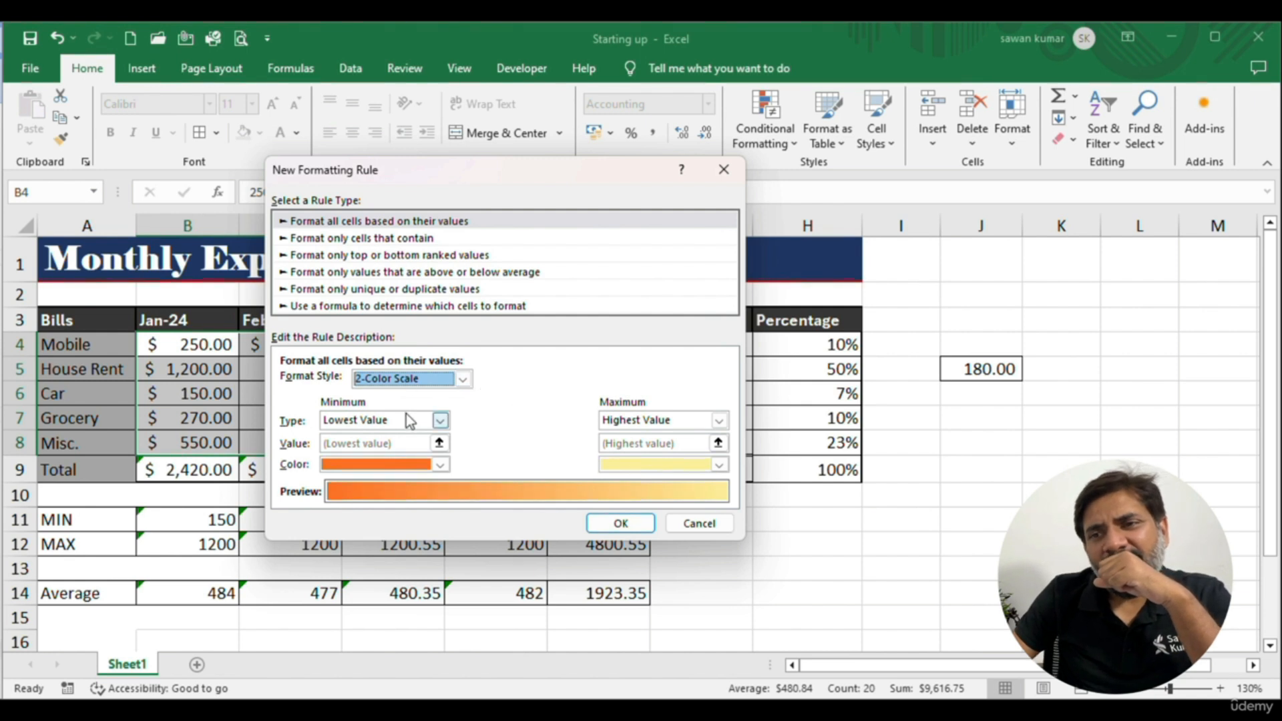
pyautogui.click(687, 524)
# Add a Greater Than 500 highlight rule with Light Red Fill with Dark Red Text to the monthly amounts B4:E8
pyautogui.click(779, 137)
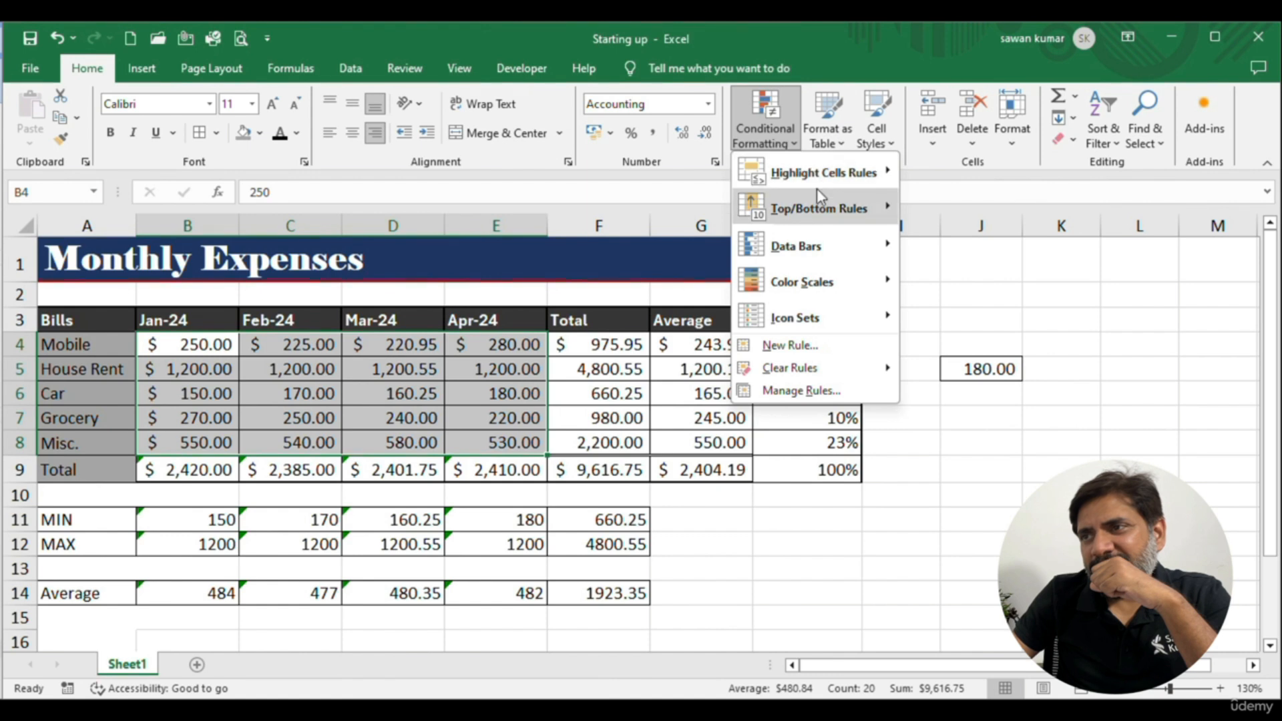
pyautogui.moveTo(776, 183)
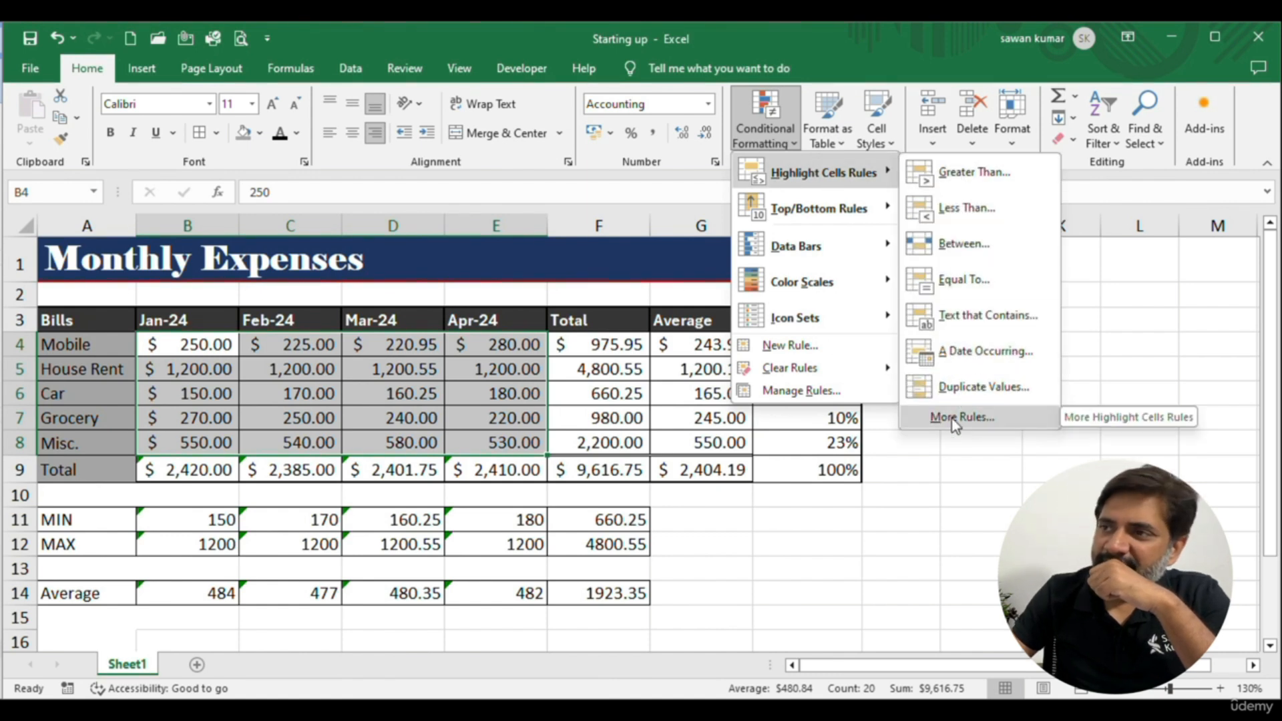
pyautogui.click(995, 174)
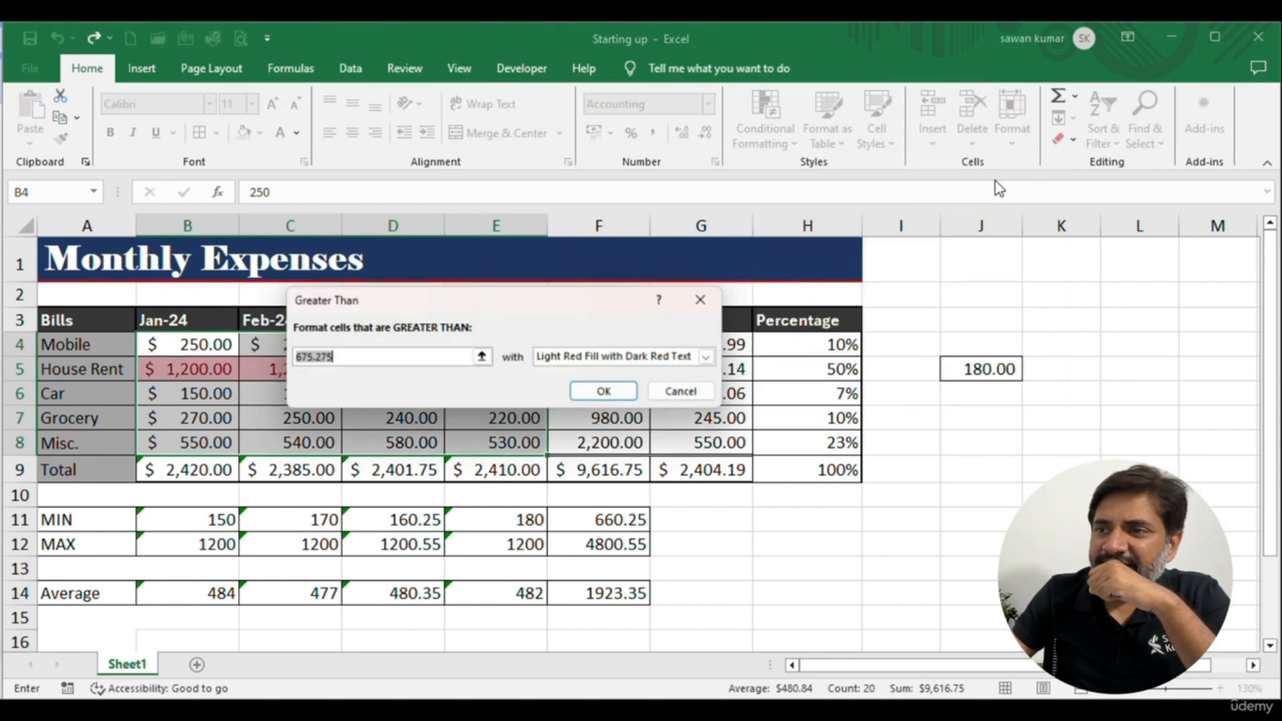
pyautogui.click(603, 362)
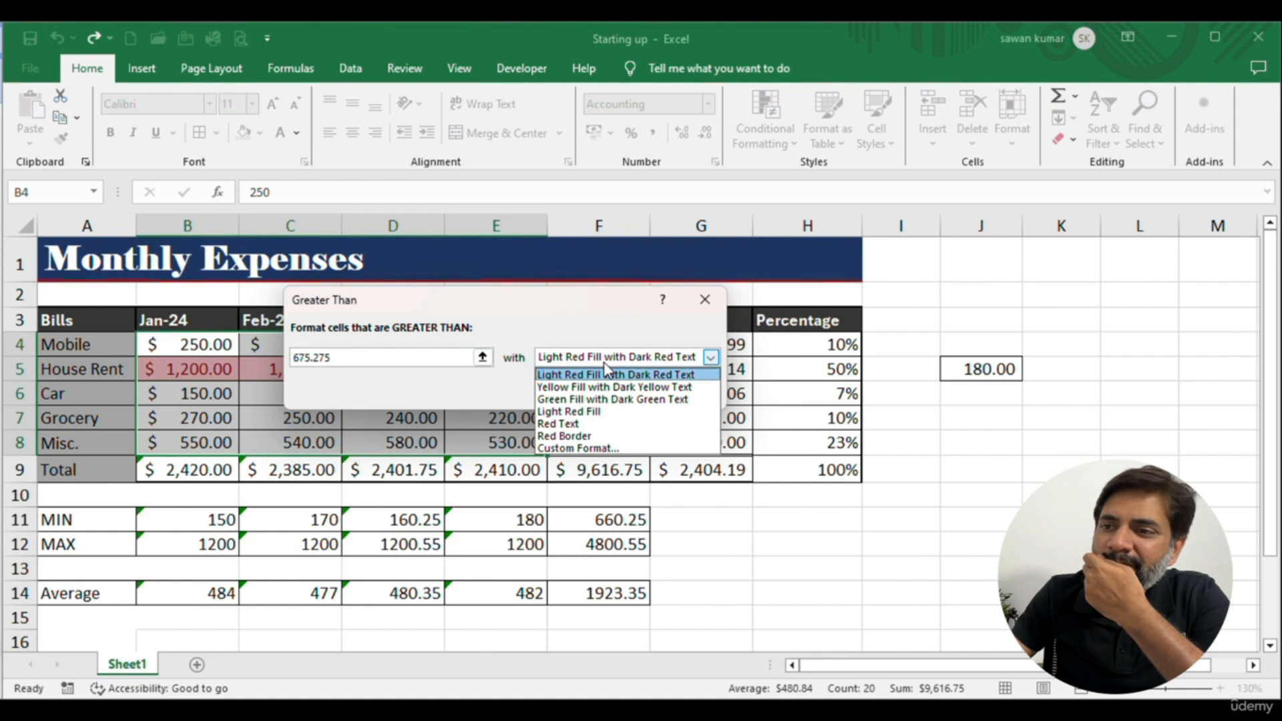
pyautogui.click(600, 375)
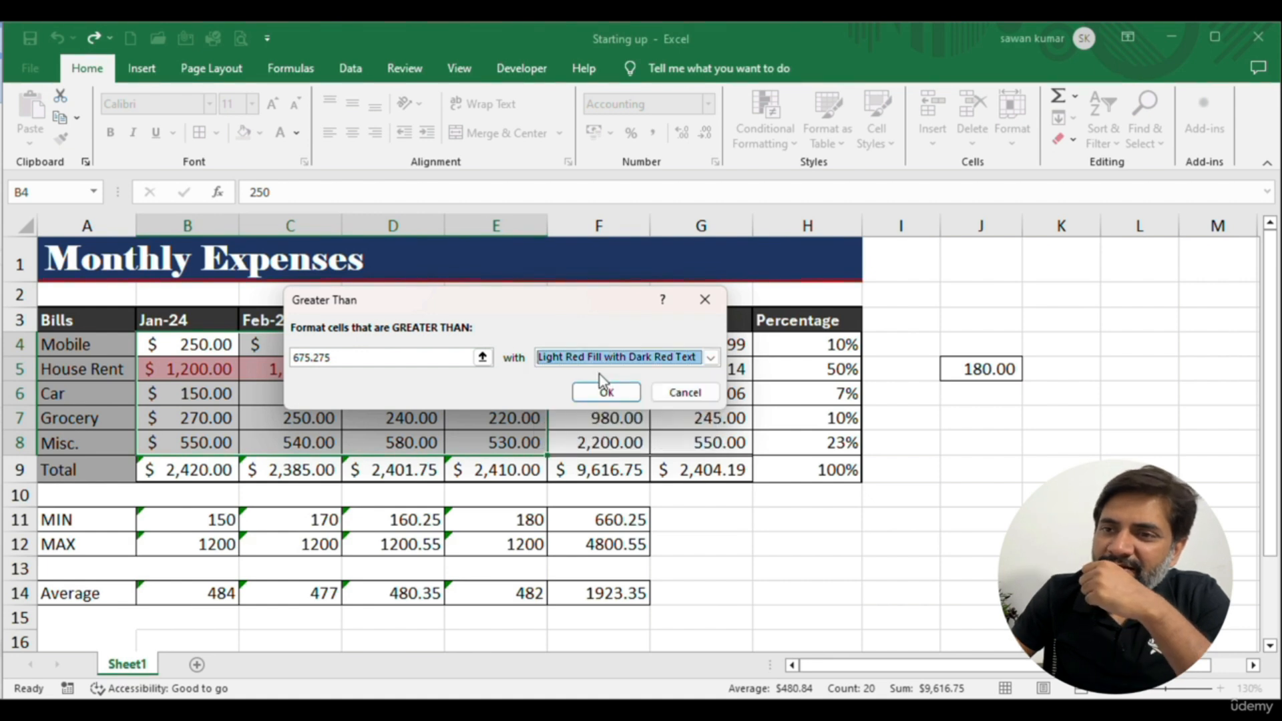
pyautogui.doubleClick(393, 358)
pyautogui.write('500')
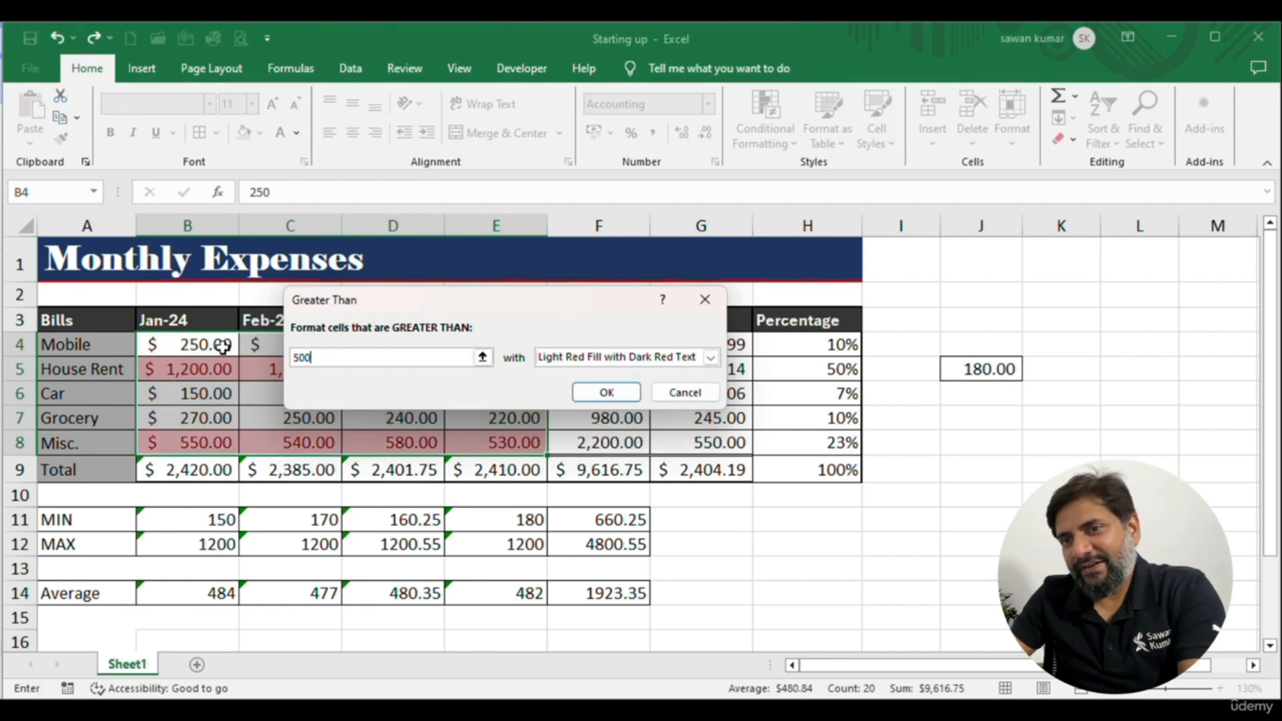
pyautogui.click(605, 393)
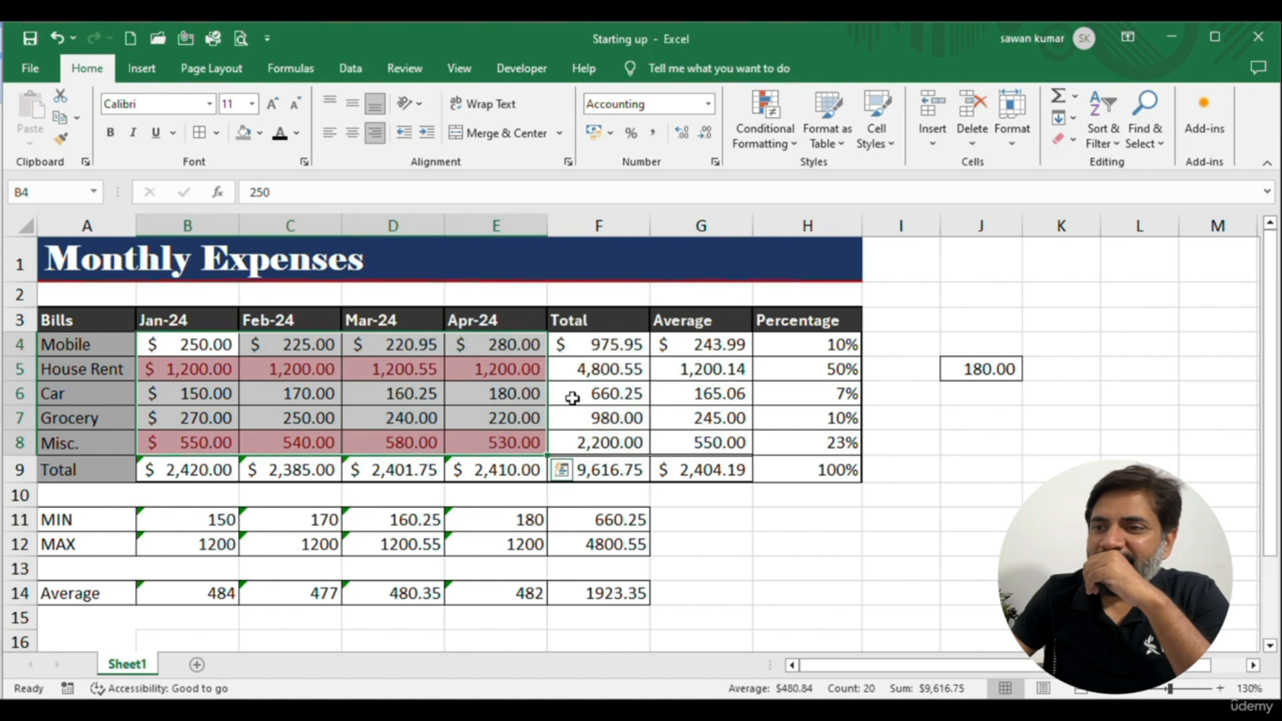
pyautogui.click(504, 441)
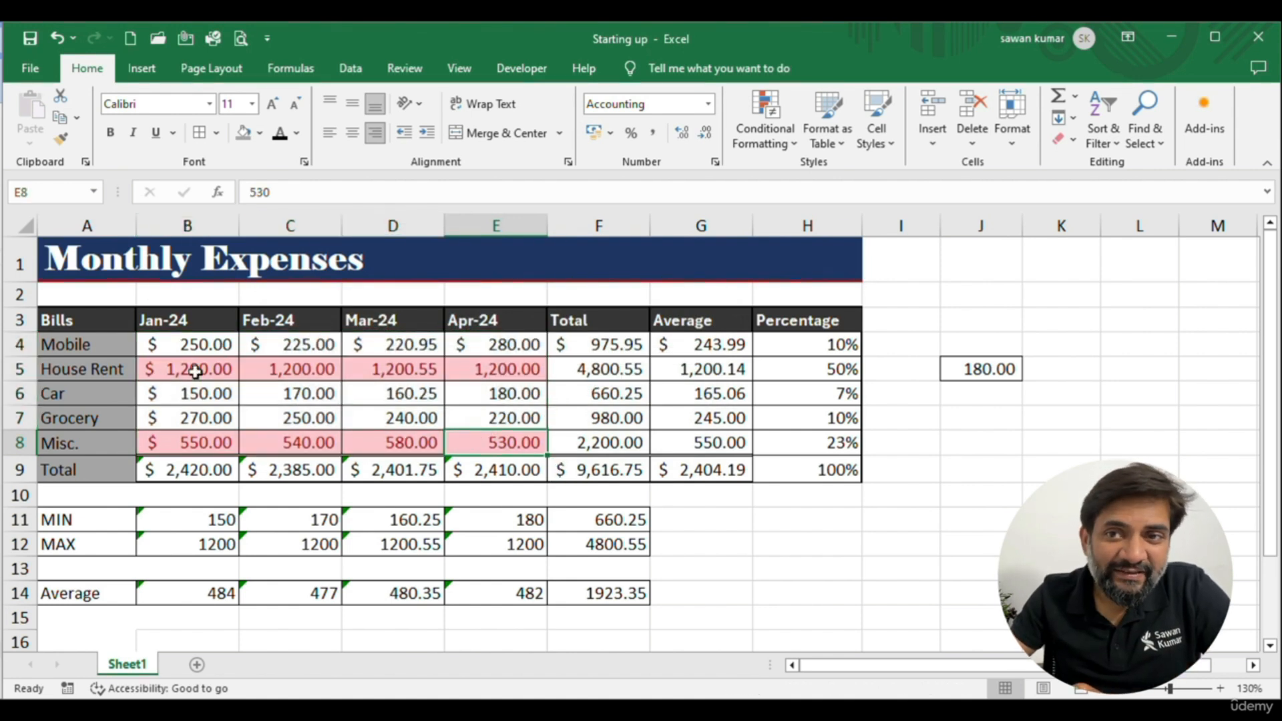
# Try 350 as the January Misc. amount in B8 to test the highlight rule, and undo the change
pyautogui.click(203, 419)
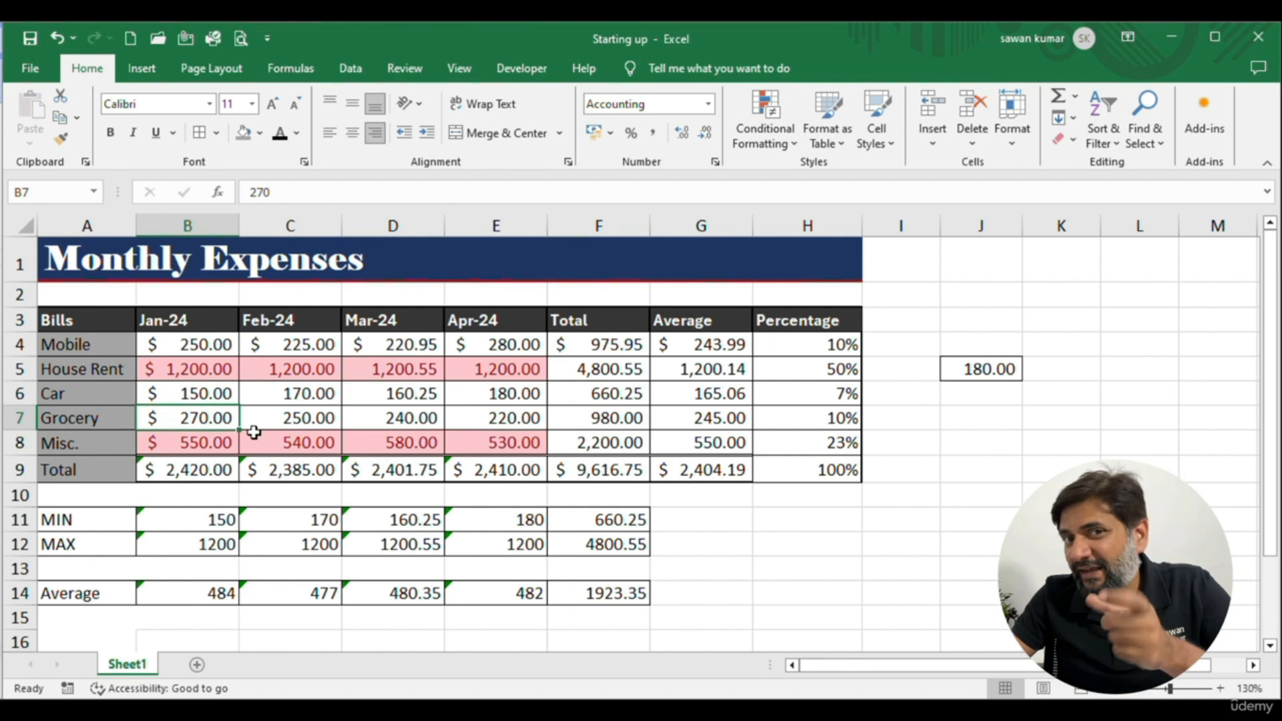
pyautogui.click(164, 446)
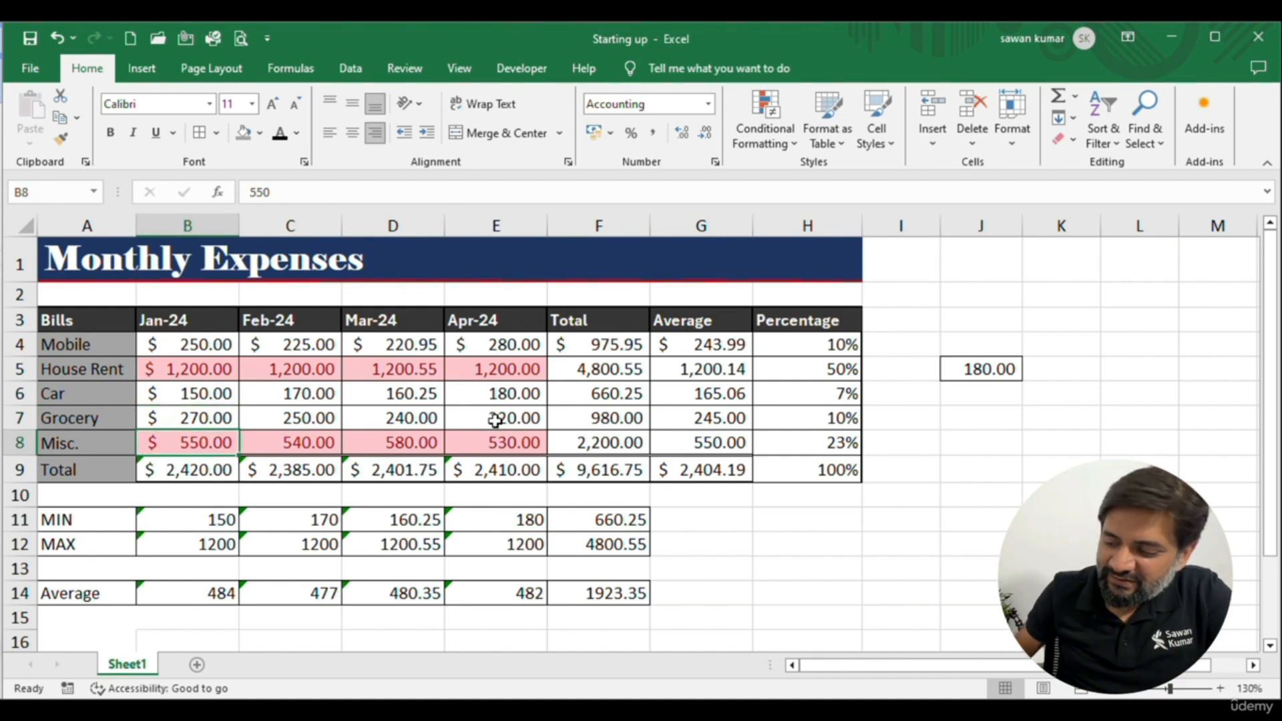
pyautogui.write('350')
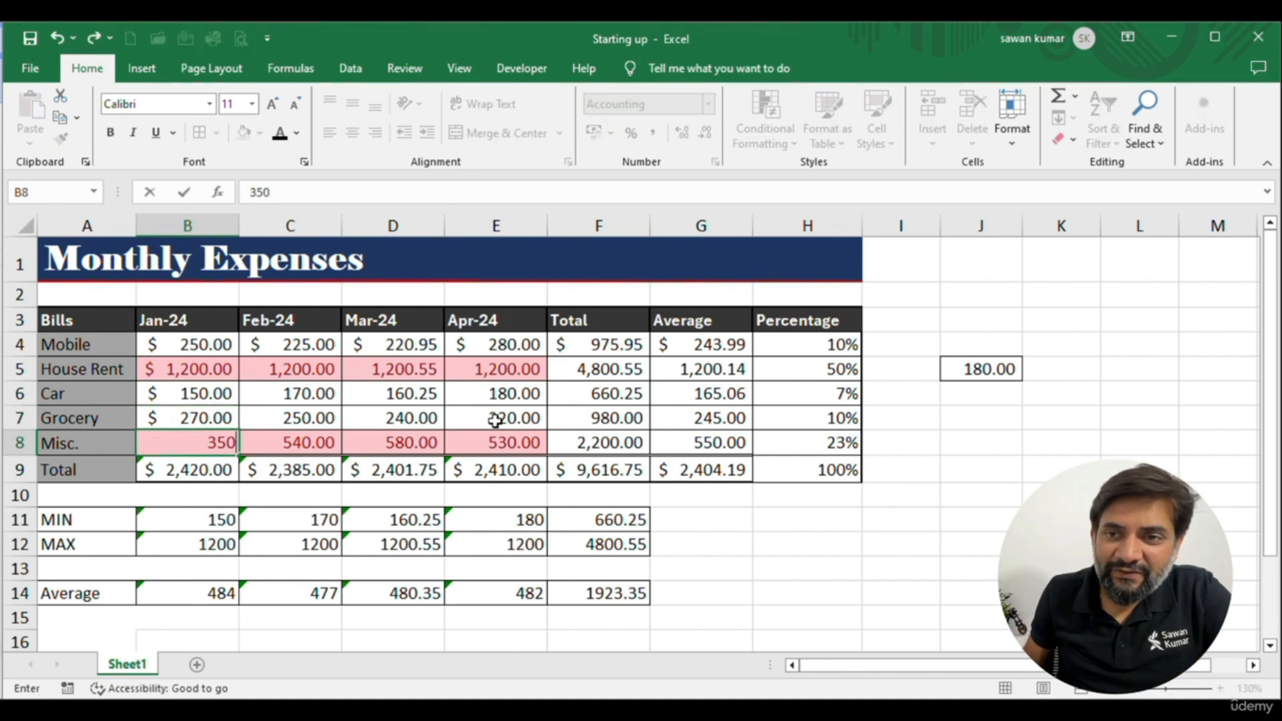
pyautogui.press('Return')
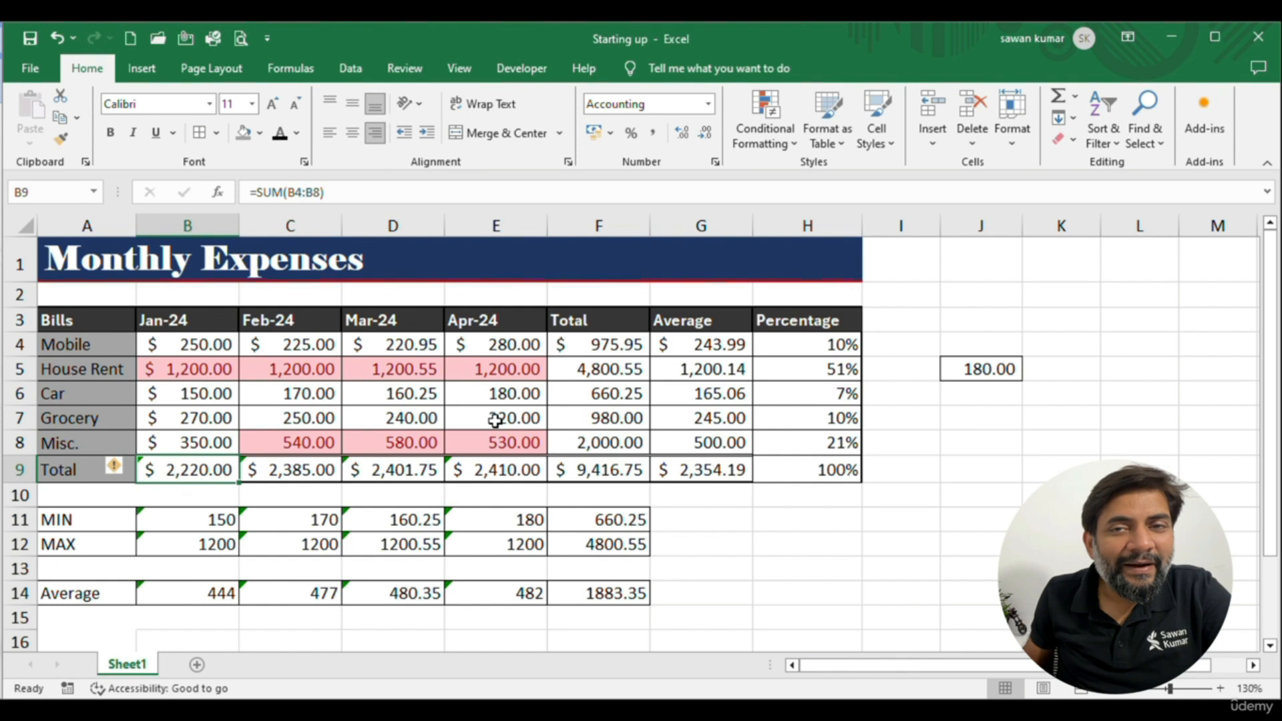
pyautogui.hotkey('ctrl', 'z')
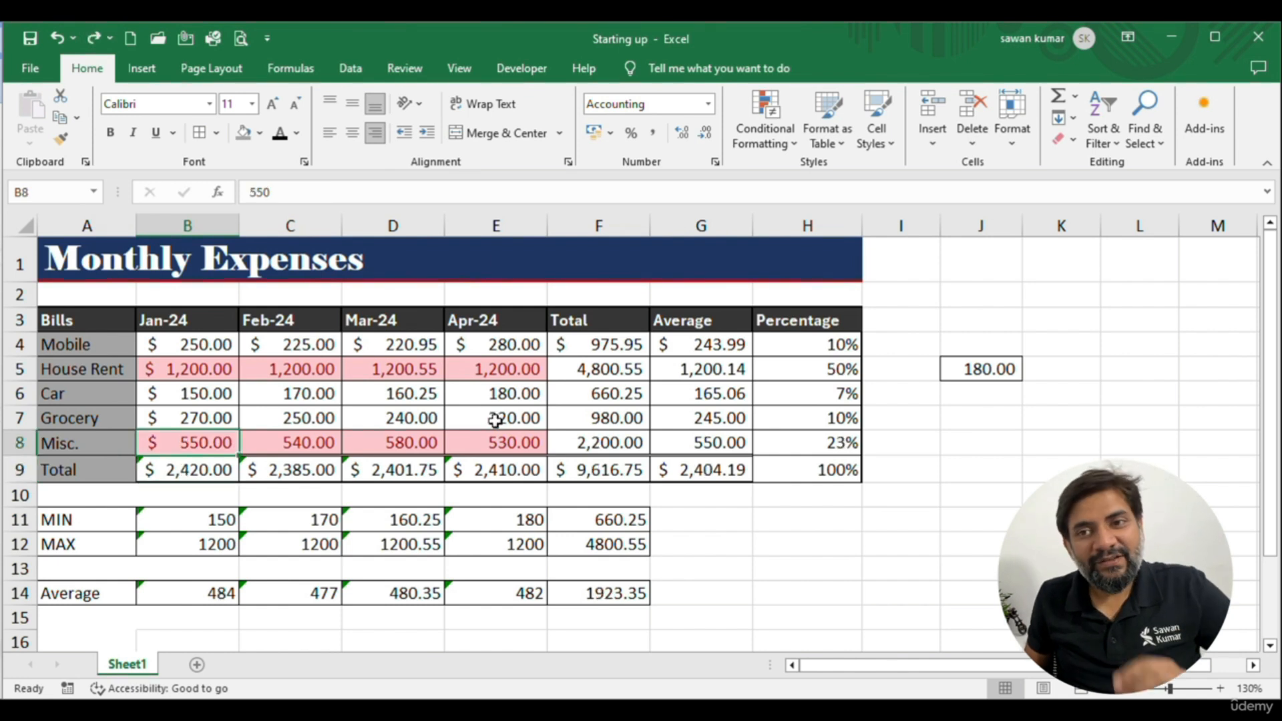
pyautogui.press('Up')
pyautogui.press('Up')
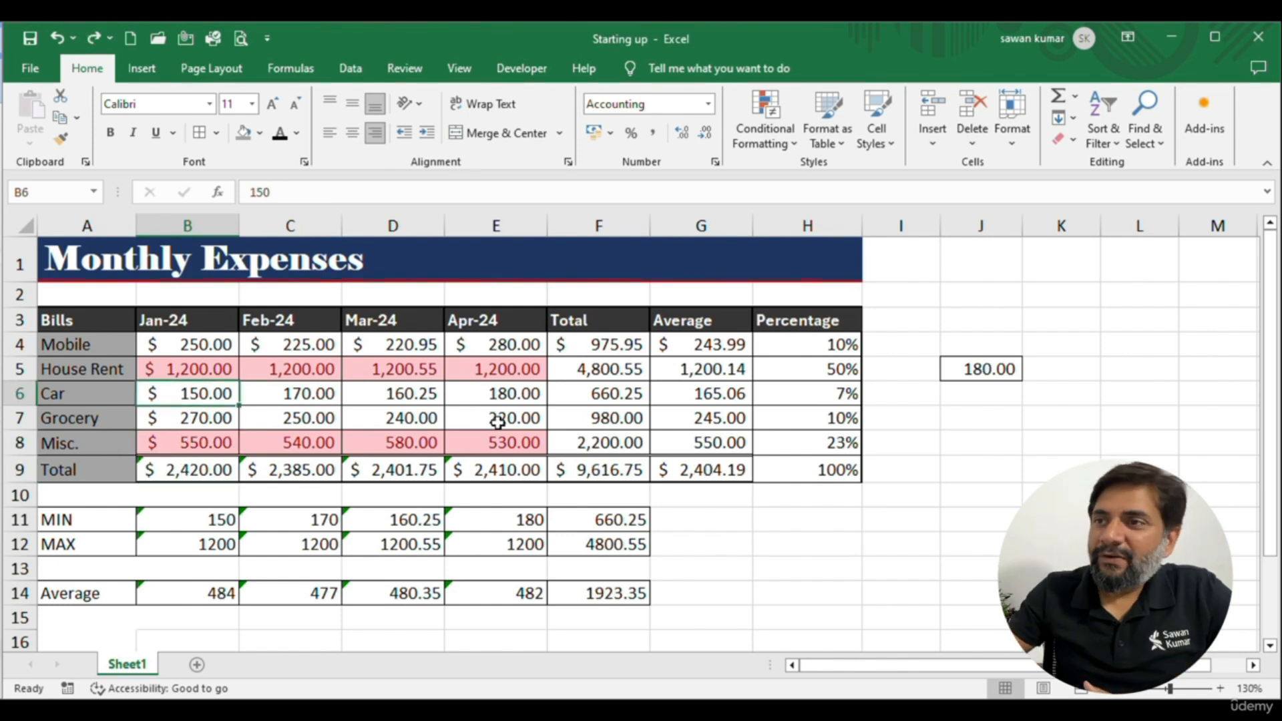
# Add a 2-Color Scale formatting rule to B4:E8 with the minimum type set to Number and its value to 500
pyautogui.moveTo(167, 344); pyautogui.dragTo(527, 442)
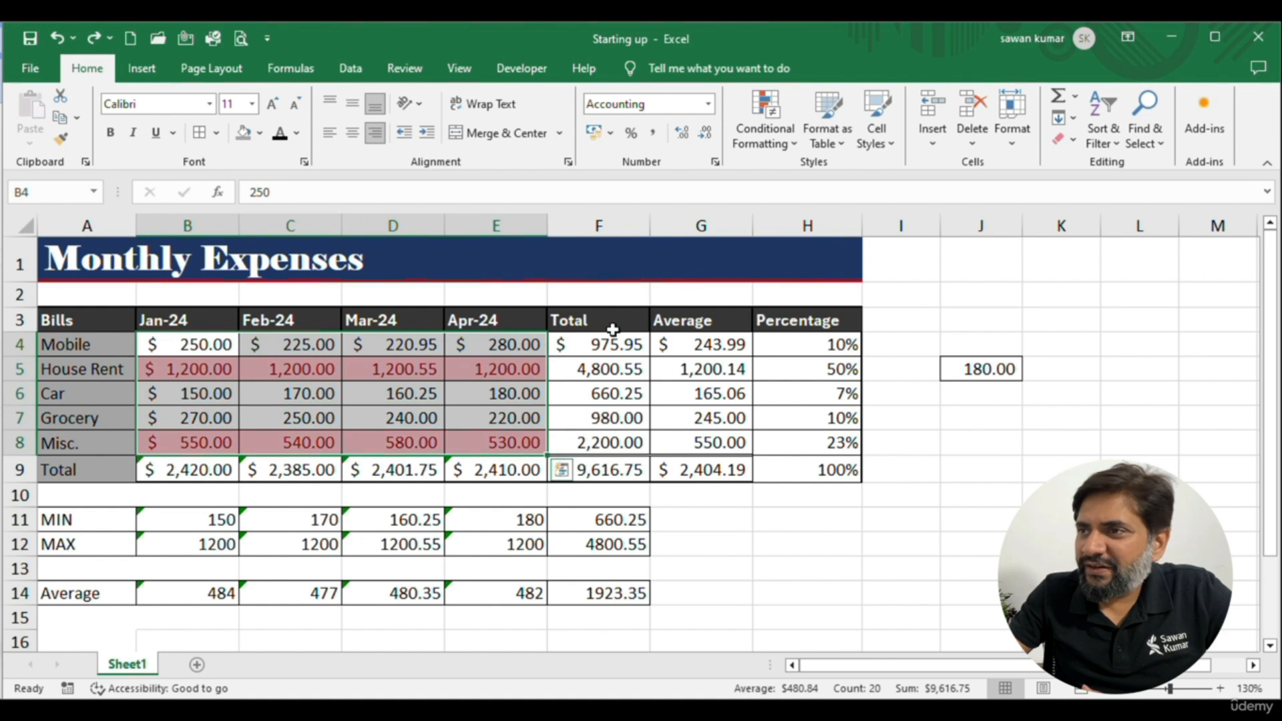
pyautogui.click(743, 147)
pyautogui.click(795, 345)
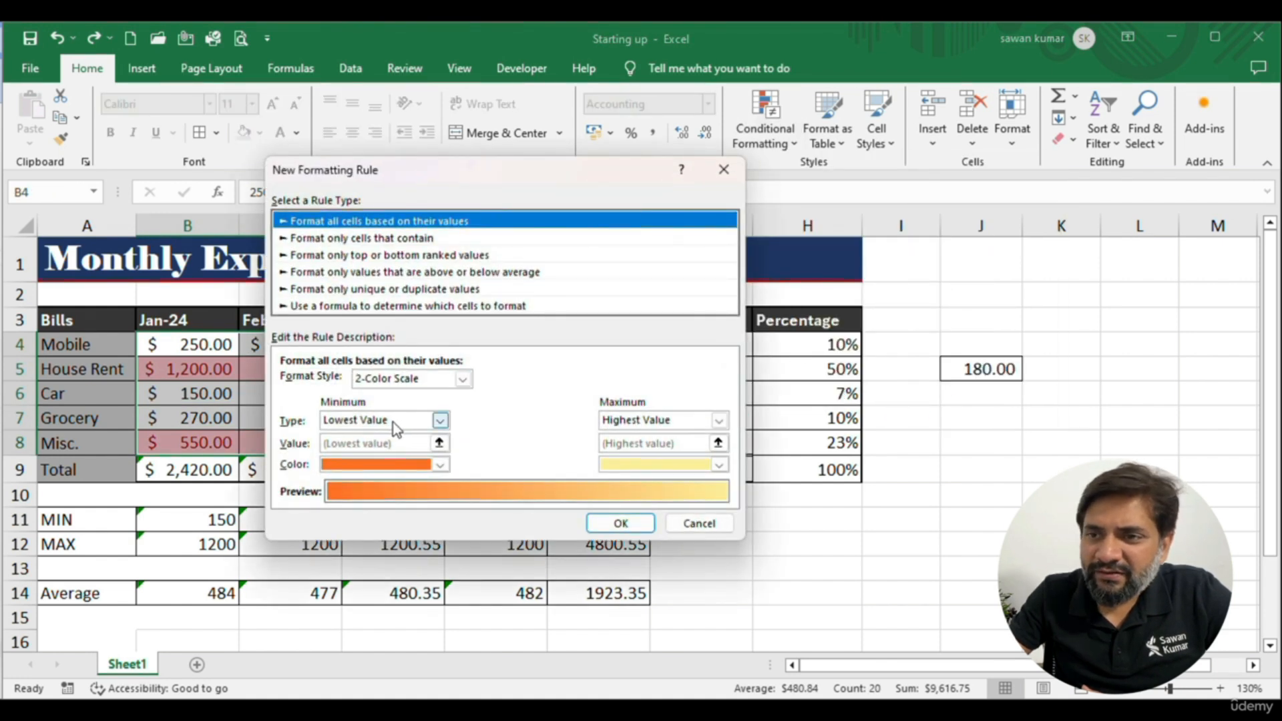
pyautogui.click(373, 422)
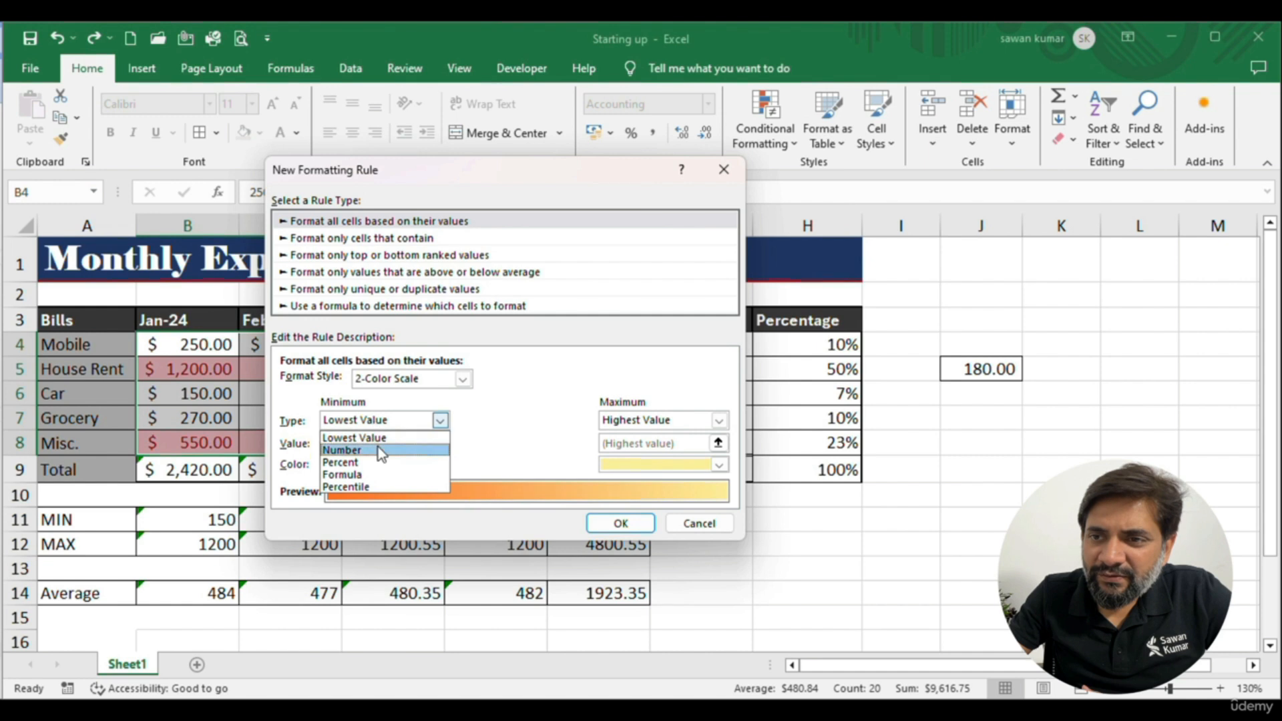
pyautogui.click(378, 449)
pyautogui.click(379, 444)
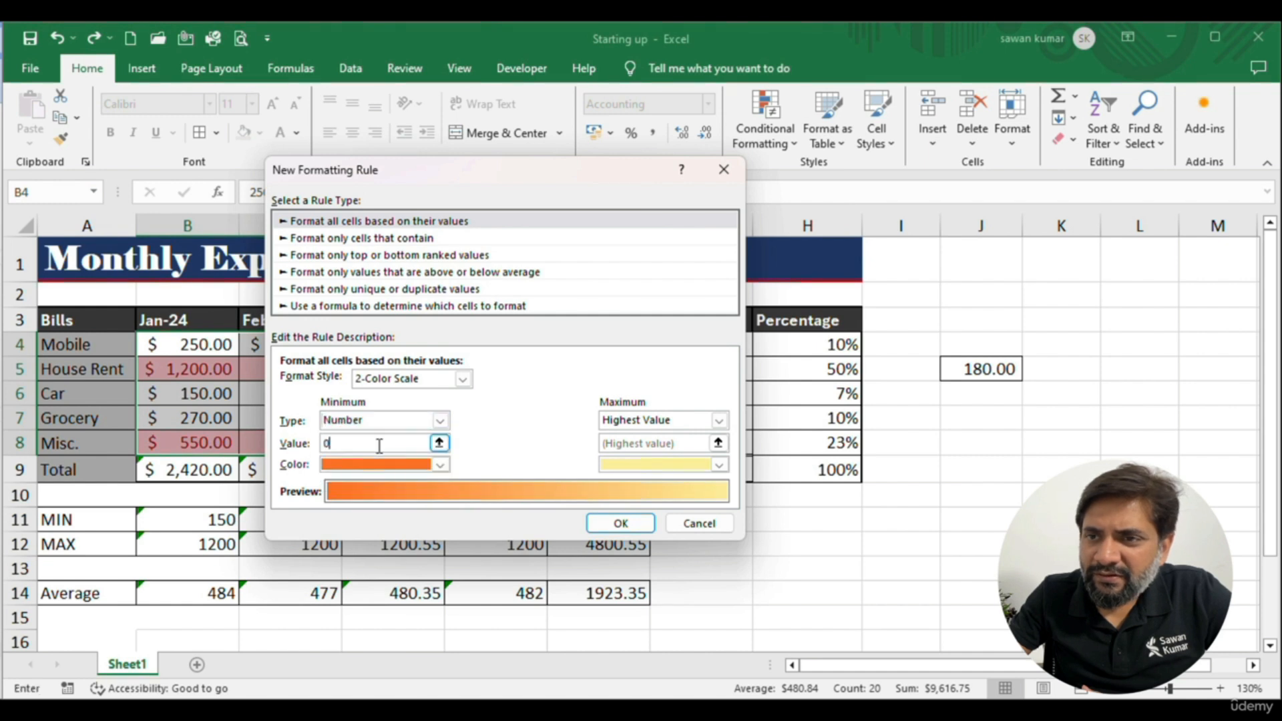
pyautogui.write('00')
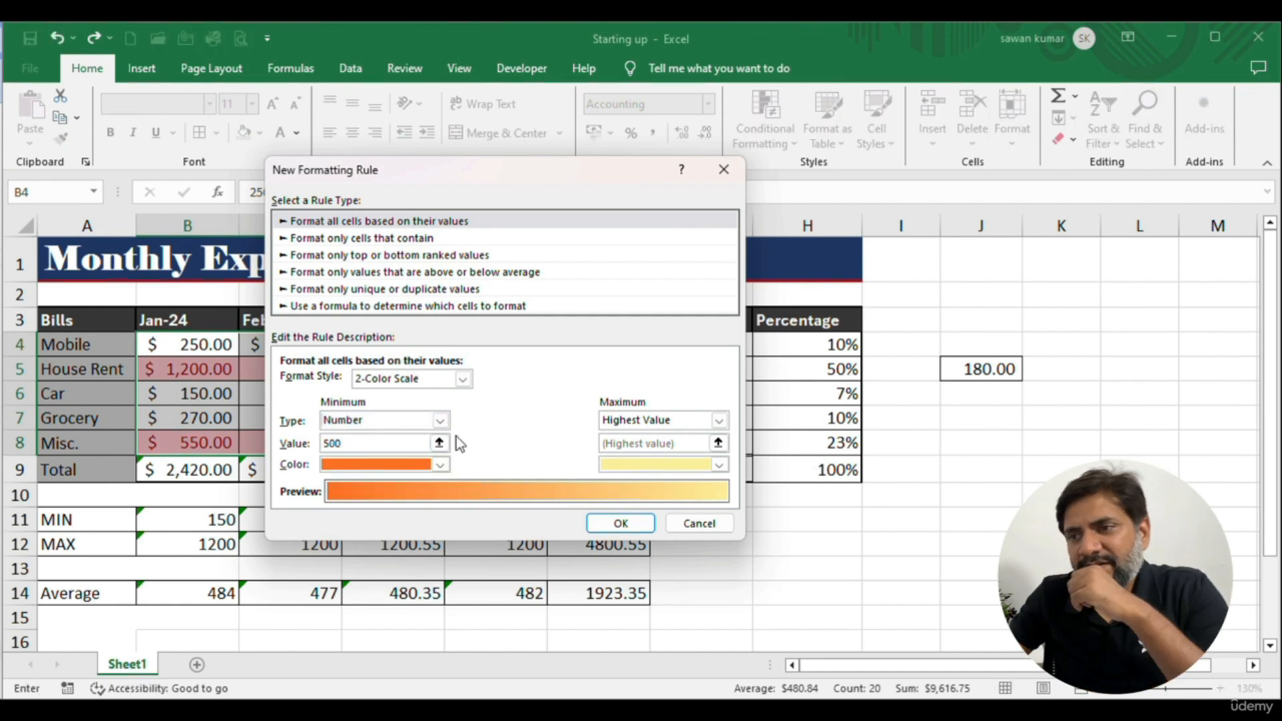
pyautogui.click(608, 522)
pyautogui.click(510, 519)
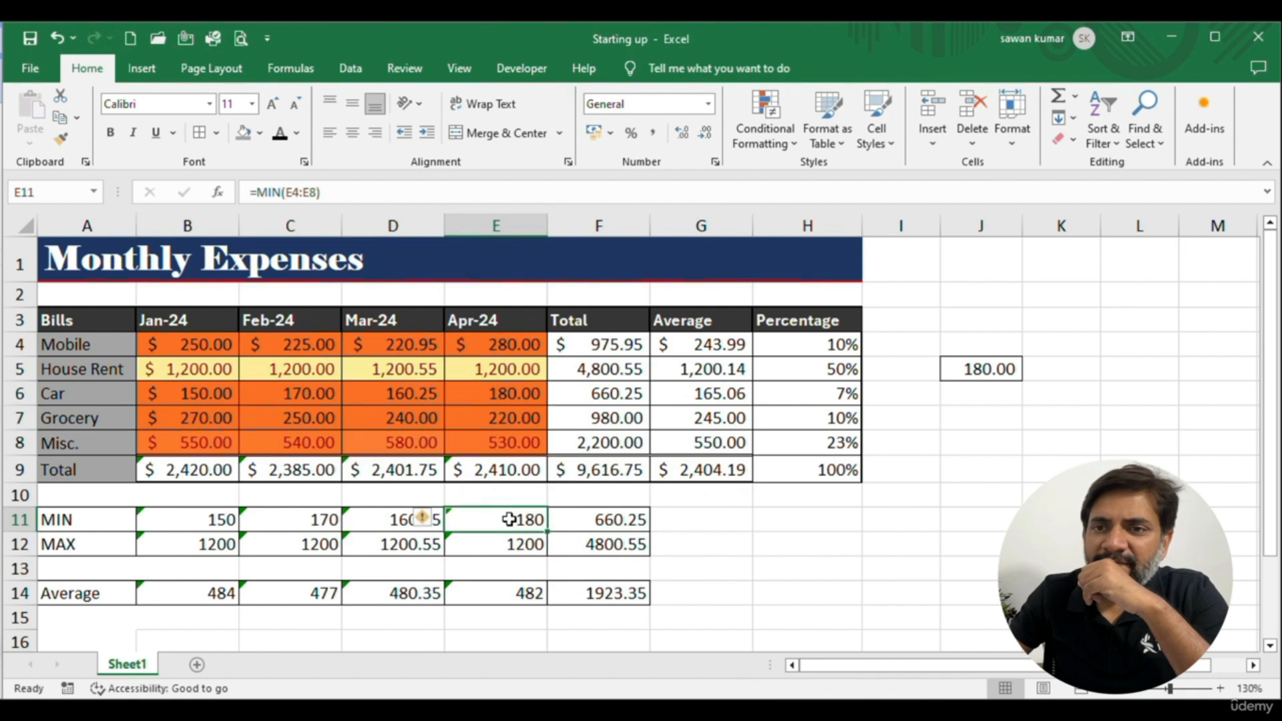
# Delete the Graded Color Scale rule for B4:E8 in the Conditional Formatting Rules Manager
pyautogui.moveTo(158, 343); pyautogui.dragTo(484, 441)
pyautogui.click(768, 149)
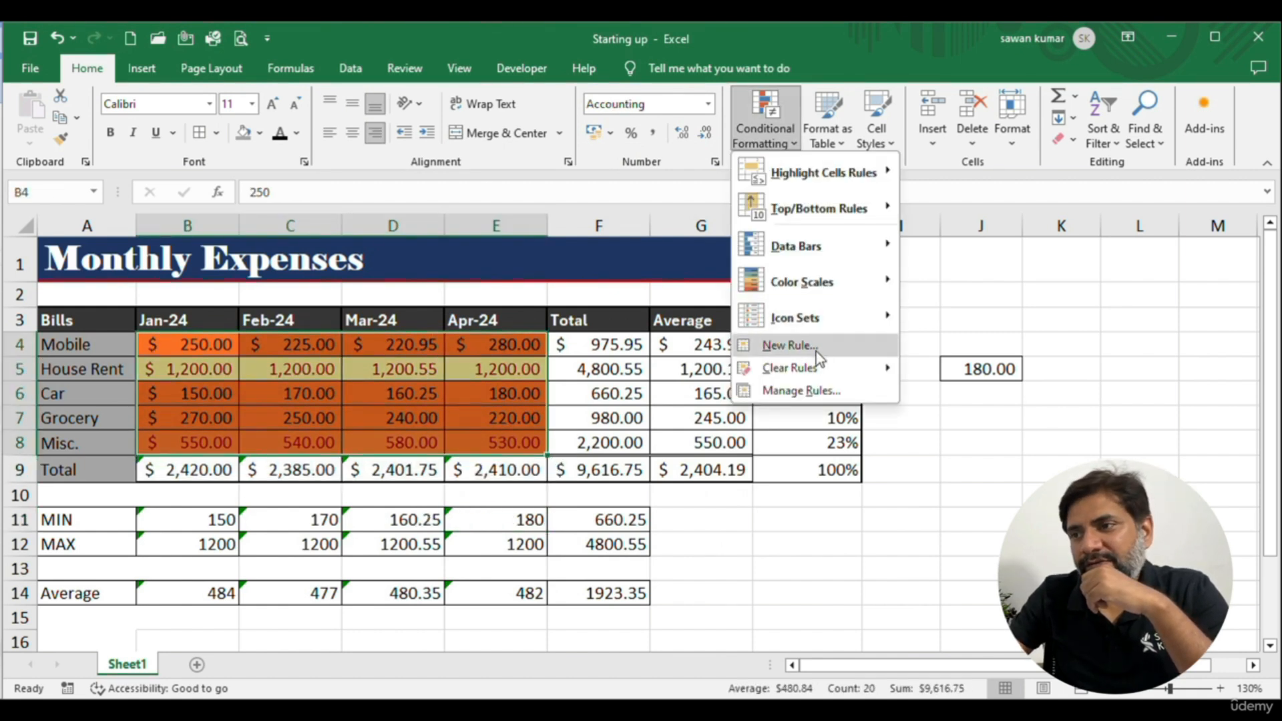
pyautogui.click(808, 387)
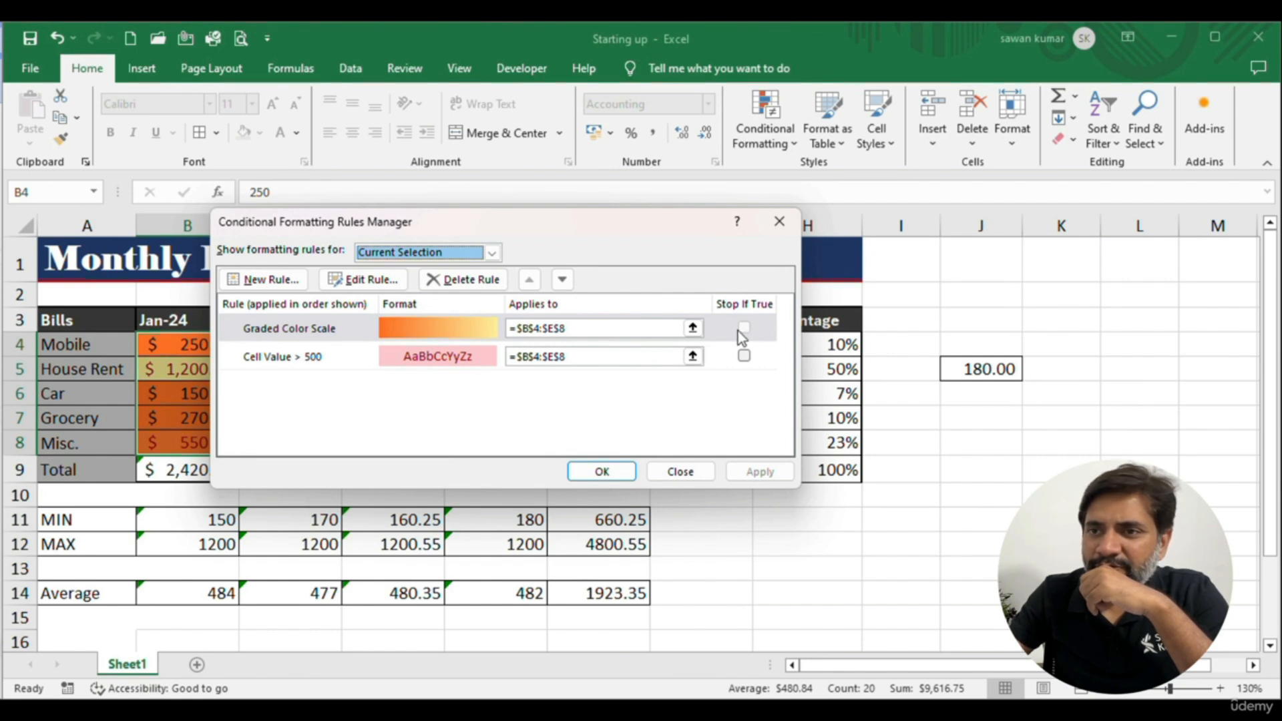
pyautogui.click(359, 331)
pyautogui.click(463, 279)
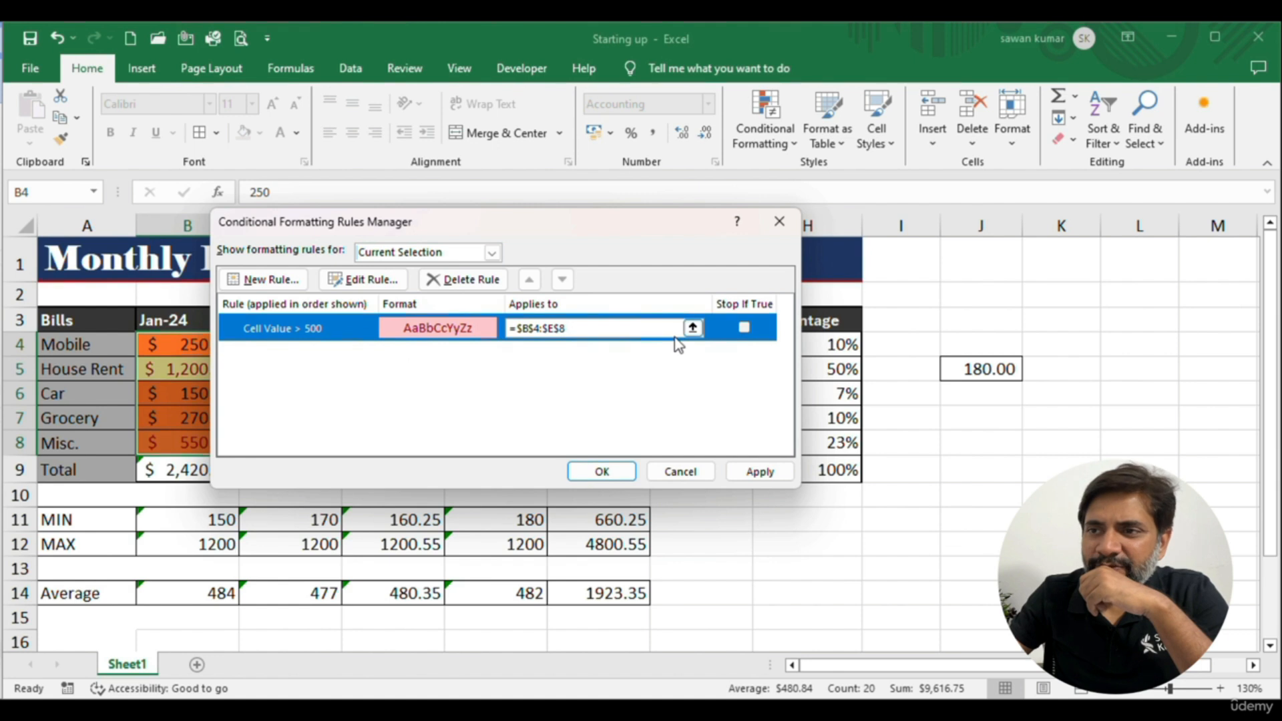
# Edit the Cell Value > 500 rule's format and set its font color to standard red
pyautogui.doubleClick(440, 336)
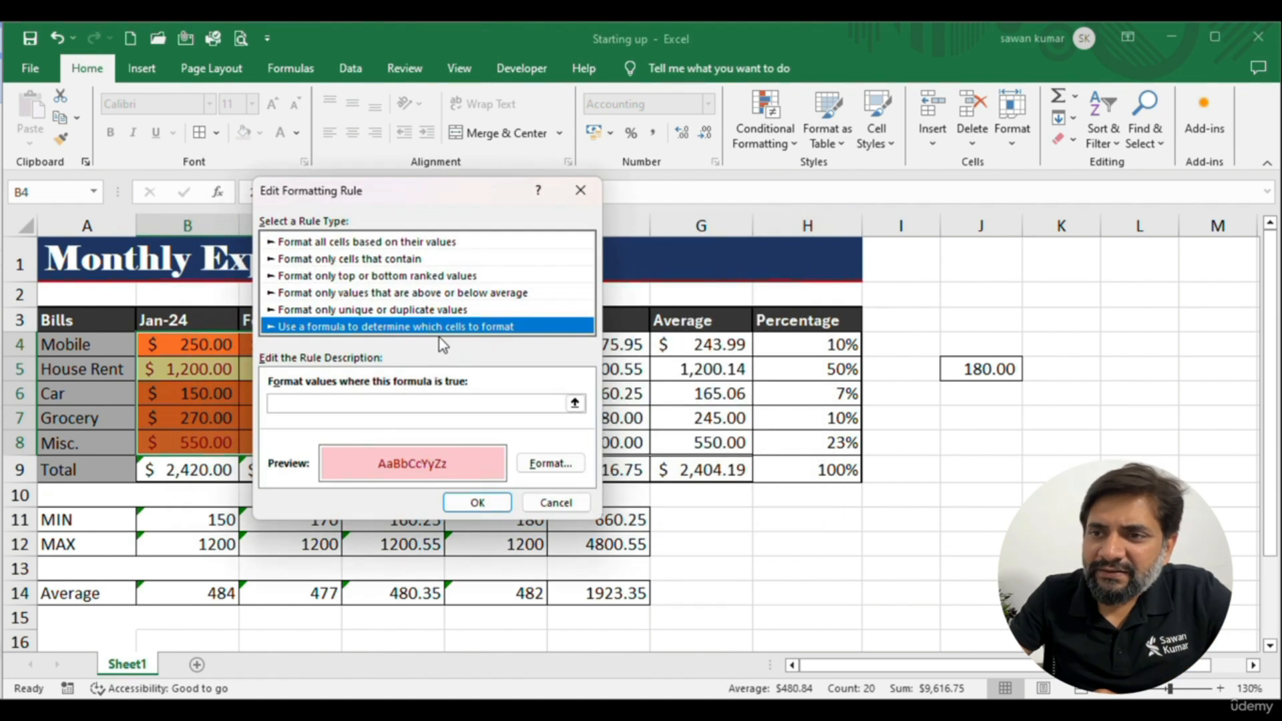
pyautogui.click(546, 463)
pyautogui.click(574, 273)
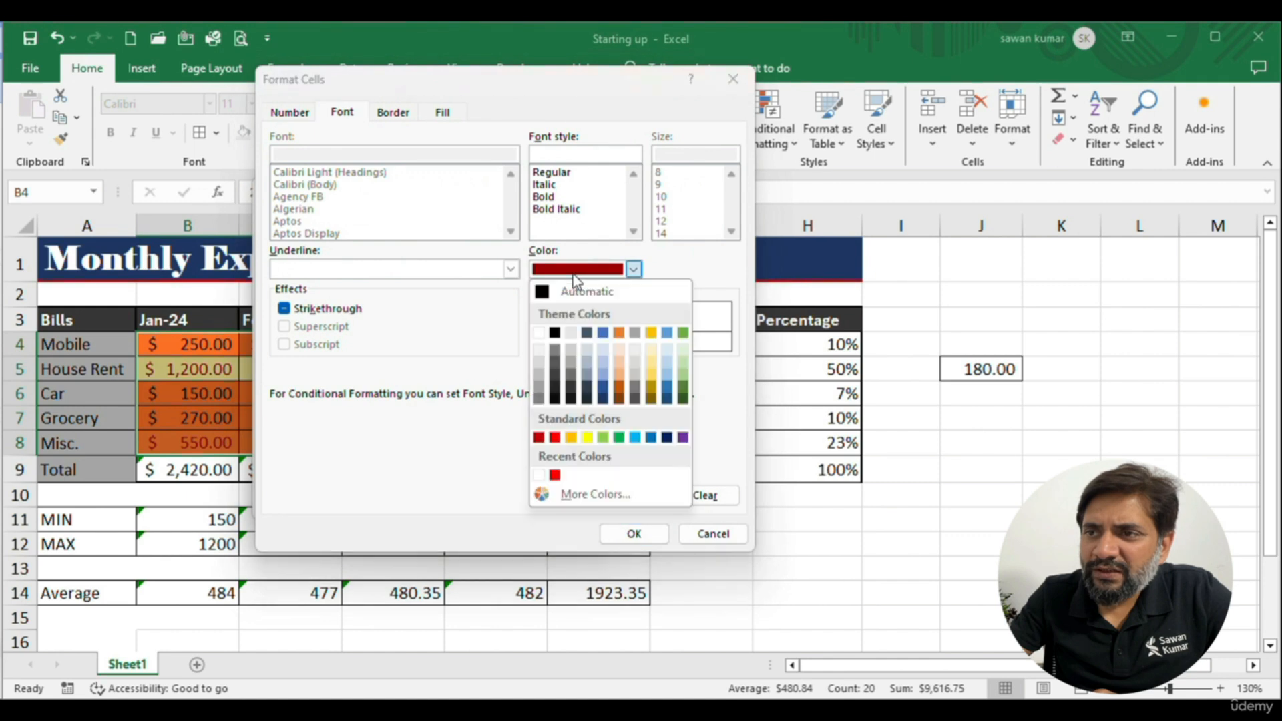
pyautogui.click(573, 274)
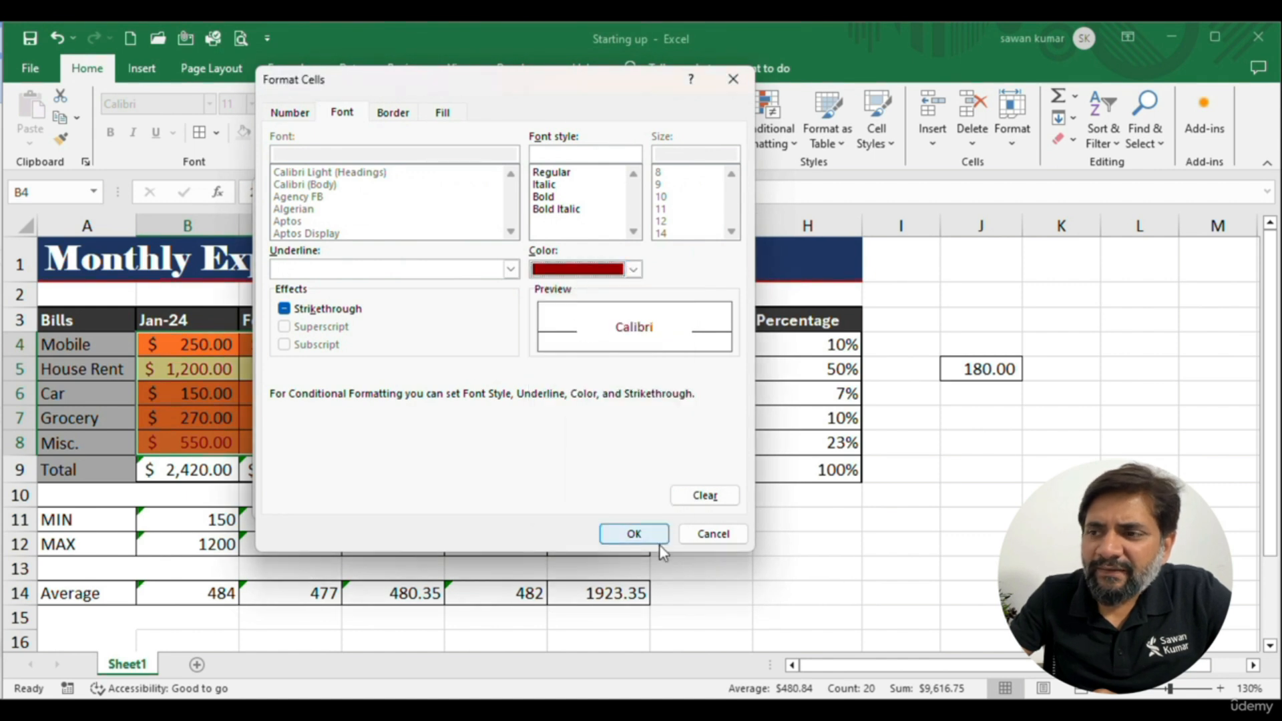
pyautogui.click(596, 278)
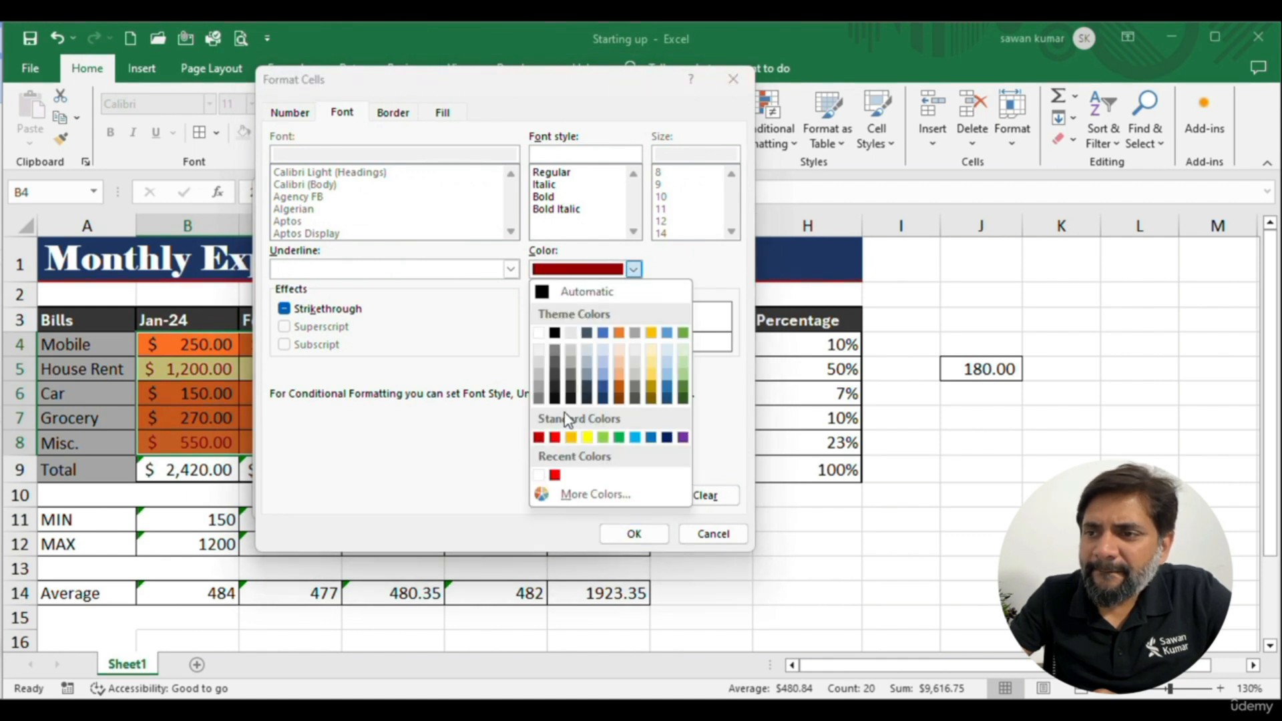
pyautogui.click(559, 434)
pyautogui.click(634, 534)
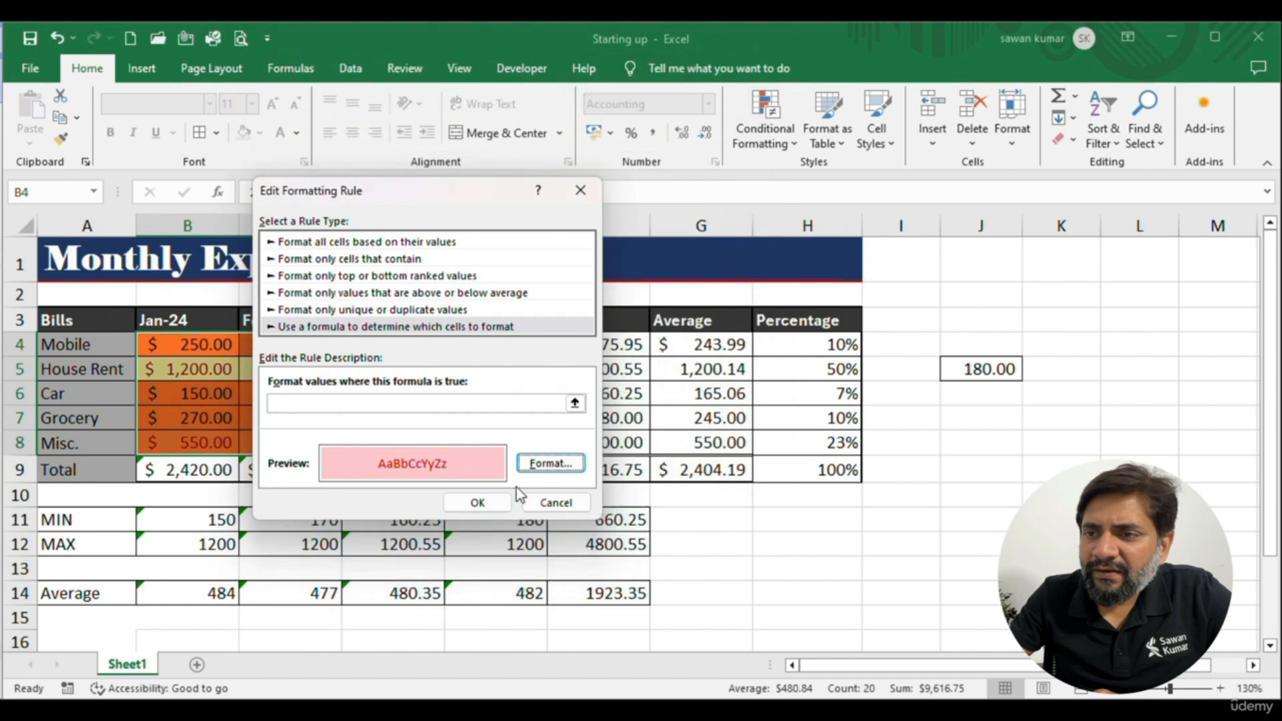
pyautogui.click(478, 502)
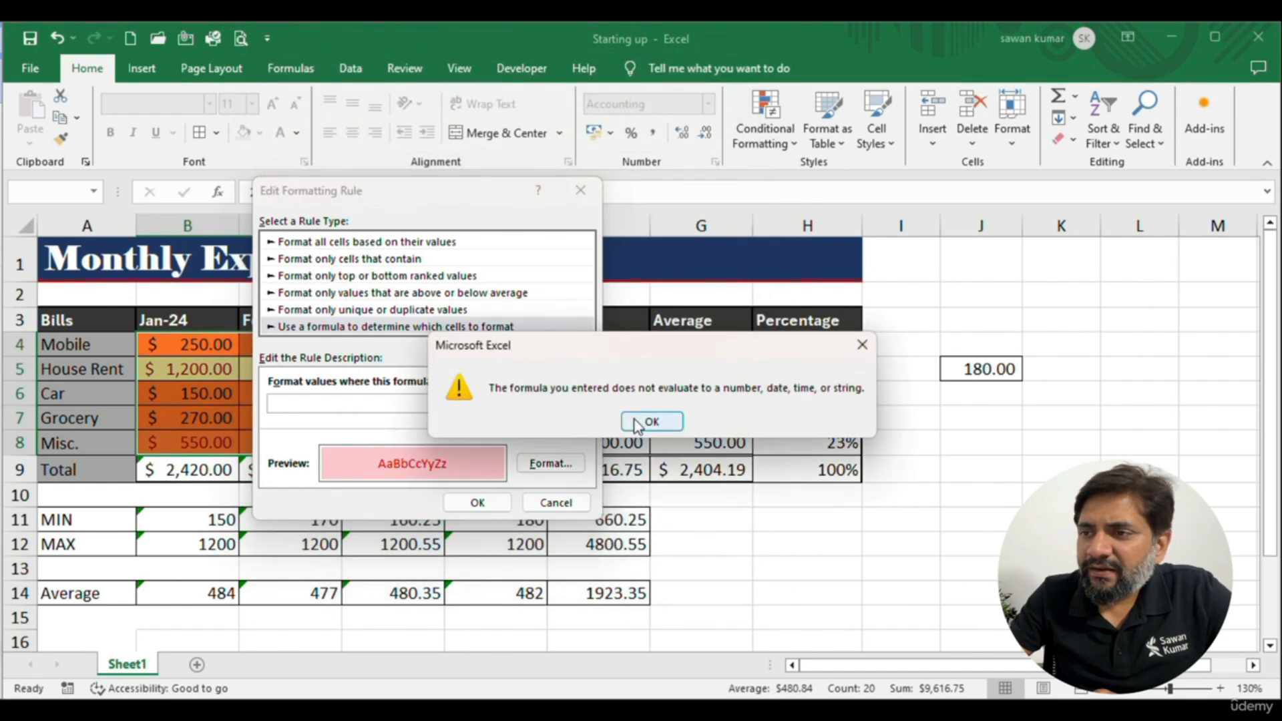
pyautogui.click(636, 421)
pyautogui.click(557, 502)
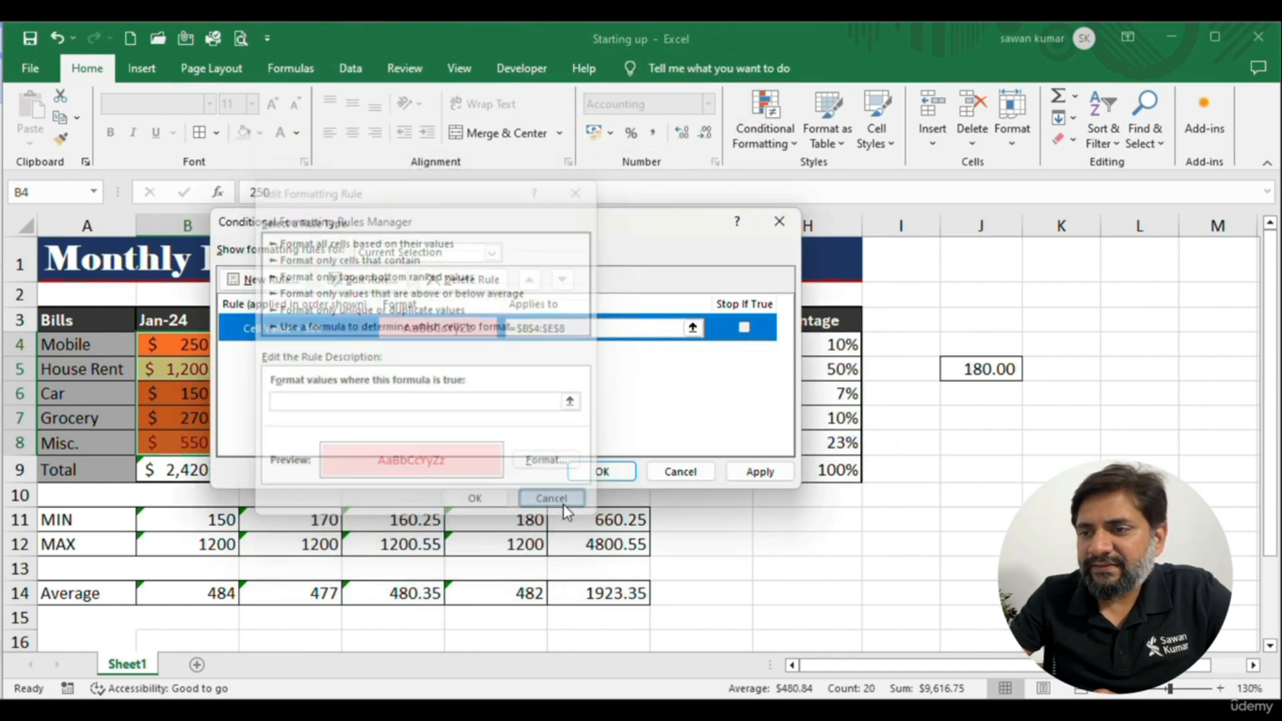
pyautogui.click(679, 471)
pyautogui.click(349, 411)
# Delete the graded color scale conditional formatting rule from the monthly expense amounts in B4:E8 and apply the change
pyautogui.moveTo(191, 347); pyautogui.dragTo(528, 441)
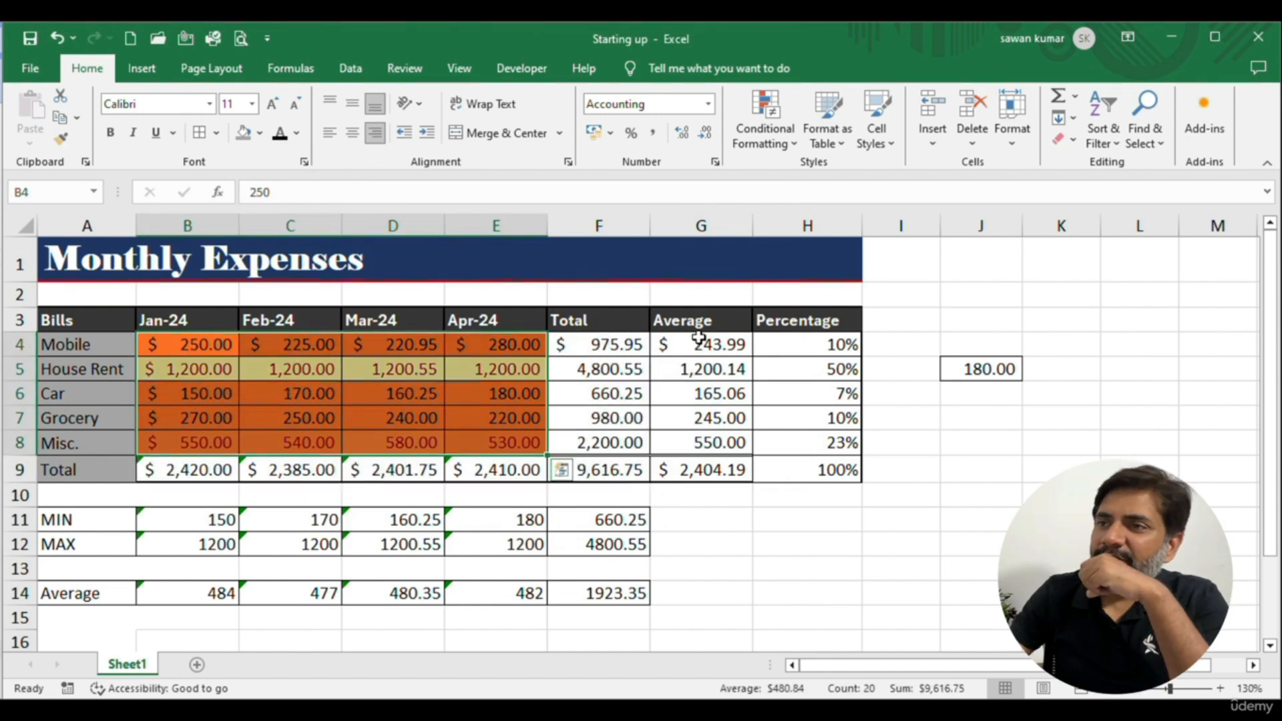
pyautogui.click(764, 133)
pyautogui.click(795, 389)
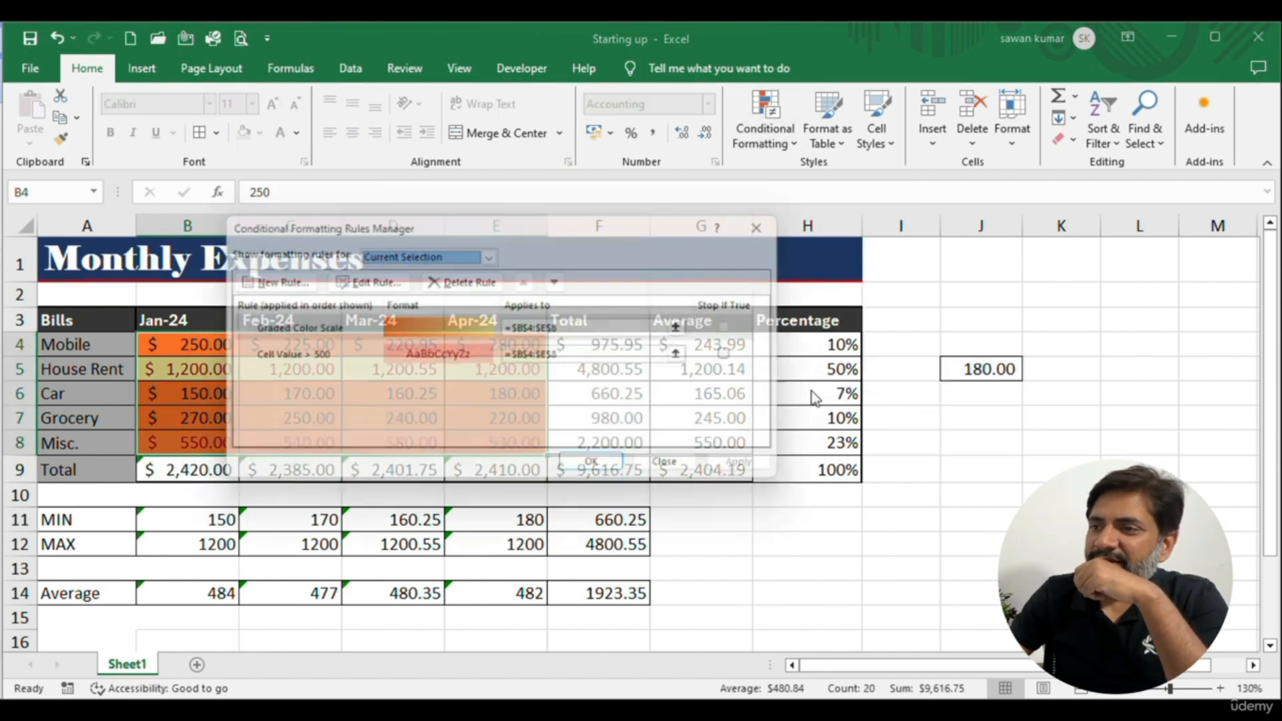
pyautogui.click(484, 328)
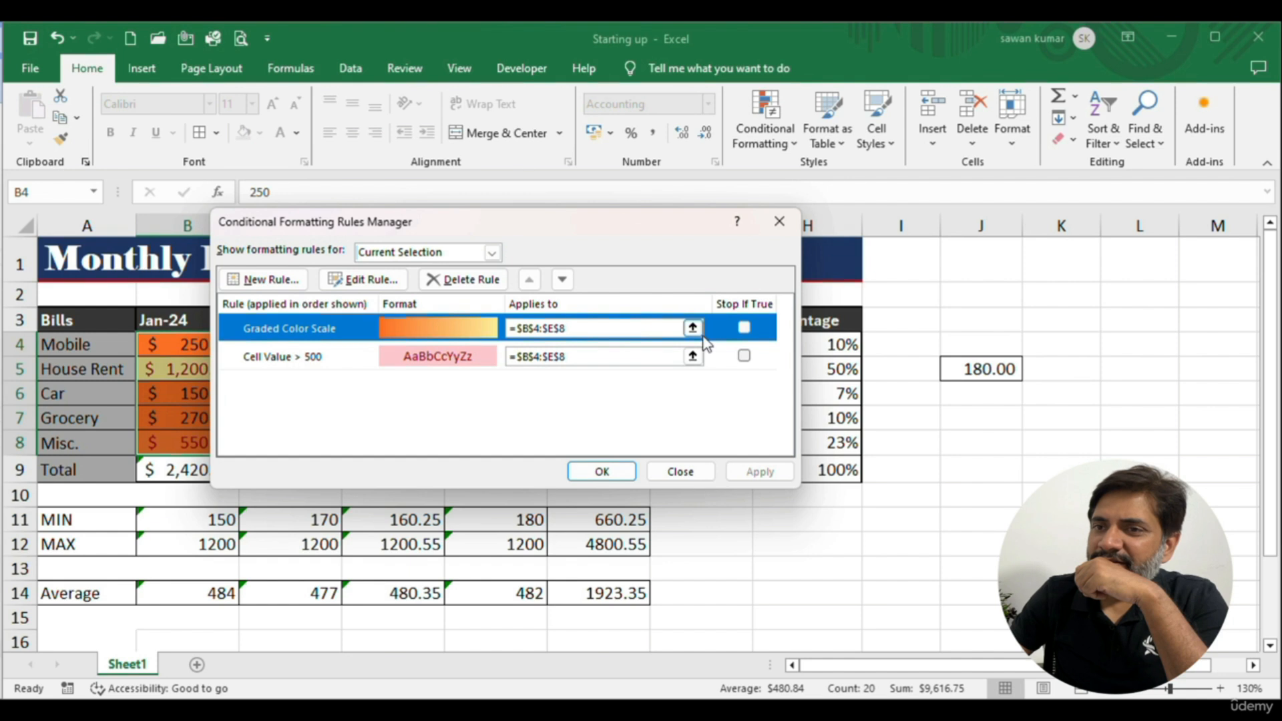
pyautogui.click(499, 281)
pyautogui.click(737, 477)
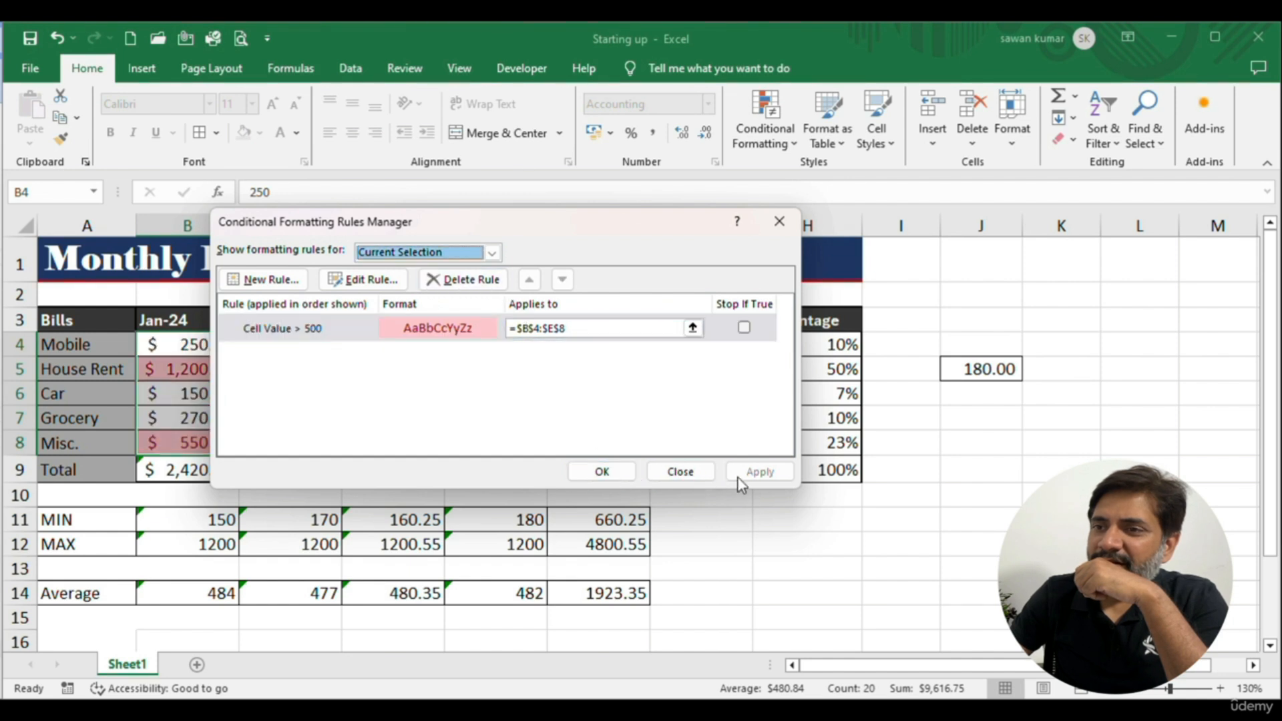
pyautogui.click(600, 472)
pyautogui.click(332, 524)
# Edit the "Cell Value > 500" rule on B4:E8, keeping its cell-value condition, and set its fill color to standard red
pyautogui.moveTo(214, 345); pyautogui.dragTo(484, 442)
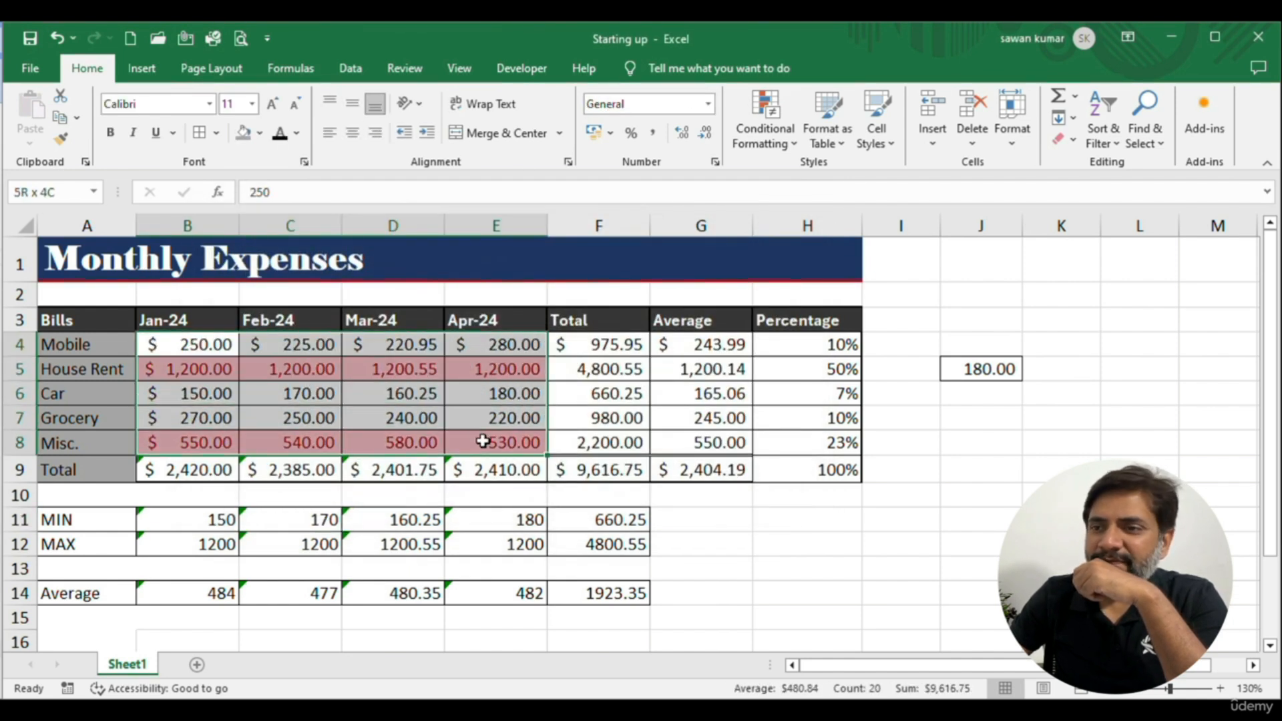
pyautogui.click(765, 126)
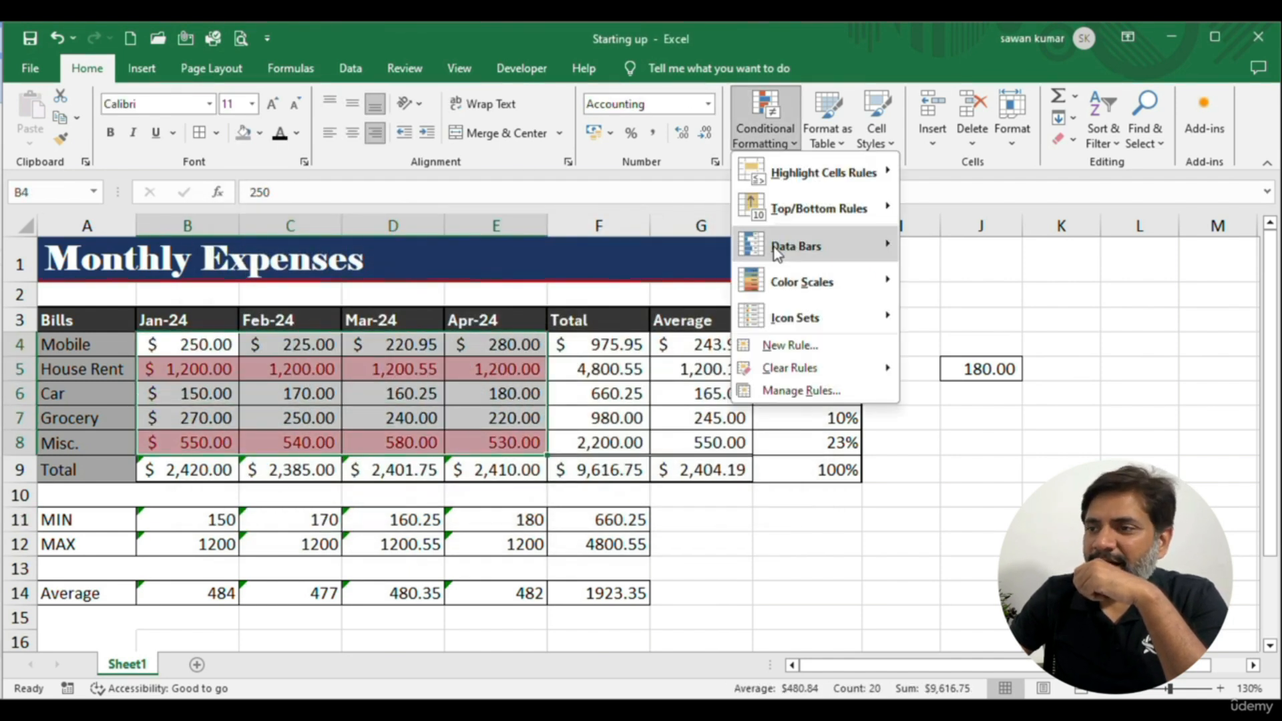
pyautogui.click(800, 391)
pyautogui.click(436, 334)
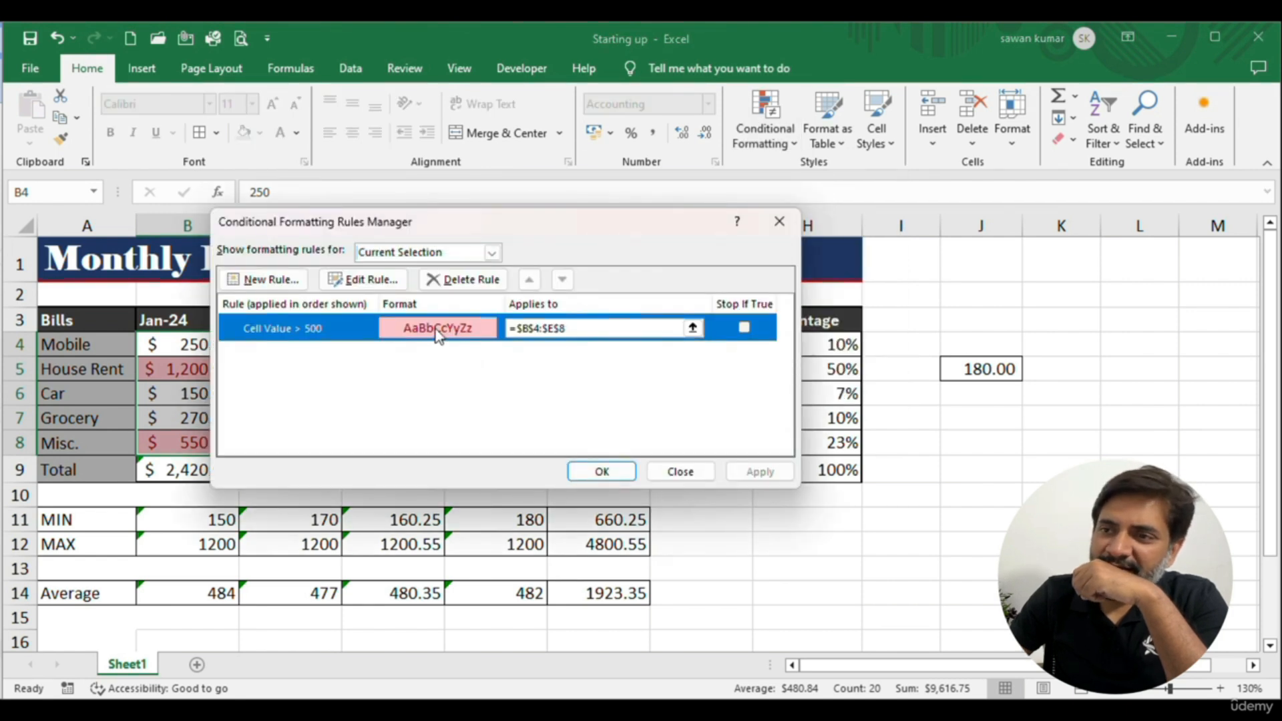
pyautogui.click(363, 280)
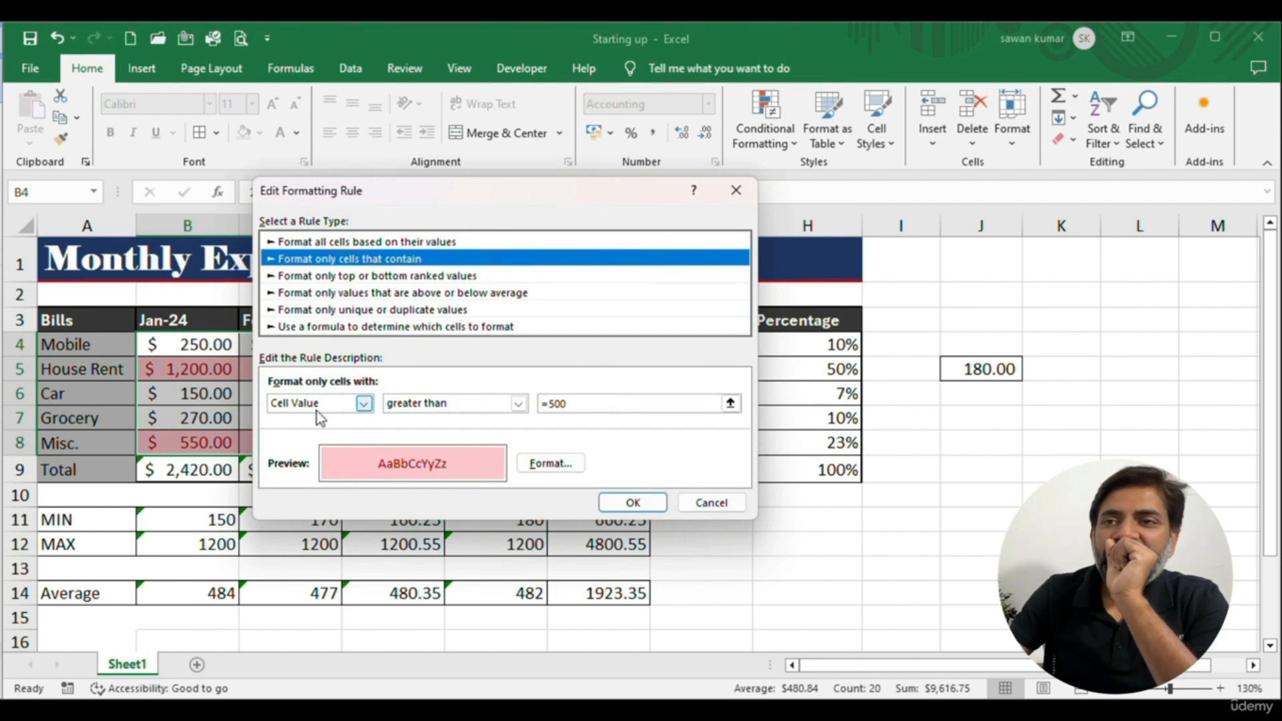
pyautogui.click(348, 244)
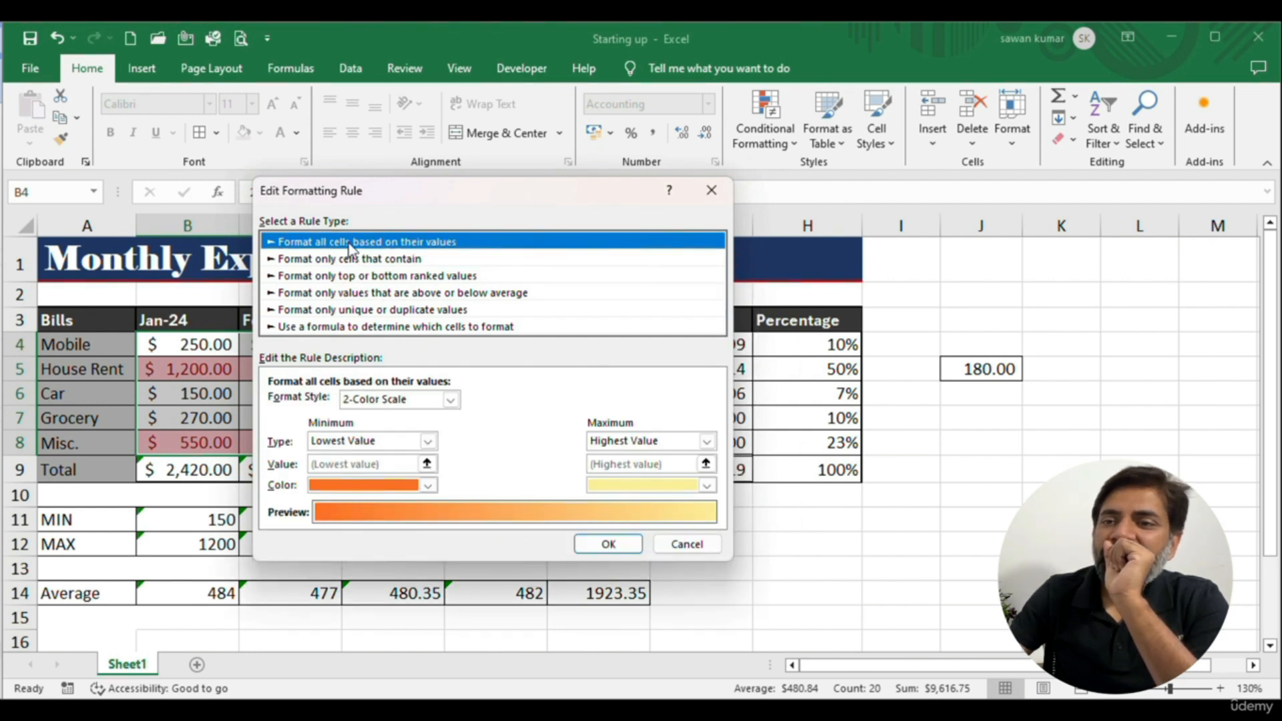
pyautogui.click(362, 259)
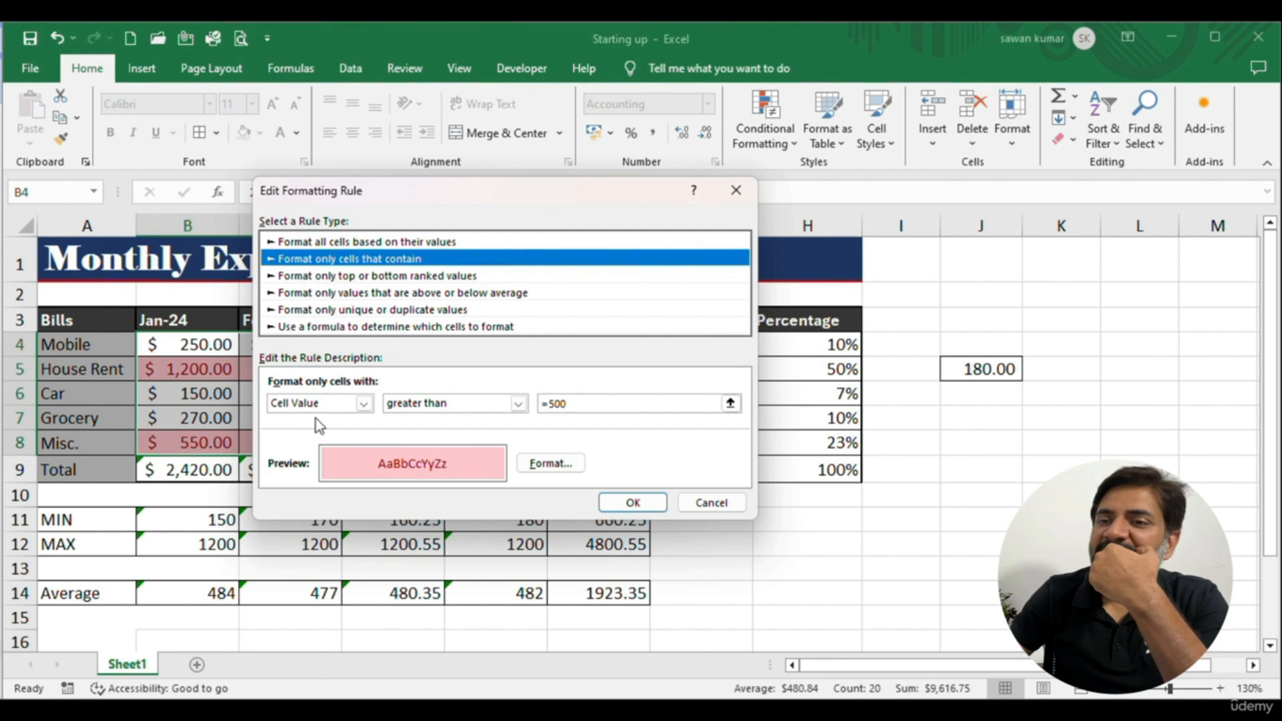
pyautogui.click(566, 464)
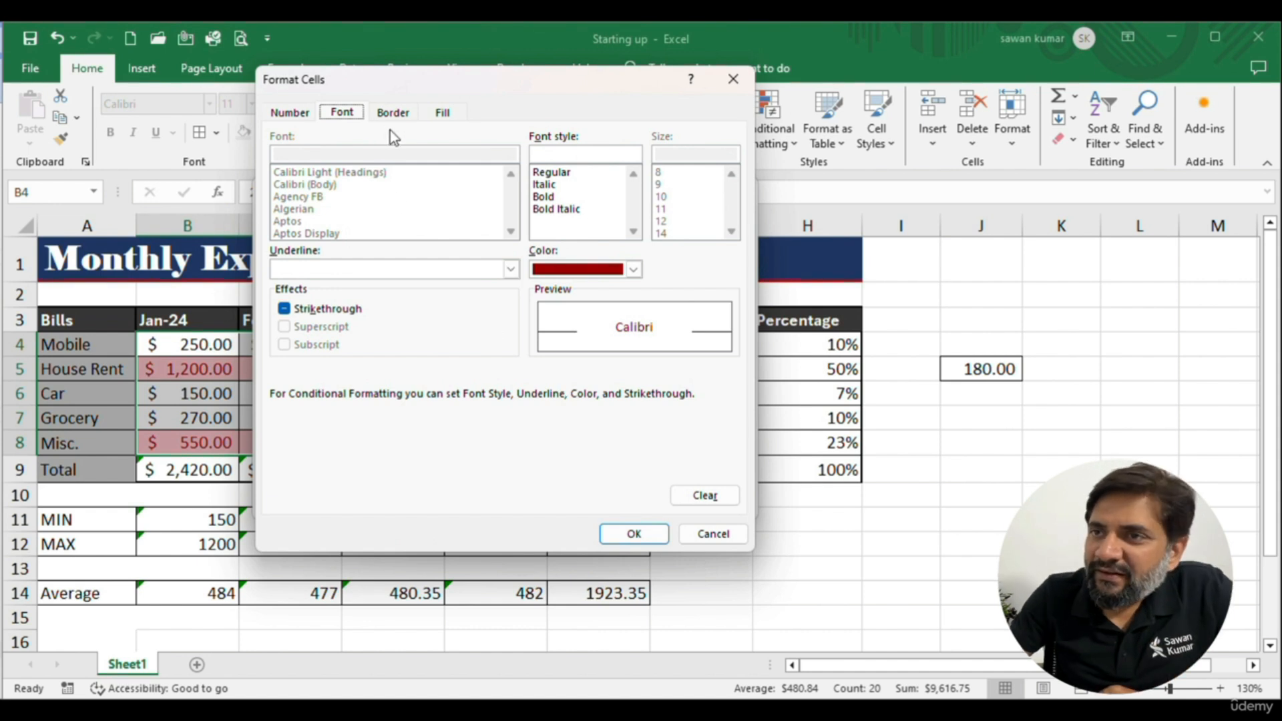
pyautogui.click(443, 113)
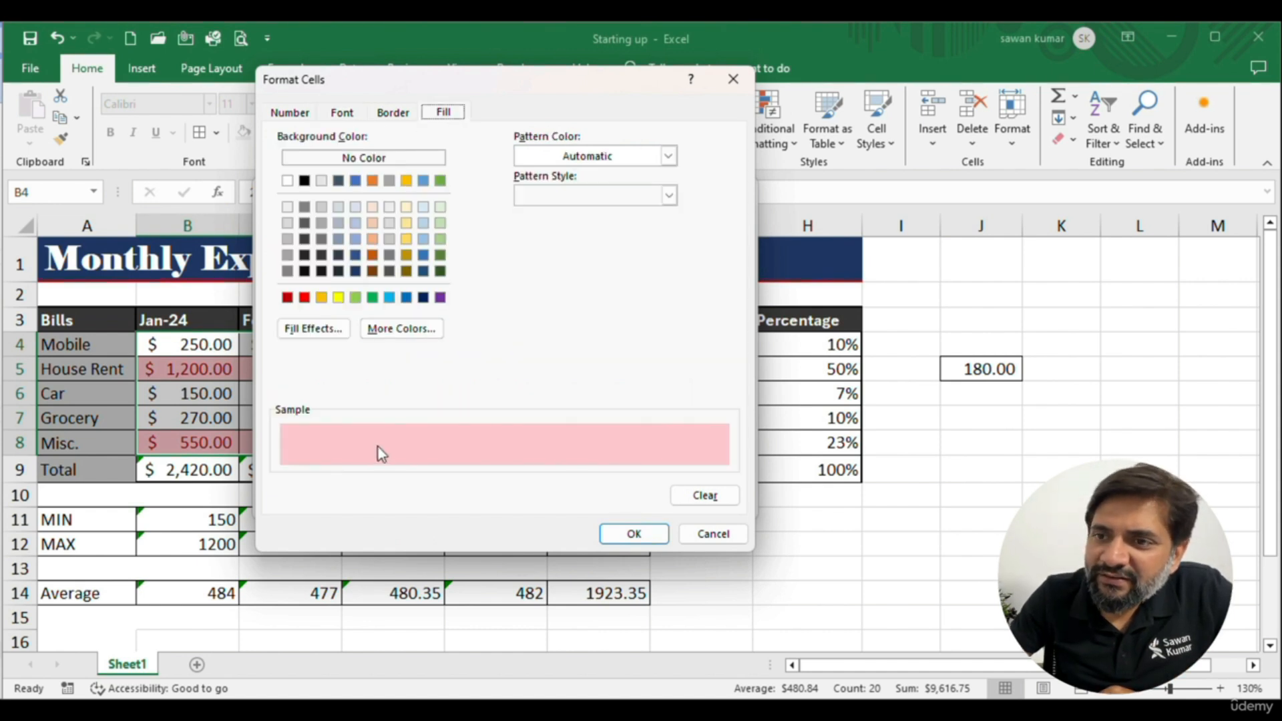
pyautogui.click(305, 297)
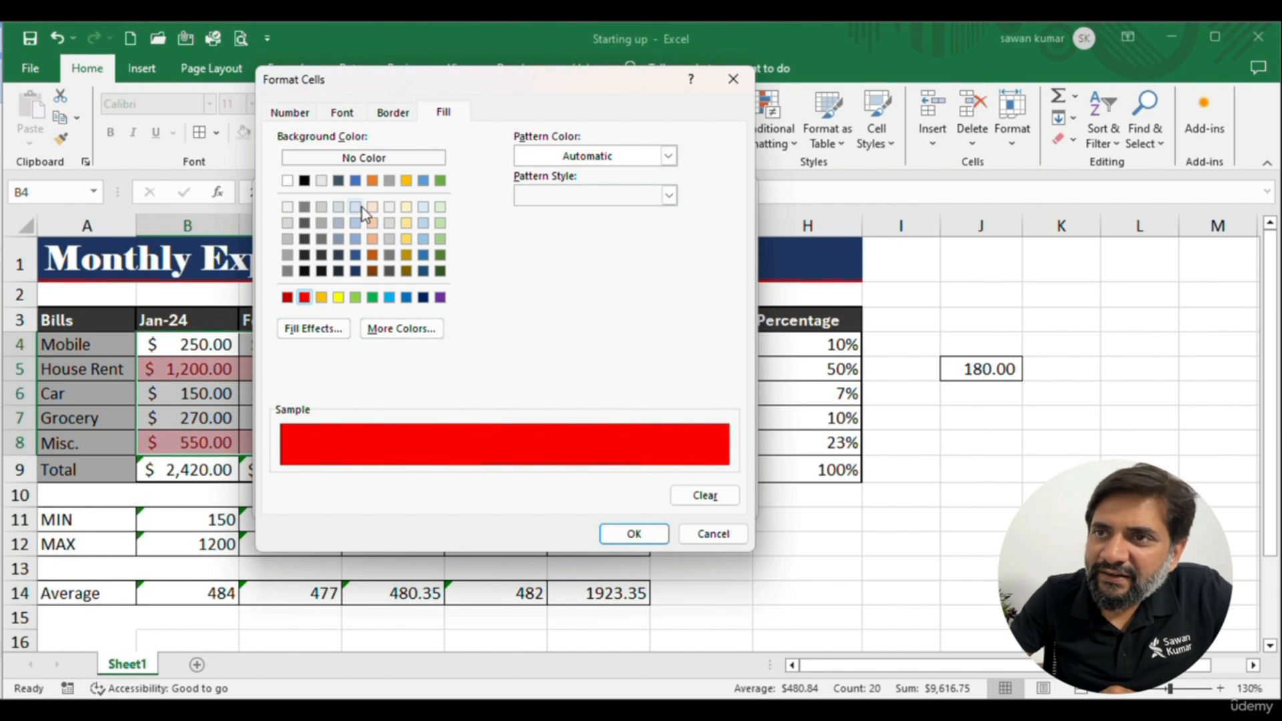
# Set the rule's font color to white and apply the edited rule to the expense amounts
pyautogui.click(358, 115)
pyautogui.click(632, 269)
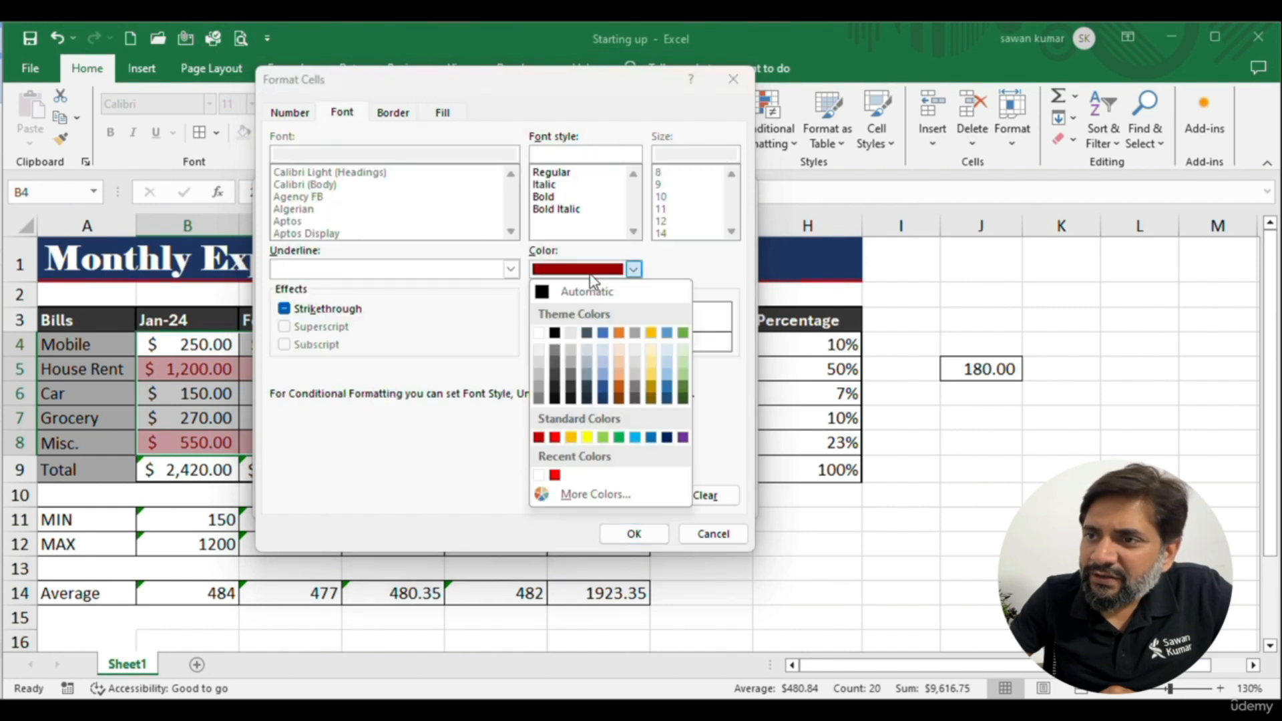
pyautogui.click(539, 333)
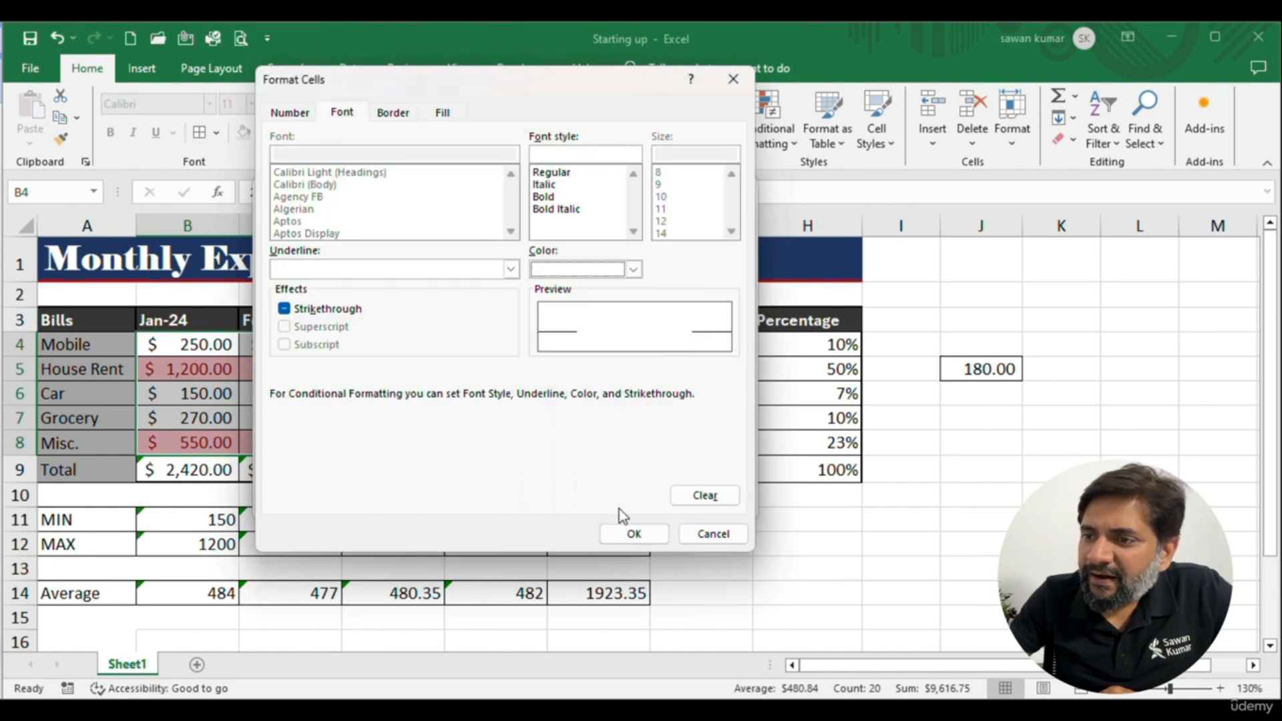
pyautogui.click(635, 534)
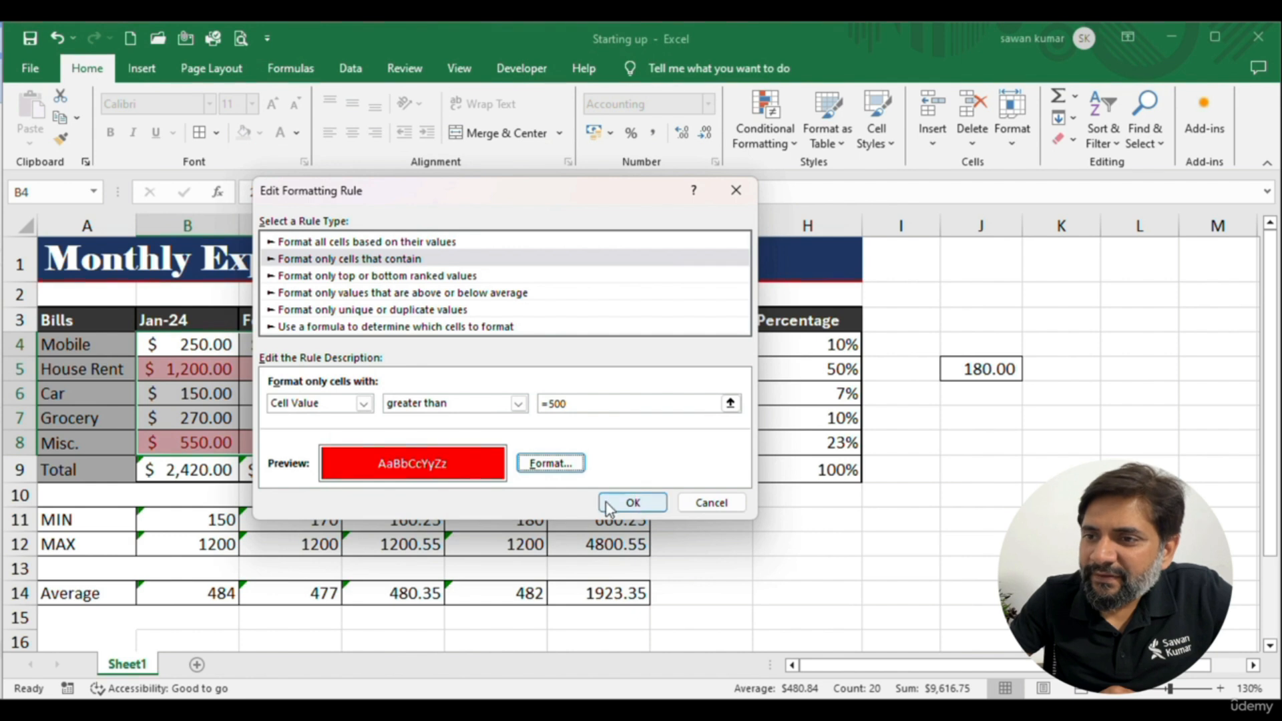
pyautogui.click(633, 502)
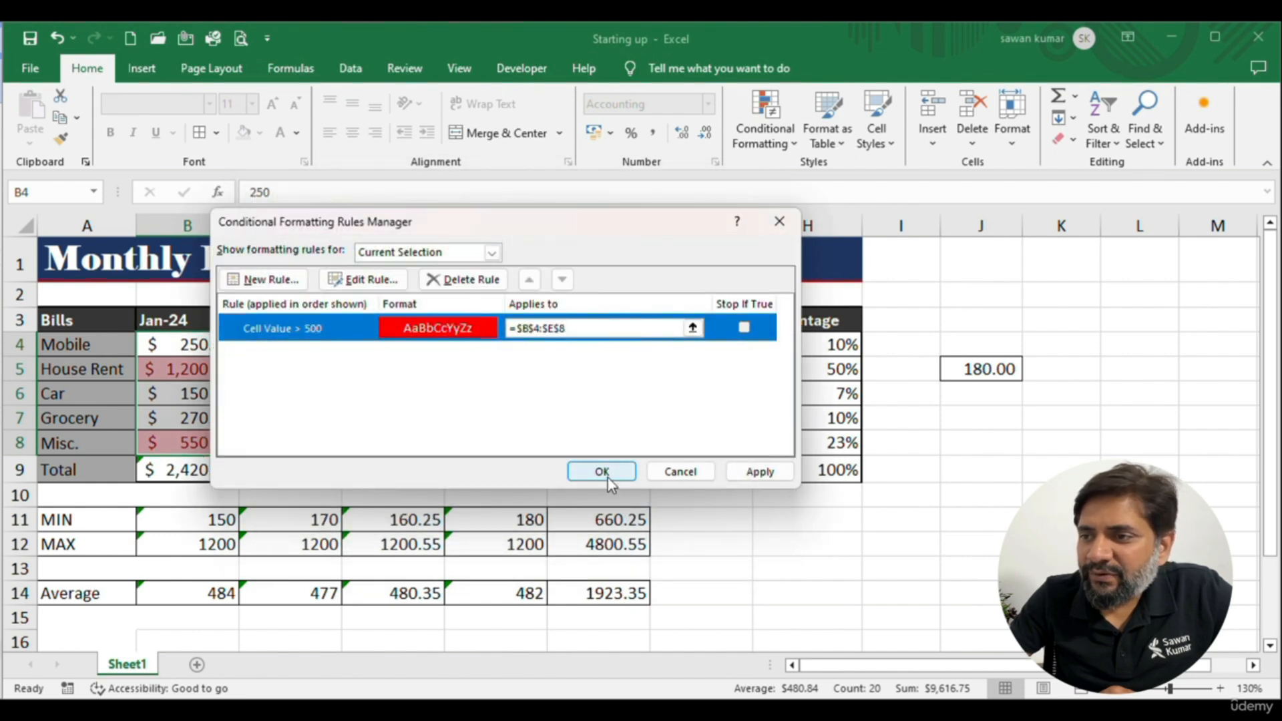
pyautogui.click(772, 472)
pyautogui.click(661, 476)
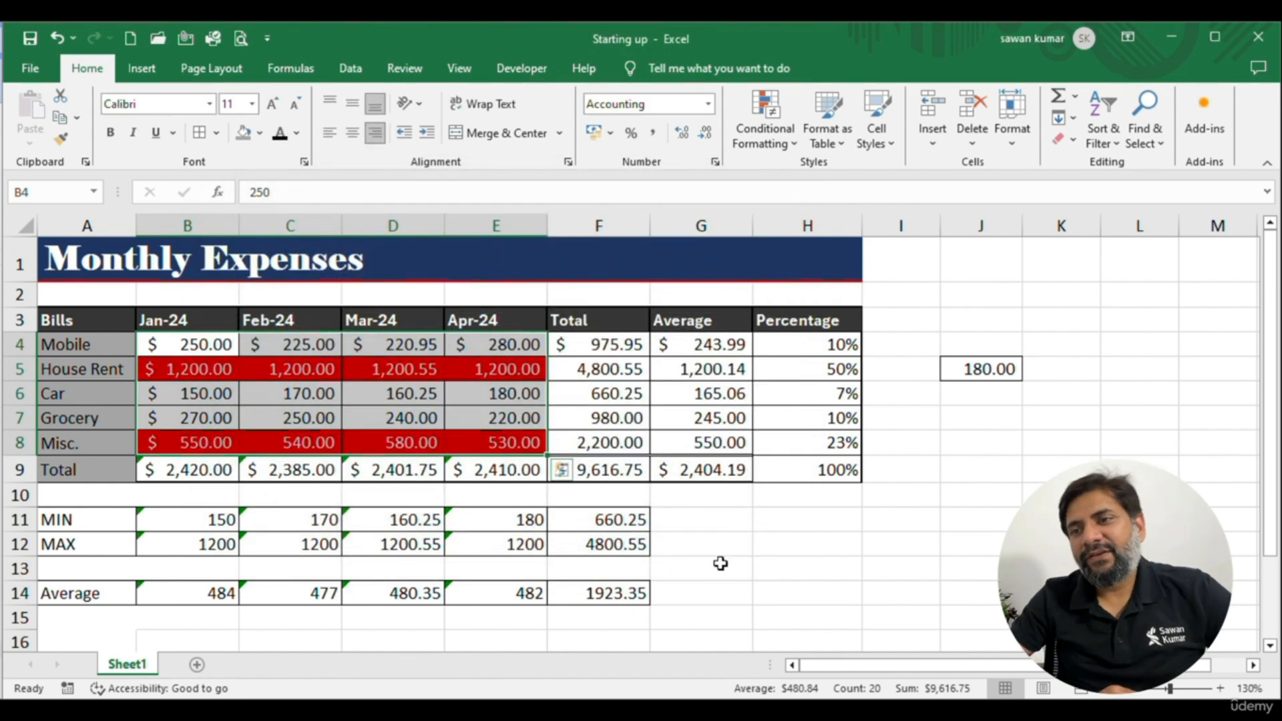
pyautogui.click(680, 542)
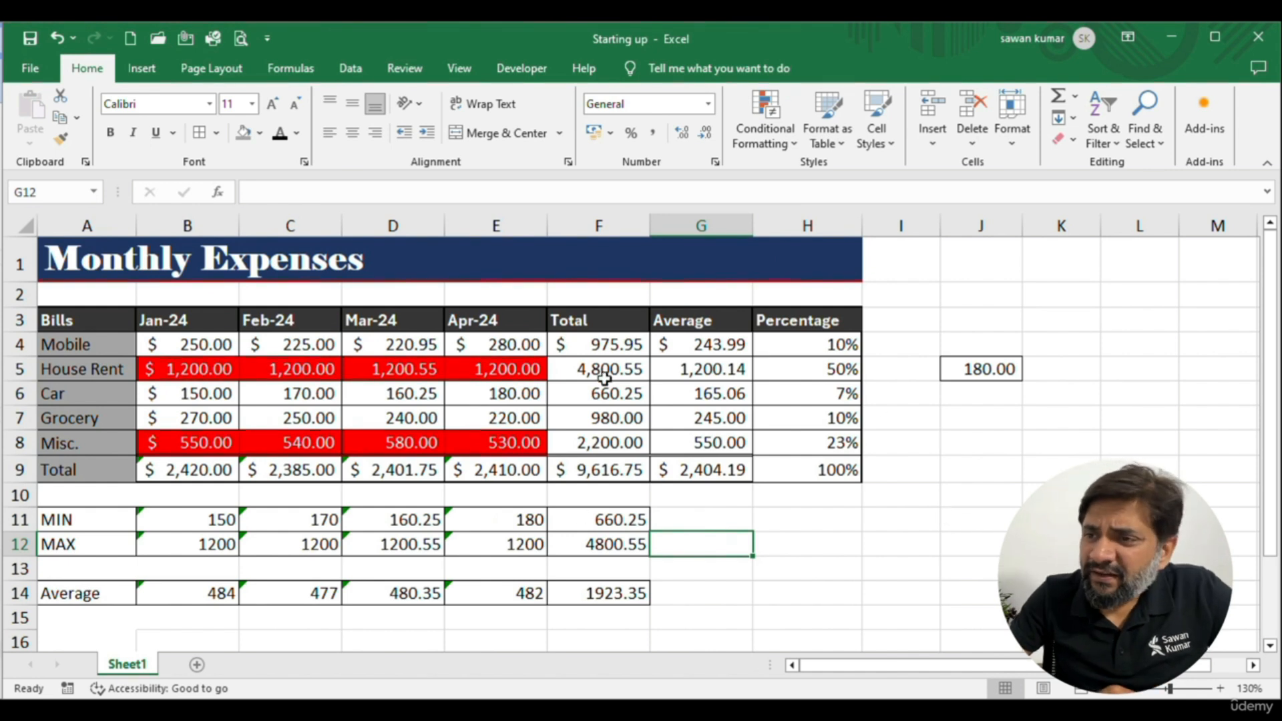
# Add a conditional formatting rule for B4:E8 that formats only cells with a value less than or equal to 500
pyautogui.moveTo(610, 347); pyautogui.dragTo(621, 477)
pyautogui.moveTo(193, 344); pyautogui.dragTo(510, 440)
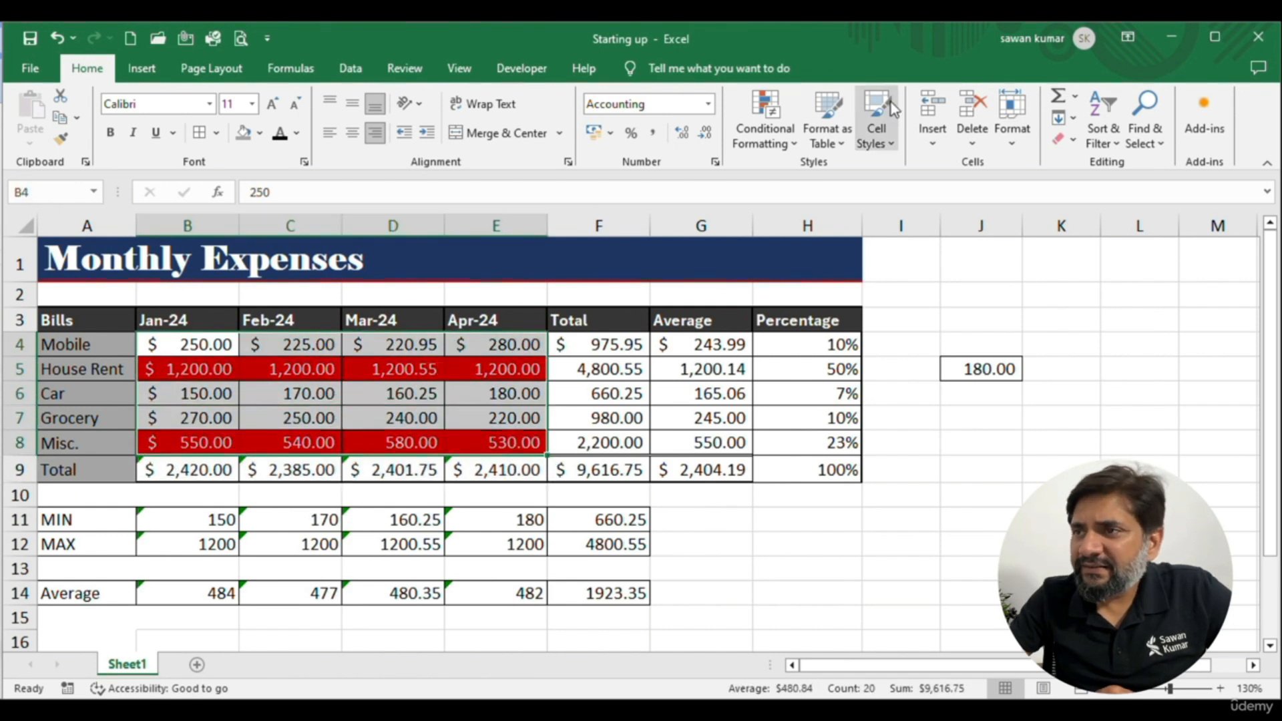
pyautogui.click(771, 127)
pyautogui.click(783, 386)
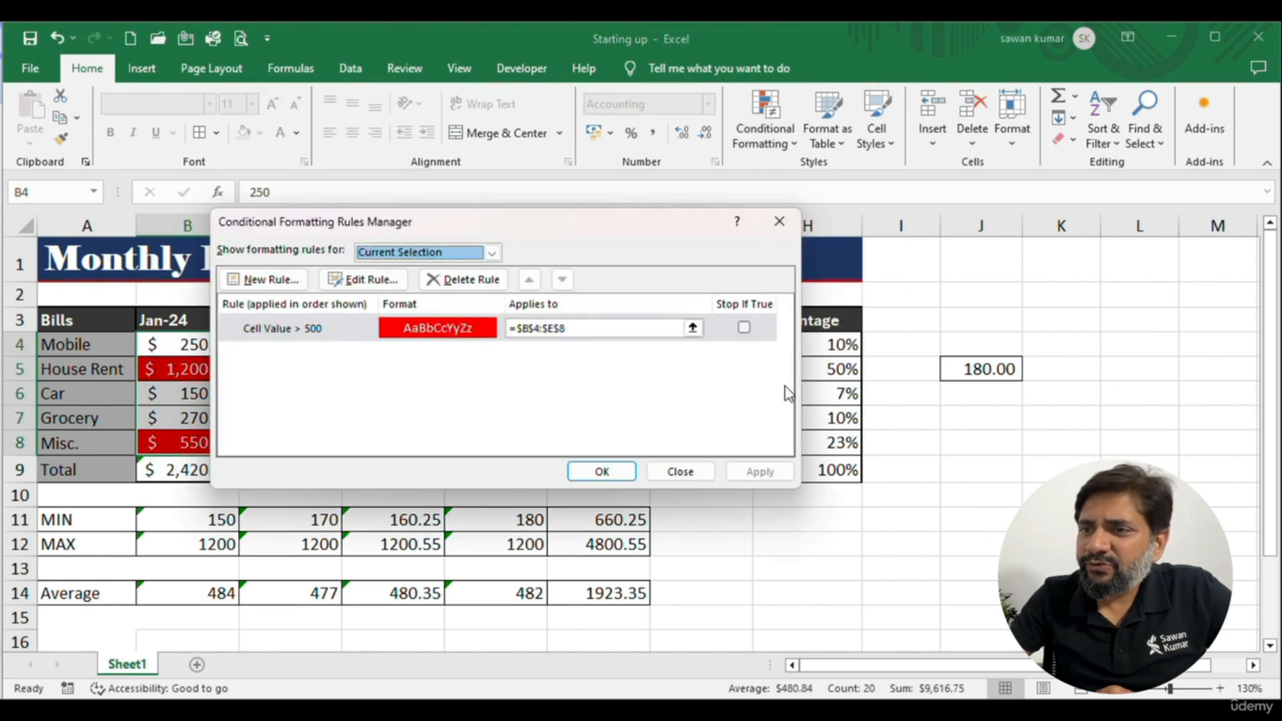
pyautogui.click(302, 329)
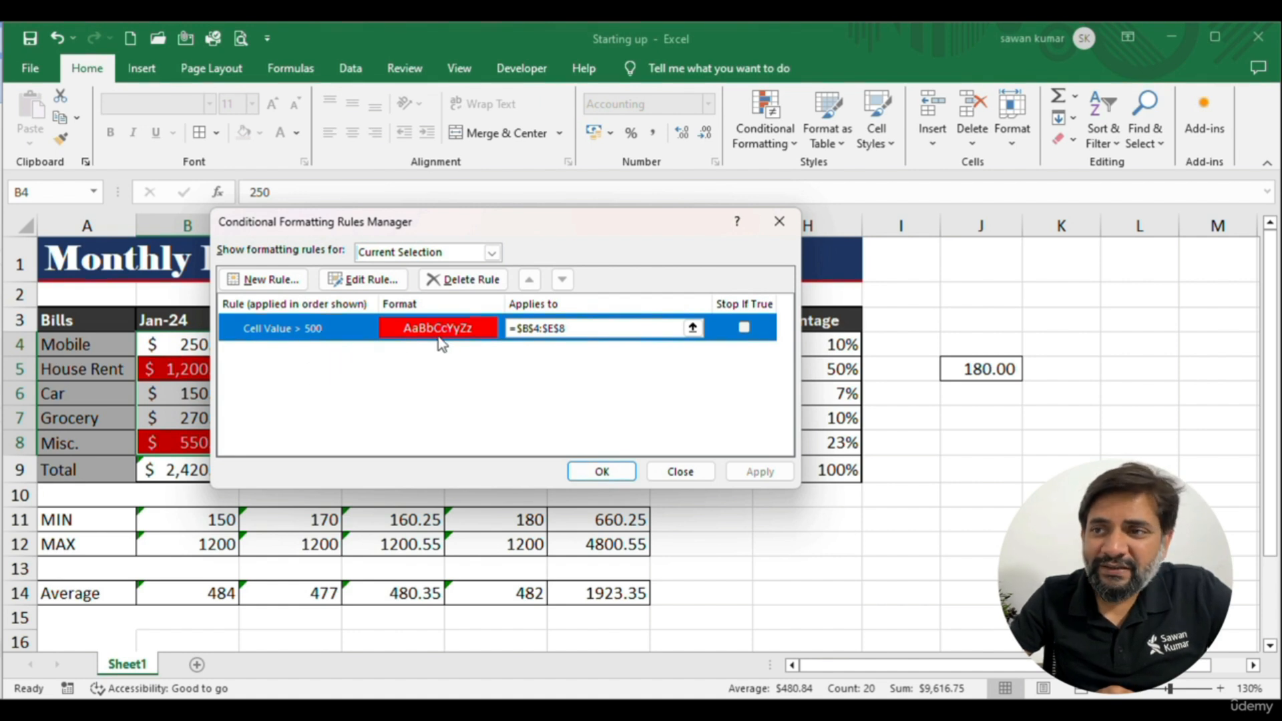
pyautogui.click(234, 280)
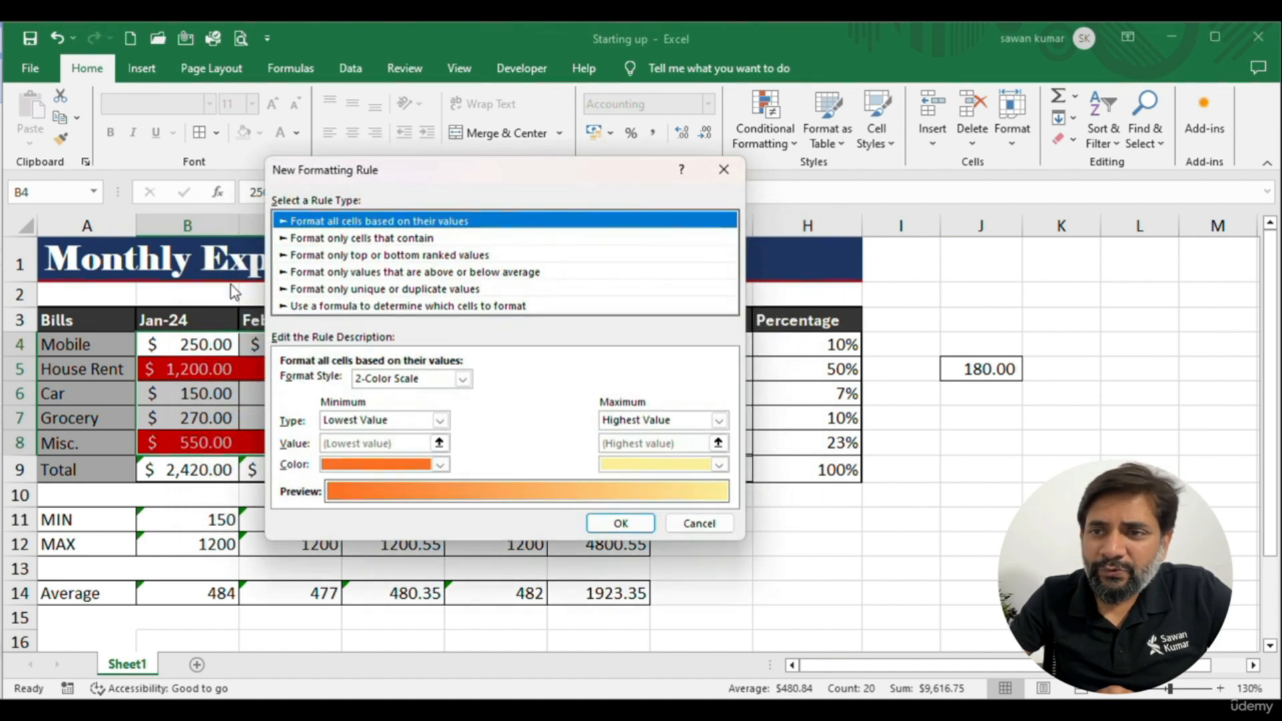
pyautogui.click(386, 242)
pyautogui.click(441, 383)
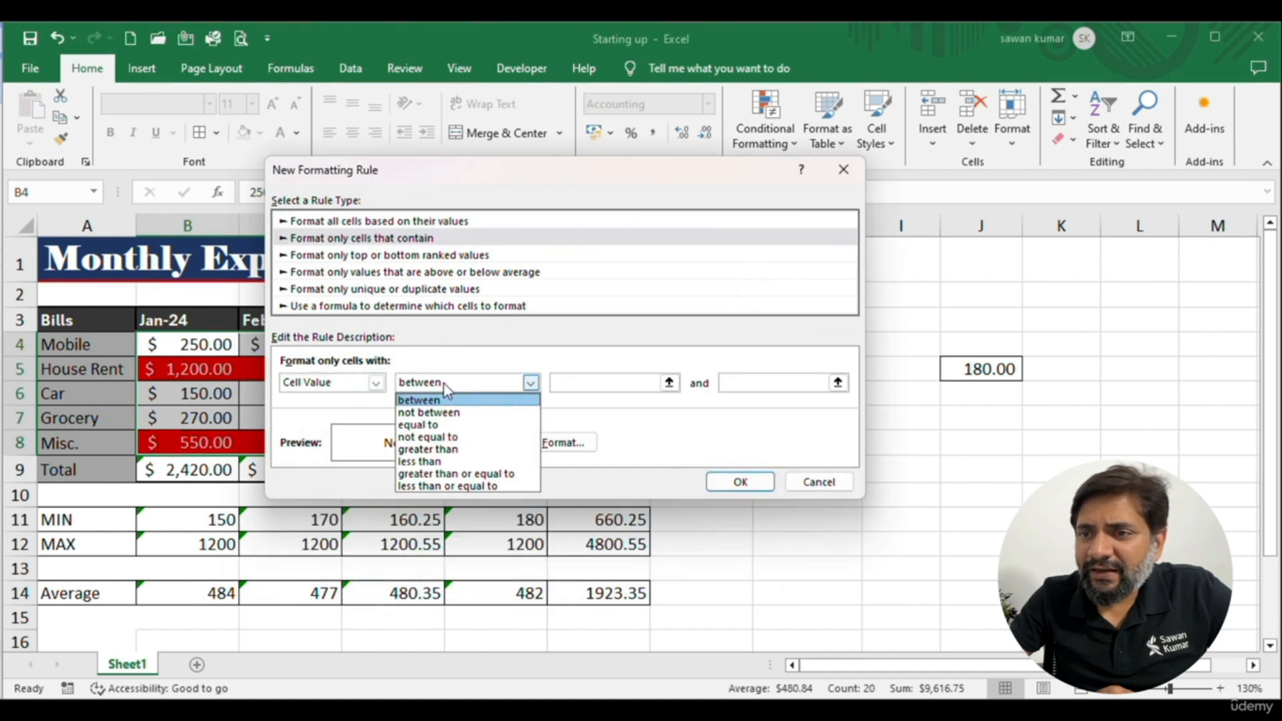
pyautogui.click(467, 485)
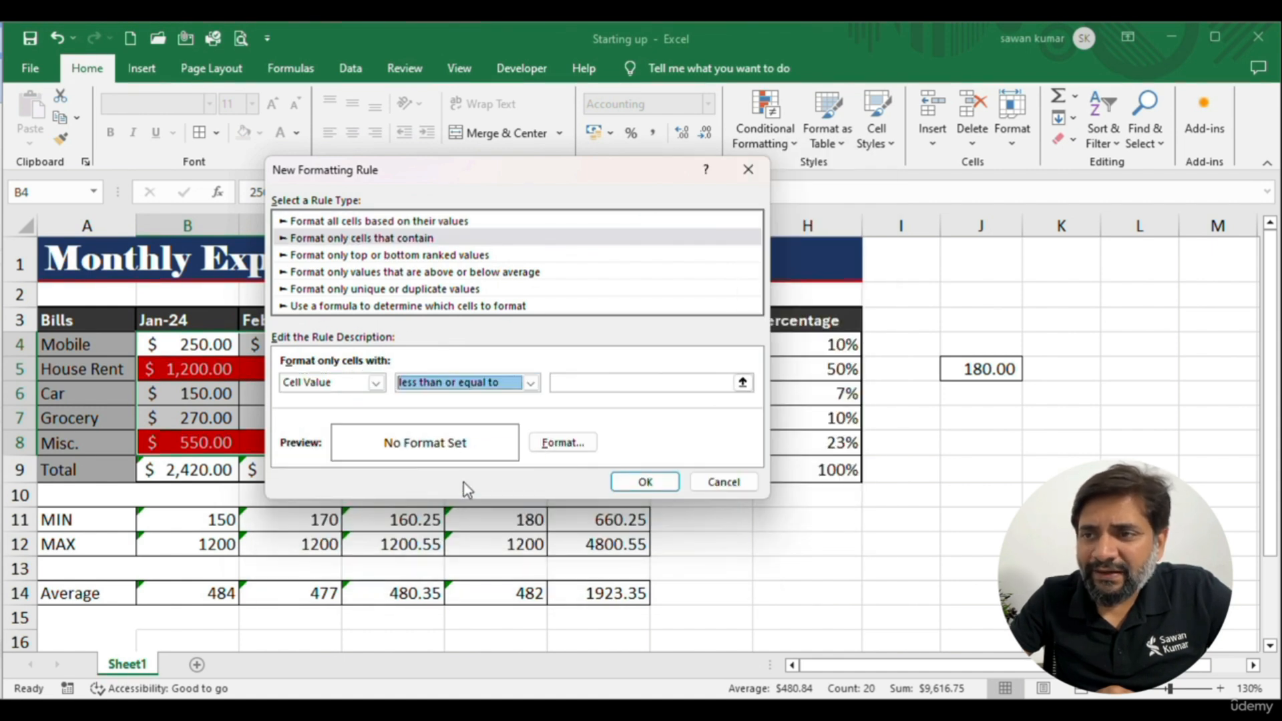
pyautogui.click(607, 379)
pyautogui.write('500')
# Format the new rule with a standard green fill and a white font color
pyautogui.click(563, 442)
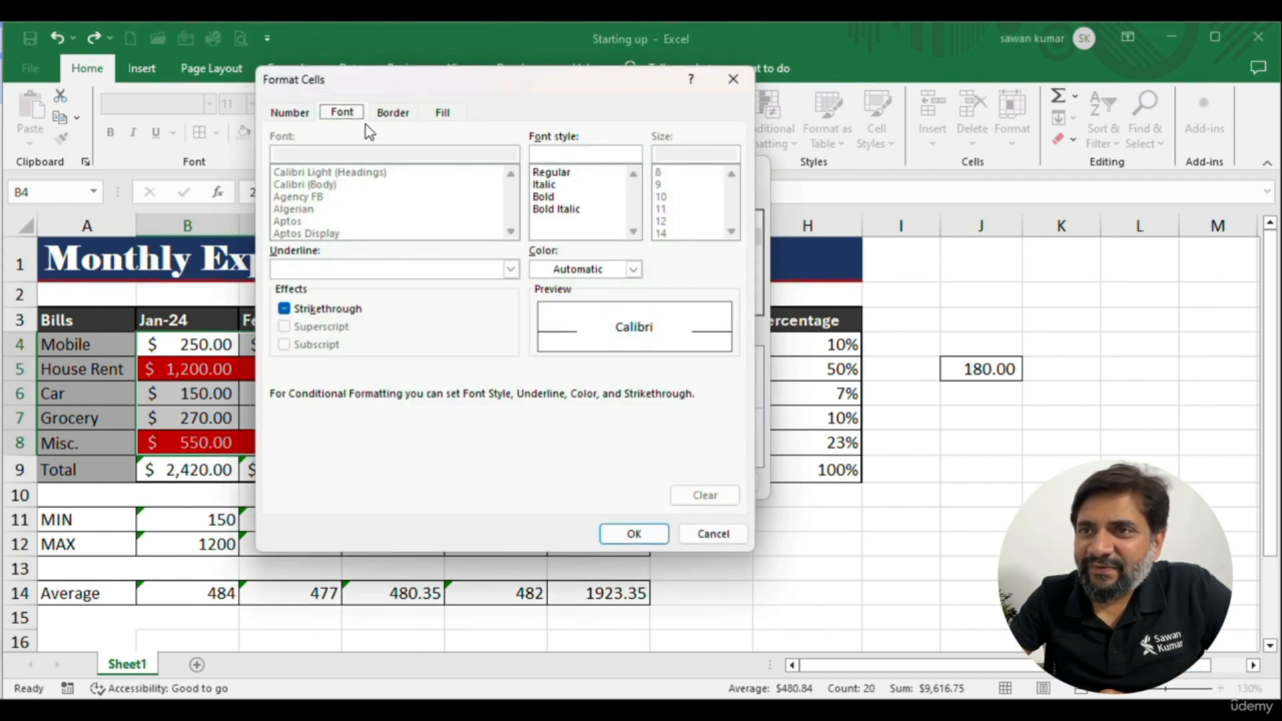
pyautogui.click(434, 115)
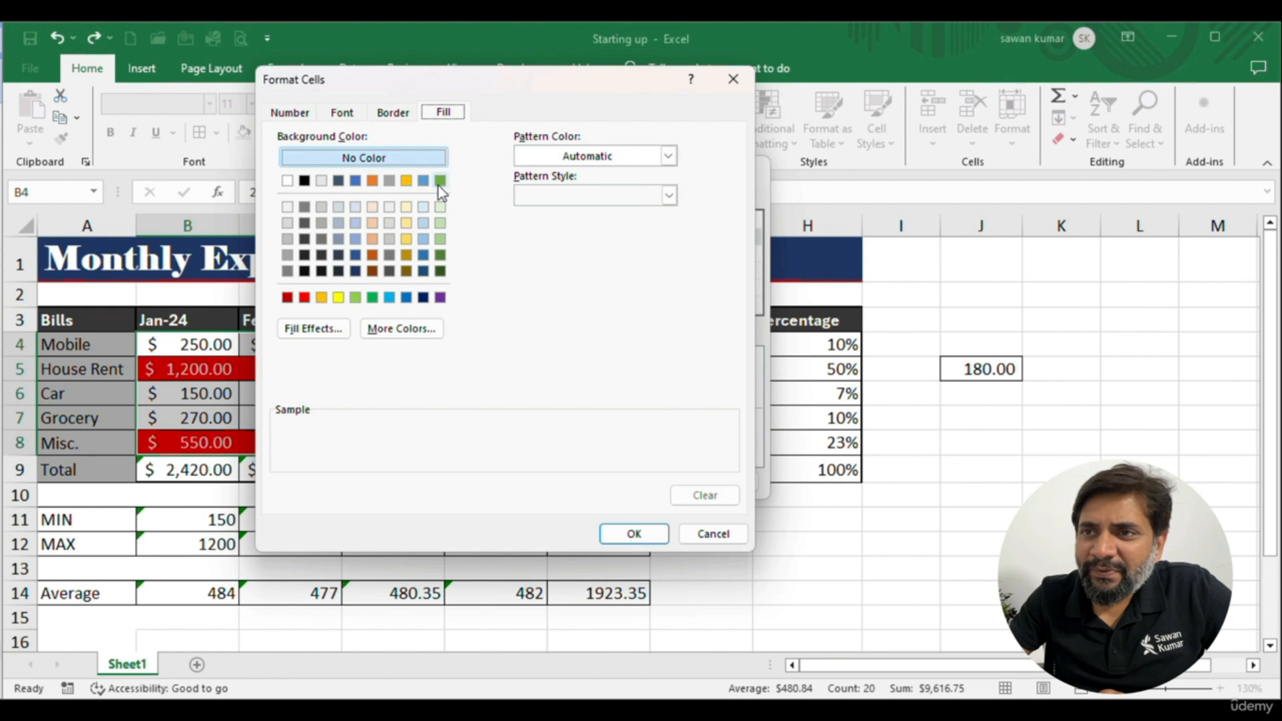
pyautogui.click(371, 297)
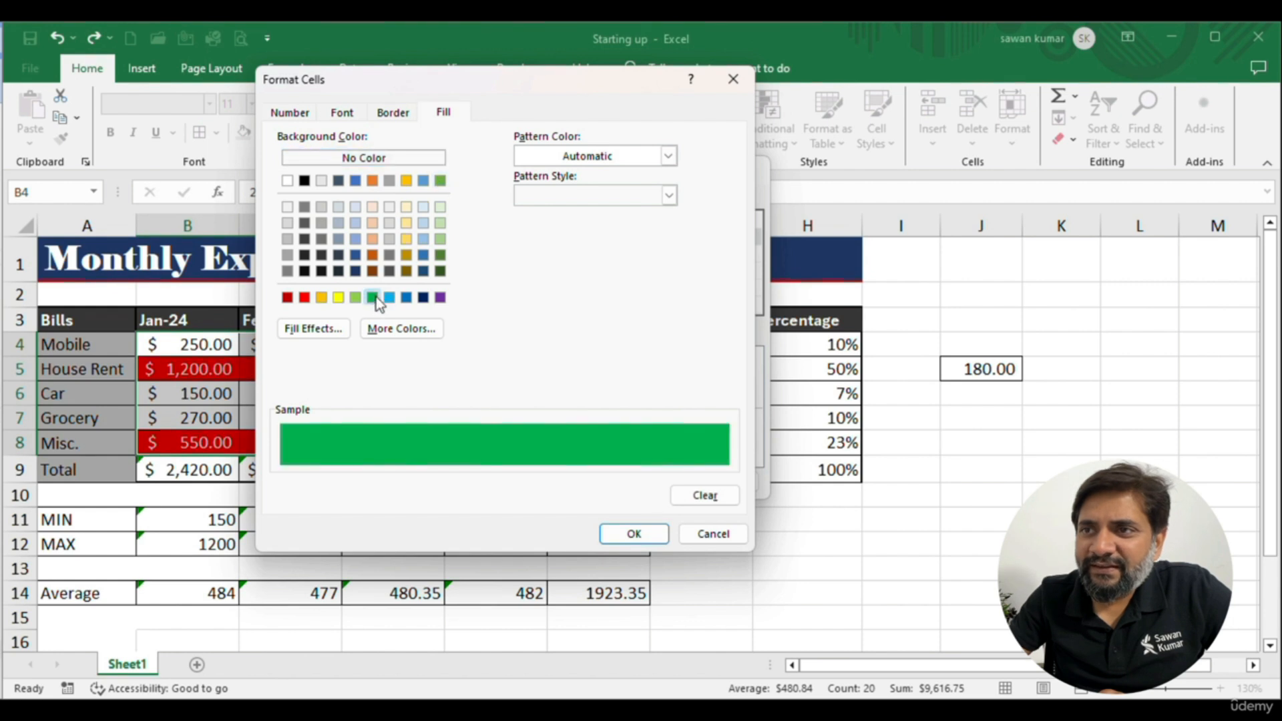
pyautogui.click(393, 112)
pyautogui.click(342, 112)
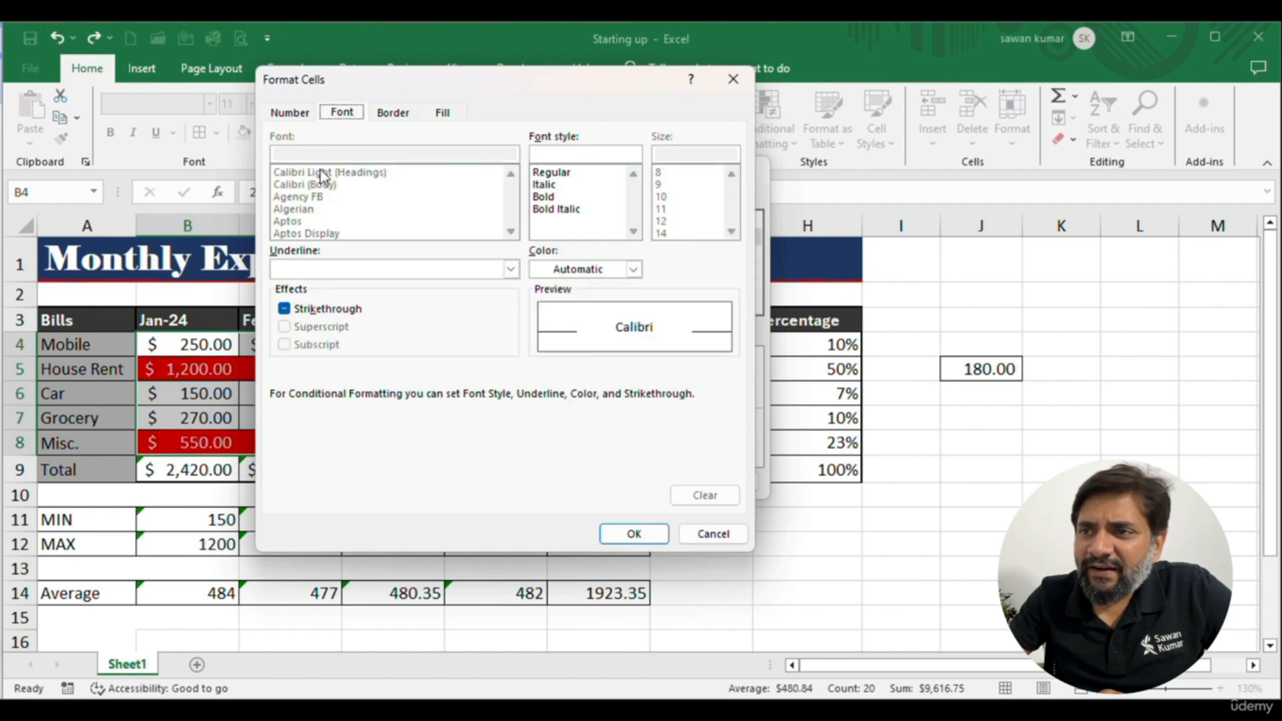
pyautogui.click(580, 274)
pyautogui.click(534, 330)
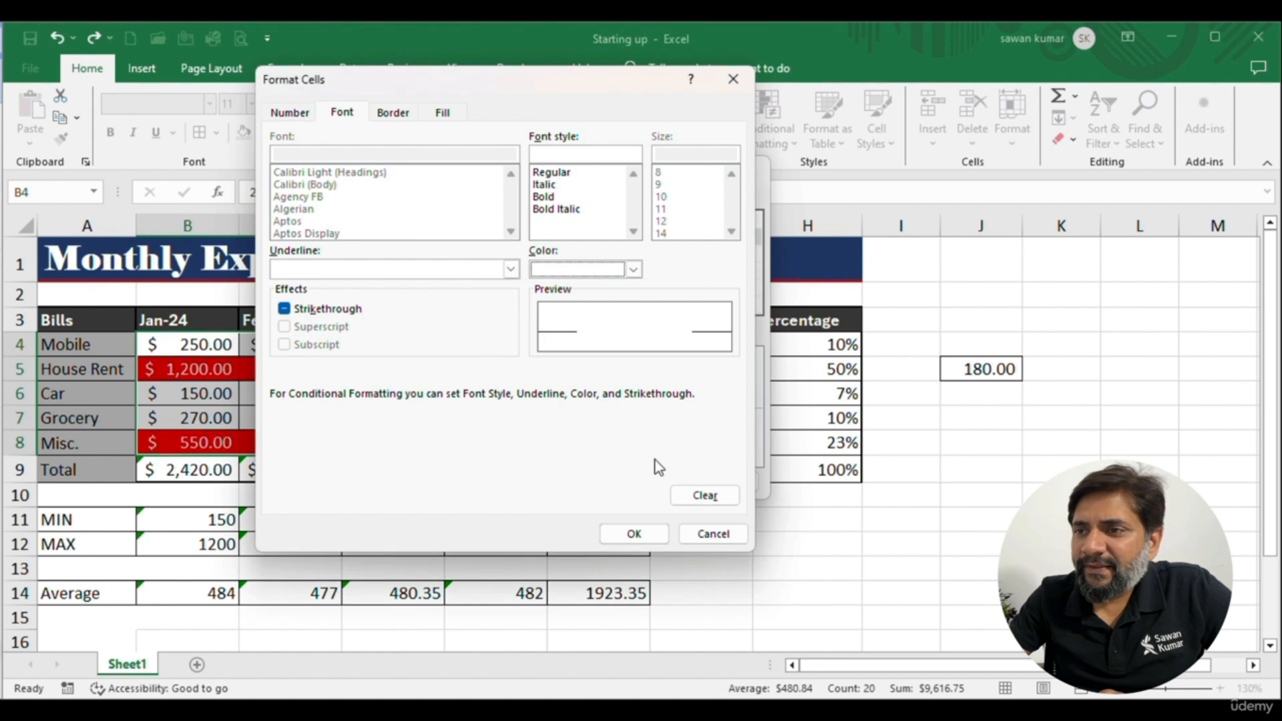
pyautogui.click(650, 534)
# Save the new rule, apply it to B4:E8 and close the rules manager
pyautogui.click(642, 481)
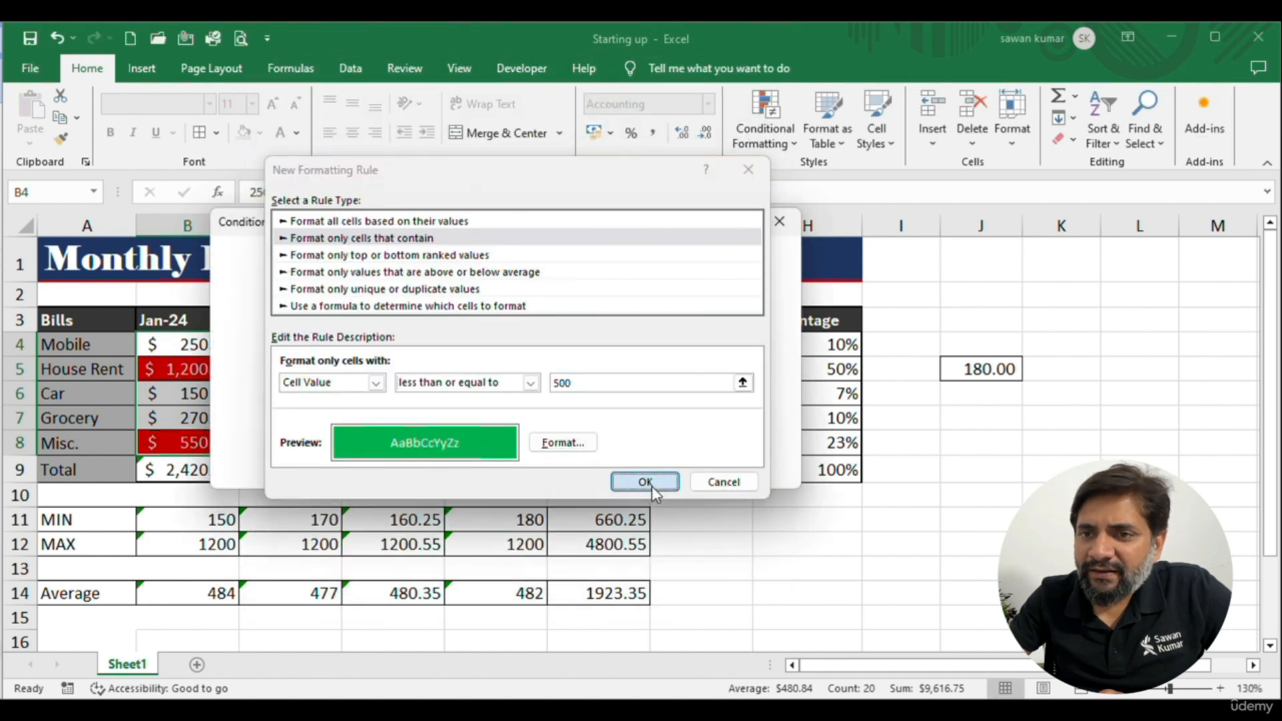
pyautogui.click(756, 471)
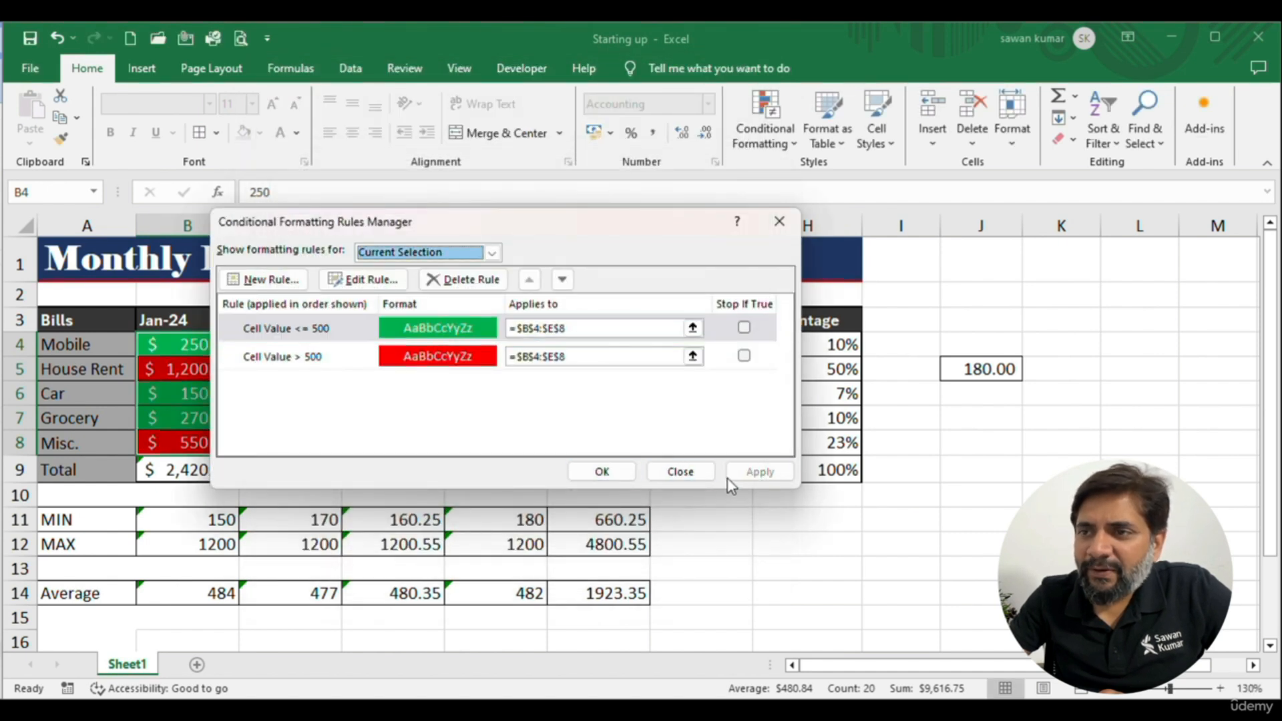
pyautogui.click(601, 472)
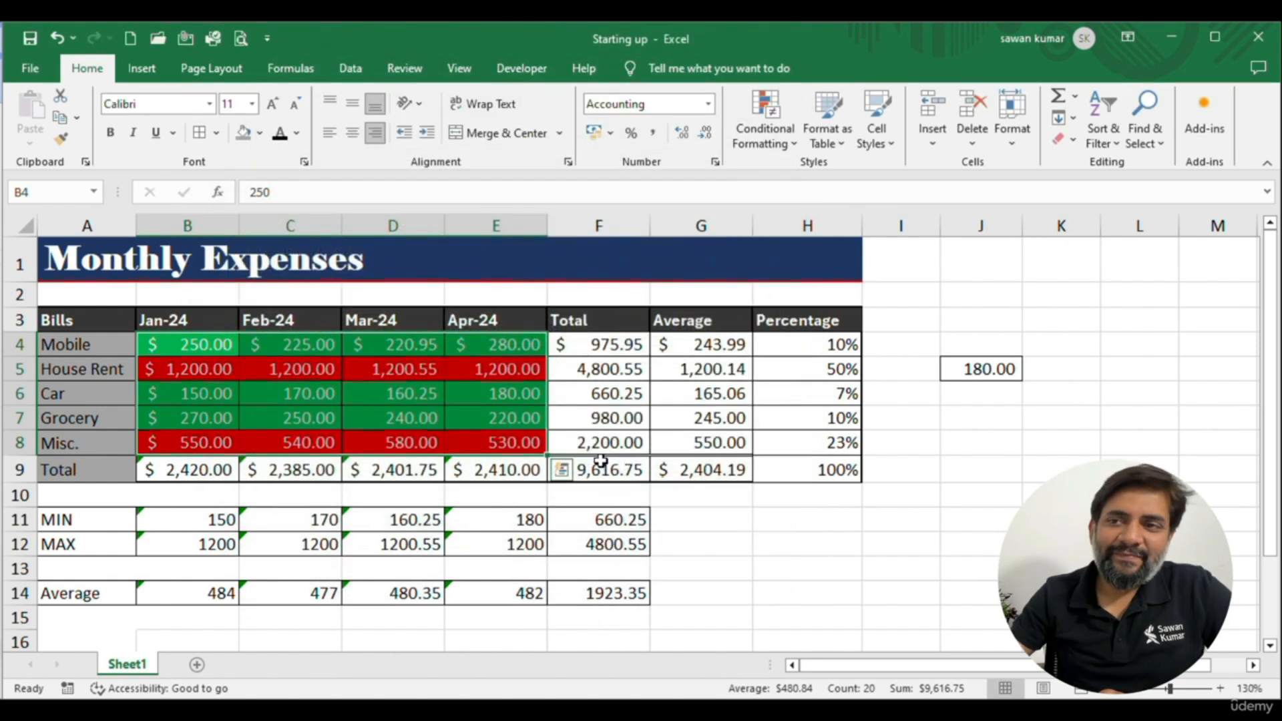
pyautogui.click(196, 388)
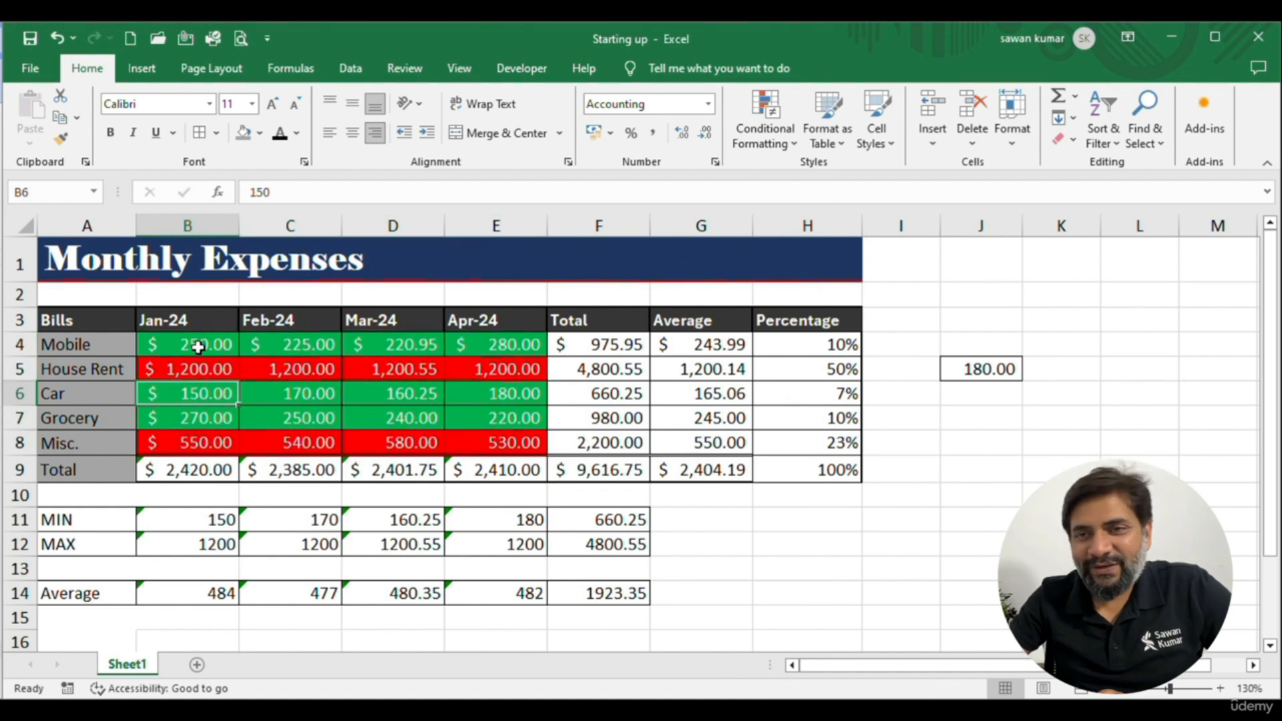
pyautogui.click(198, 347)
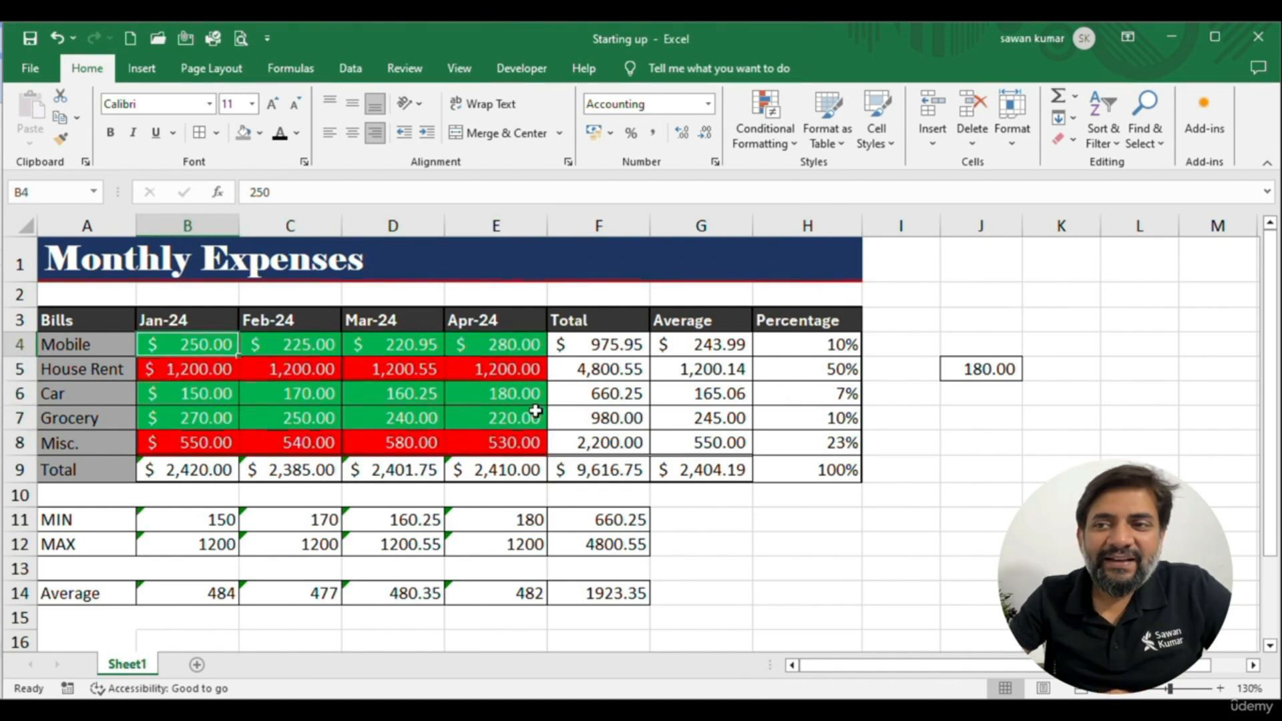
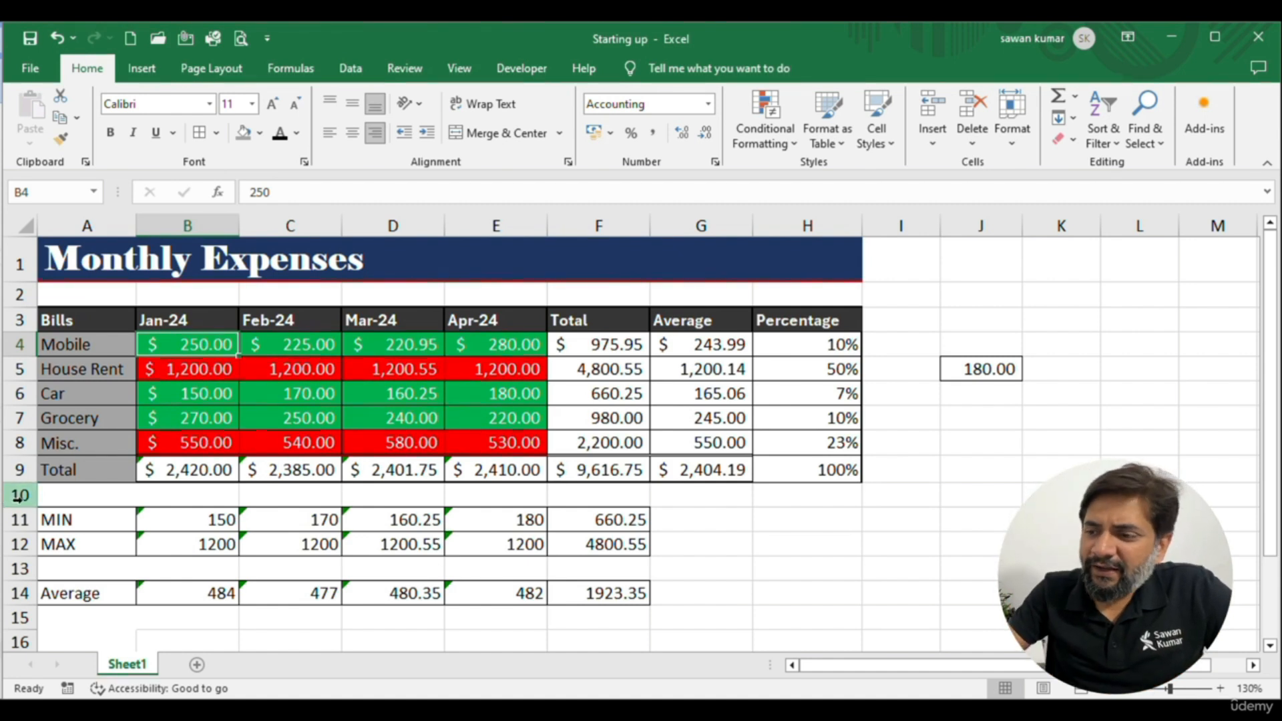
# Show ChatGPT beside the workbook and begin a message with "I have total expenses of different categories in column F from F4 to F8."
pyautogui.moveTo(5, 354); pyautogui.dragTo(462, 356)
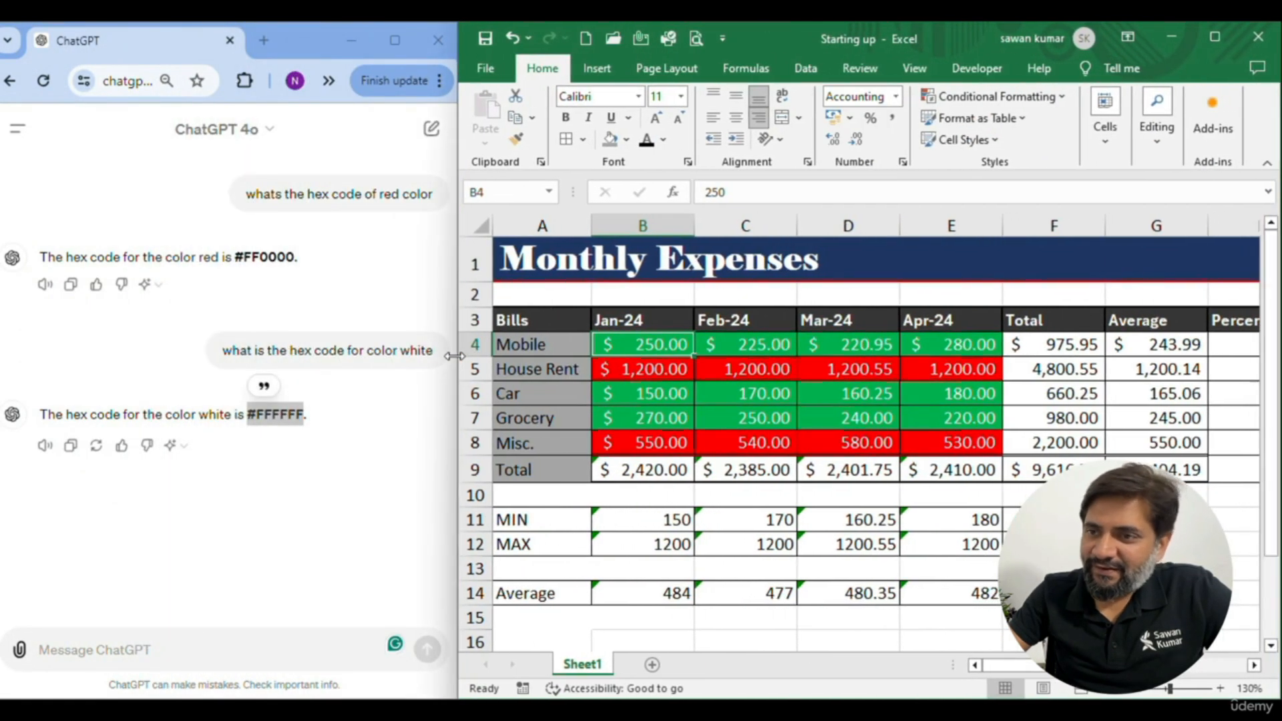
pyautogui.click(135, 651)
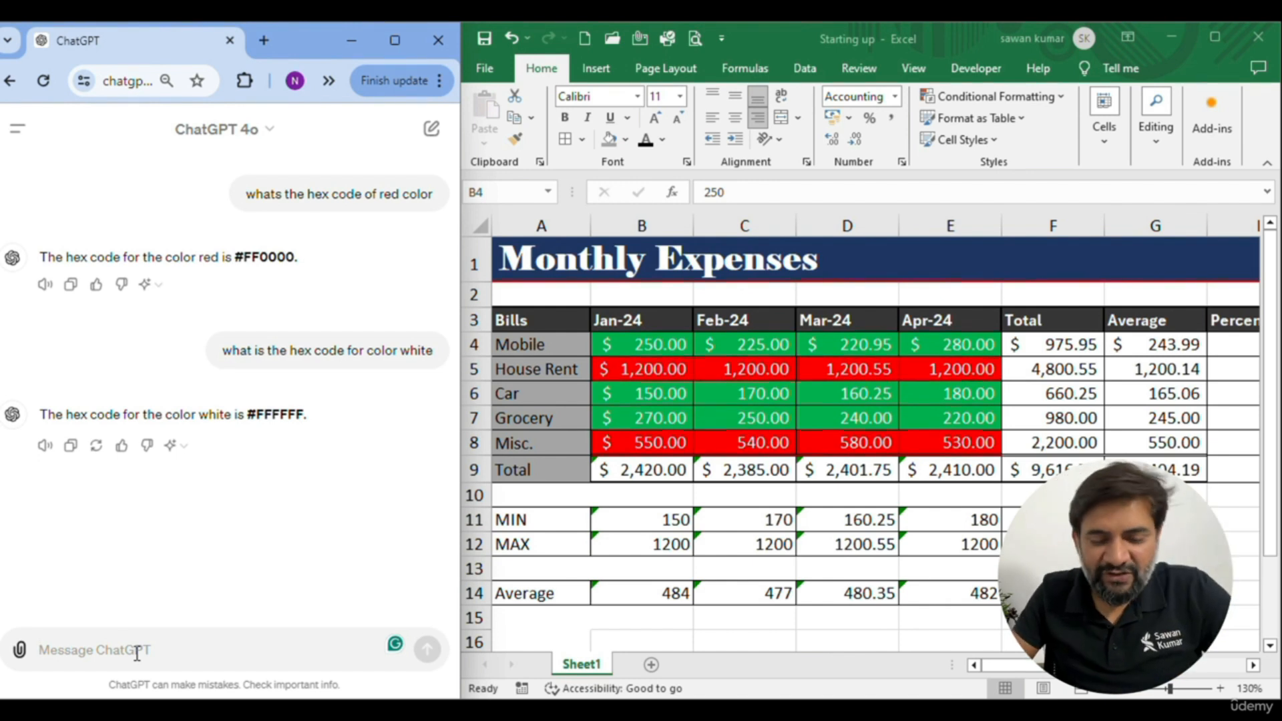
pyautogui.write('I wnat')
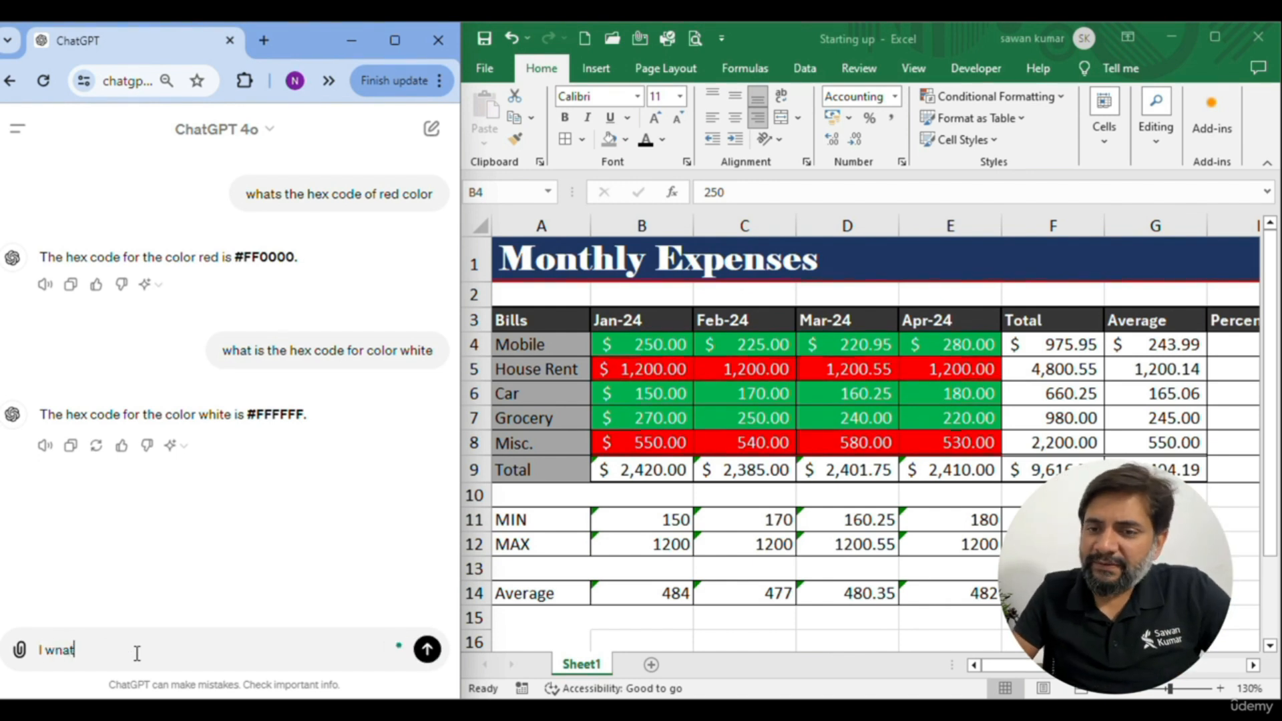
pyautogui.write('I hav')
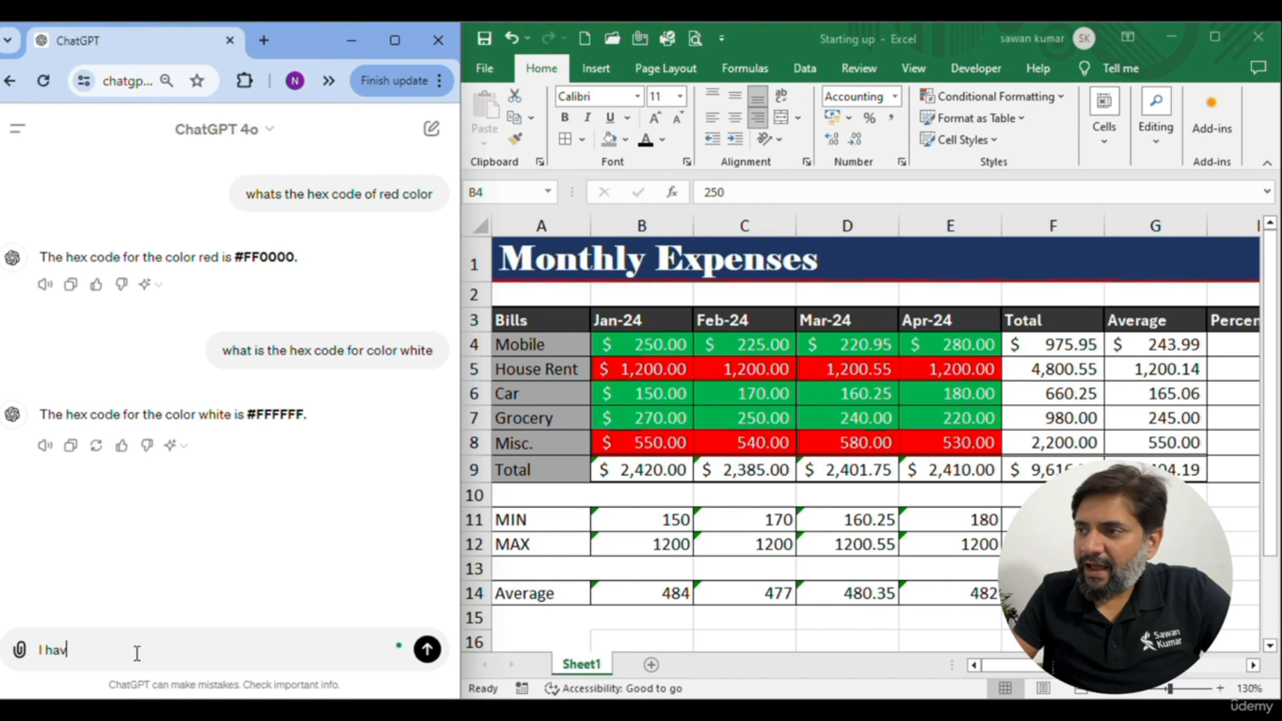
pyautogui.write('e total ')
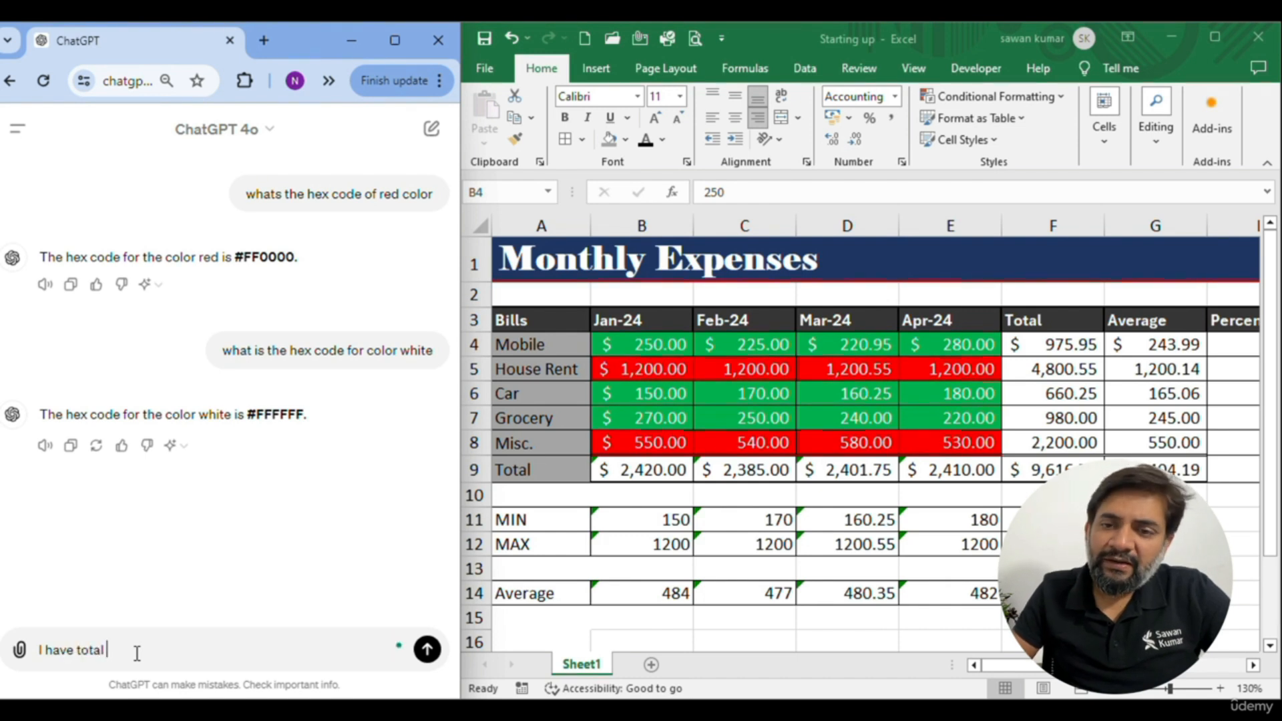
pyautogui.write('expenses of di')
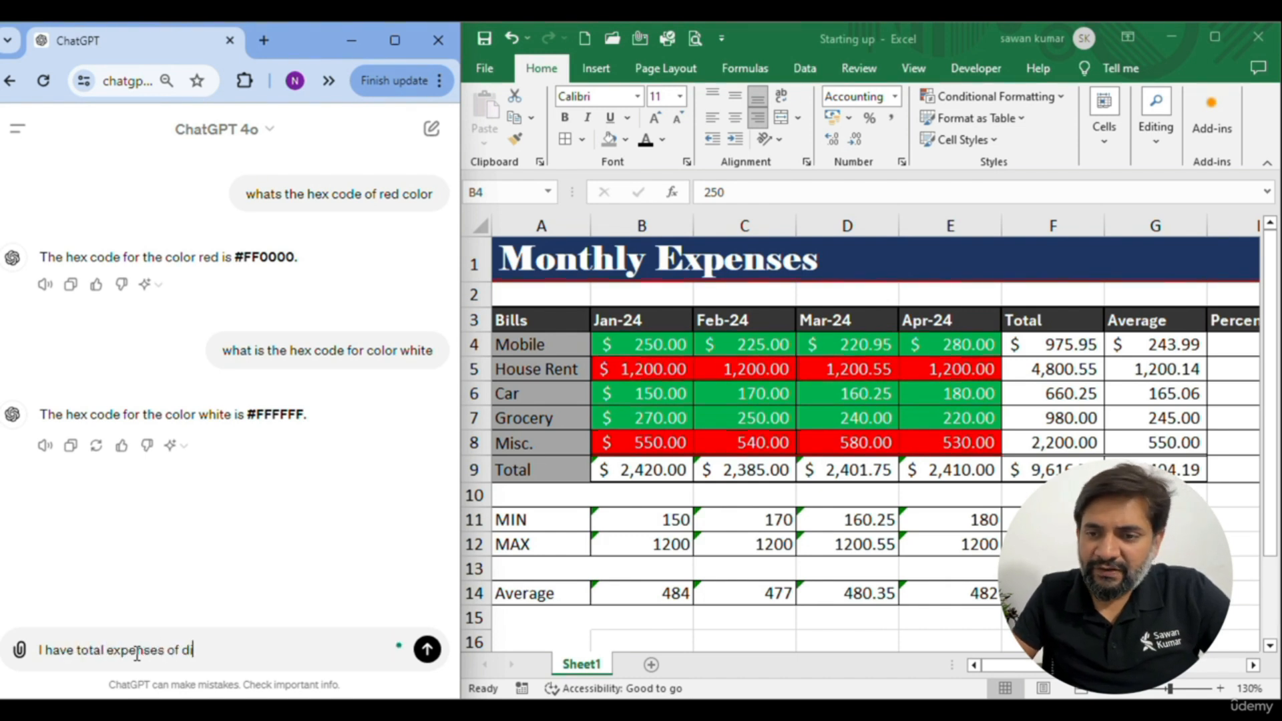
pyautogui.write('fferent categ')
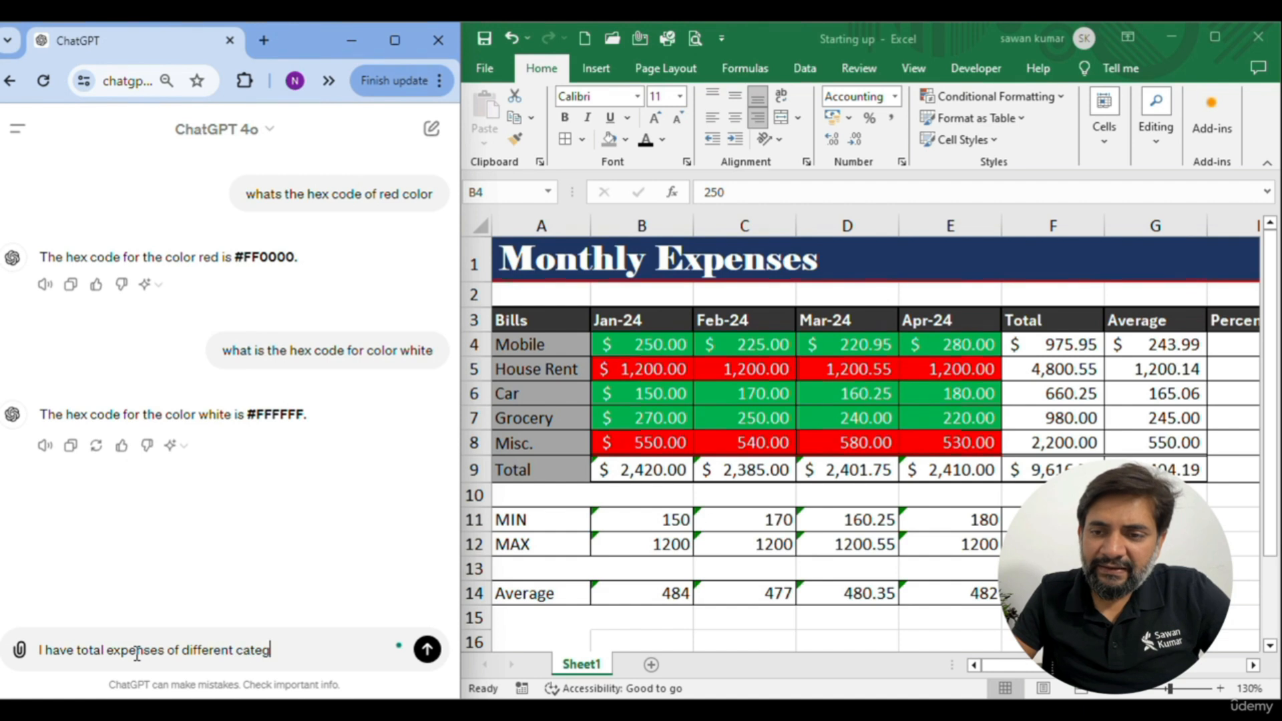
pyautogui.write('ori')
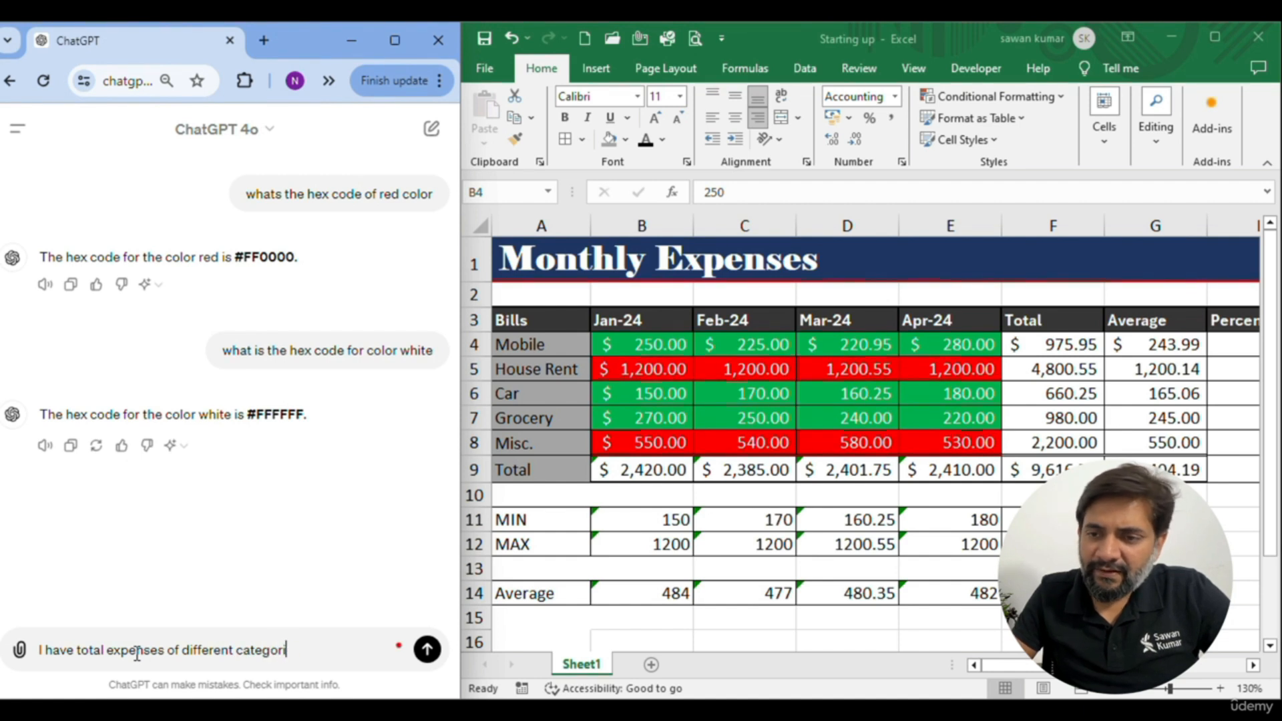
pyautogui.write('es in')
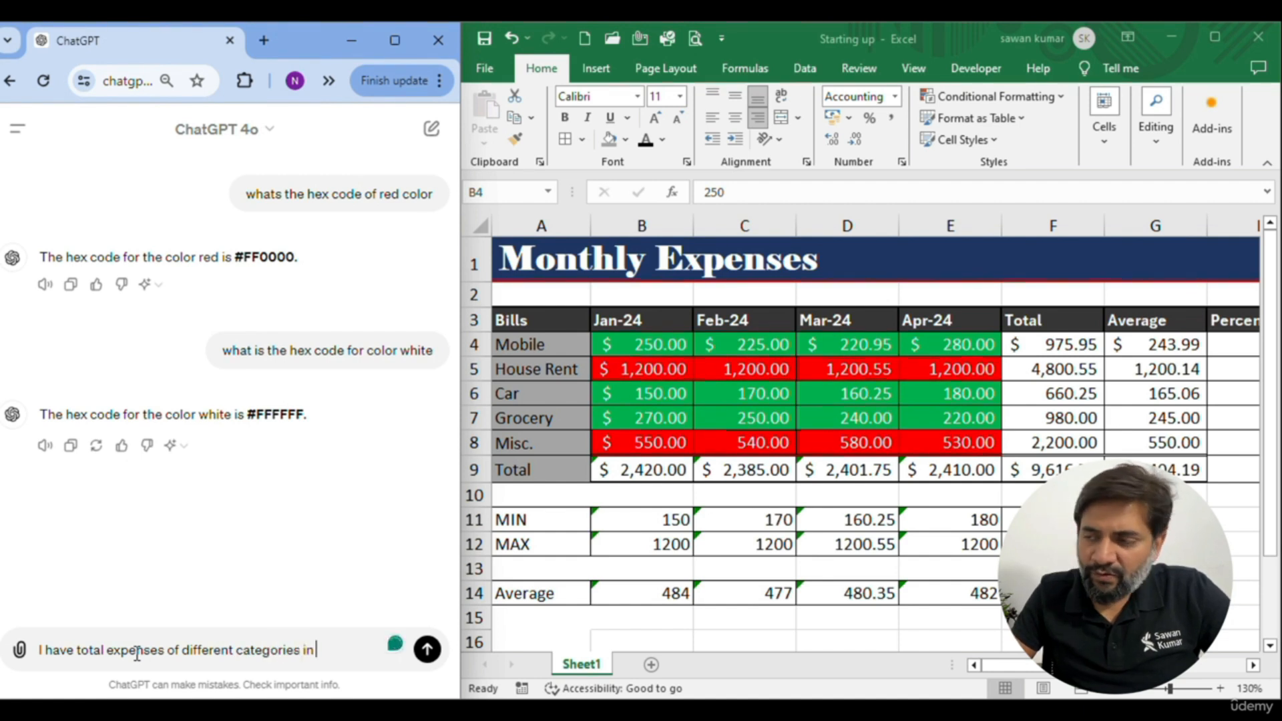
pyautogui.write(' col')
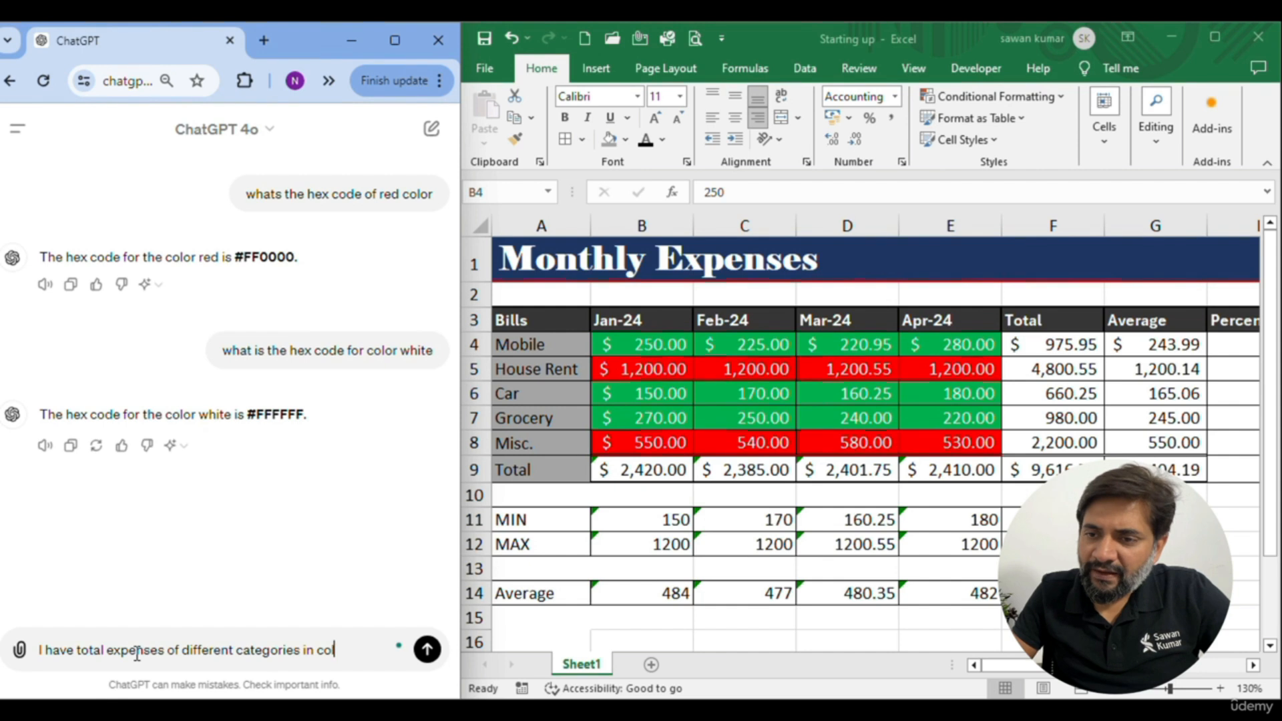
pyautogui.write('unmn F from F3')
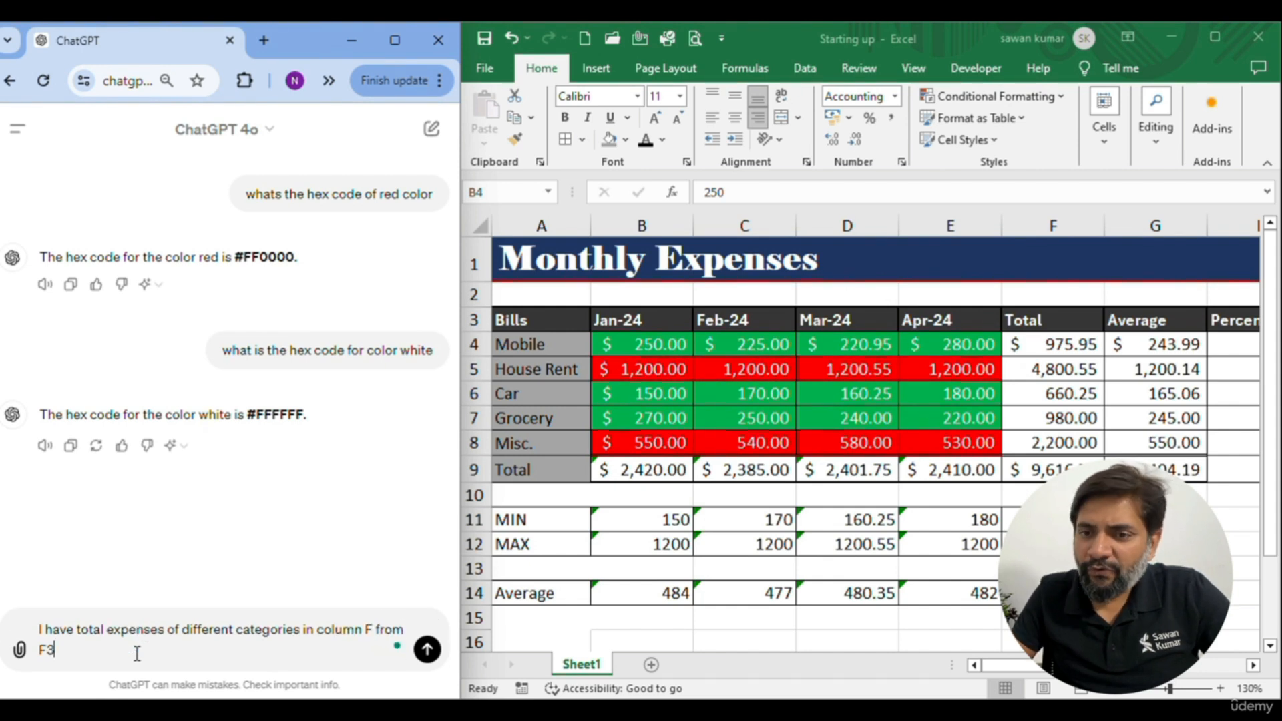
pyautogui.press('BackSpace')
pyautogui.write('4 to F')
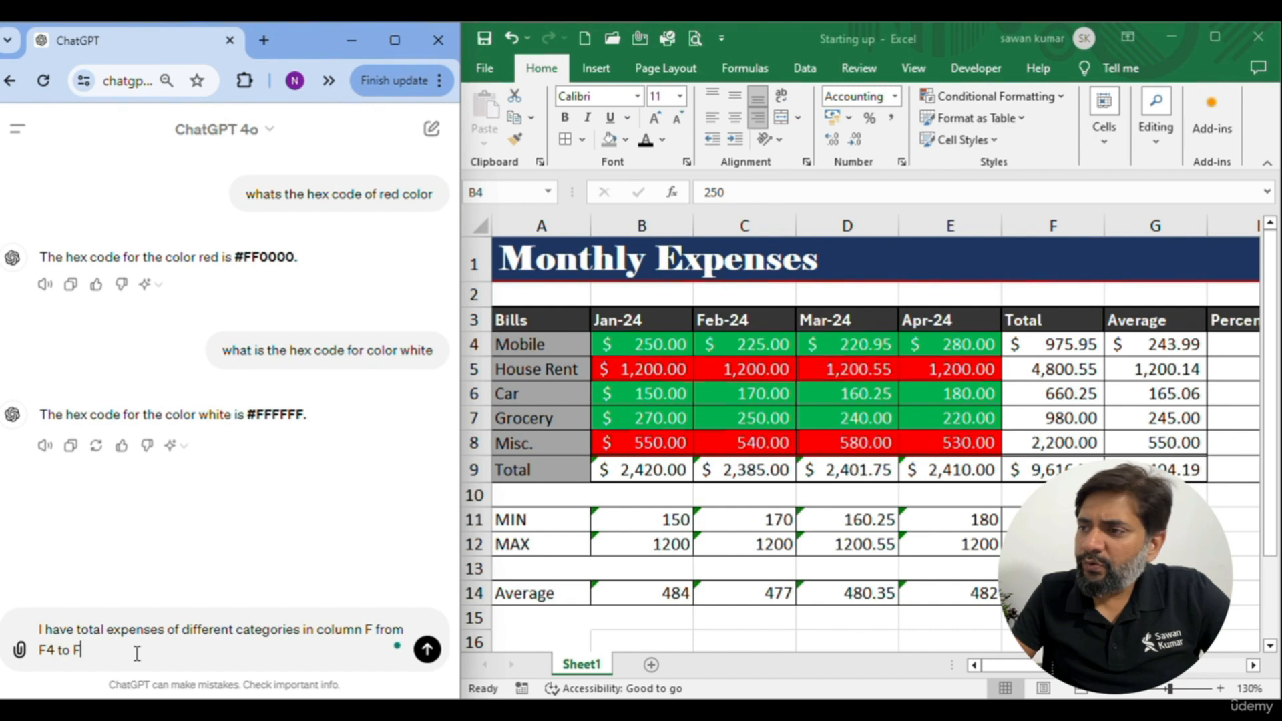
pyautogui.write('8.')
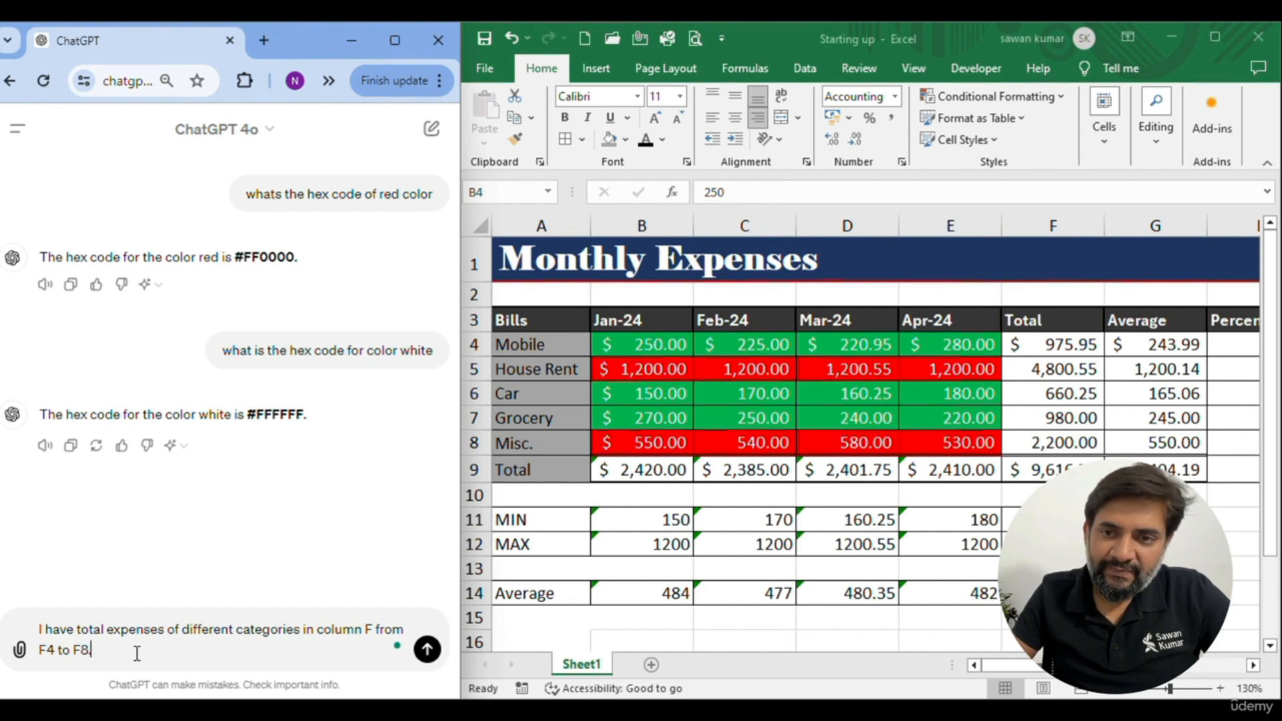
# Continue the message with "I want all expenses more than $1000 to be highligted in red while others in green."
pyautogui.write(' I want')
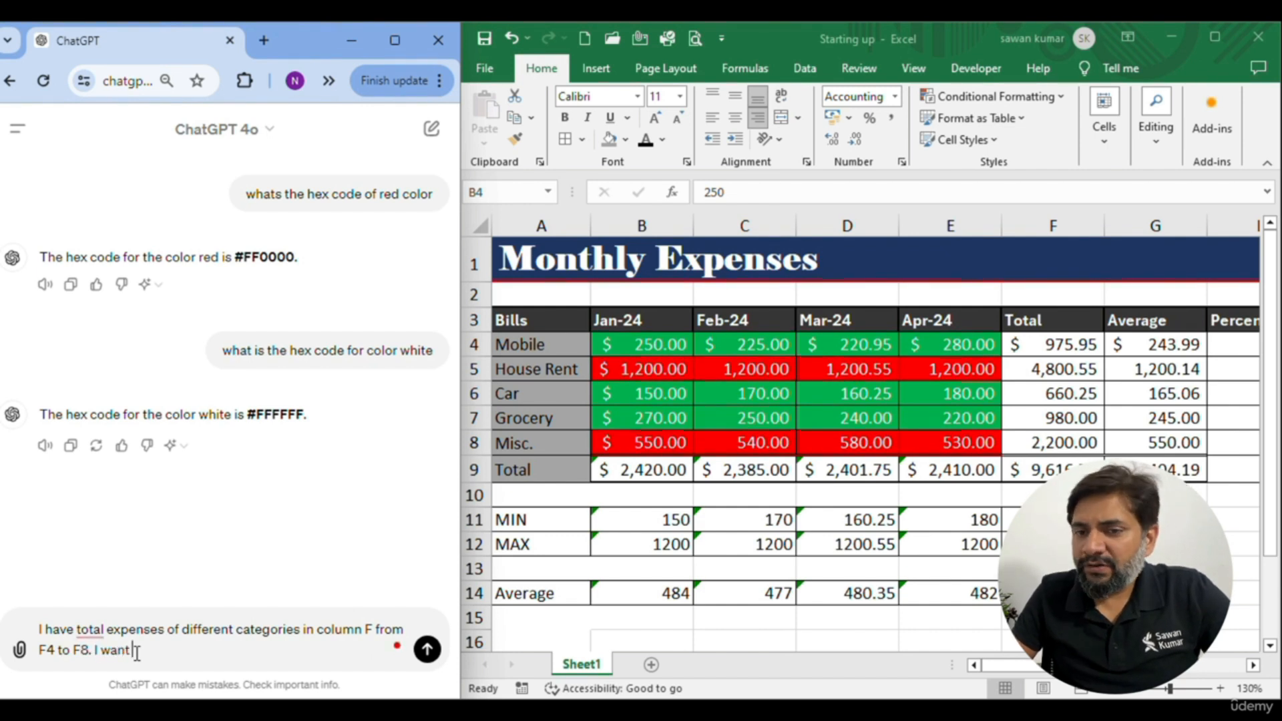
pyautogui.write(' all expenses more than ')
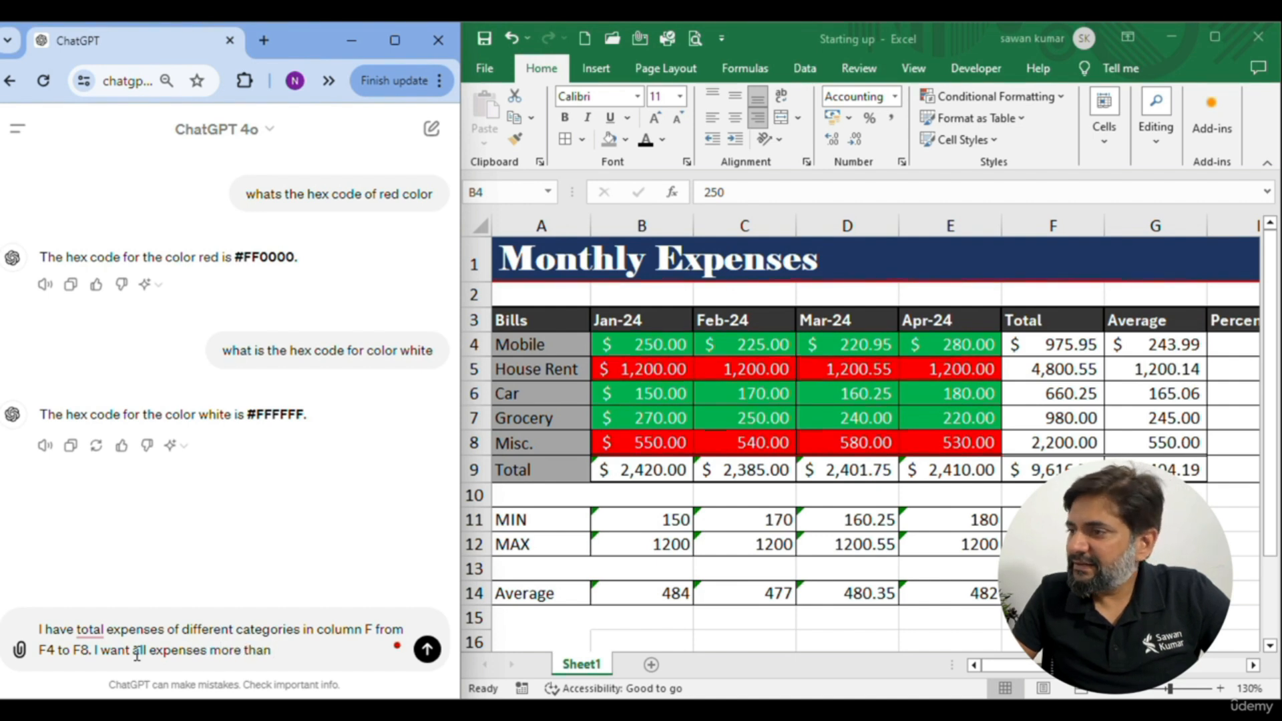
pyautogui.write('1')
pyautogui.press('BackSpace')
pyautogui.write('$1000 to be high')
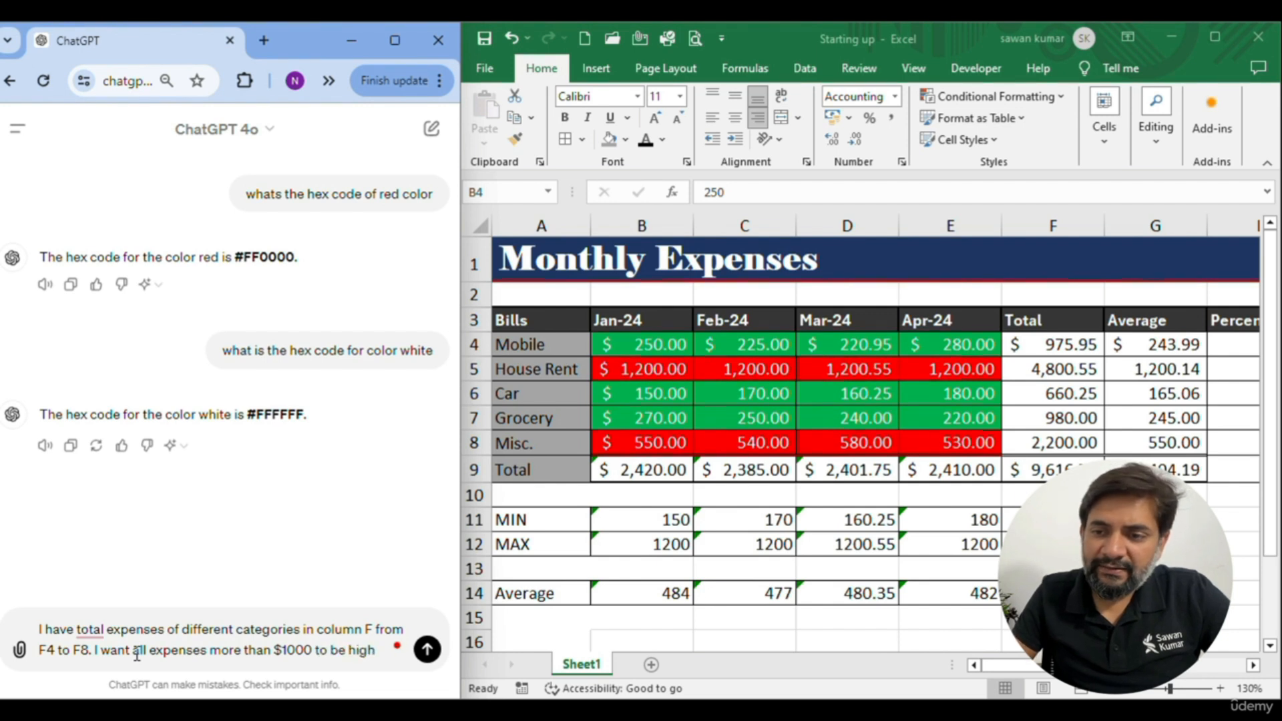
pyautogui.write('ligt')
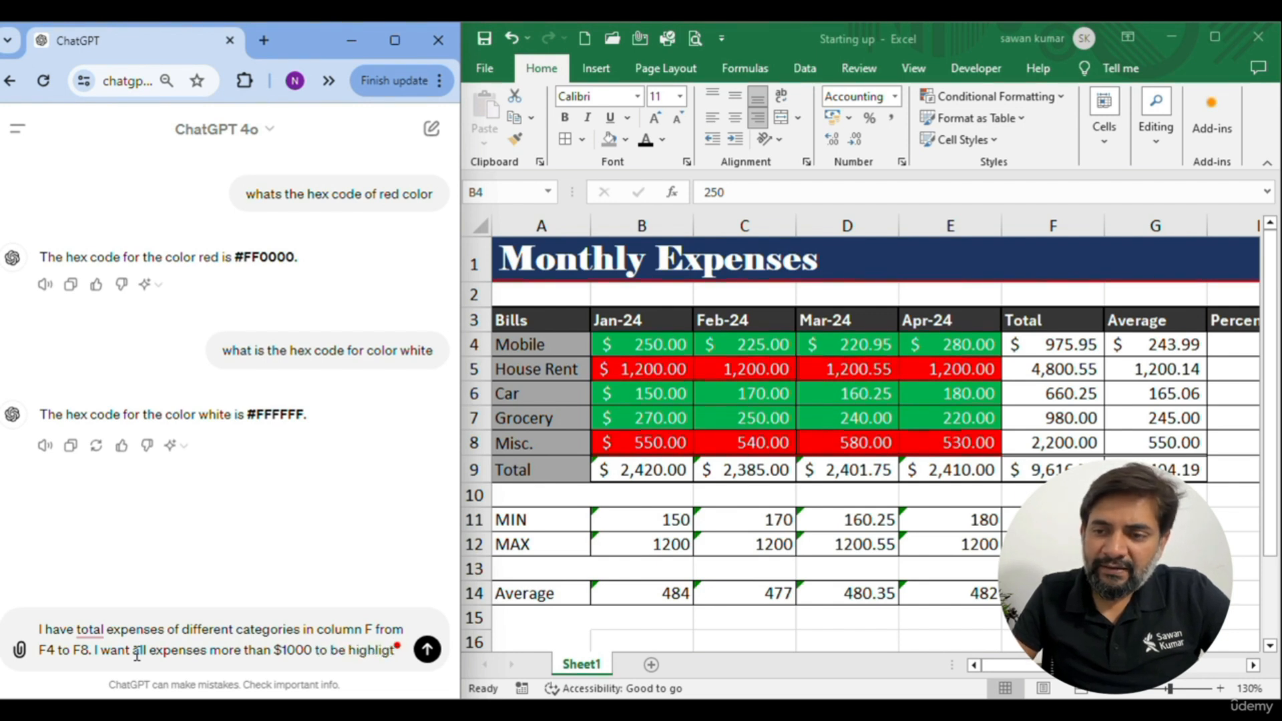
pyautogui.write('ed in r')
pyautogui.write('ile other')
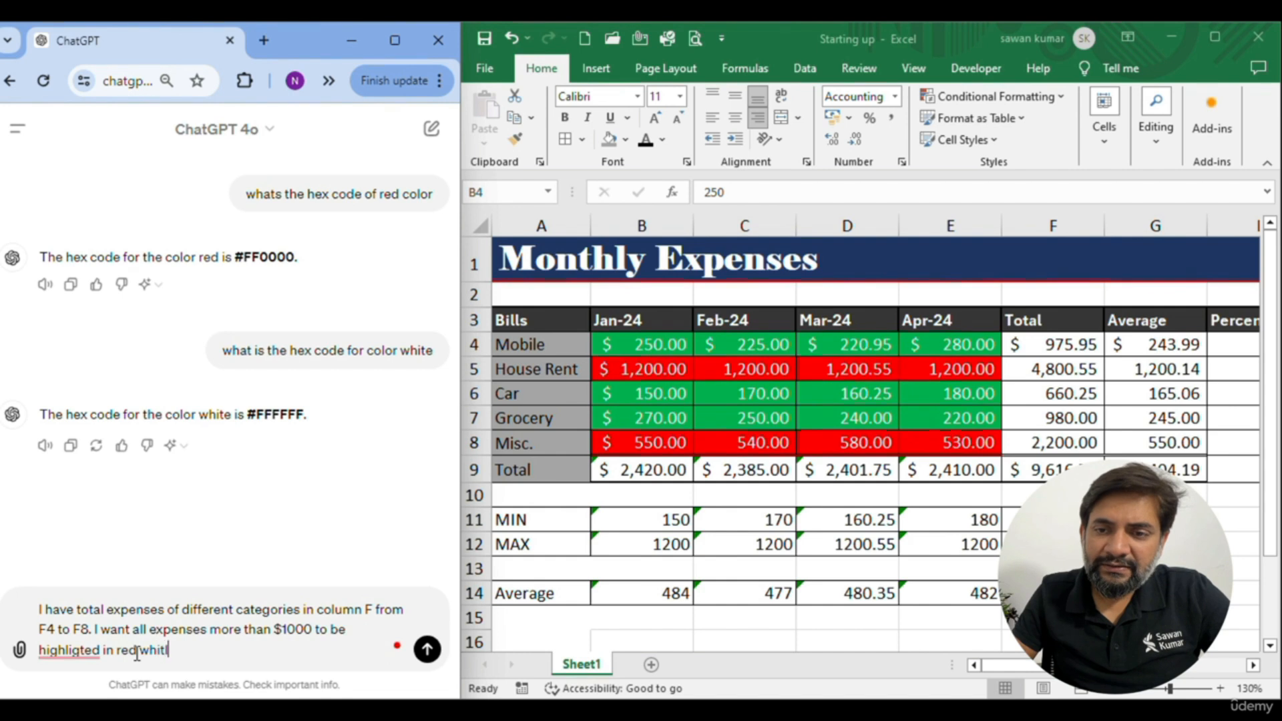
pyautogui.write('s in green.')
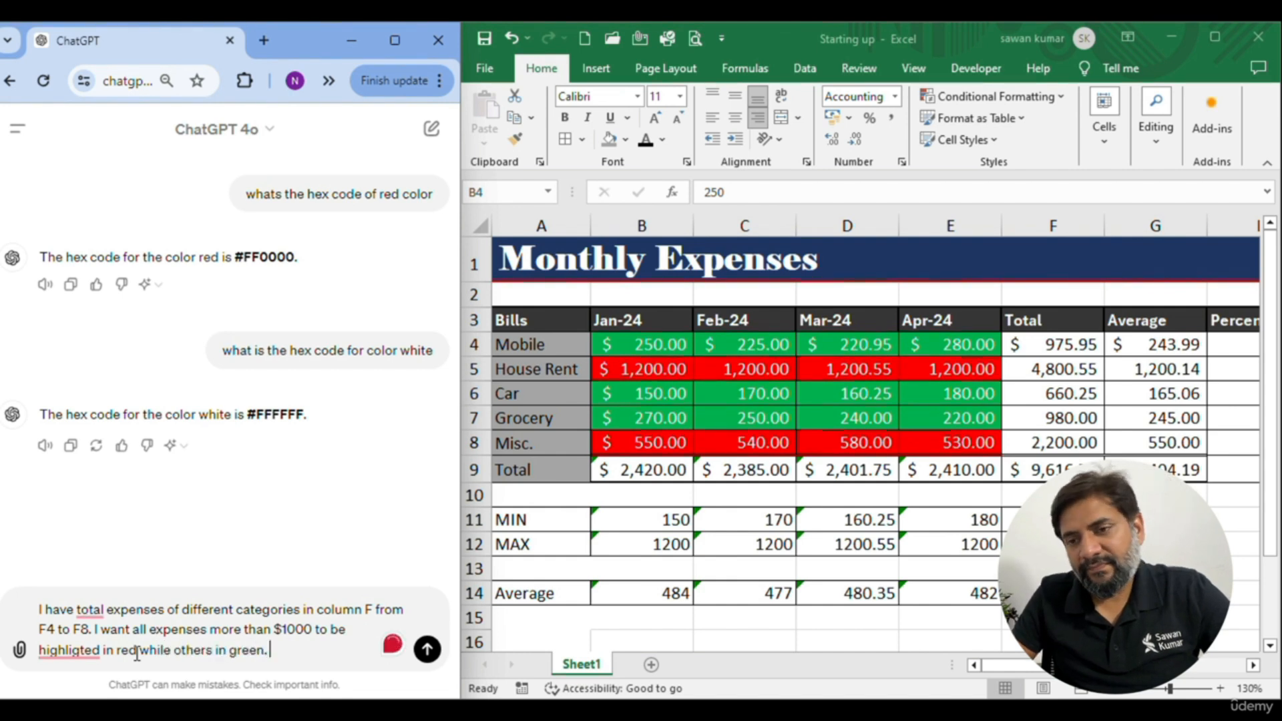
# End the message with "How do I do the same in excel using conditional formating" and send it to ChatGPT
pyautogui.write(' How do I d')
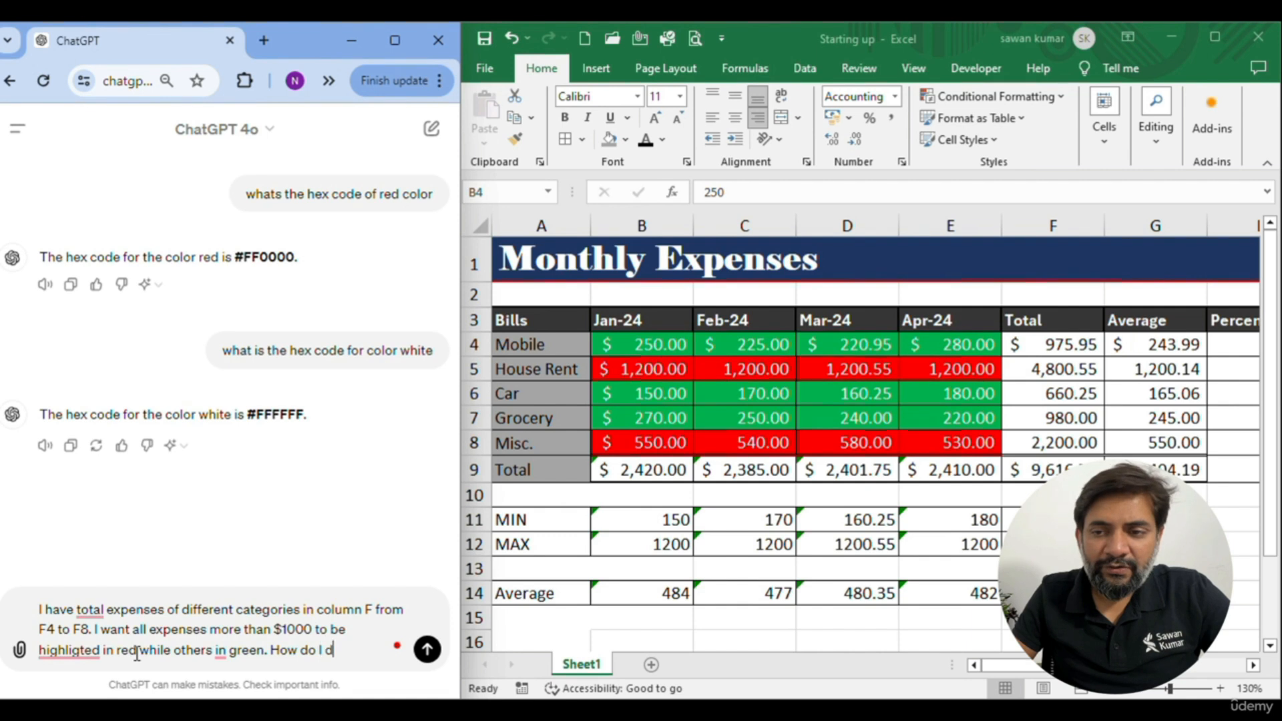
pyautogui.write('o the same in excel u')
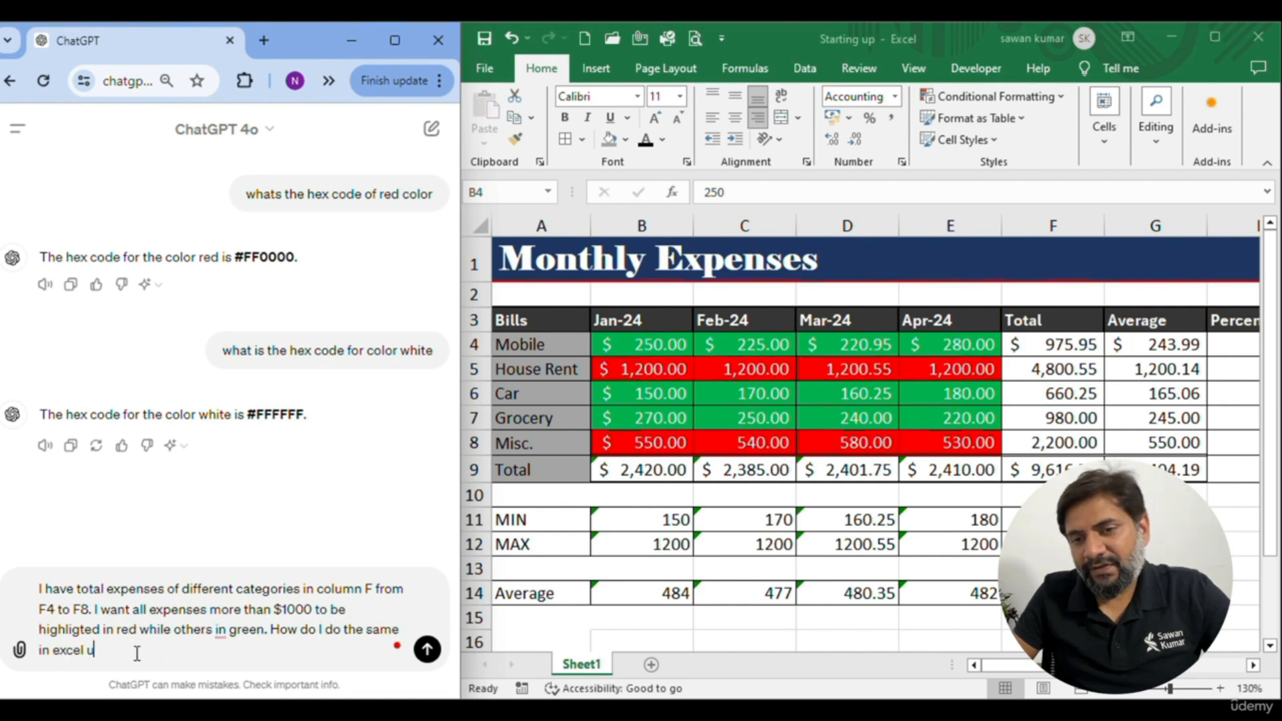
pyautogui.write('sing conditional formating')
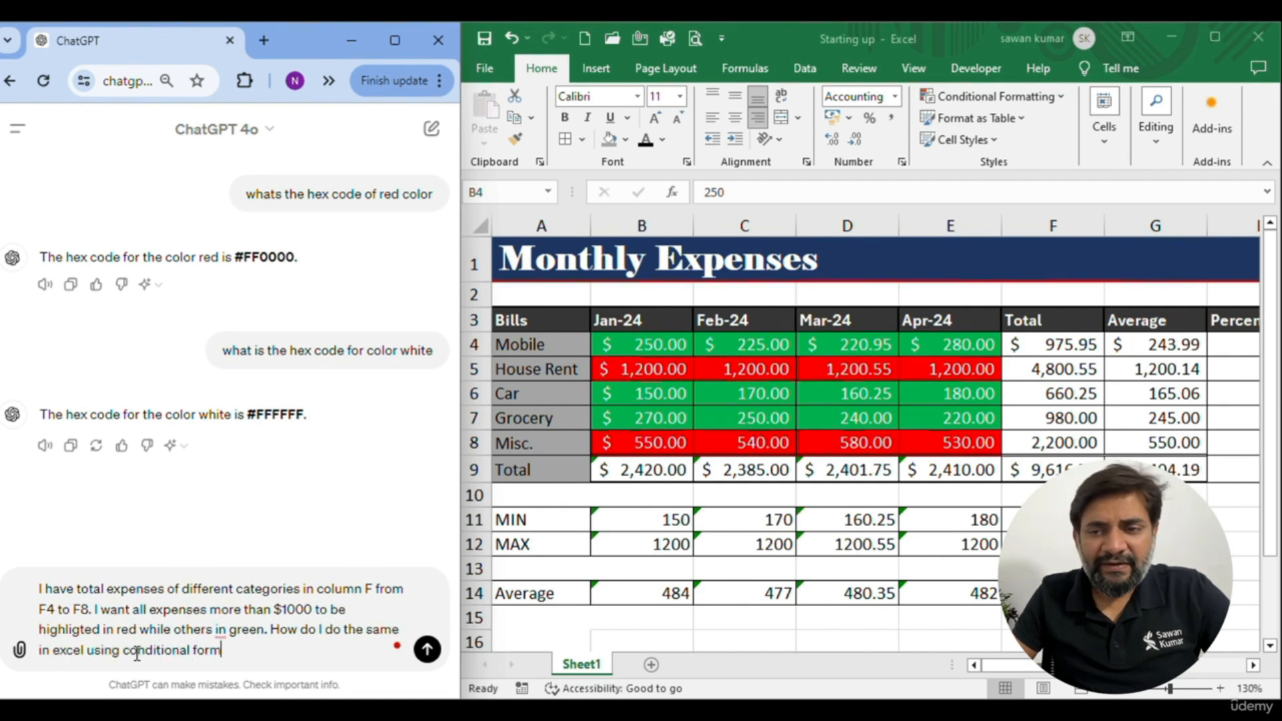
pyautogui.hotkey('shift', 'Return')
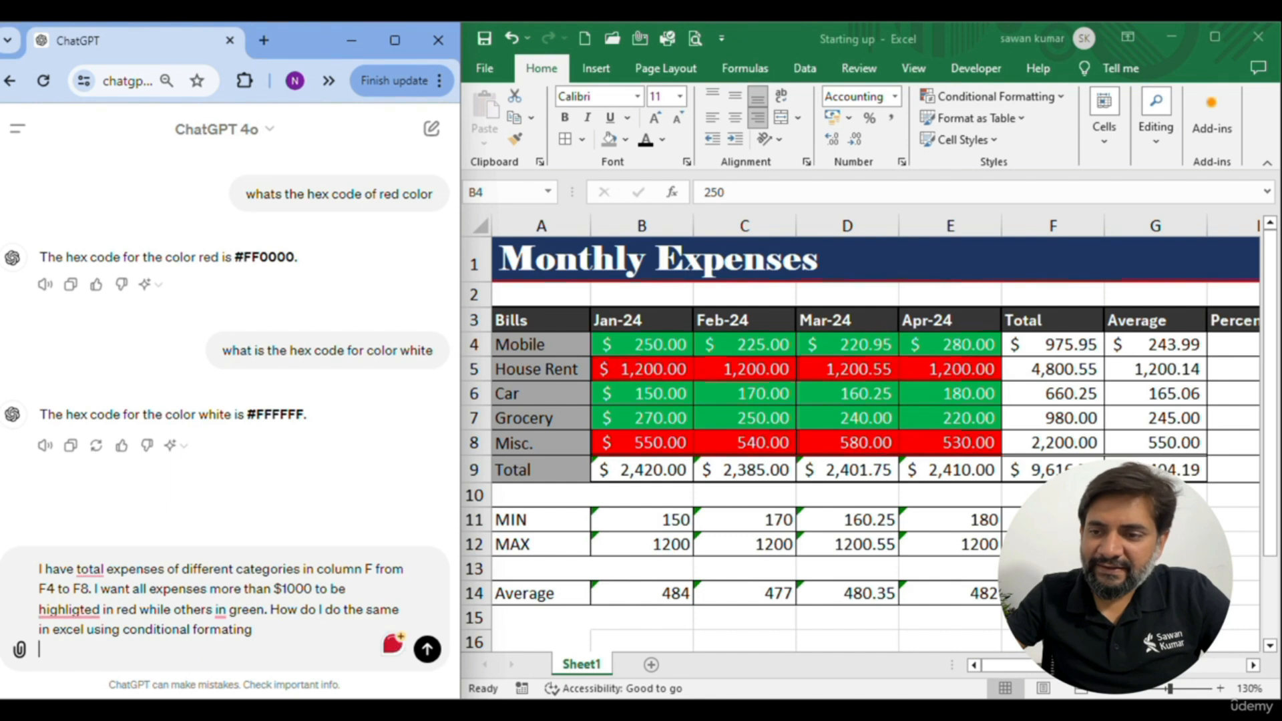
pyautogui.click(417, 655)
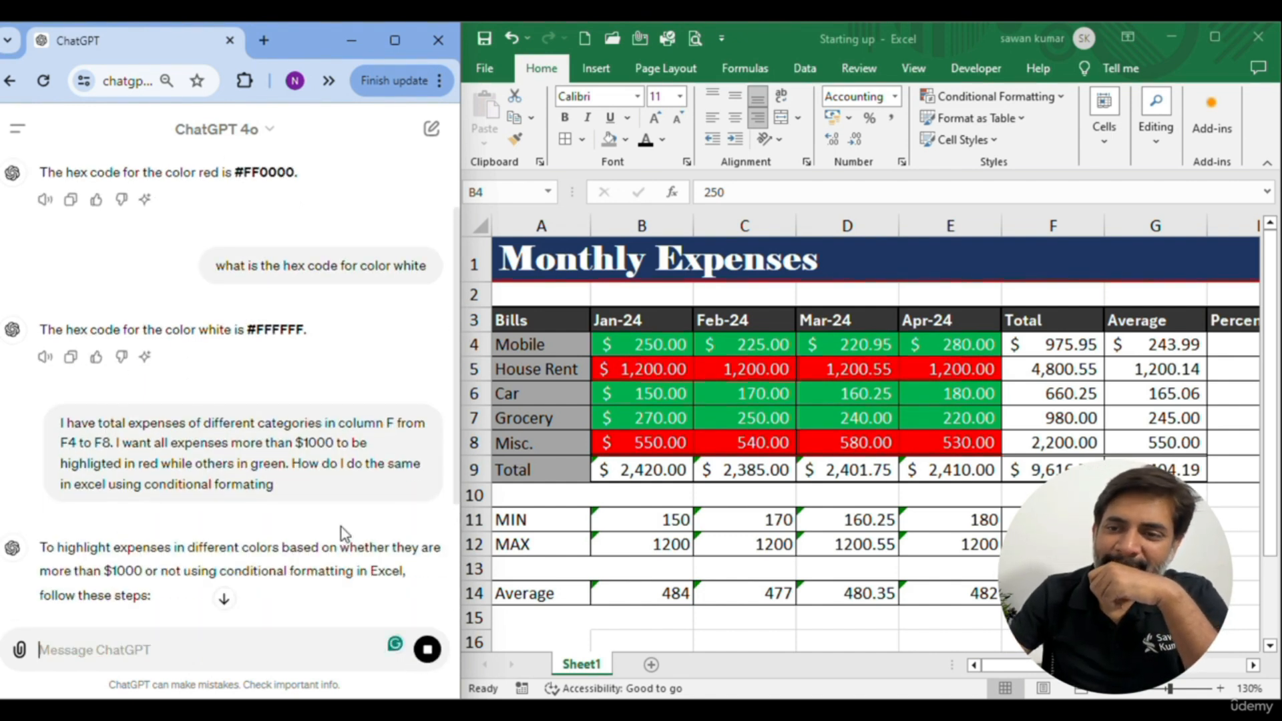
# Following ChatGPT's answer, start a new conditional formatting rule in Excel for F4:F8 that uses a formula to determine which cells to format
pyautogui.scroll(-1, 341, 542)
pyautogui.scroll(-3, 338, 540)
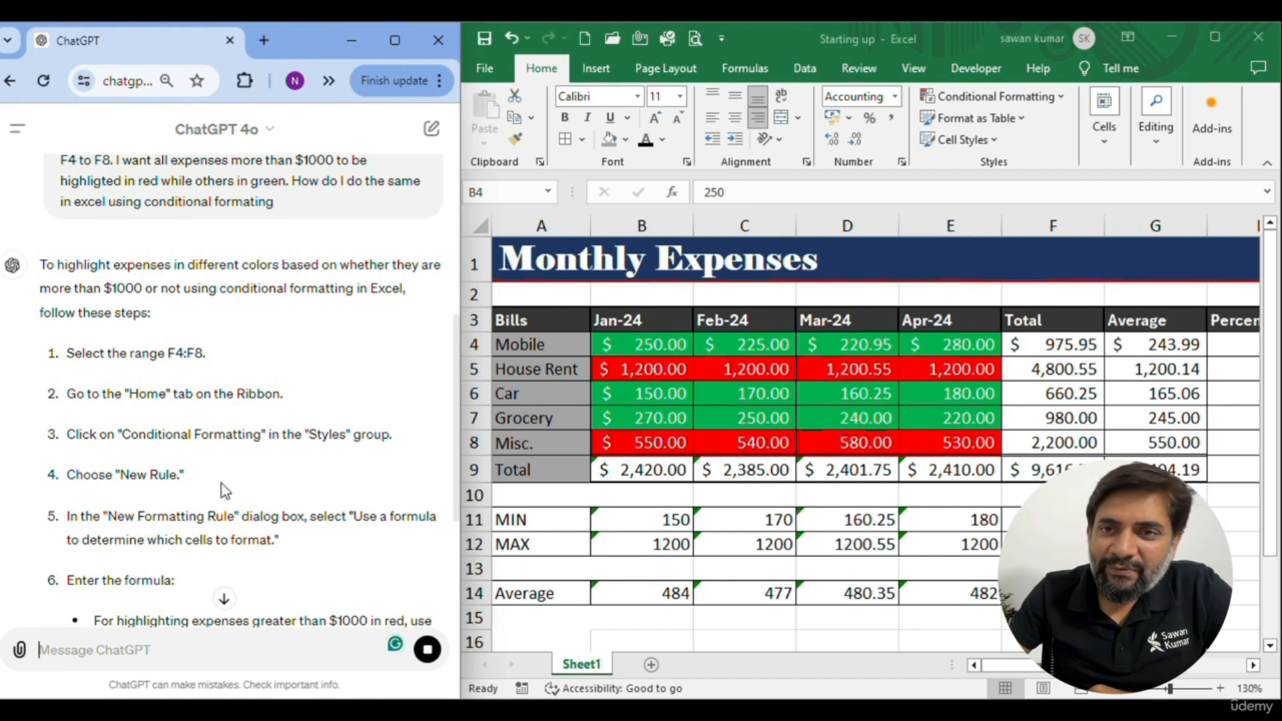
pyautogui.moveTo(1041, 347); pyautogui.dragTo(1070, 435)
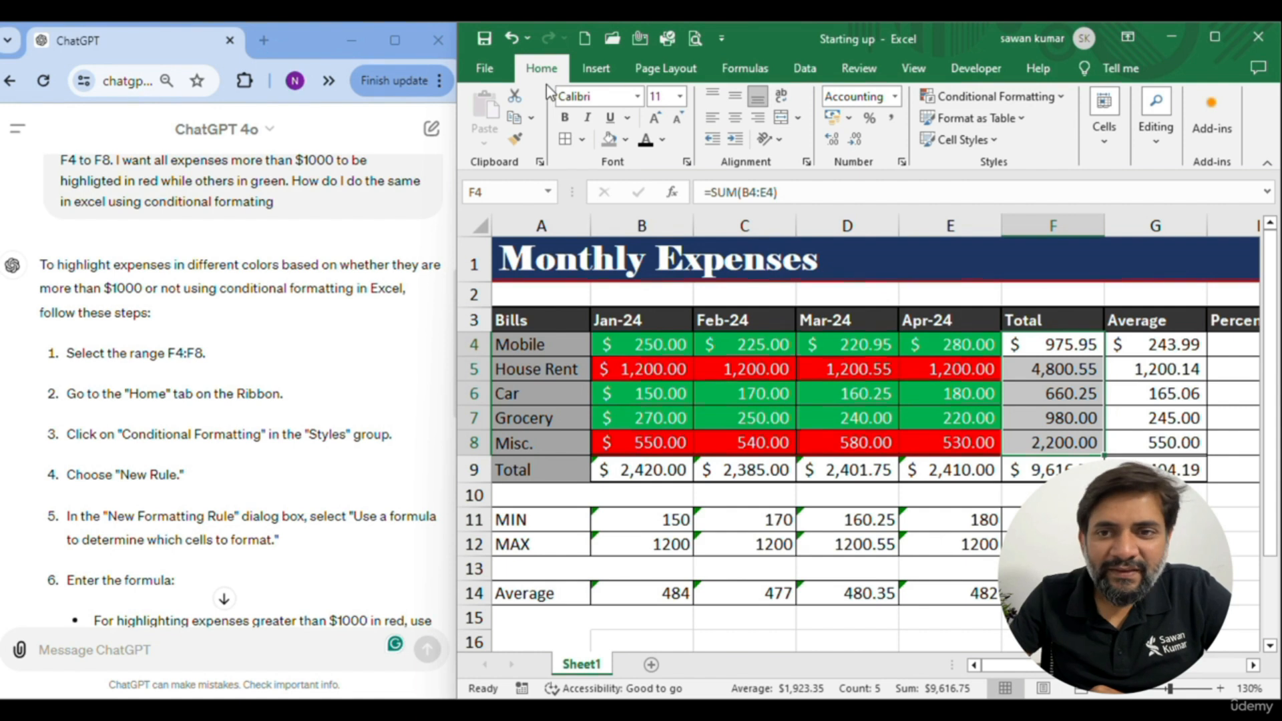
pyautogui.click(1031, 104)
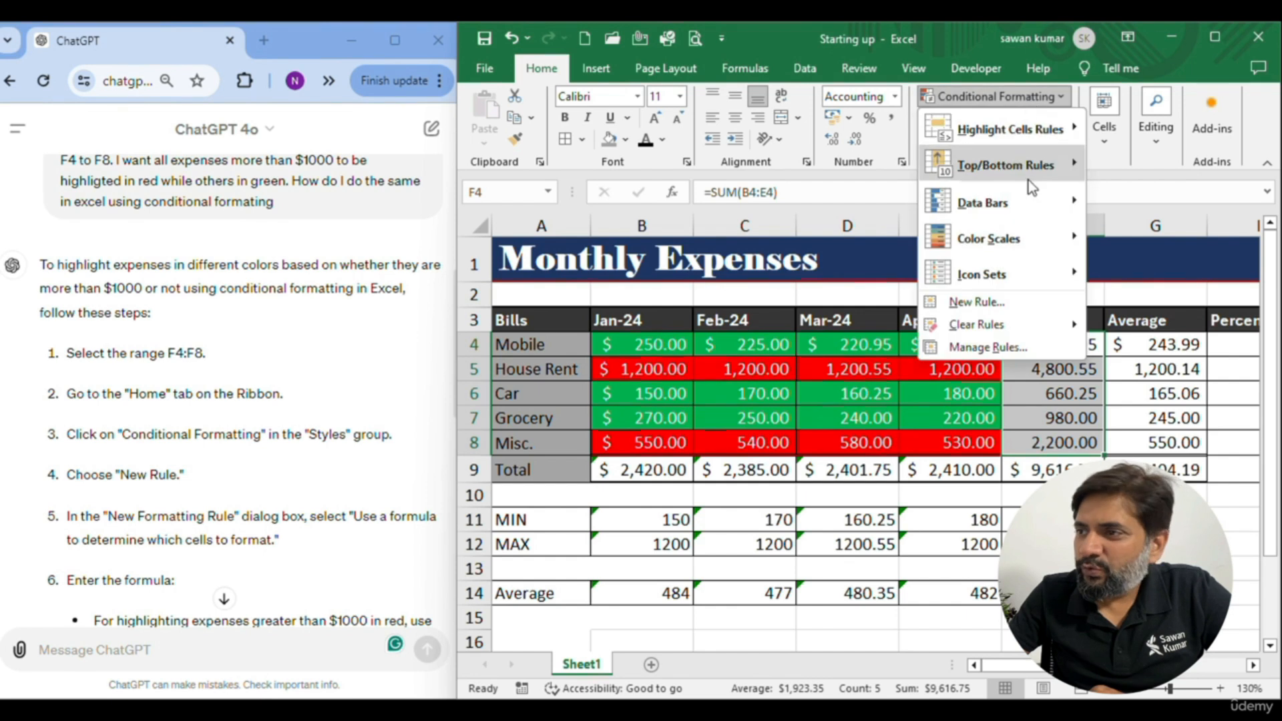
pyautogui.click(974, 302)
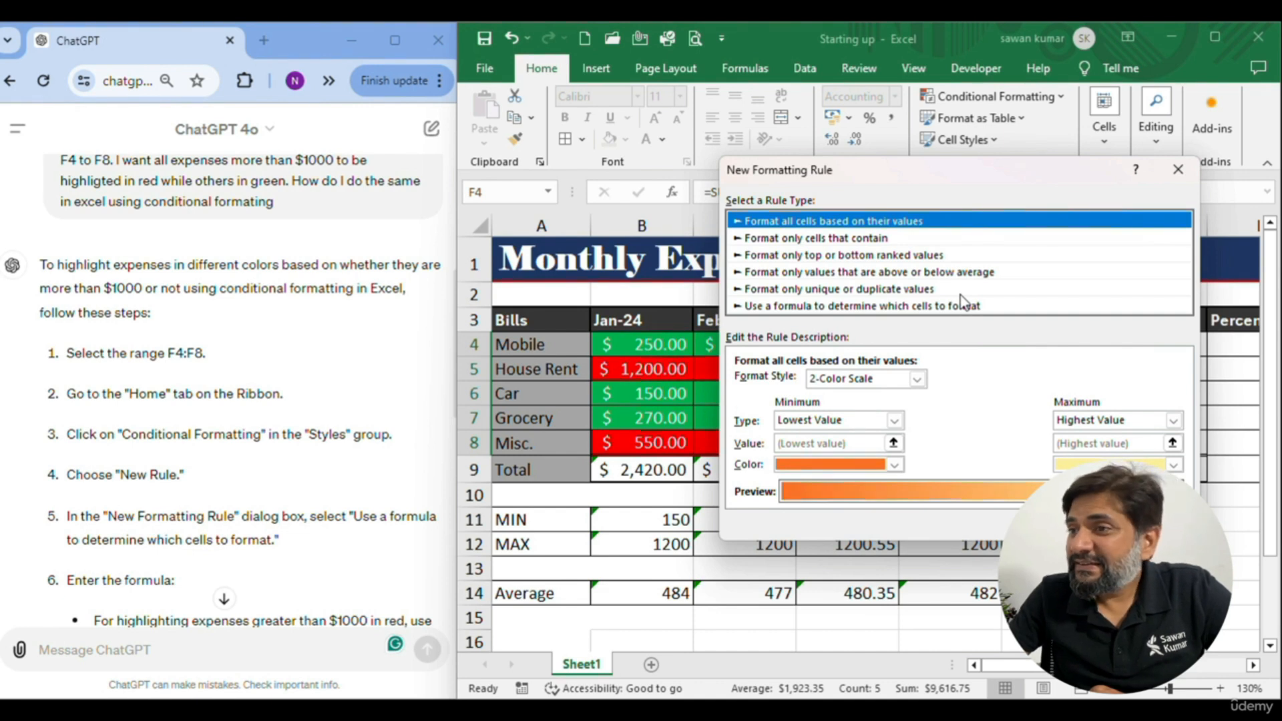
pyautogui.click(880, 307)
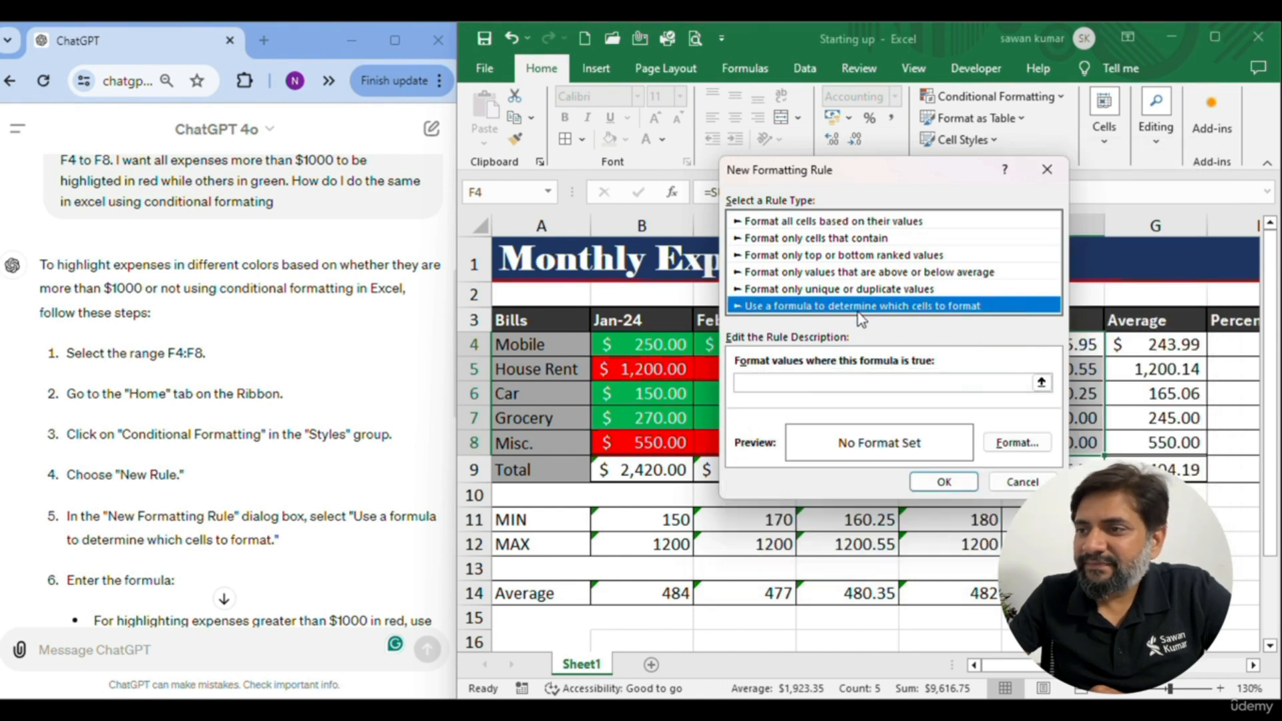
# Copy the formula =$F4>1000 from ChatGPT's answer and paste it as the new formatting rule's formula
pyautogui.scroll(-3, 299, 319)
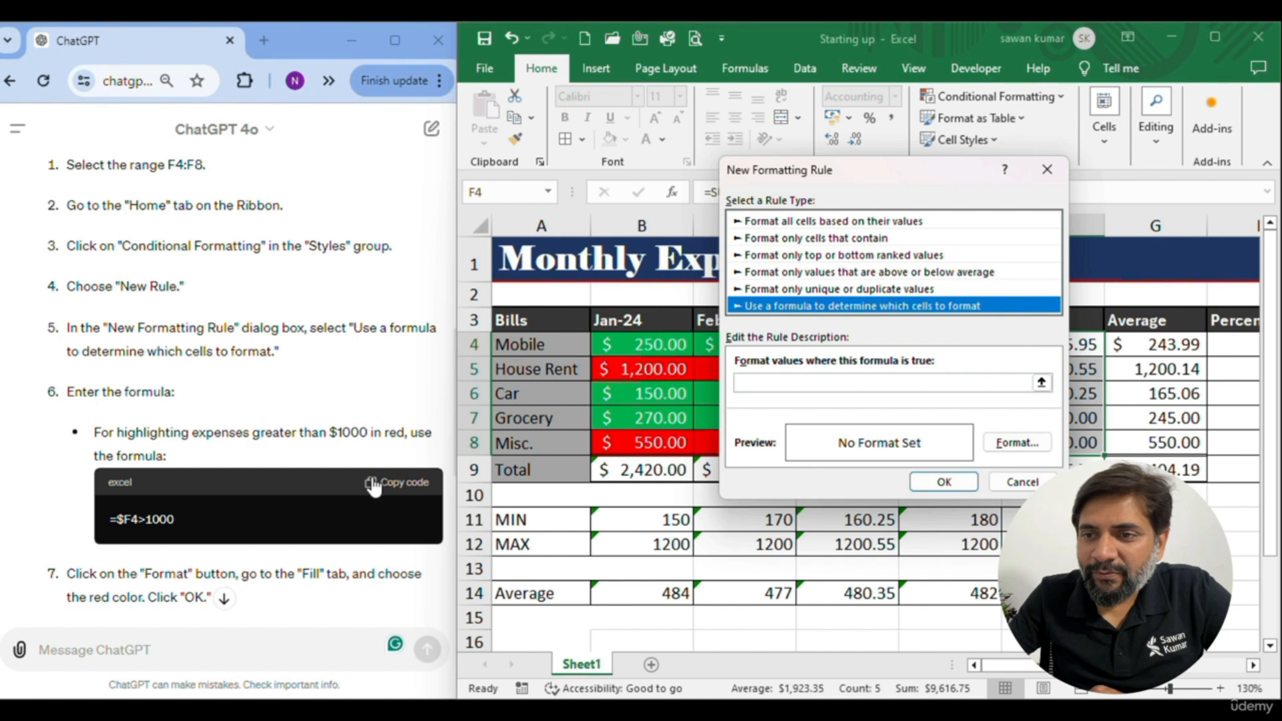
pyautogui.click(386, 486)
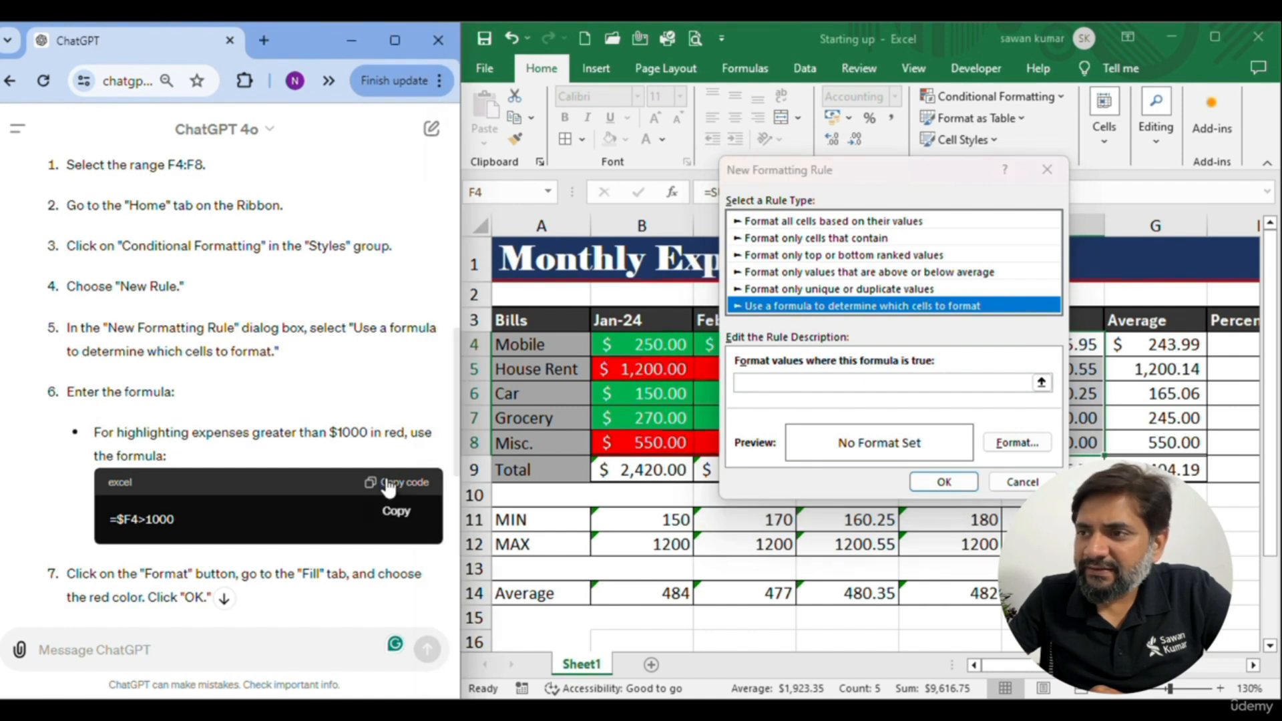
pyautogui.rightClick(781, 383)
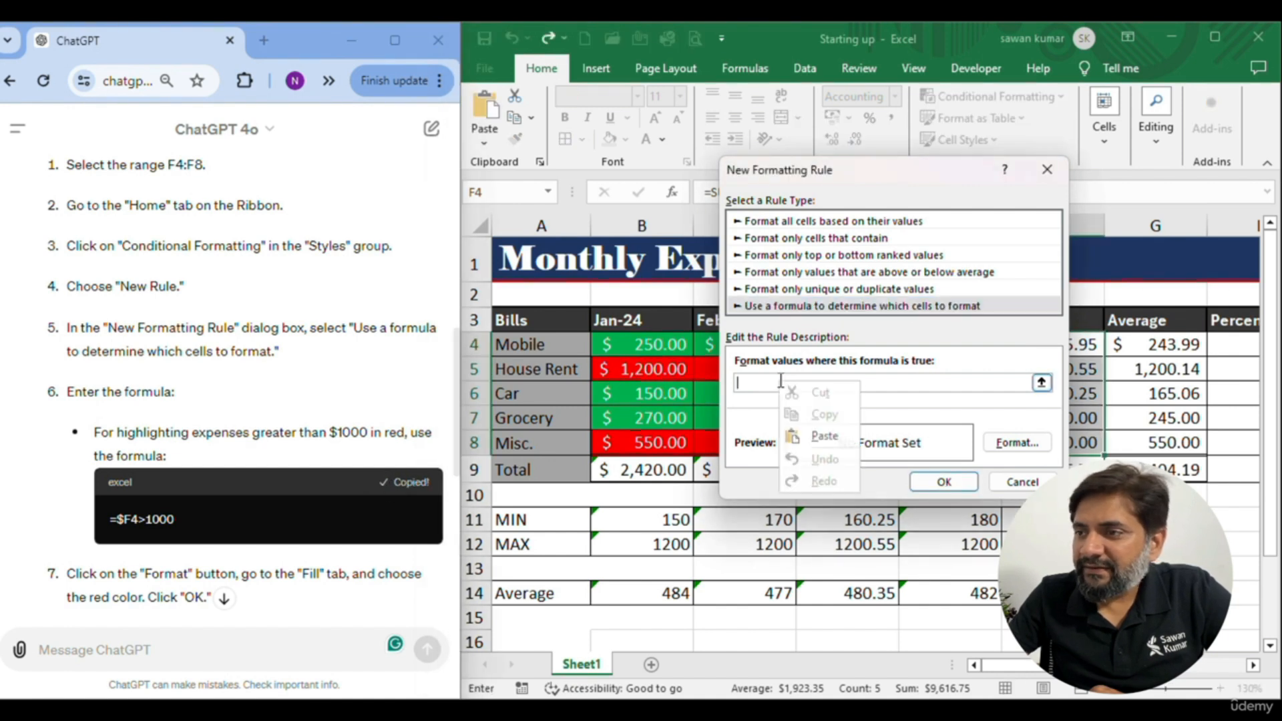
pyautogui.click(792, 437)
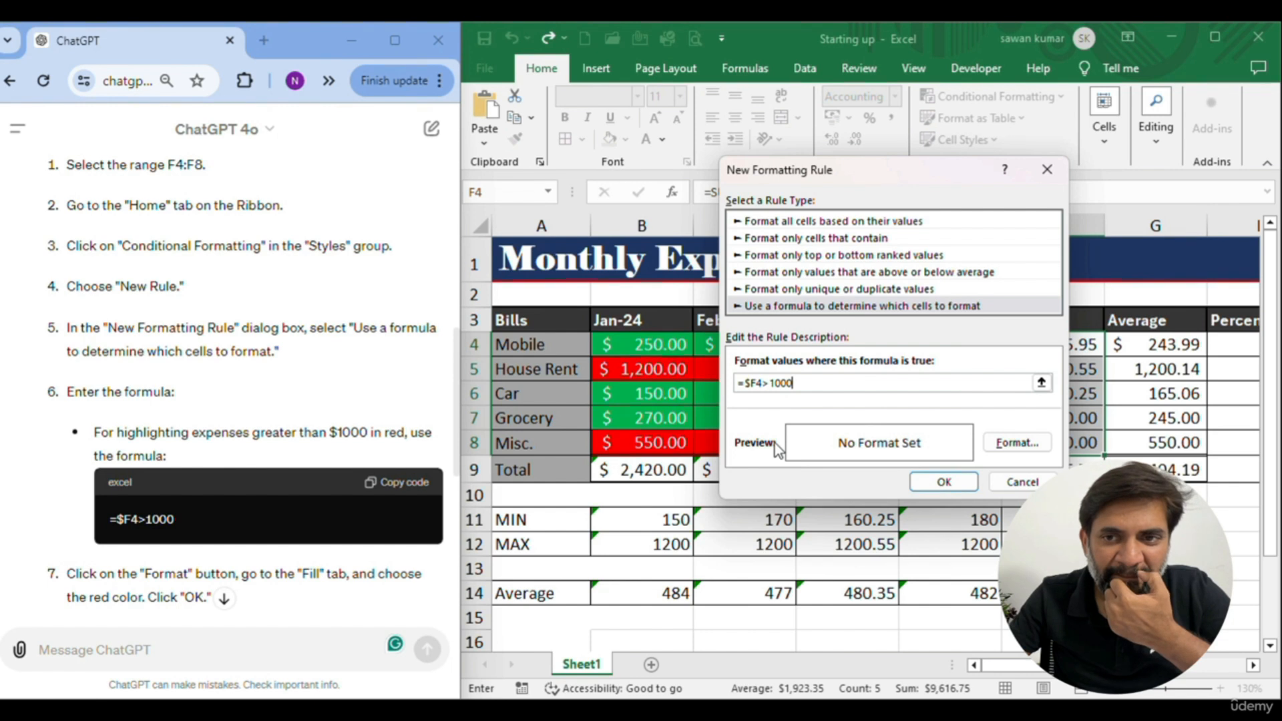
# Following ChatGPT's next instructions, give the =$F4>1000 rule a red fill and apply it to F4:F8
pyautogui.scroll(-1, 212, 483)
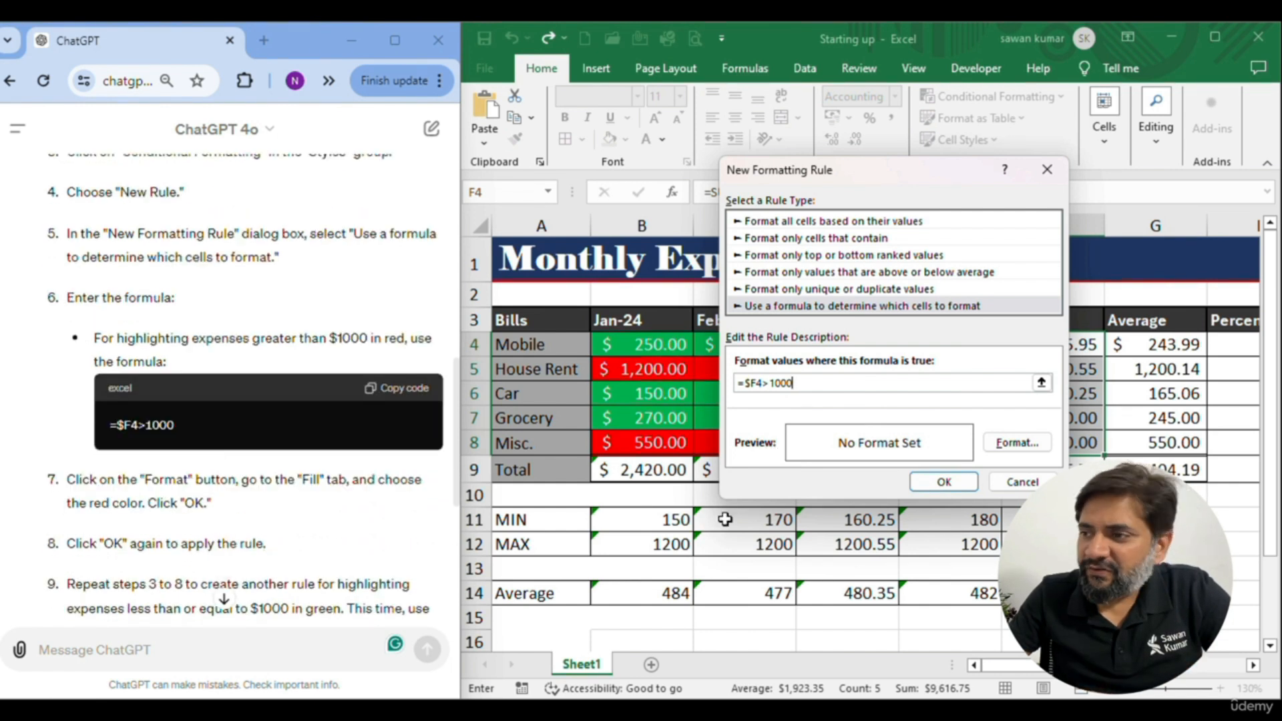
pyautogui.scroll(-1, 70, 475)
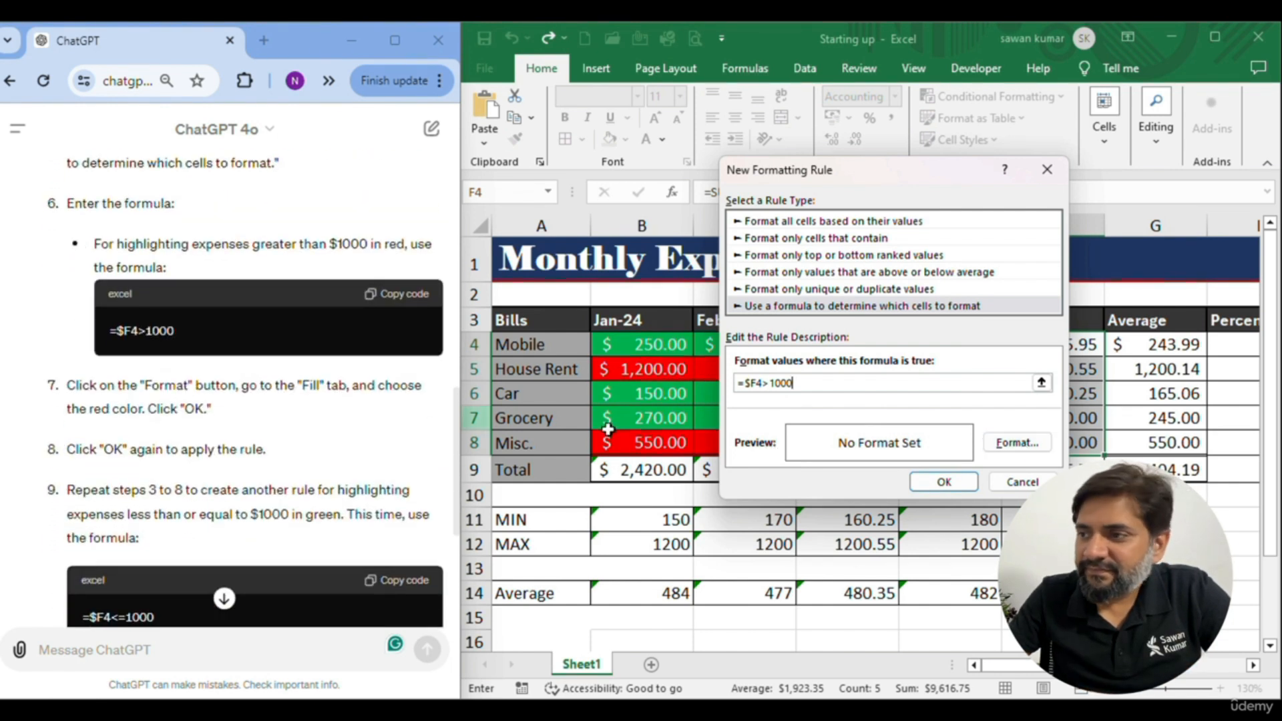
pyautogui.click(1016, 444)
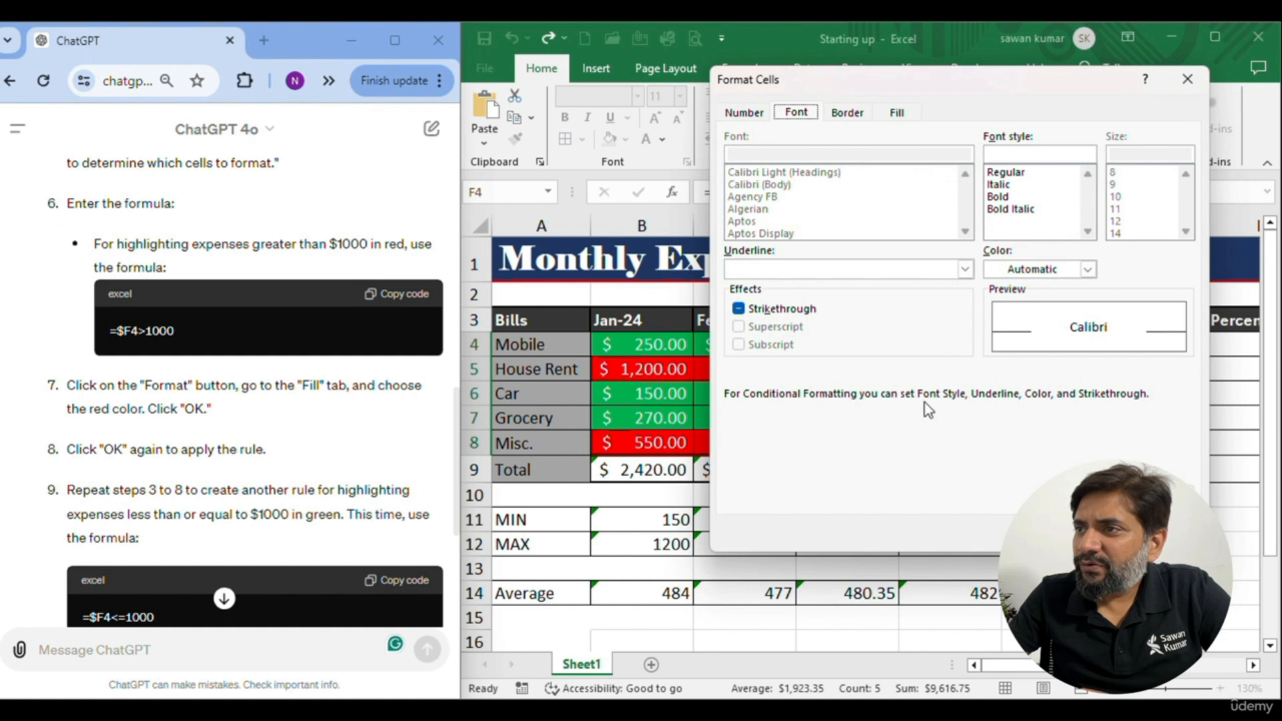
pyautogui.click(891, 114)
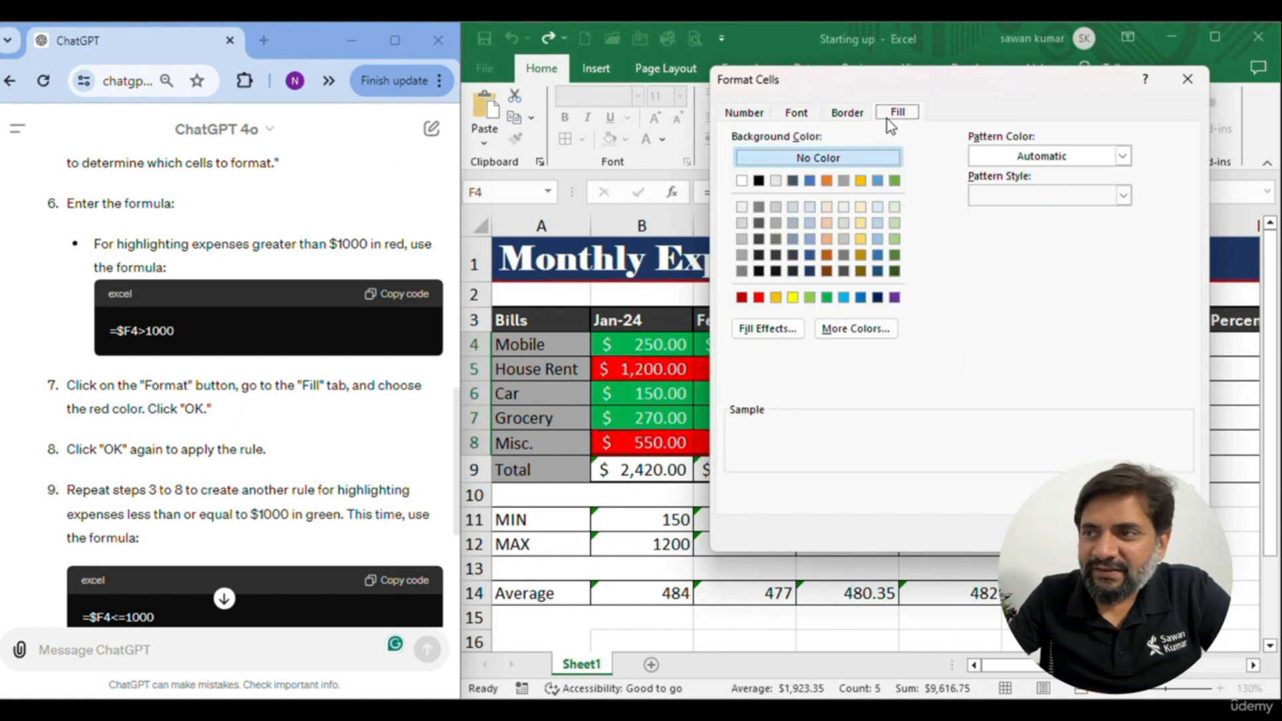
pyautogui.click(759, 298)
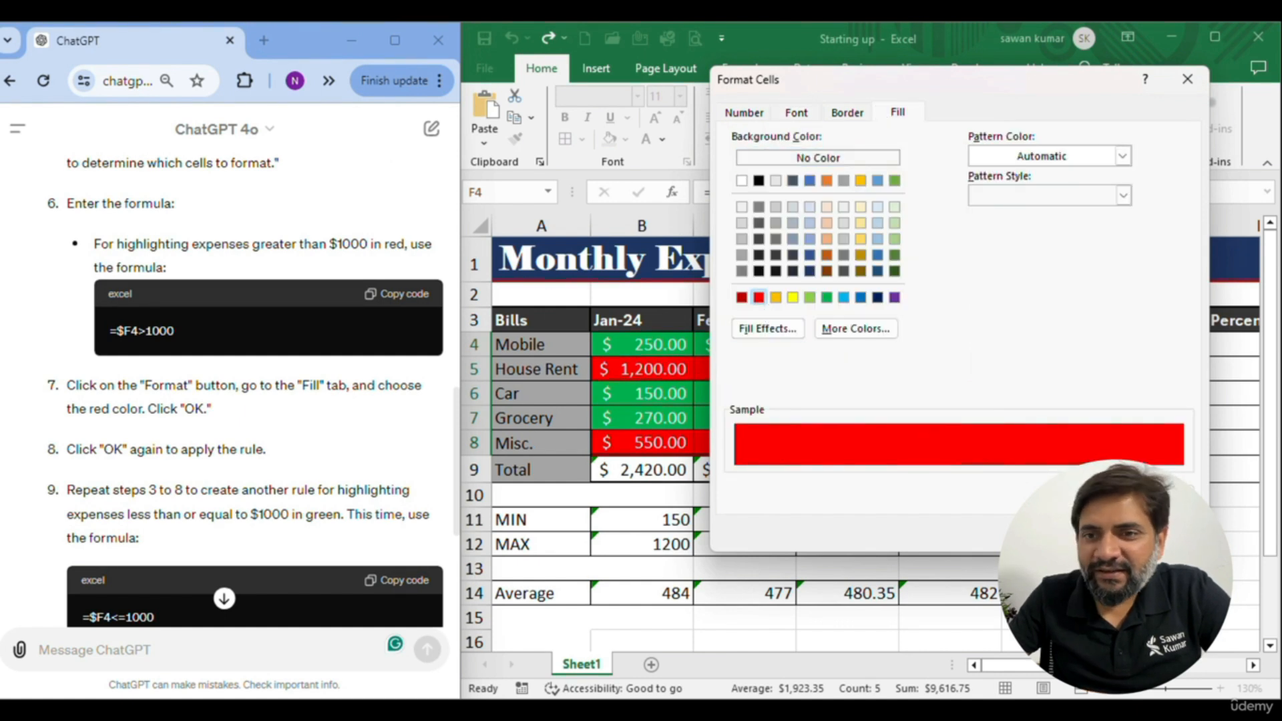
pyautogui.click(1098, 529)
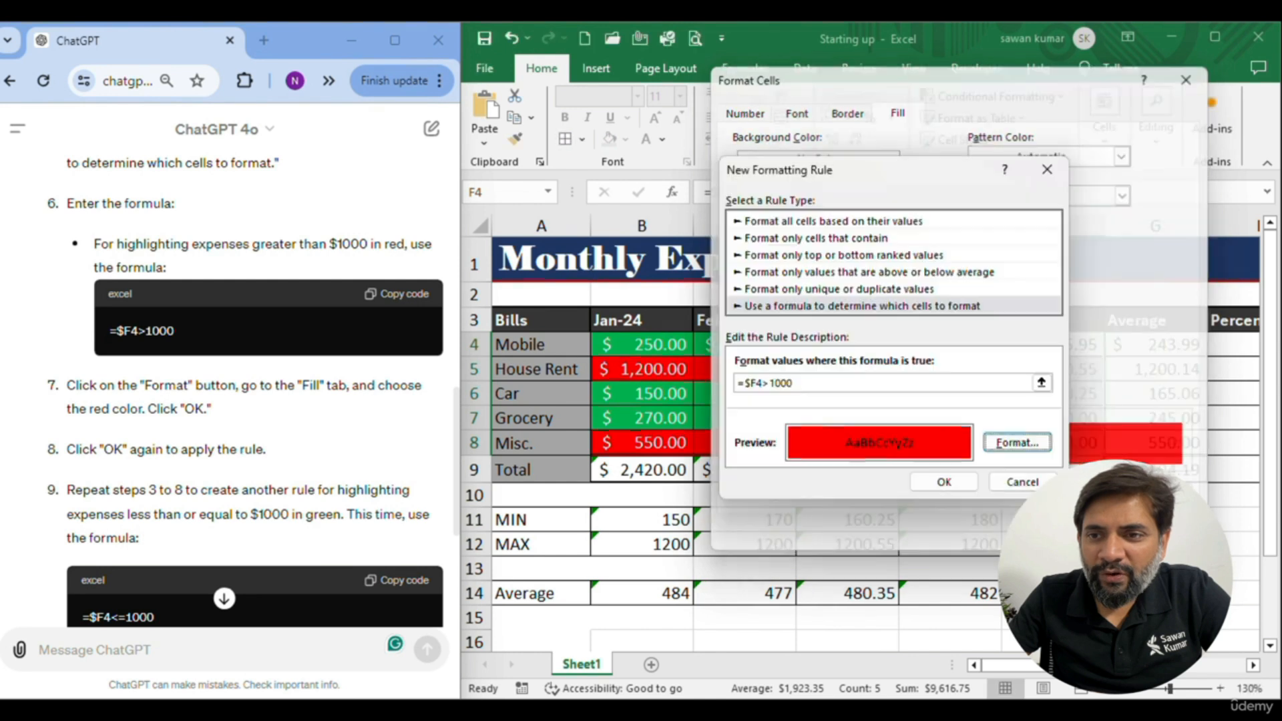
pyautogui.click(948, 485)
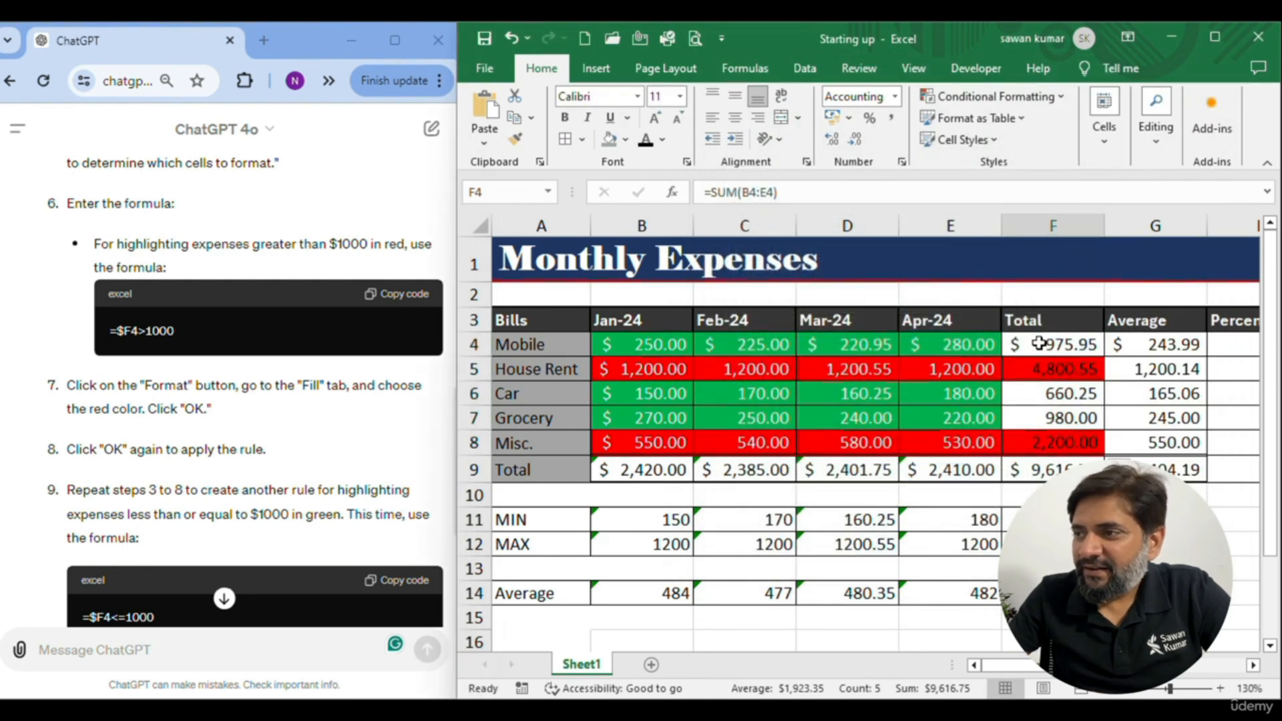
# Start a second formula-based rule for F4:F8, paste =$F4>1000 as its formula and edit the comparison to <=
pyautogui.click(994, 97)
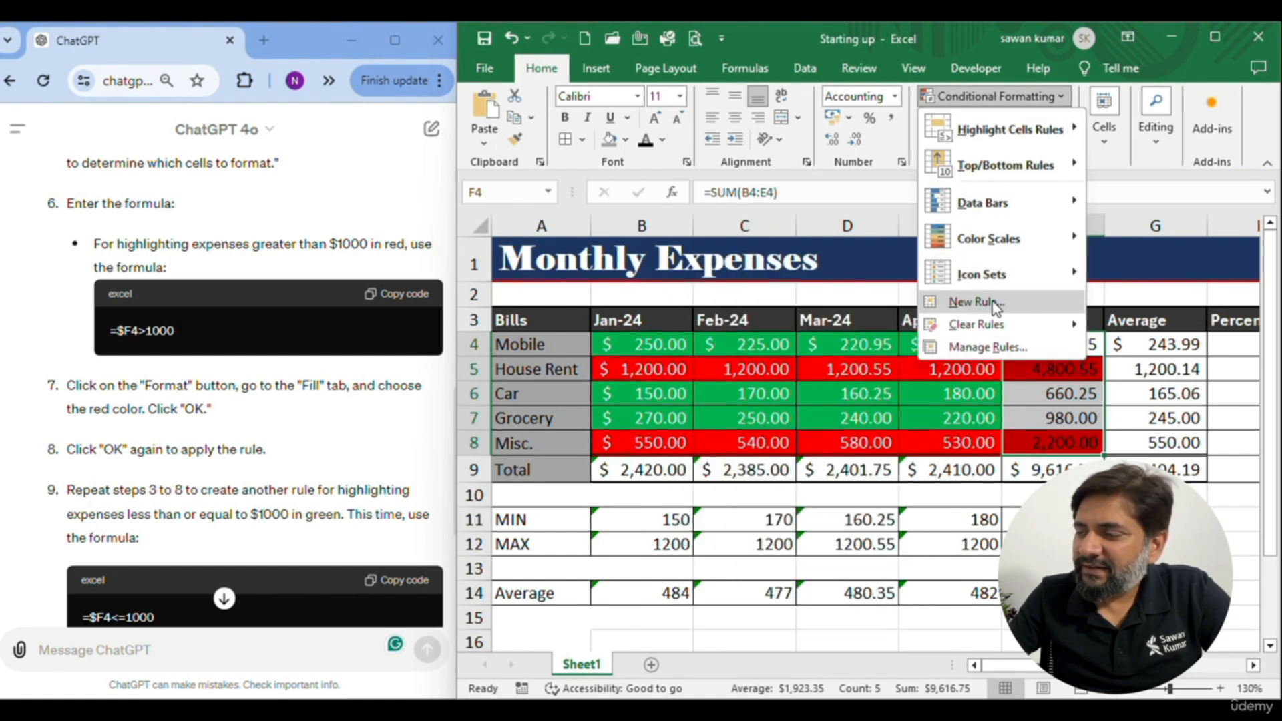
pyautogui.click(993, 303)
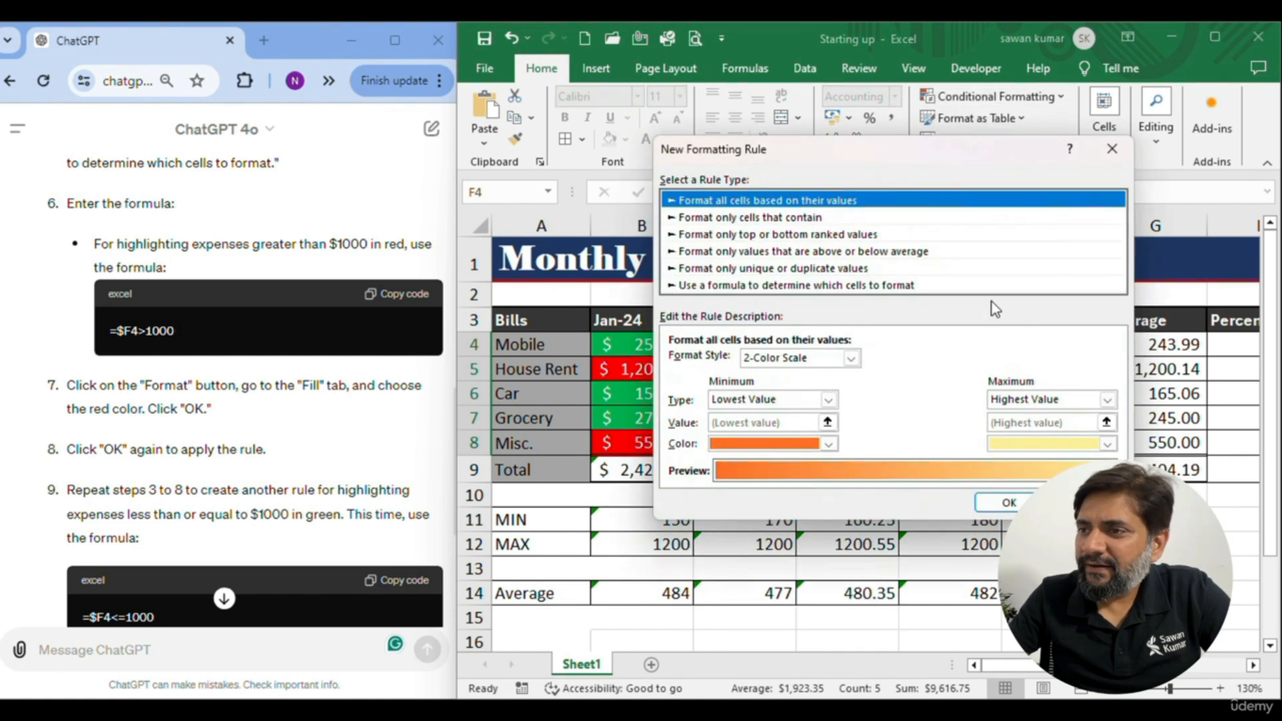
pyautogui.click(771, 285)
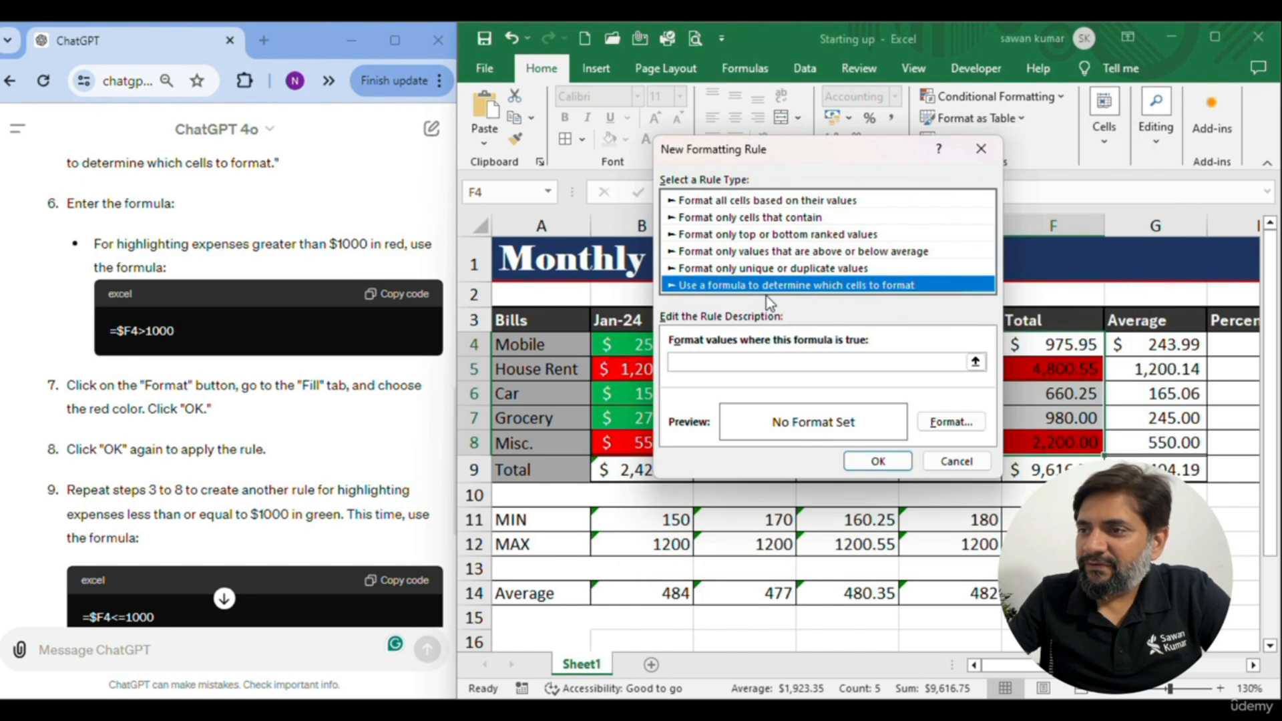
pyautogui.rightClick(756, 362)
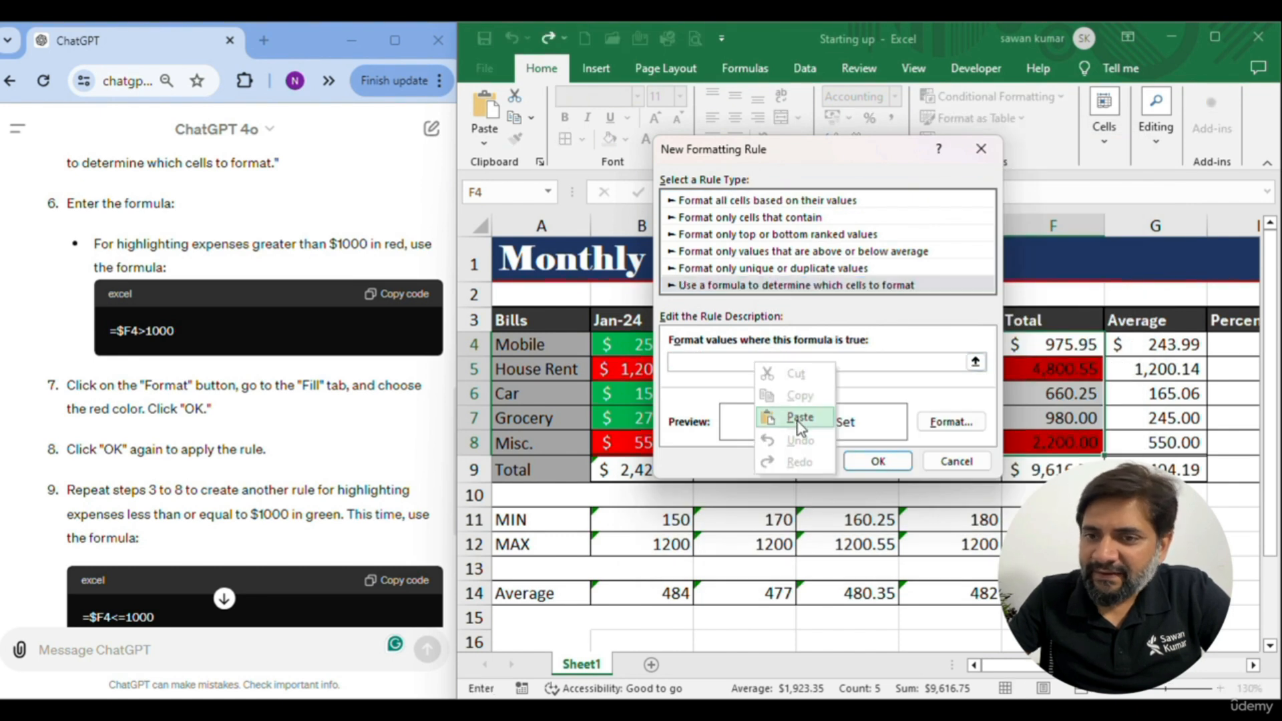
pyautogui.click(796, 418)
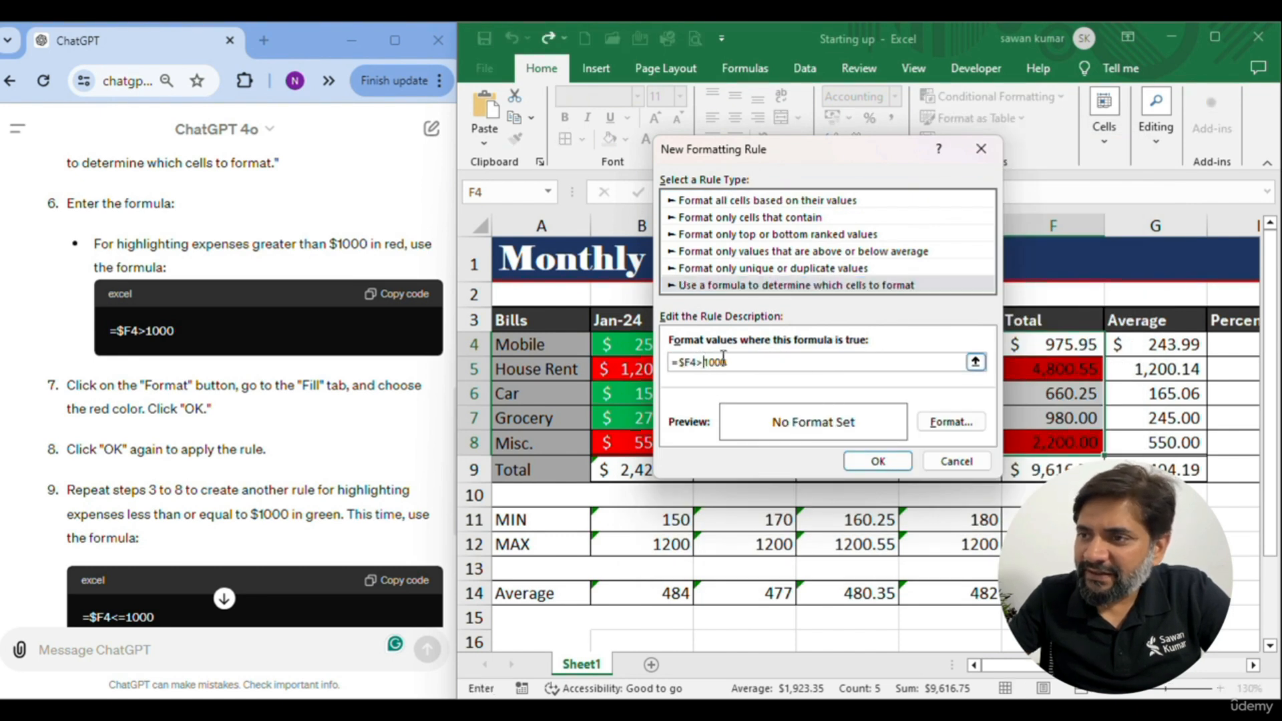
pyautogui.press('Left')
pyautogui.write('=')
# Set the second rule's format to a green fill, checking ChatGPT's instructions for the second formula
pyautogui.click(954, 423)
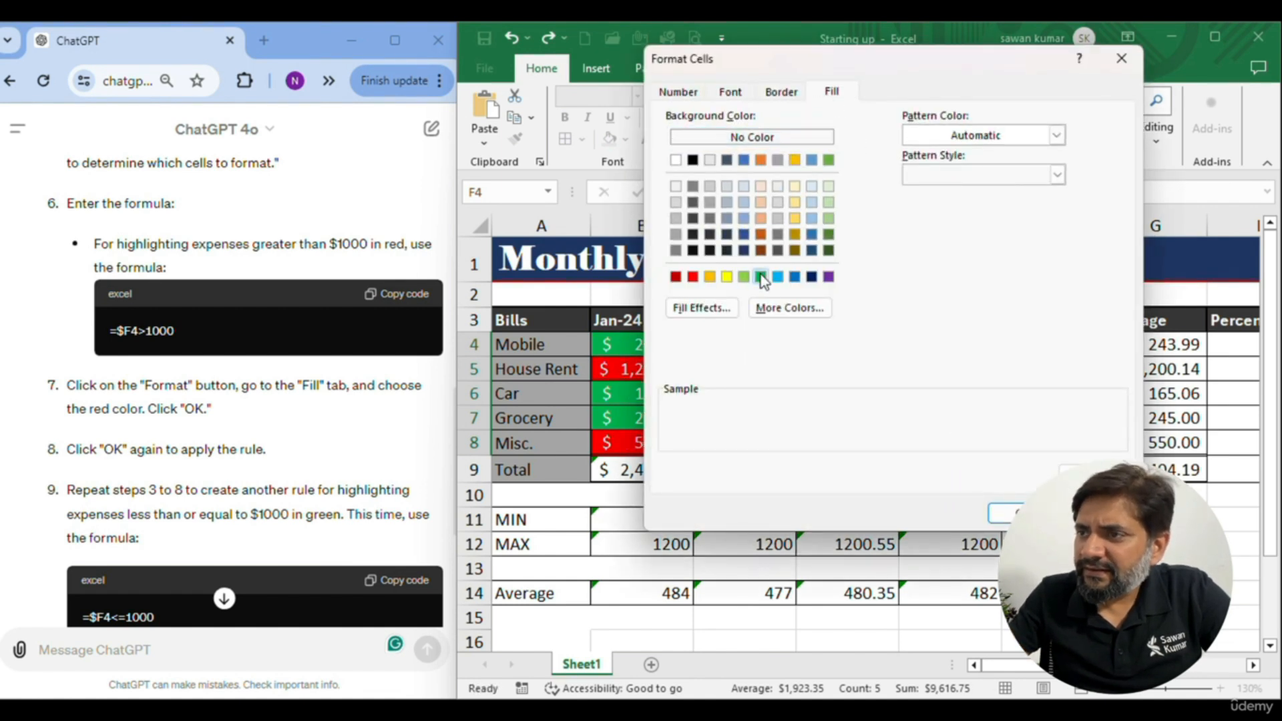
pyautogui.click(760, 274)
pyautogui.scroll(-3, 392, 451)
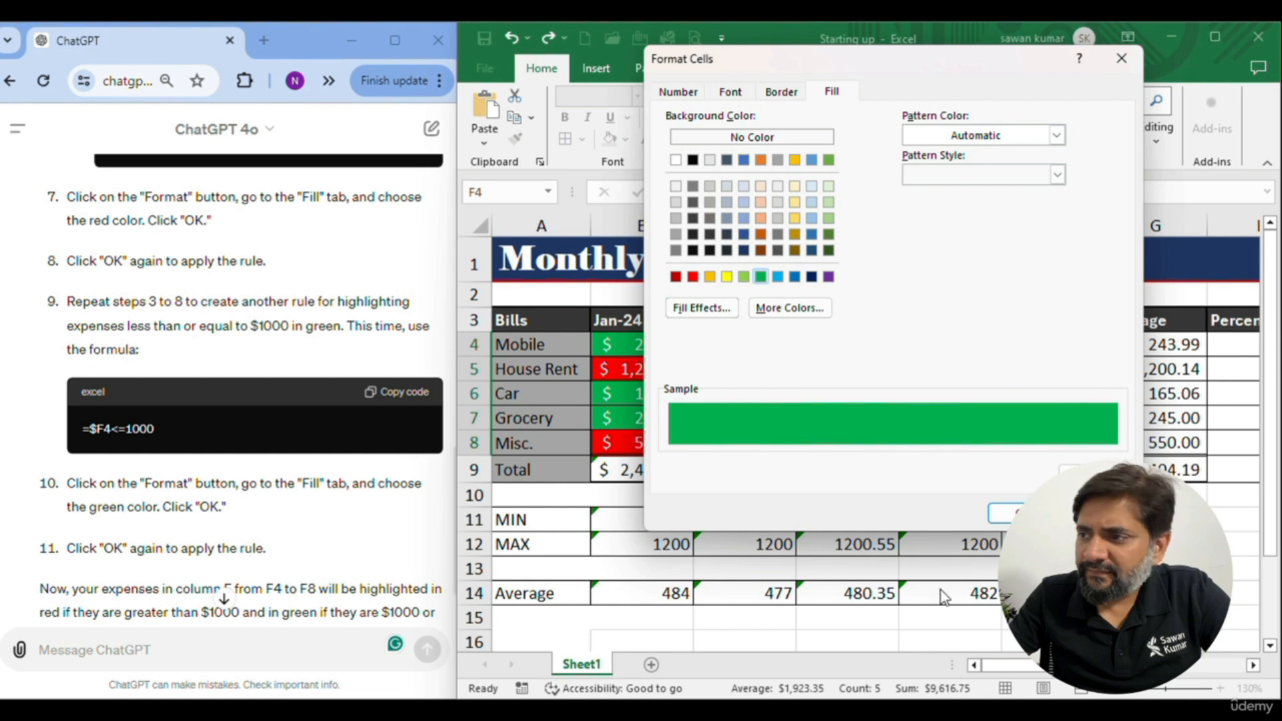
pyautogui.click(1005, 513)
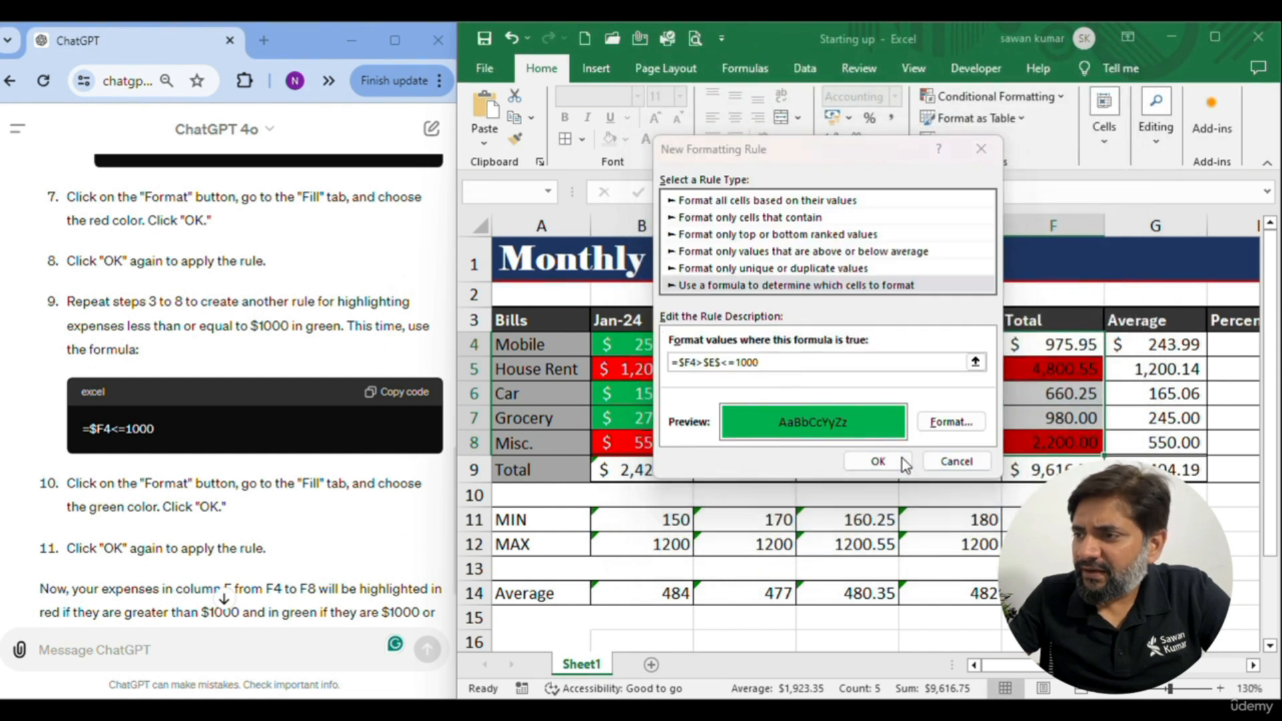
# Try to apply the green rule with its formula as entered
pyautogui.click(902, 458)
pyautogui.click(612, 466)
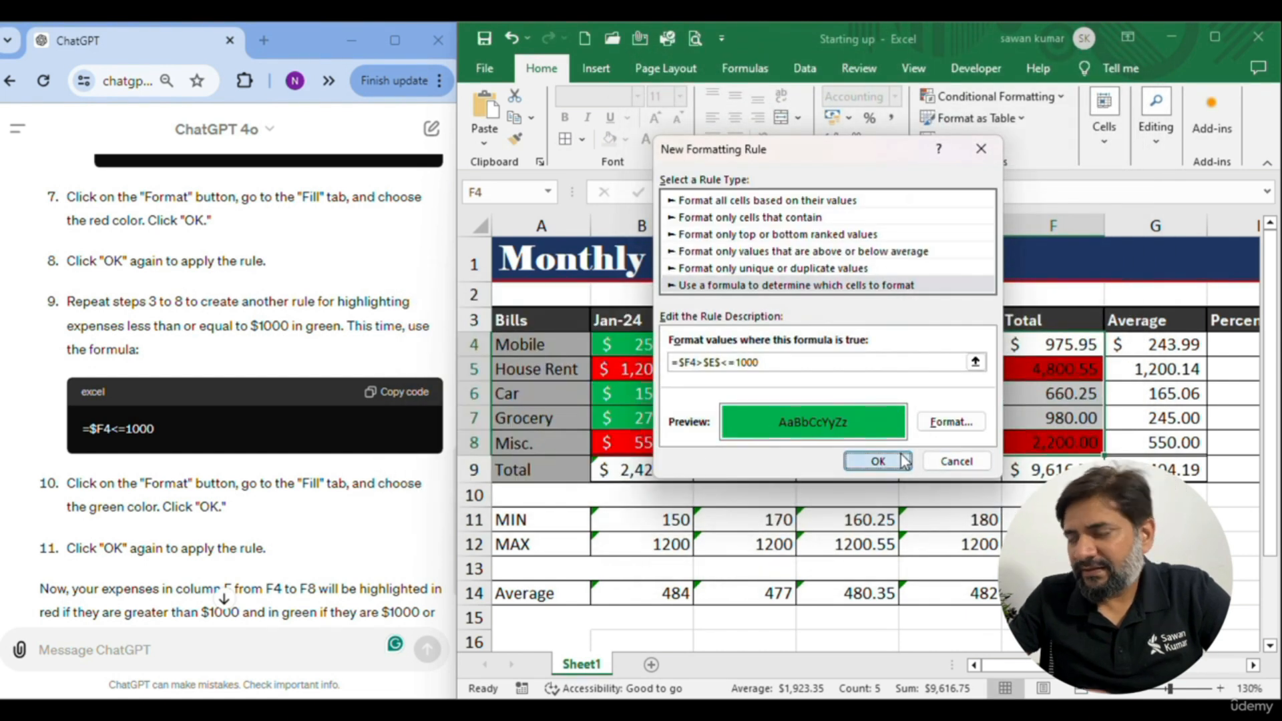
pyautogui.click(906, 461)
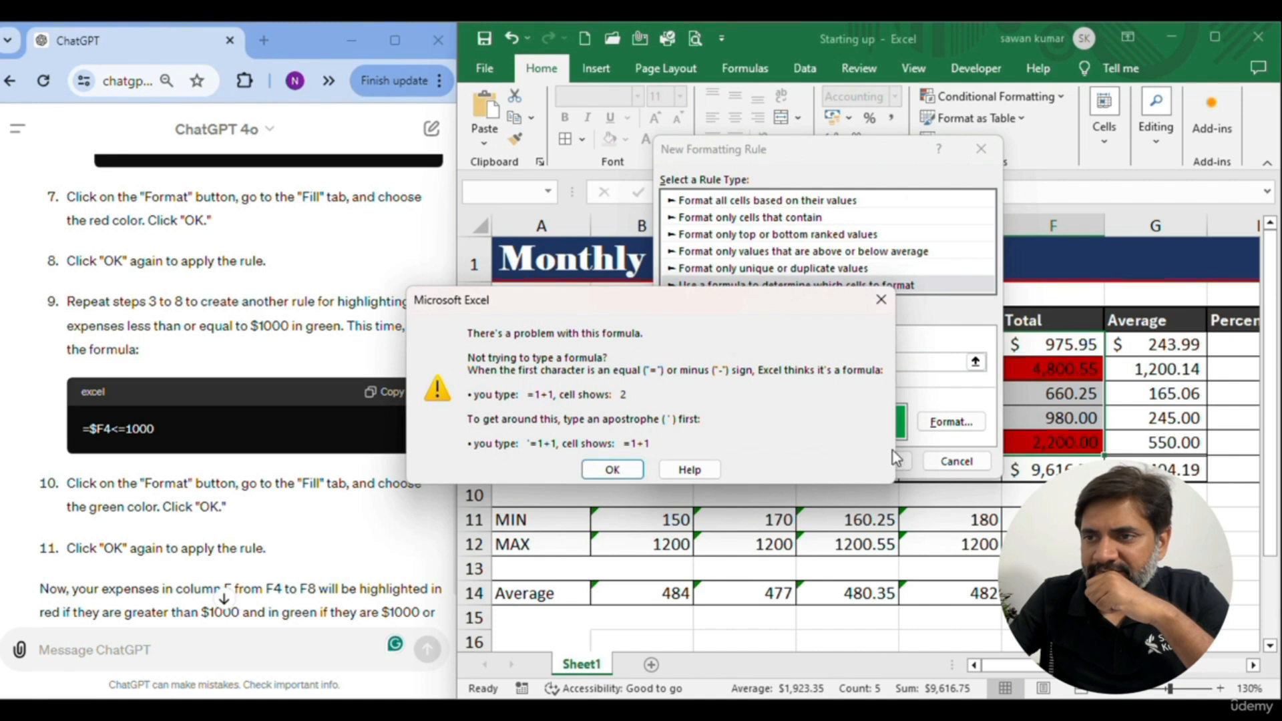
pyautogui.click(610, 472)
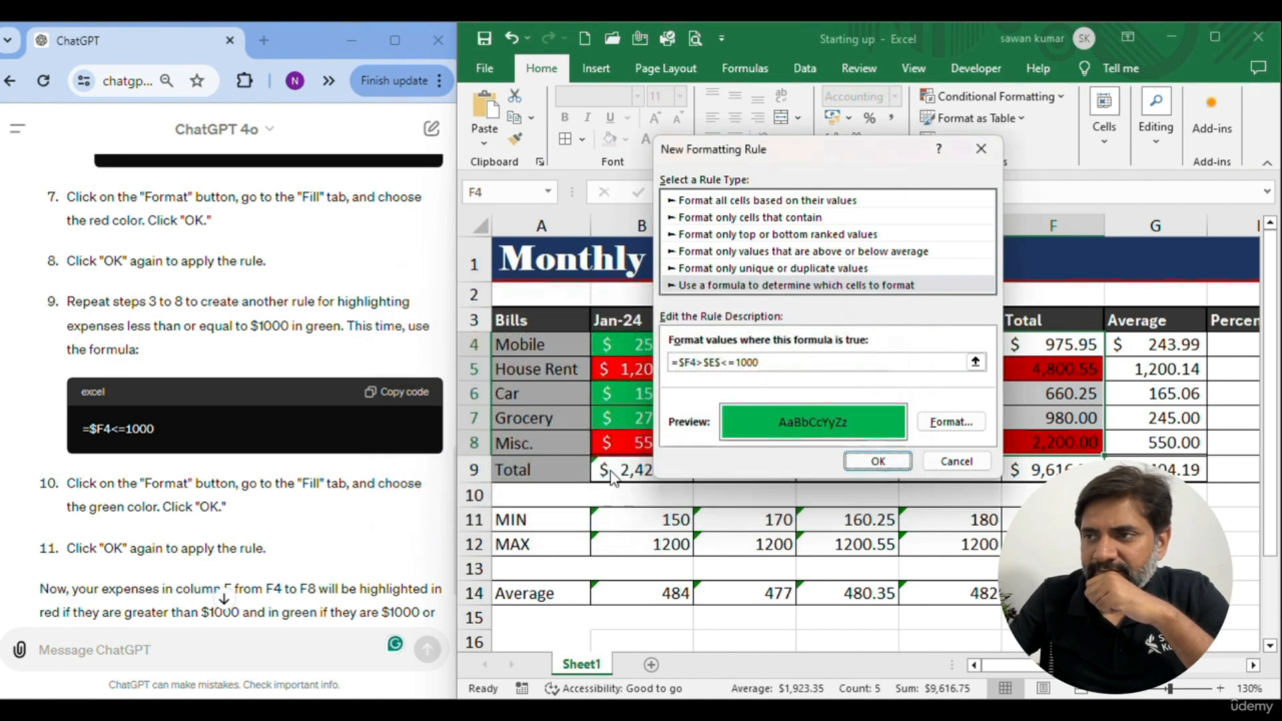
# Correct the green rule's formula to =$F4<=1000 and apply the rule to F4:F8
pyautogui.click(735, 362)
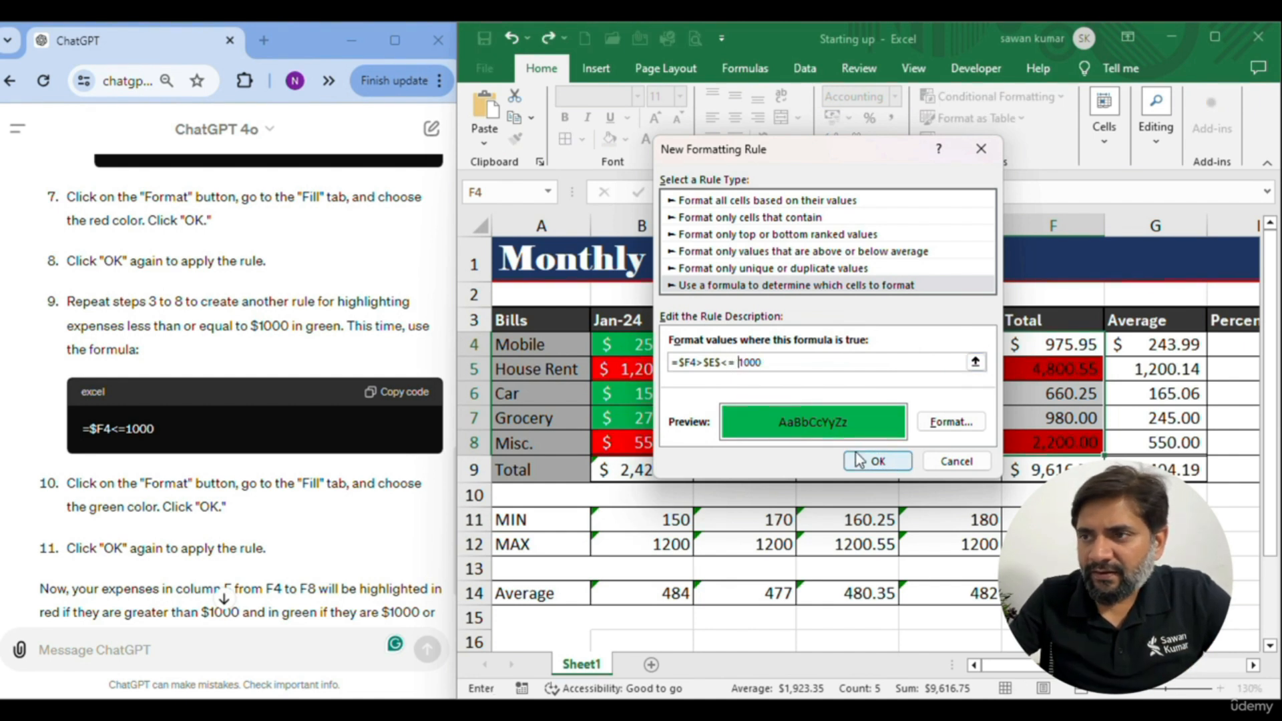
pyautogui.press('BackSpace')
pyautogui.press('BackSpace')
pyautogui.press('BackSpace')
pyautogui.press('BackSpace')
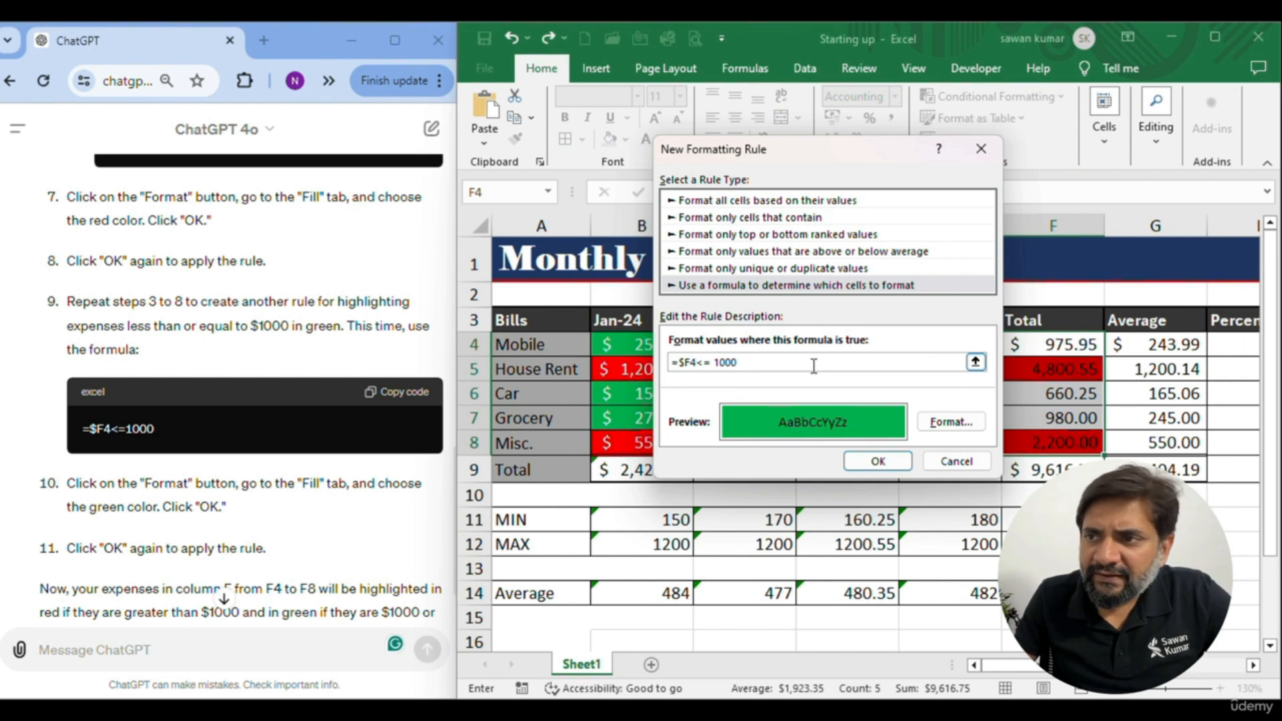
pyautogui.click(713, 366)
pyautogui.press('BackSpace')
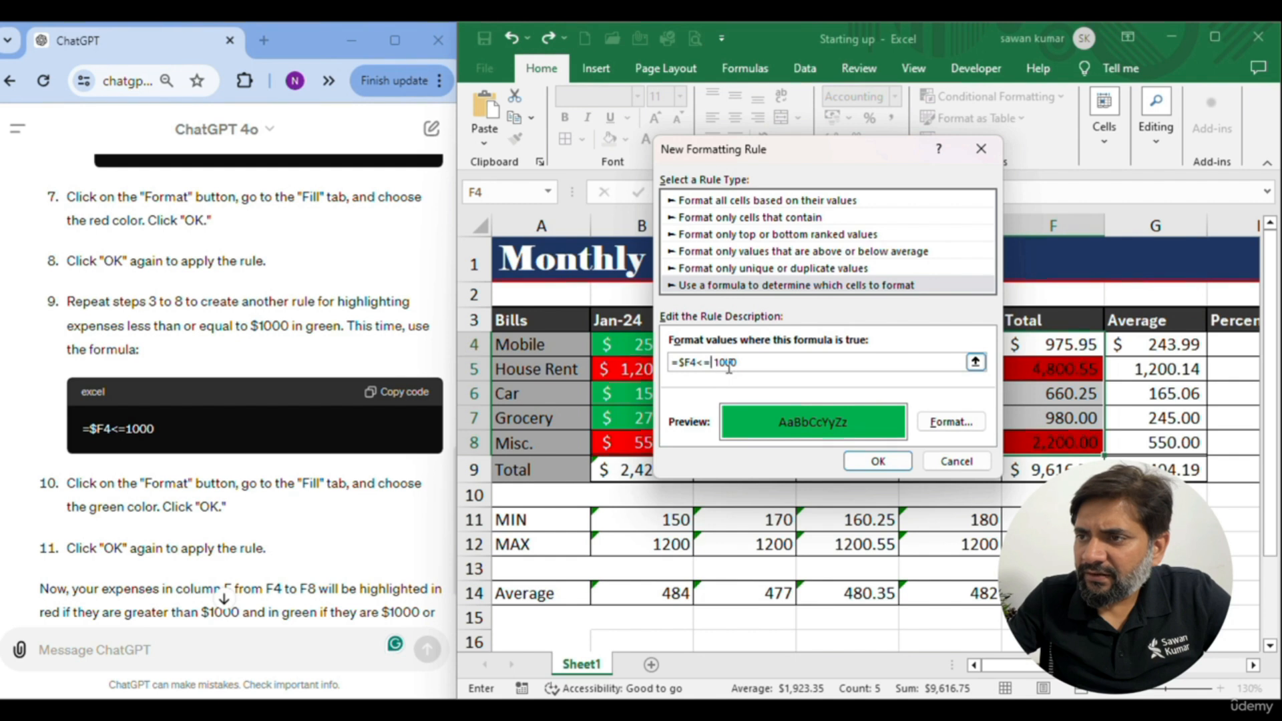
pyautogui.click(876, 461)
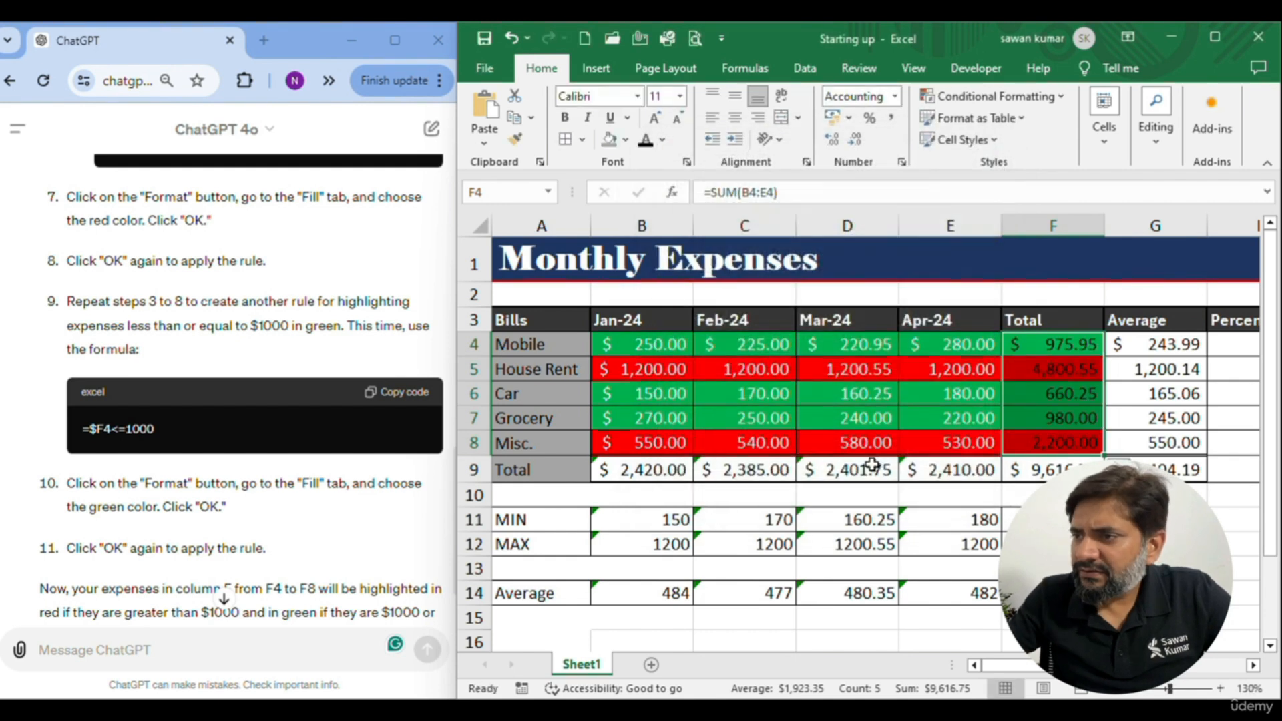
# Compare the coloring of the totals in column F with the closing summary of ChatGPT's answer
pyautogui.click(1008, 497)
pyautogui.moveTo(1062, 347); pyautogui.dragTo(1083, 434)
pyautogui.moveTo(1051, 348); pyautogui.dragTo(1062, 423)
pyautogui.scroll(-2, 128, 477)
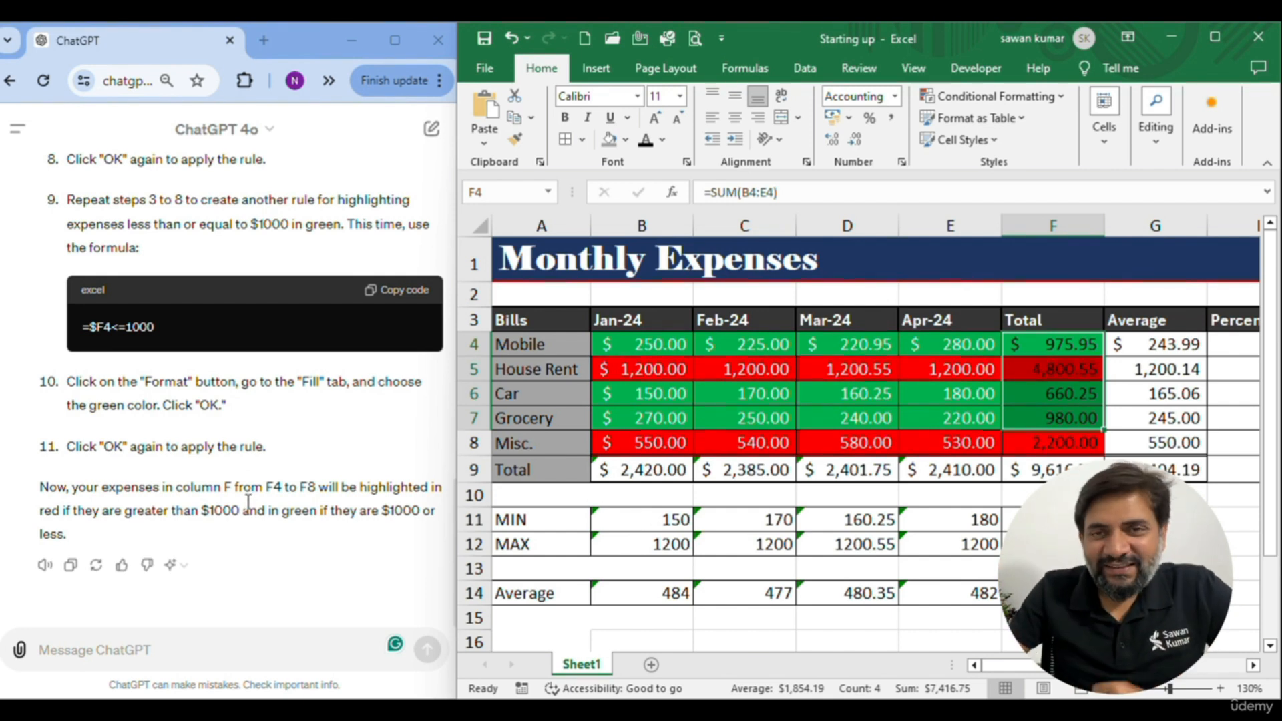
pyautogui.click(835, 521)
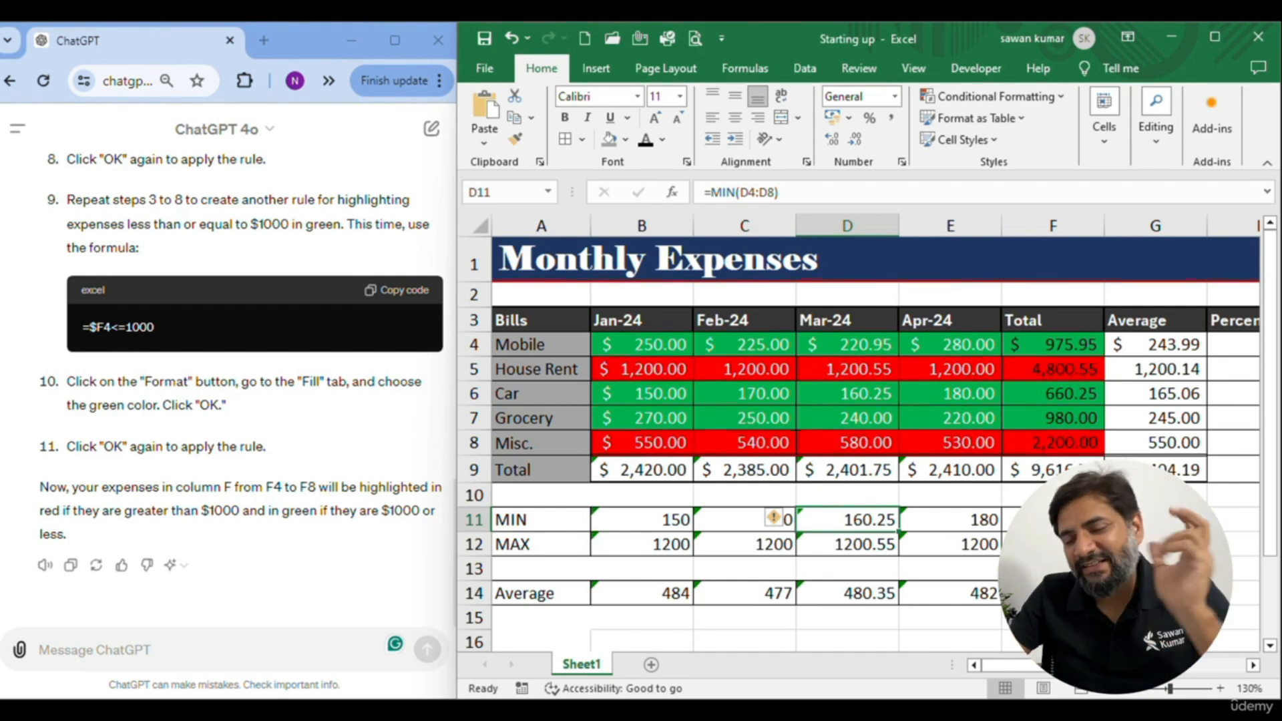
pyautogui.click(979, 550)
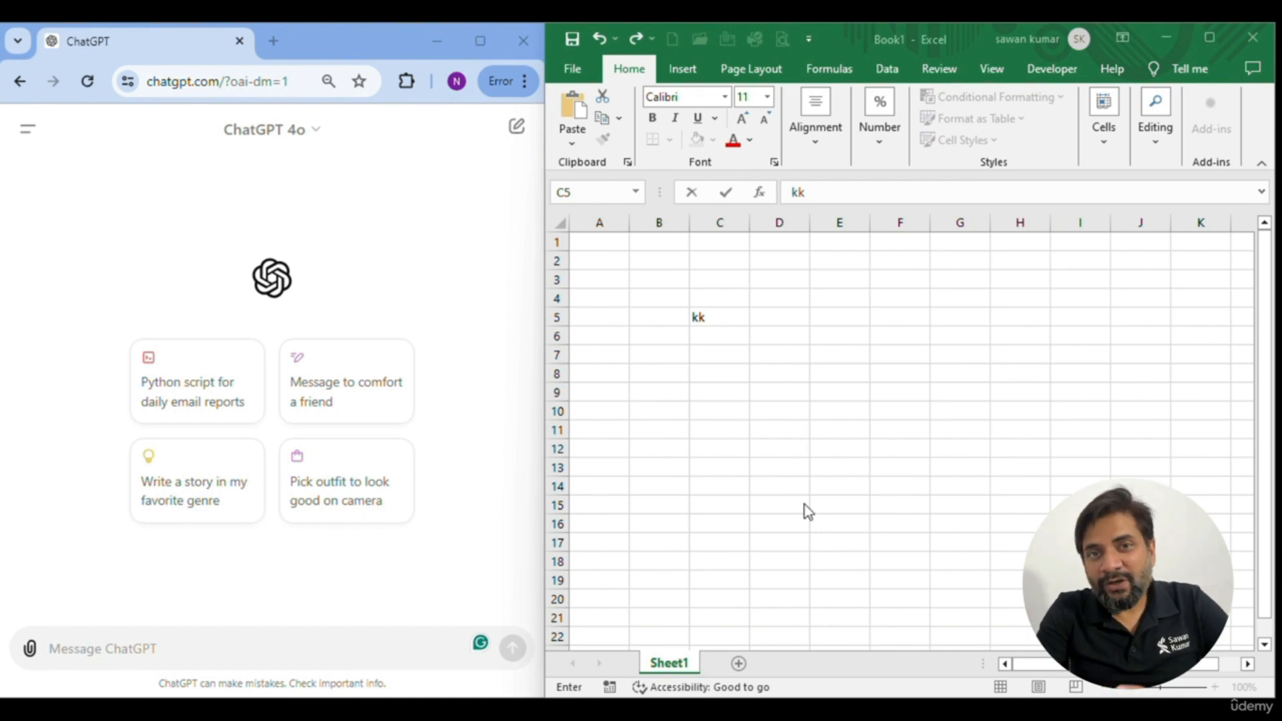
# Clear the stray text "kk" from cell C5 of the blank workbook
pyautogui.click(746, 323)
pyautogui.click(729, 367)
pyautogui.click(721, 315)
pyautogui.press('Delete')
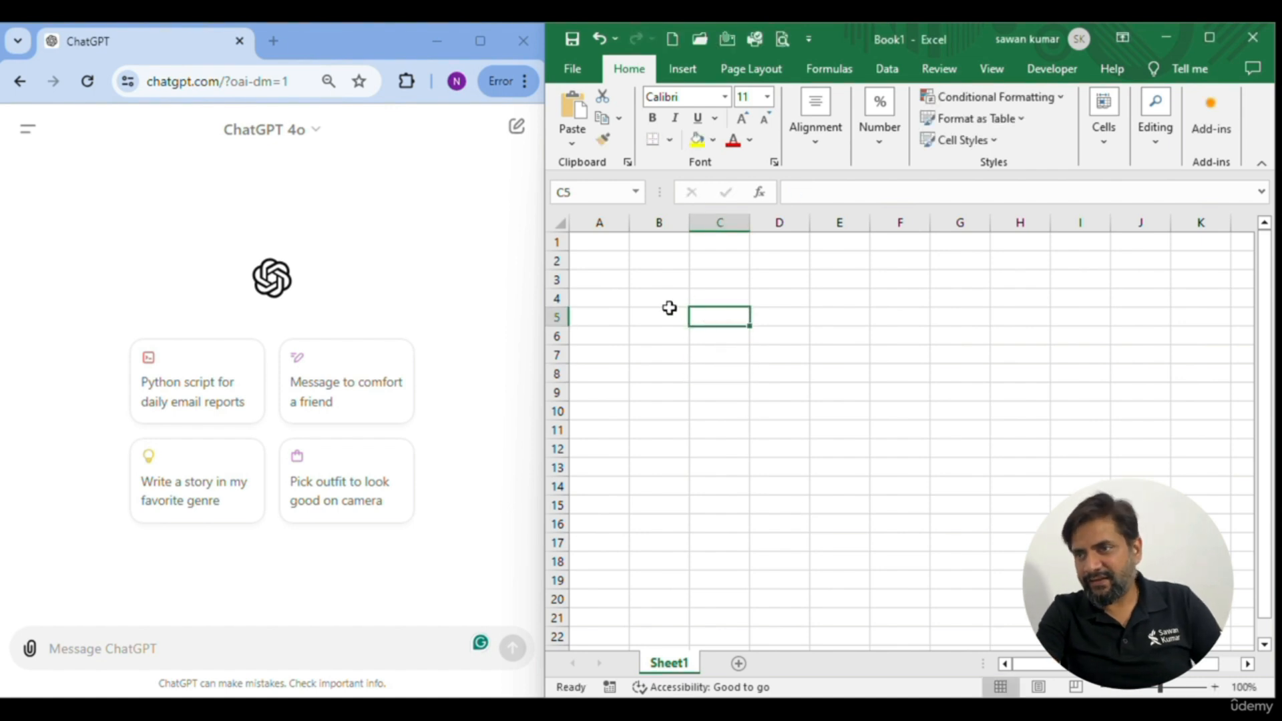
# Start a ChatGPT message: "I have learned to use basic features in excel like sum, autosum, auto fill, average, percentage etc"
pyautogui.click(123, 663)
pyautogui.click(123, 662)
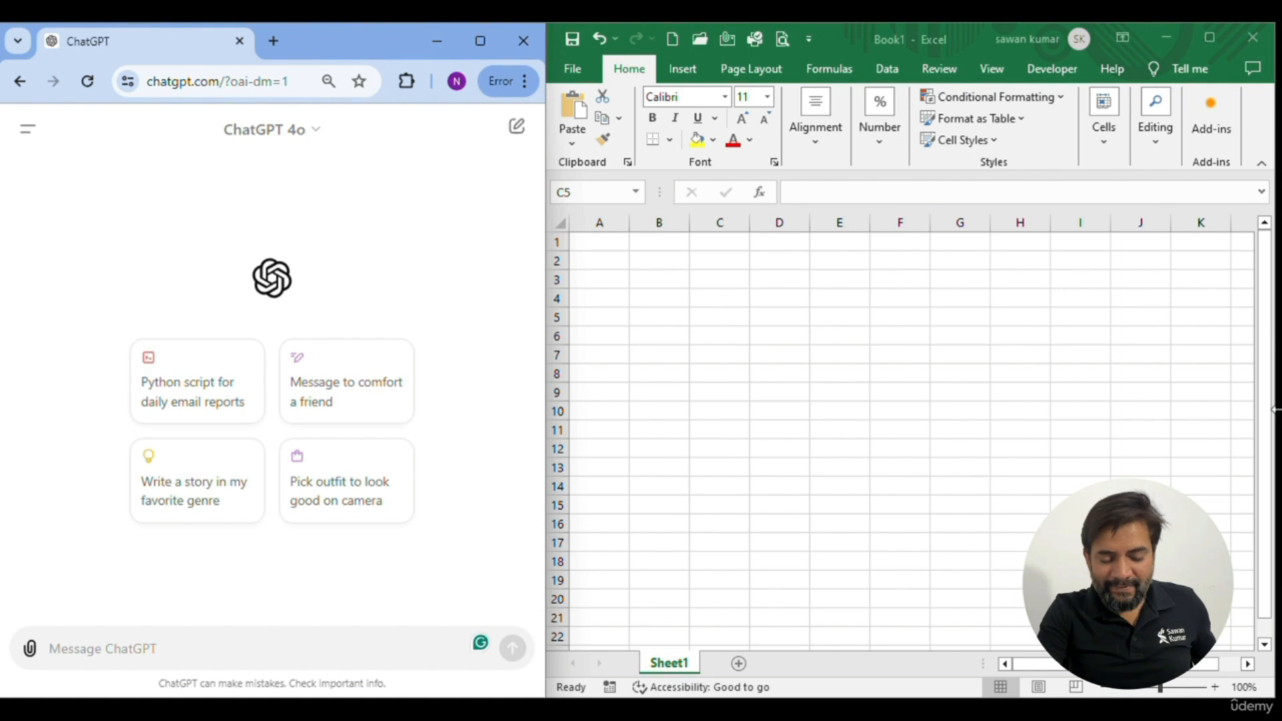
pyautogui.write('We')
pyautogui.press('BackSpace')
pyautogui.write('I have lear')
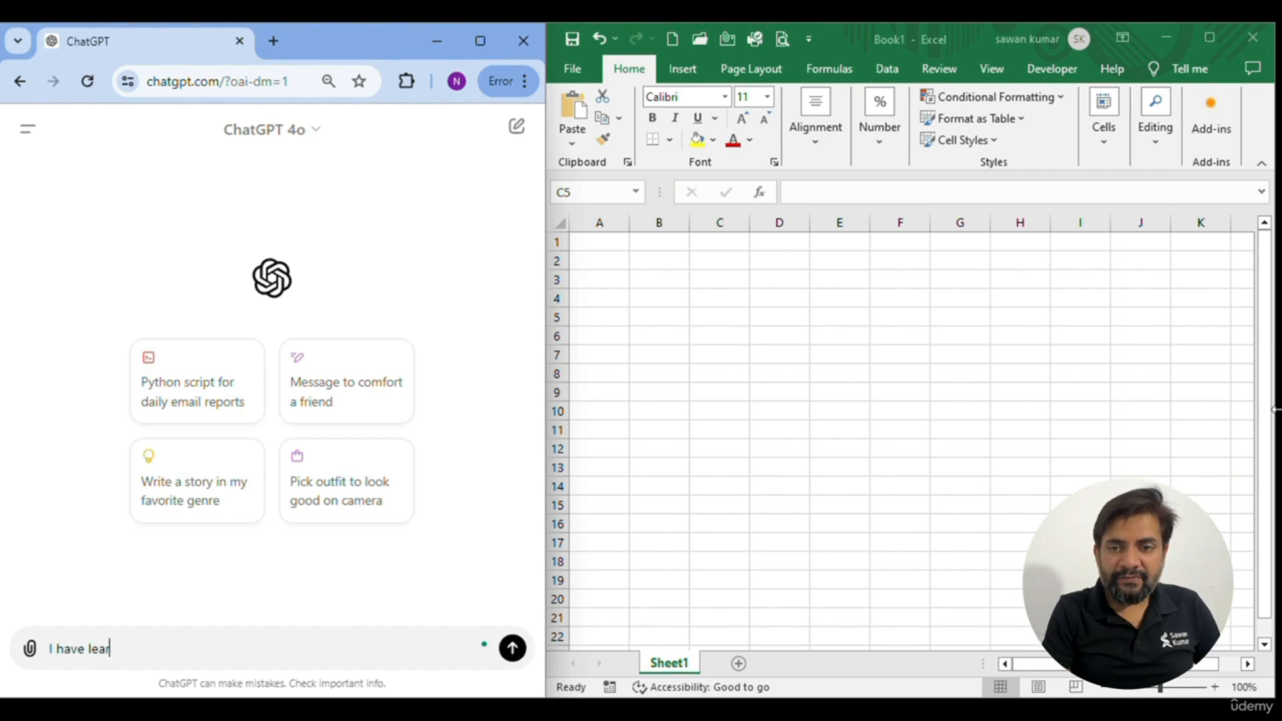
pyautogui.write('ned to use featu')
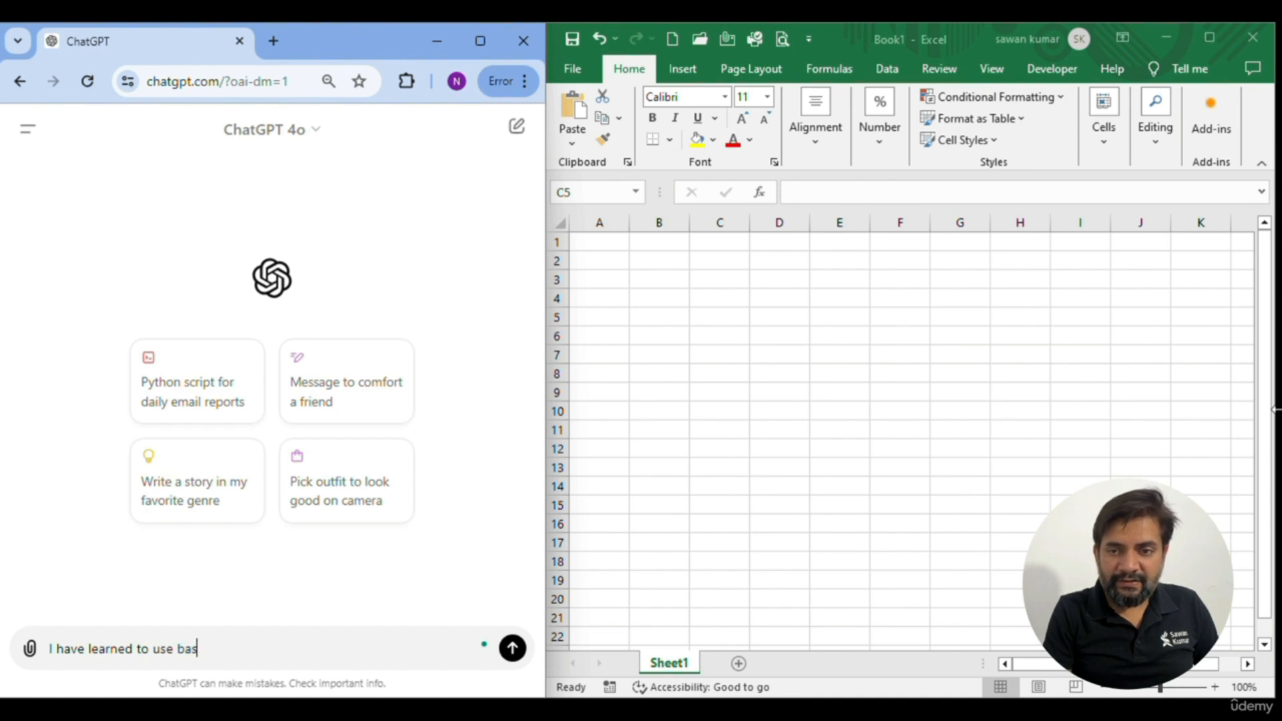
pyautogui.write('features in e')
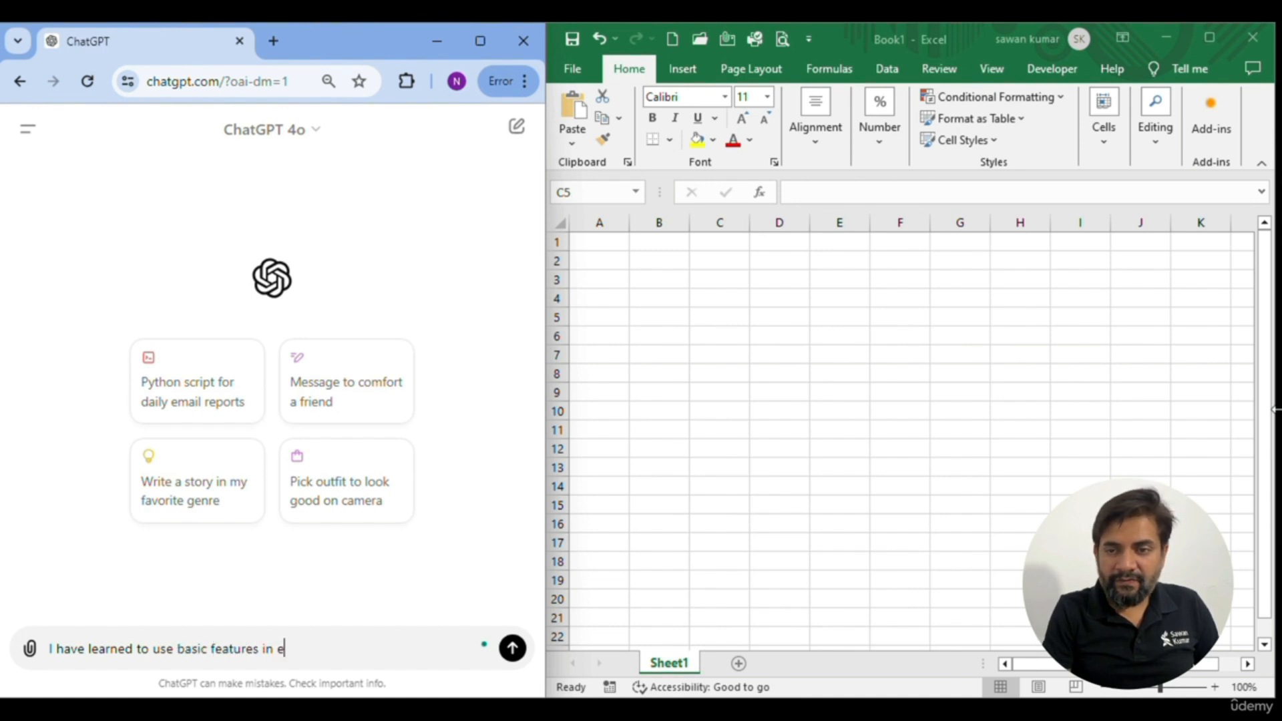
pyautogui.write('xcel like sum, autosum, ')
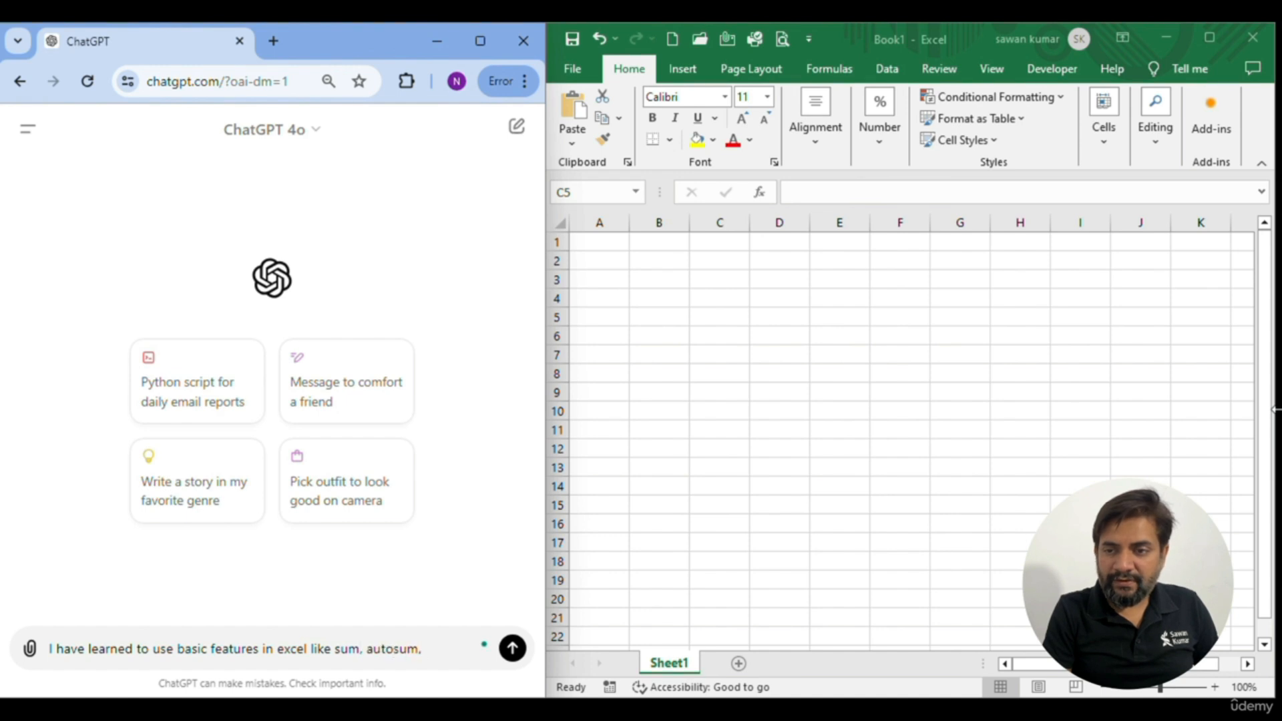
pyautogui.write('auto fill, average, pe')
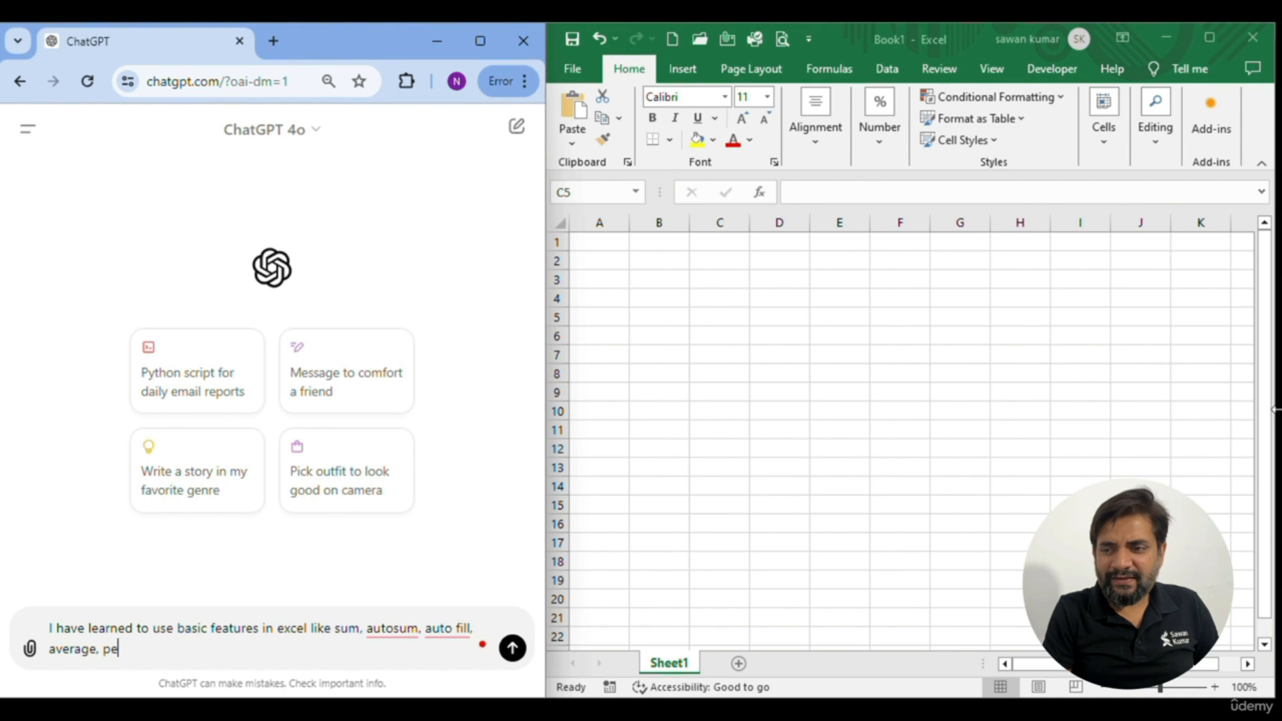
pyautogui.write('rcentage etc')
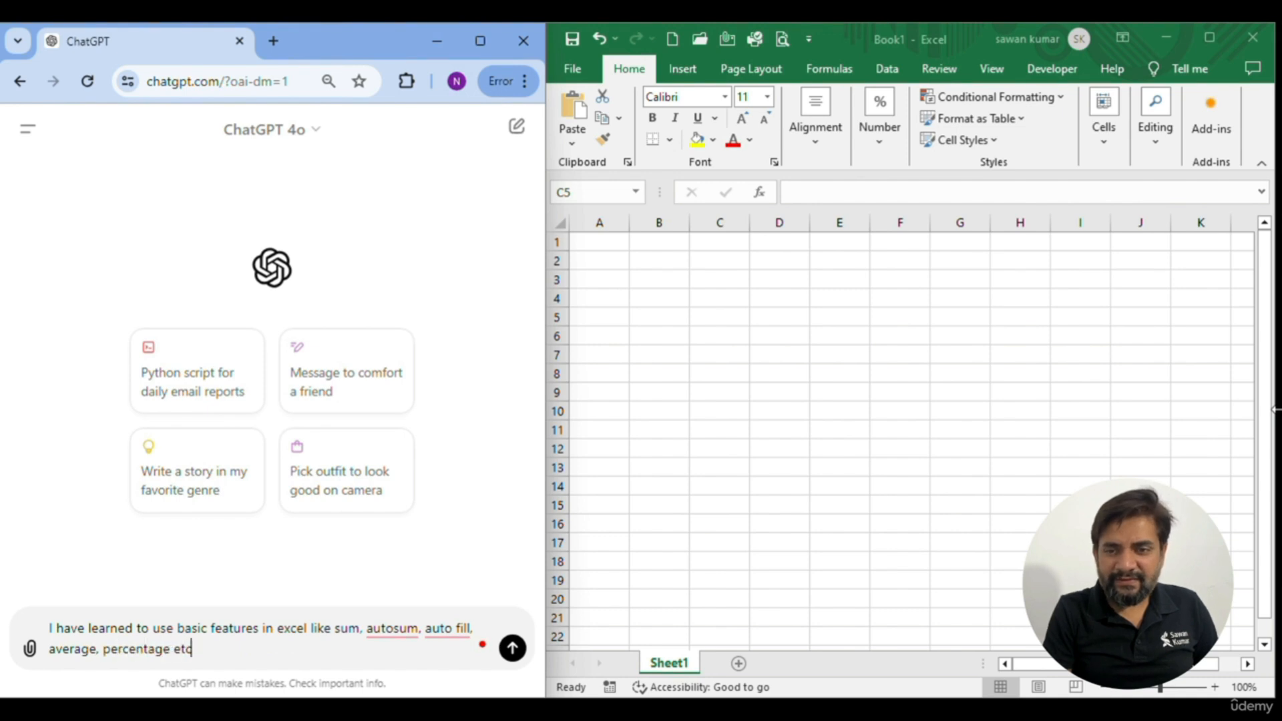
# Add a request to help create a table with some data for practising everything learnt till now, and send the message
pyautogui.write('. Now I want to create a ')
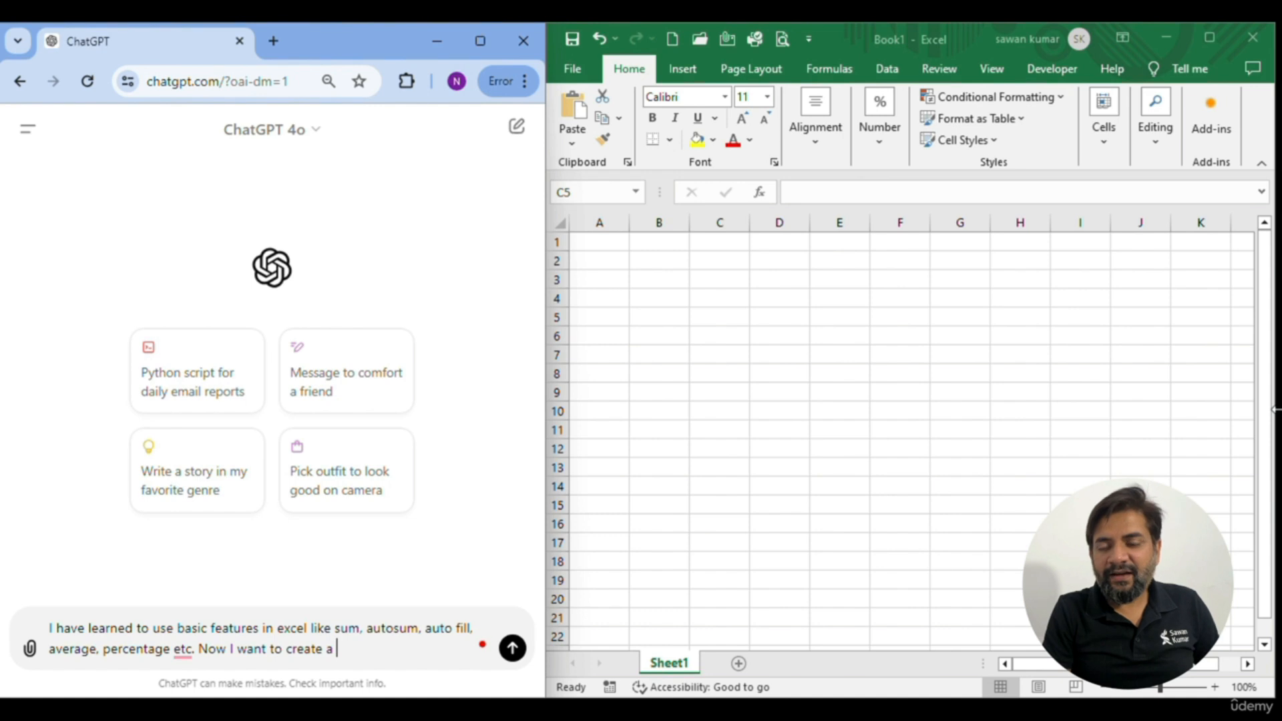
pyautogui.write('table with some dat')
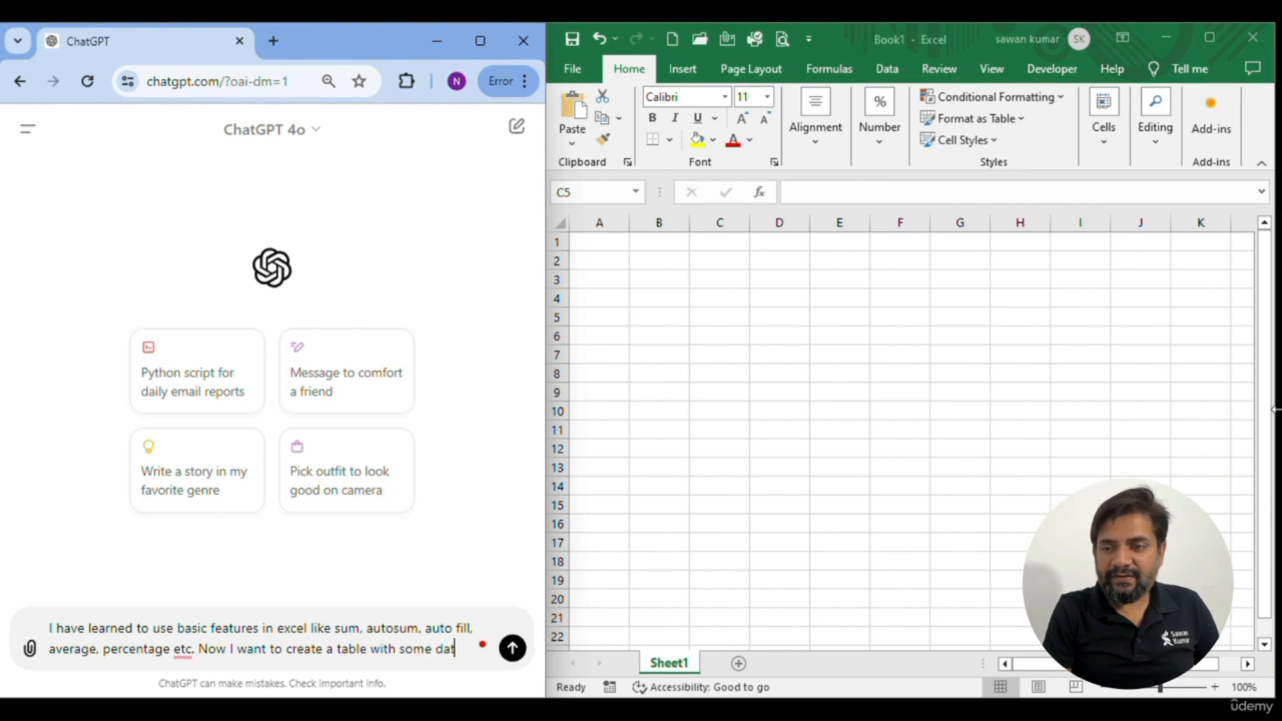
pyautogui.write('a')
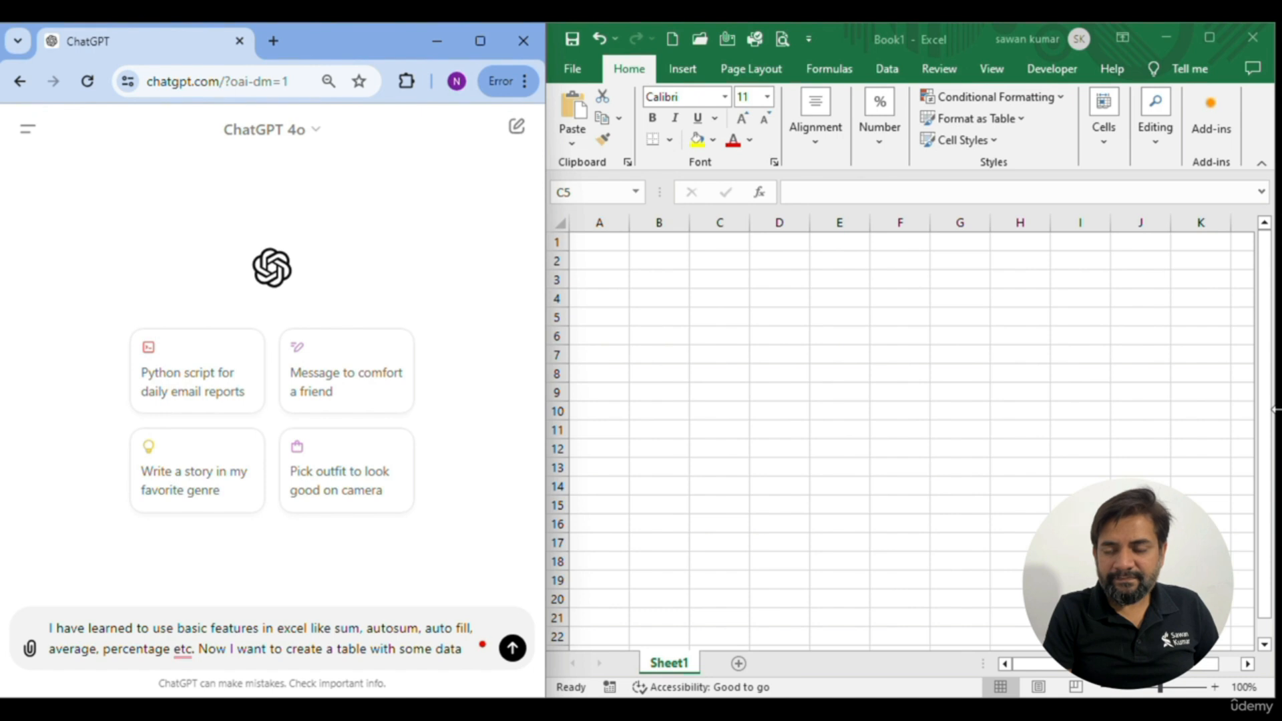
pyautogui.write(' so that I can practice all that')
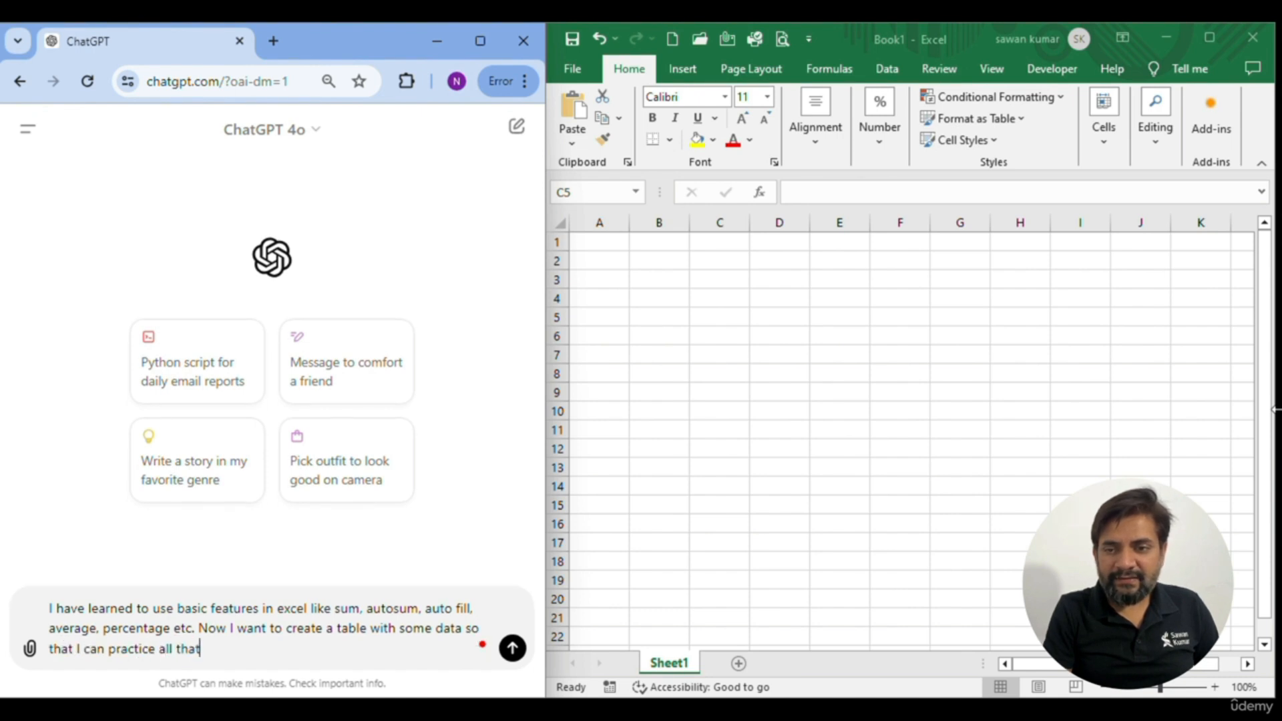
pyautogui.write(' I have learnt till now.')
pyautogui.hotkey('shift', 'Return')
pyautogui.hotkey('shift', 'Return')
pyautogui.write('Help me acreate a table for the same.')
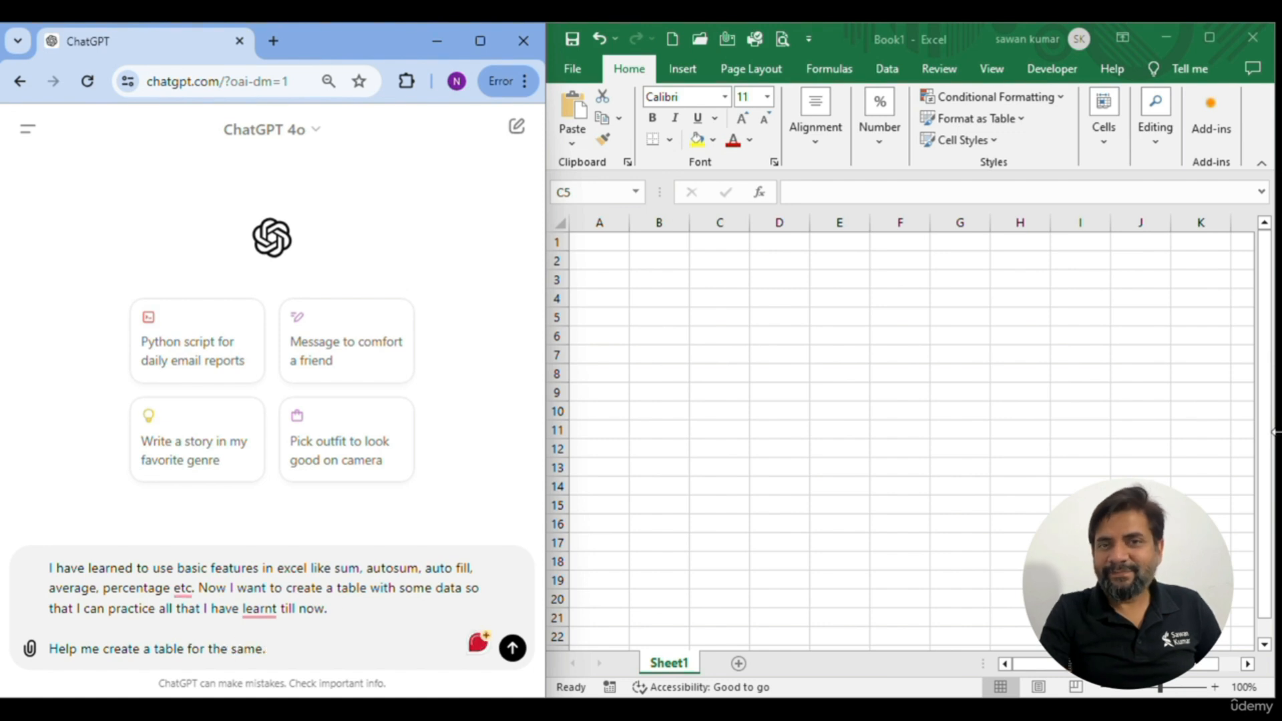
pyautogui.click(512, 648)
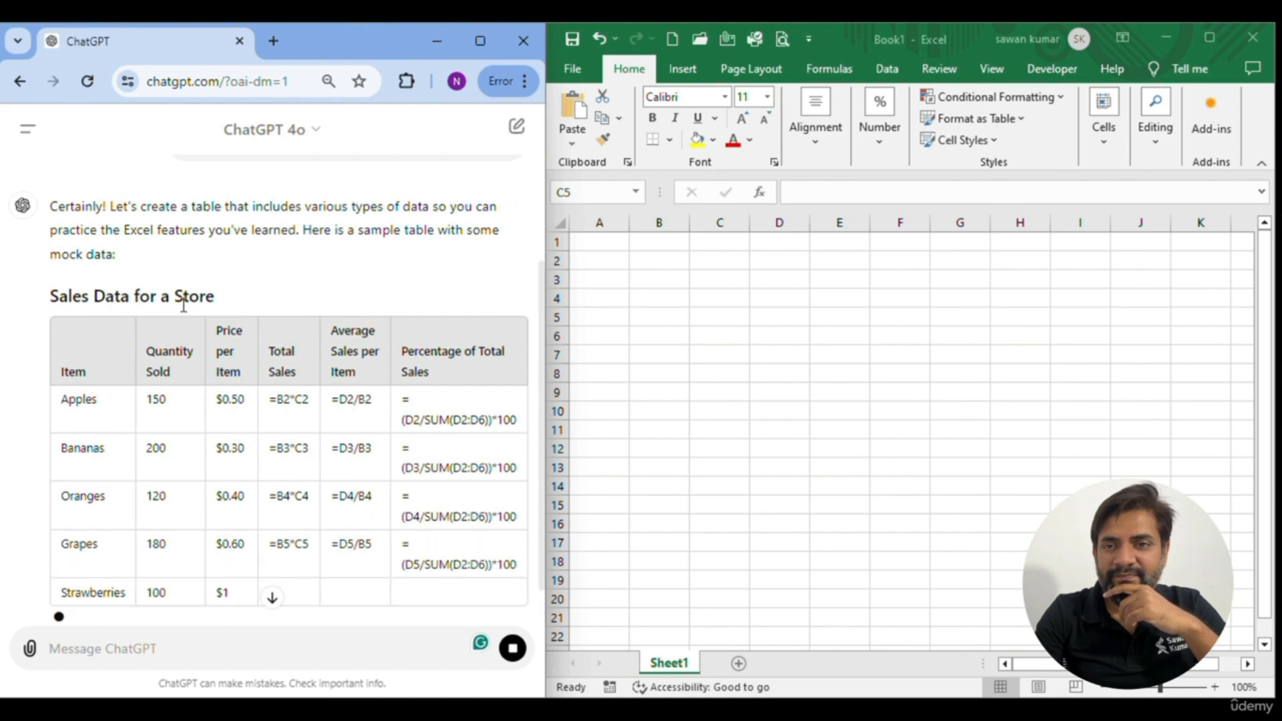
pyautogui.moveTo(63, 347); pyautogui.dragTo(311, 472)
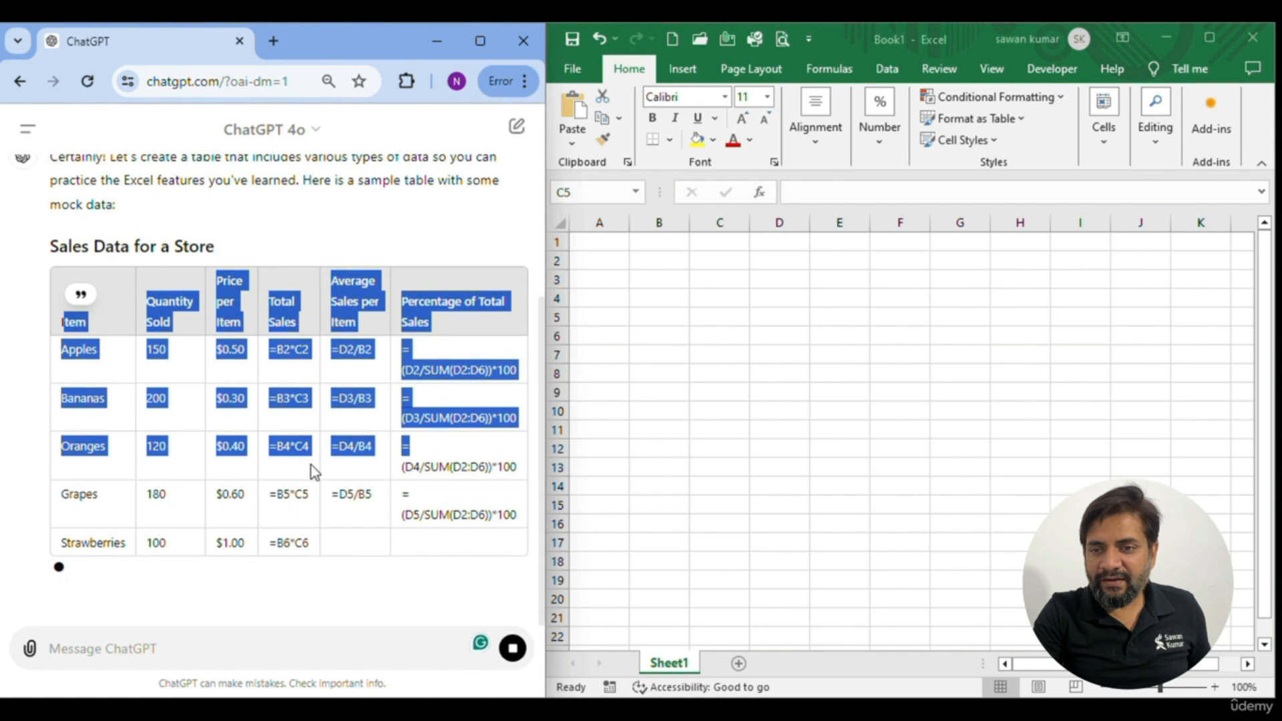
pyautogui.click(89, 322)
pyautogui.moveTo(63, 321); pyautogui.dragTo(287, 478)
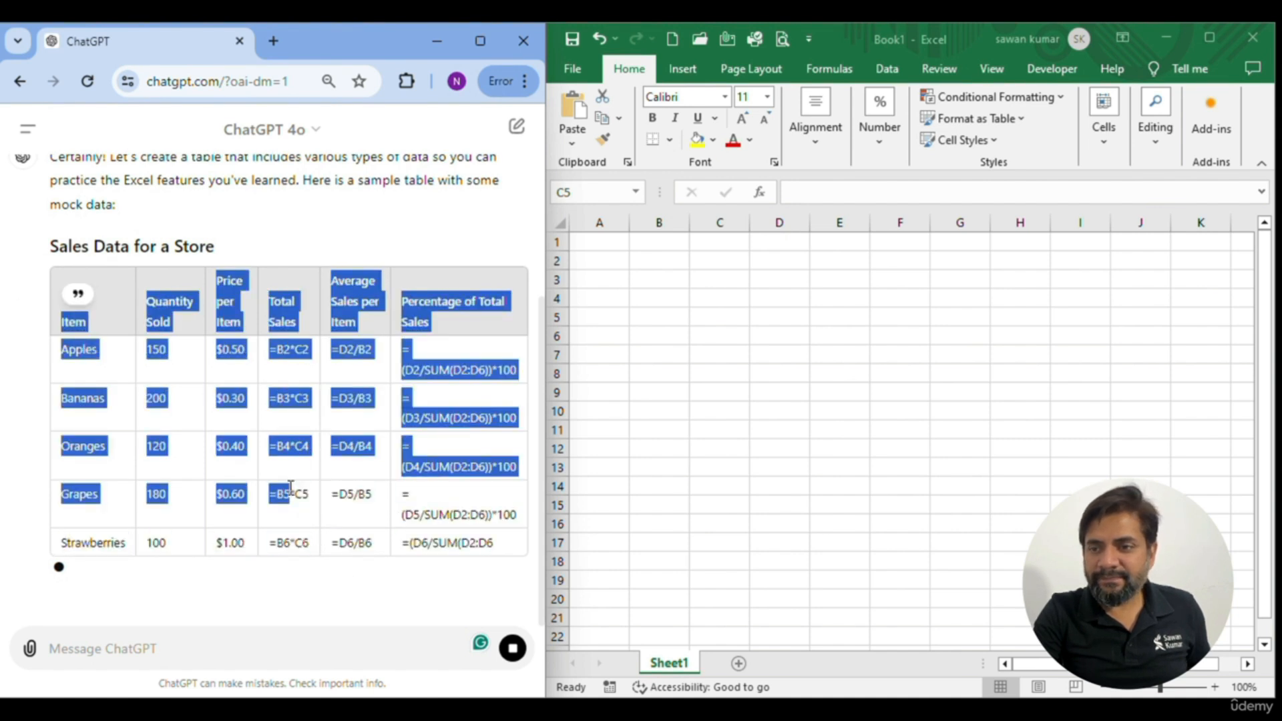
pyautogui.moveTo(57, 240); pyautogui.dragTo(396, 531)
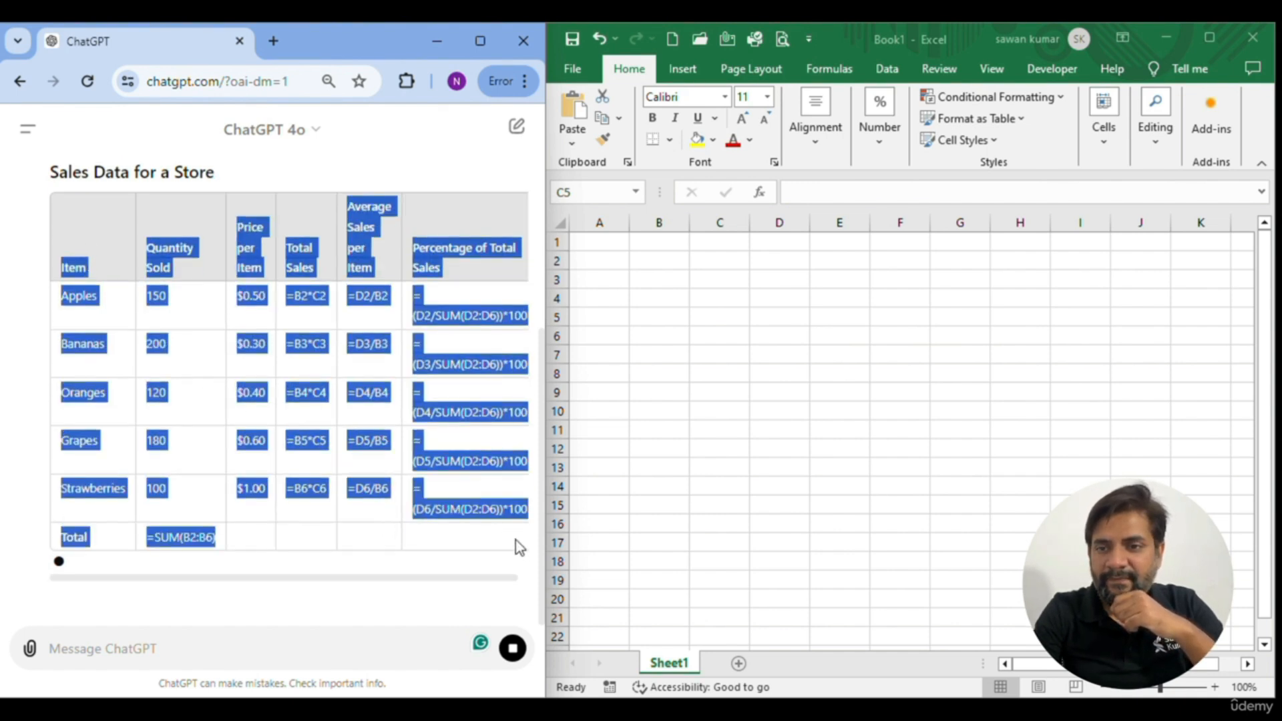
pyautogui.click(219, 402)
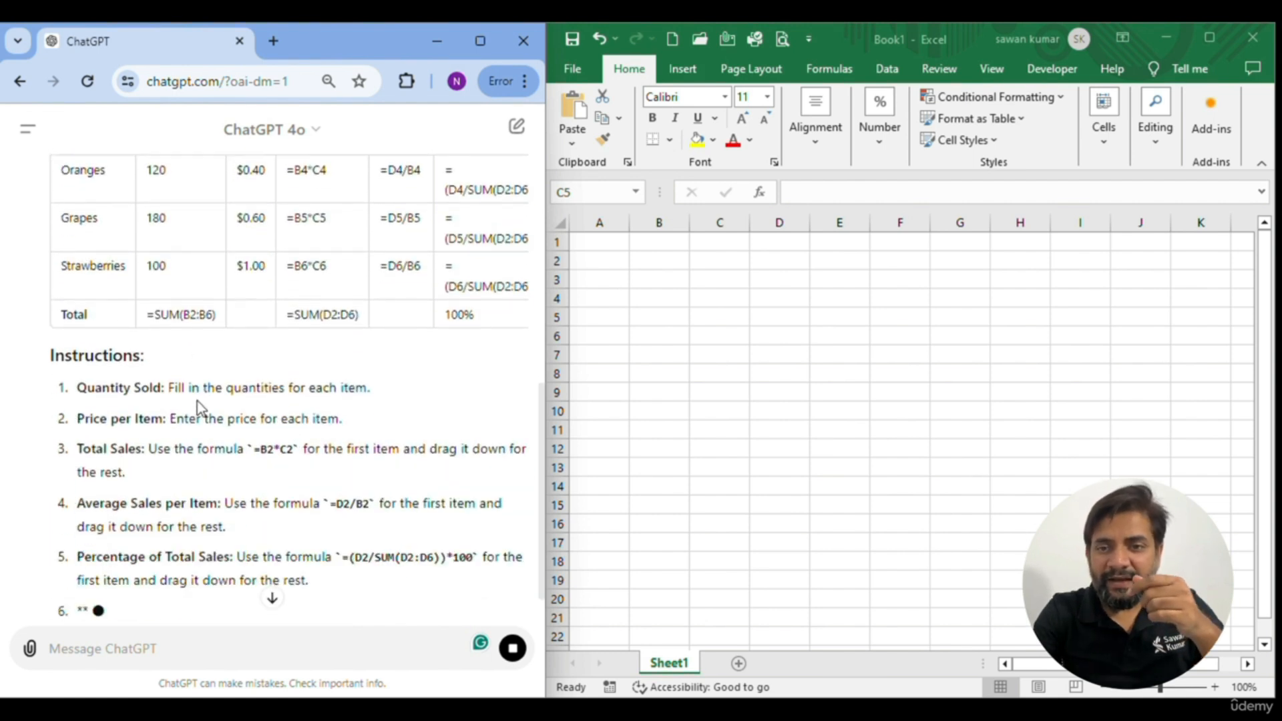
# Copy the complete sales table from ChatGPT's answer, header through Total row, into the worksheet starting at cell A2
pyautogui.scroll(5, 183, 388)
pyautogui.moveTo(63, 327); pyautogui.dragTo(477, 517)
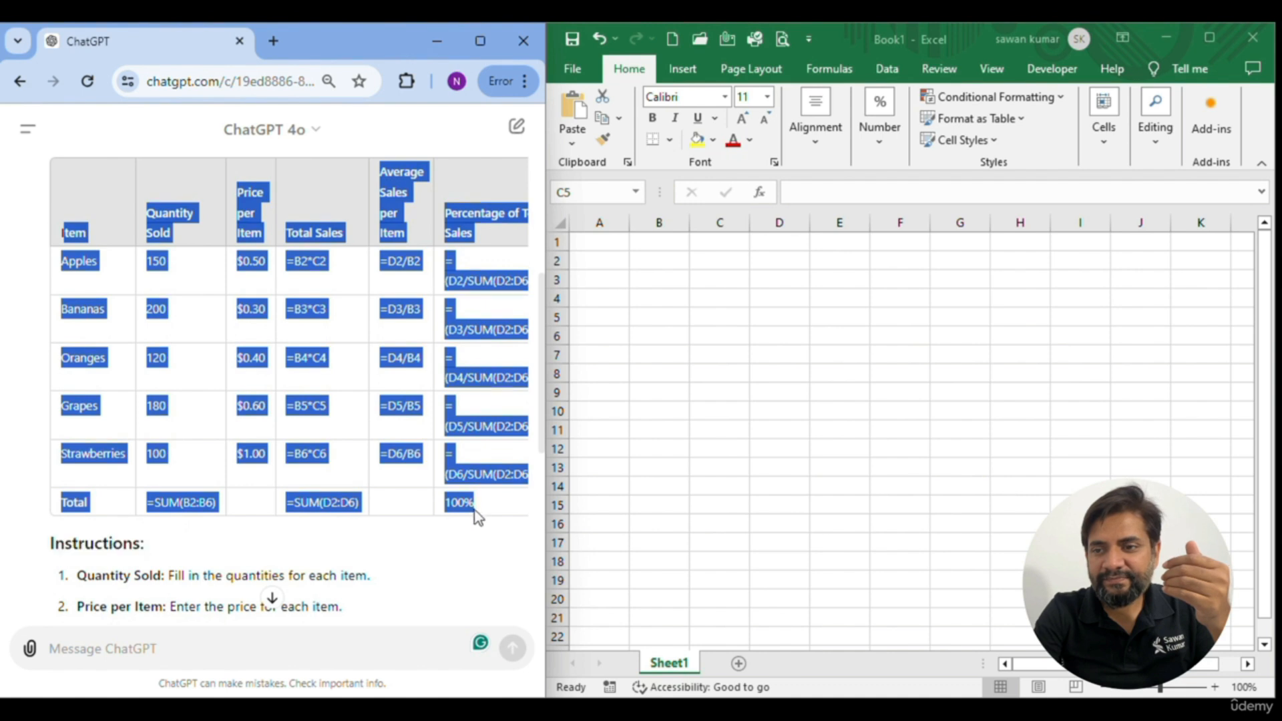
pyautogui.click(716, 259)
pyautogui.click(607, 260)
pyautogui.hotkey('ctrl', 'v')
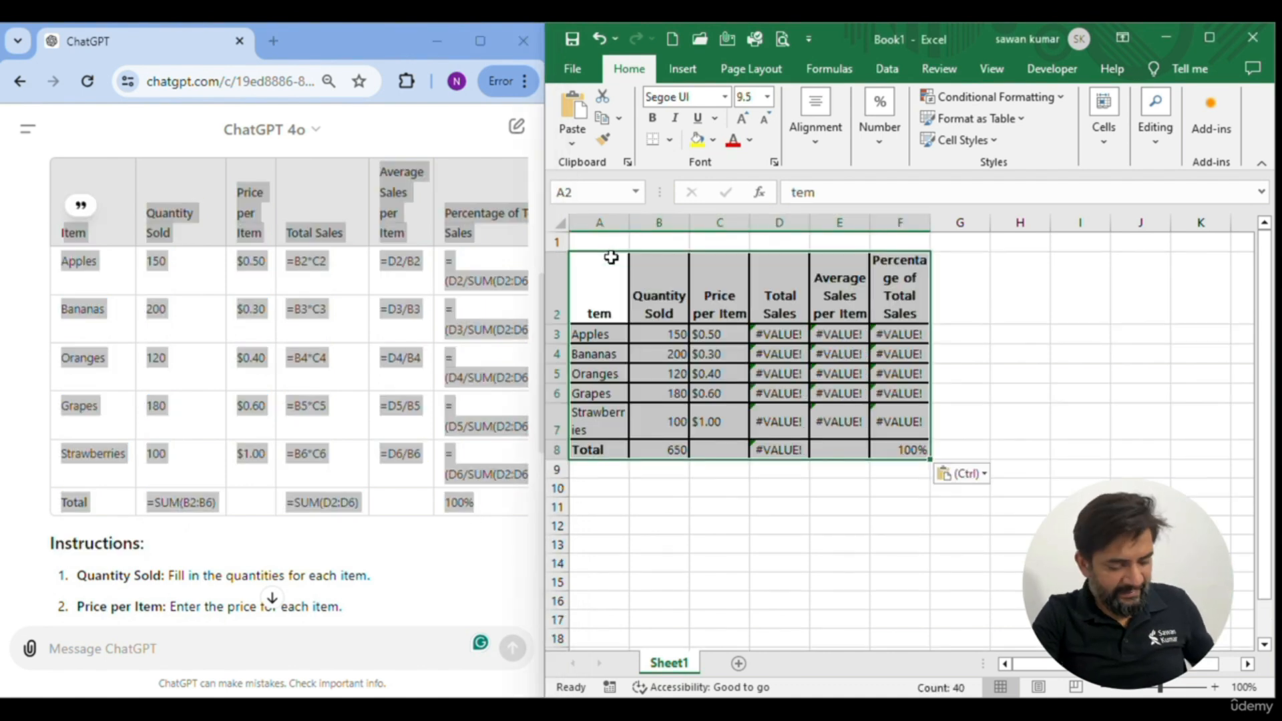
# Copy the heading "Sales Data for a Store" from ChatGPT's answer into cell A1
pyautogui.scroll(1, 294, 328)
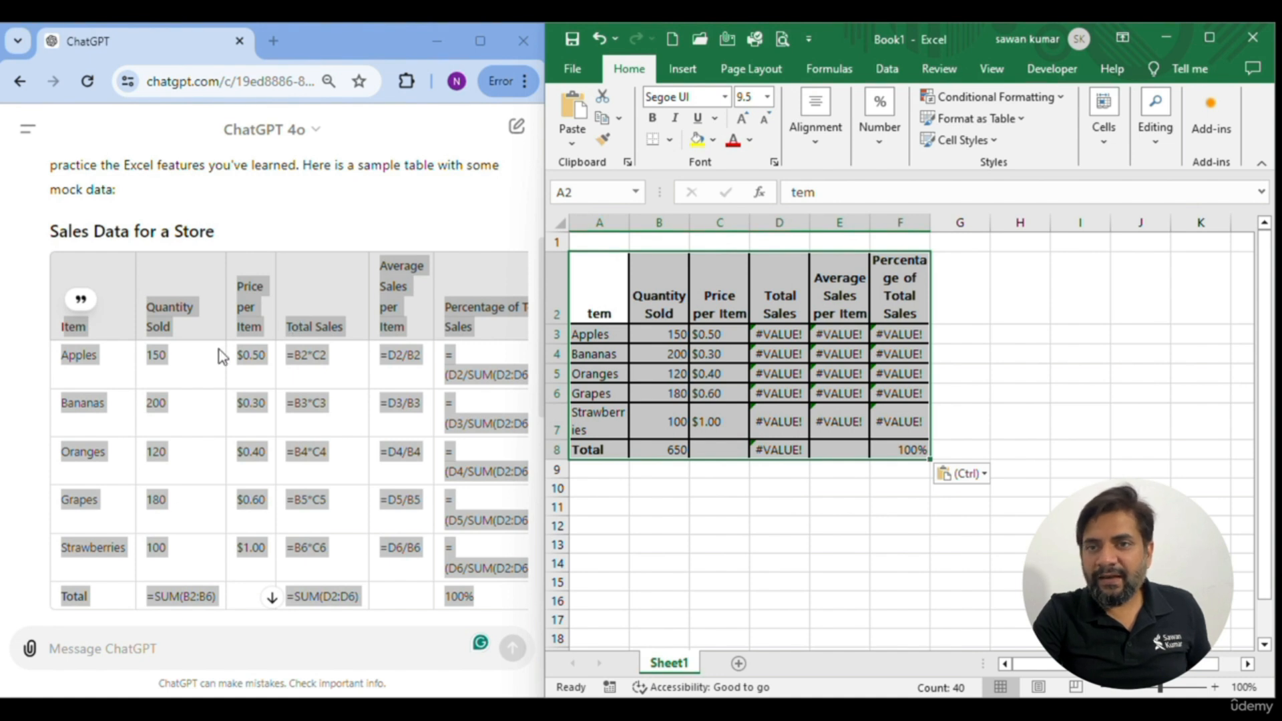
pyautogui.click(191, 344)
pyautogui.moveTo(53, 231); pyautogui.dragTo(224, 235)
pyautogui.hotkey('ctrl', 'c')
pyautogui.click(594, 242)
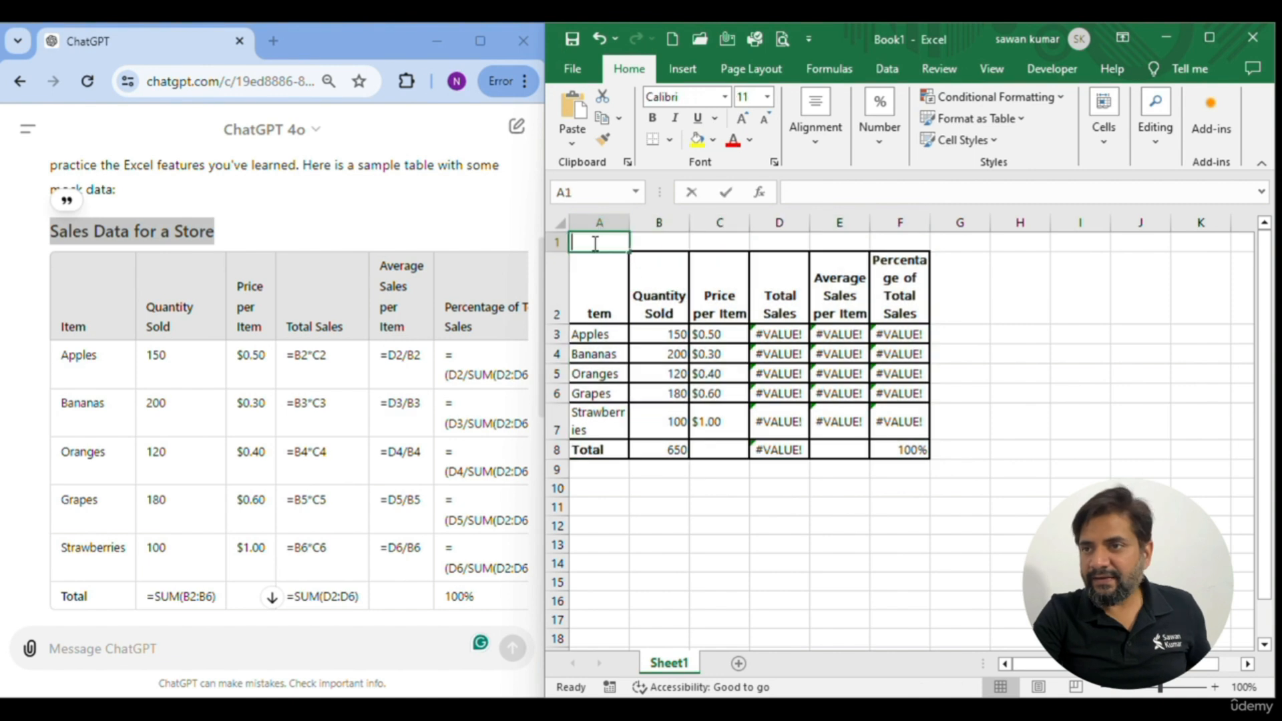
pyautogui.doubleClick(594, 242)
pyautogui.hotkey('ctrl', 'v')
pyautogui.click(631, 315)
# Copy the Instructions heading and its six numbered points from ChatGPT's answer into the worksheet starting at cell A10
pyautogui.scroll(-4, 134, 401)
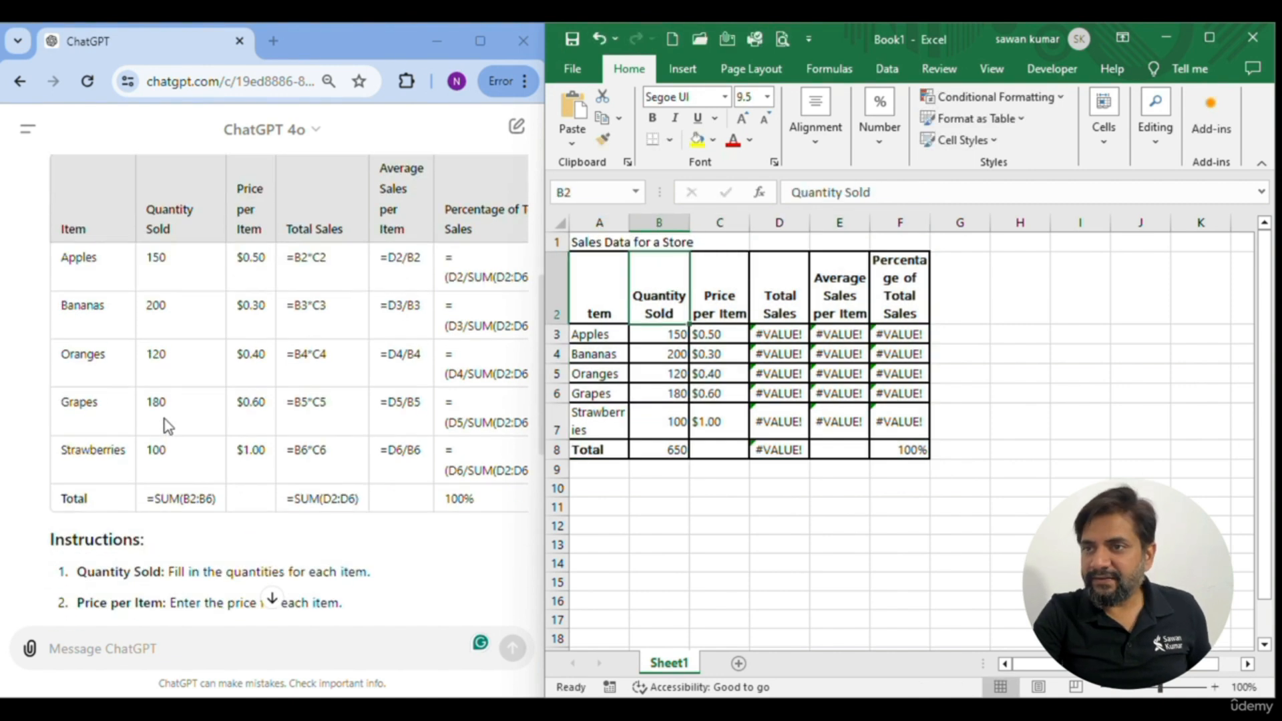
pyautogui.moveTo(53, 354); pyautogui.dragTo(348, 465)
pyautogui.hotkey('ctrl', 'c')
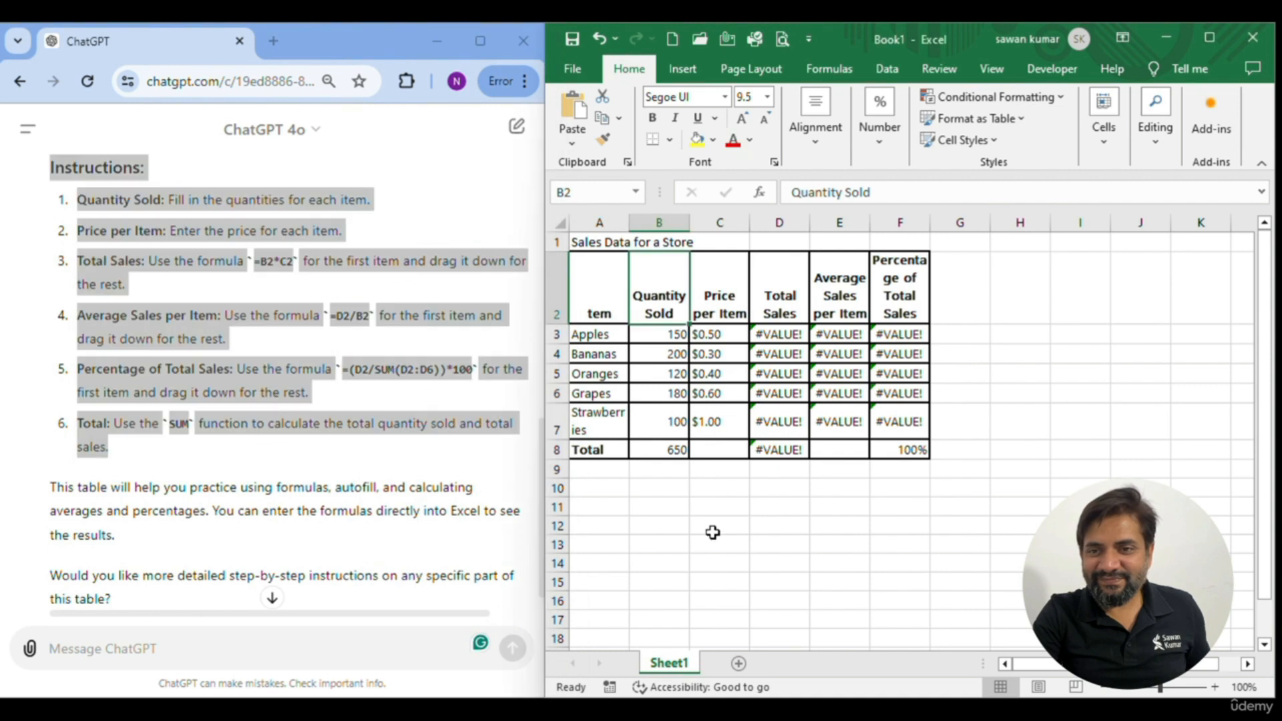
pyautogui.click(599, 489)
pyautogui.hotkey('ctrl', 'v')
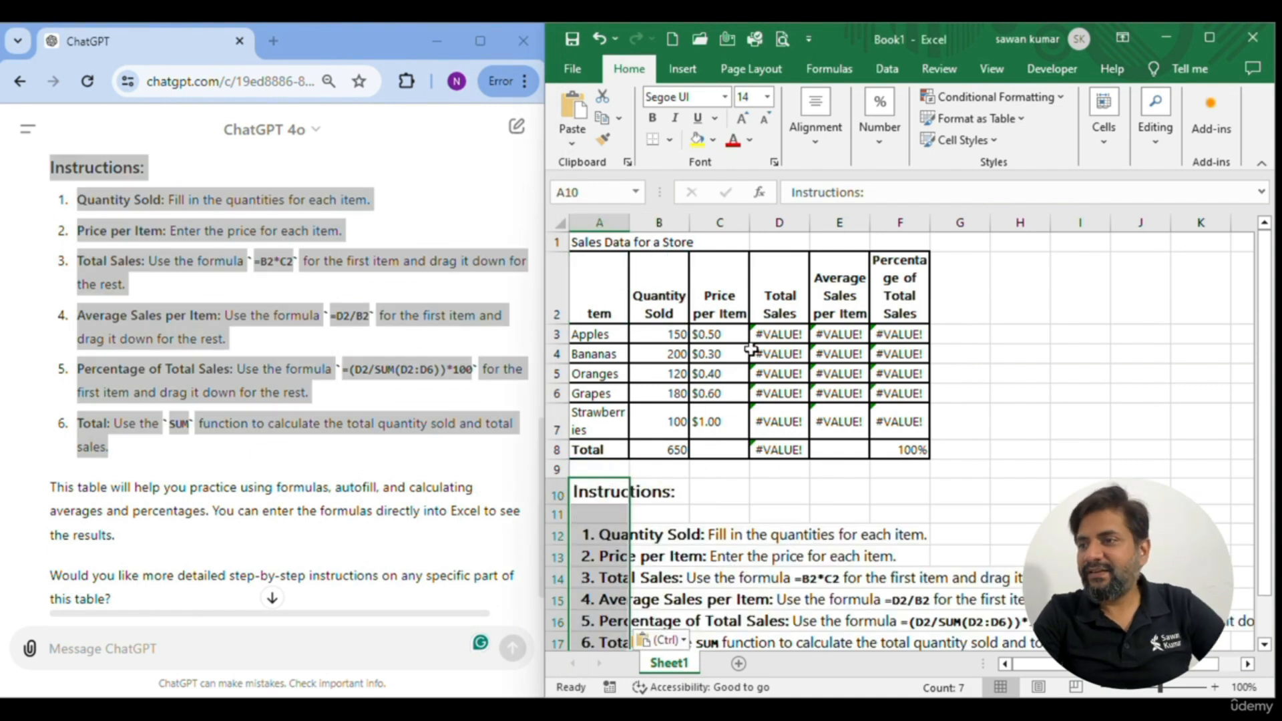
# Clear the pasted formulas from the Total Sales, Average Sales and Percentage columns, and the values in the Total row
pyautogui.click(768, 335)
pyautogui.moveTo(769, 338); pyautogui.dragTo(773, 450)
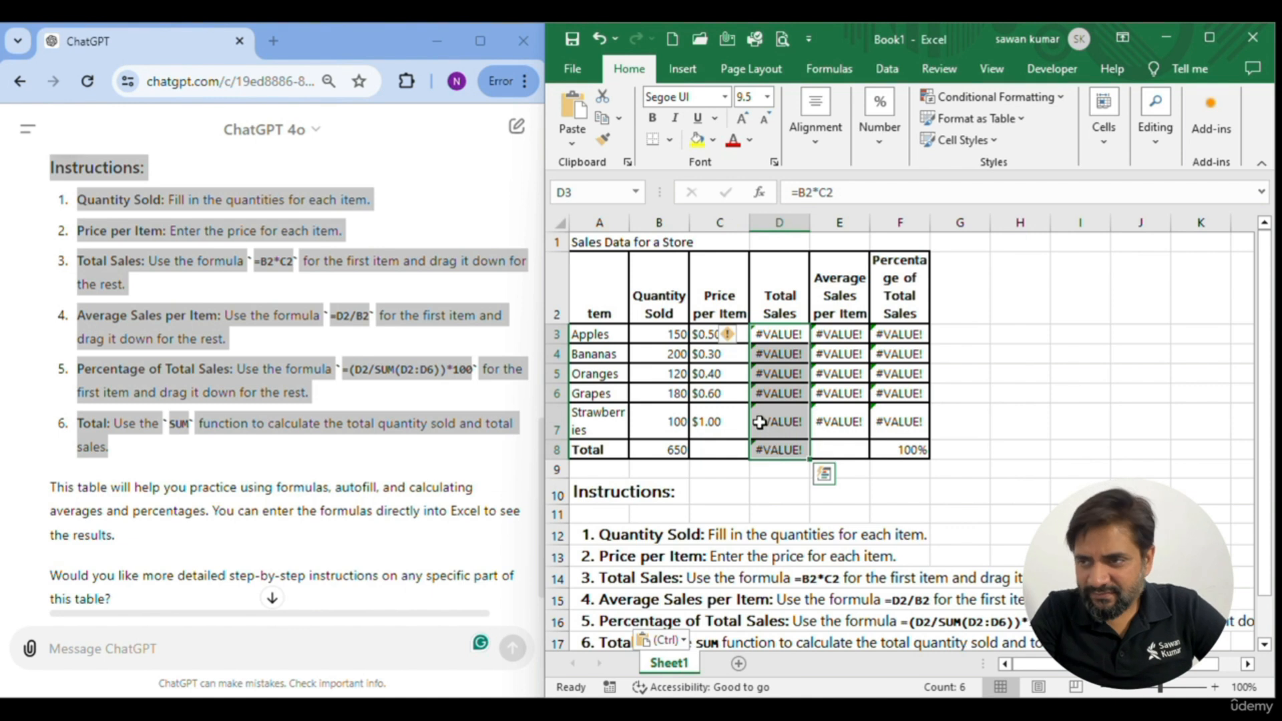
pyautogui.press('Delete')
pyautogui.moveTo(838, 334); pyautogui.dragTo(850, 449)
pyautogui.press('Delete')
pyautogui.moveTo(887, 334); pyautogui.dragTo(896, 443)
pyautogui.press('Delete')
pyautogui.moveTo(678, 449); pyautogui.dragTo(886, 443)
pyautogui.press('Delete')
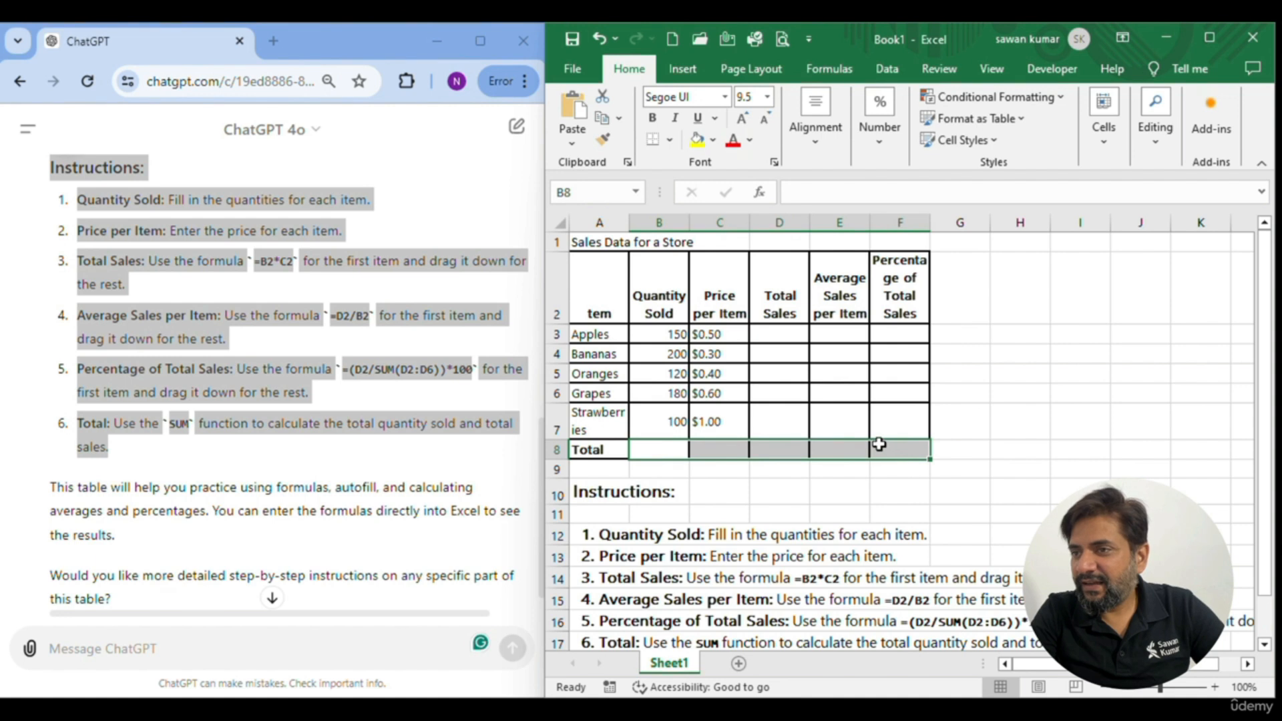
# Widen columns F and E so the Percentage of Total Sales and Average Sales per Item headers wrap onto two lines
pyautogui.moveTo(707, 332); pyautogui.dragTo(735, 449)
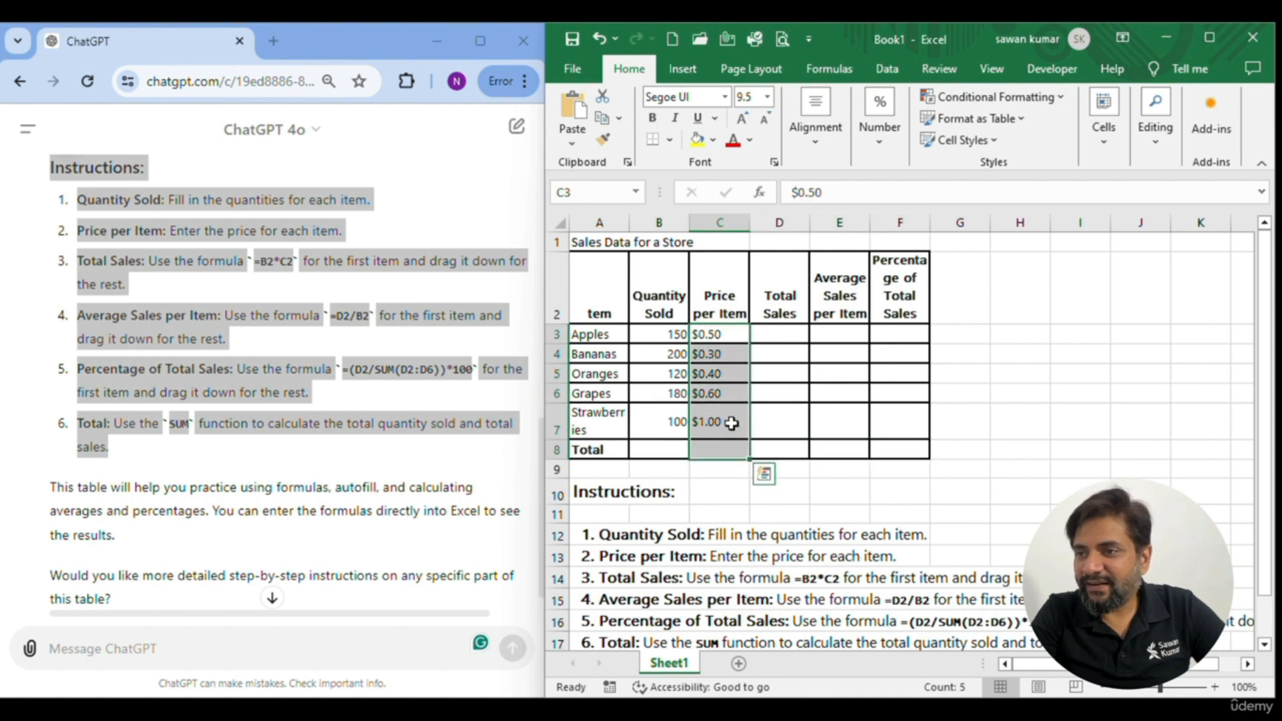
pyautogui.moveTo(774, 311); pyautogui.dragTo(781, 454)
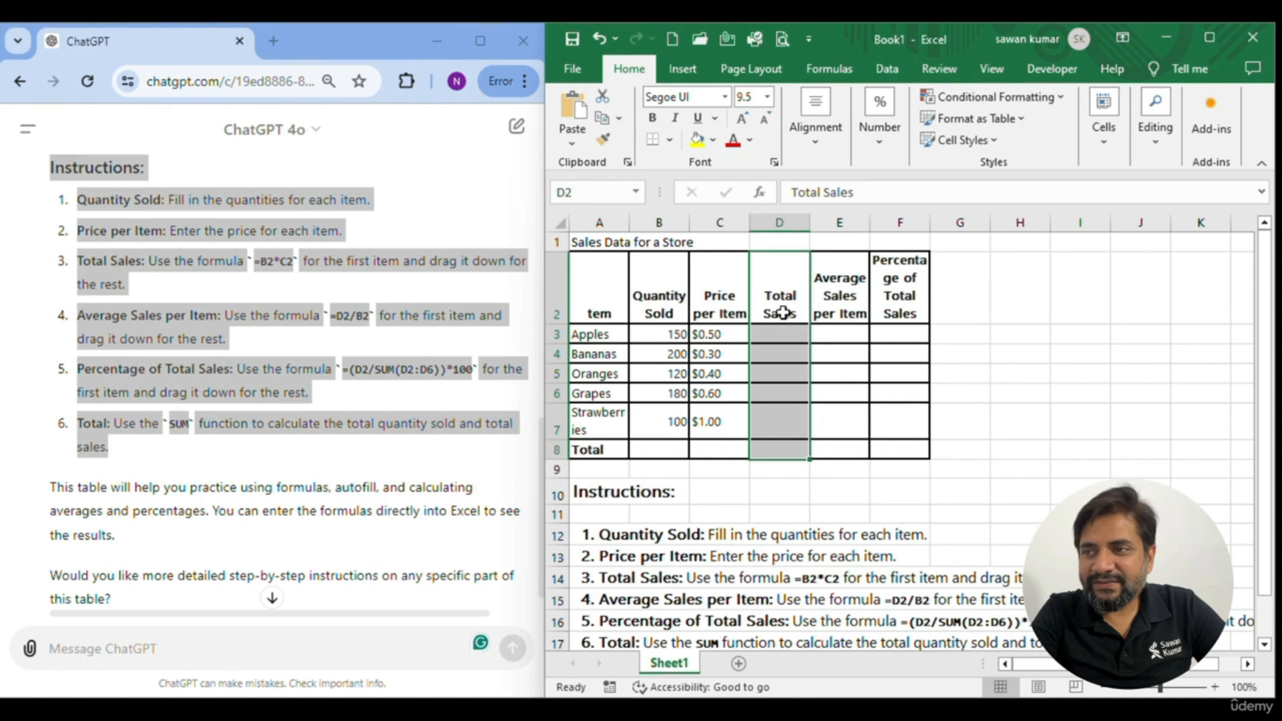
pyautogui.moveTo(839, 297); pyautogui.dragTo(860, 459)
pyautogui.moveTo(929, 222); pyautogui.dragTo(966, 228)
pyautogui.moveTo(869, 223); pyautogui.dragTo(911, 224)
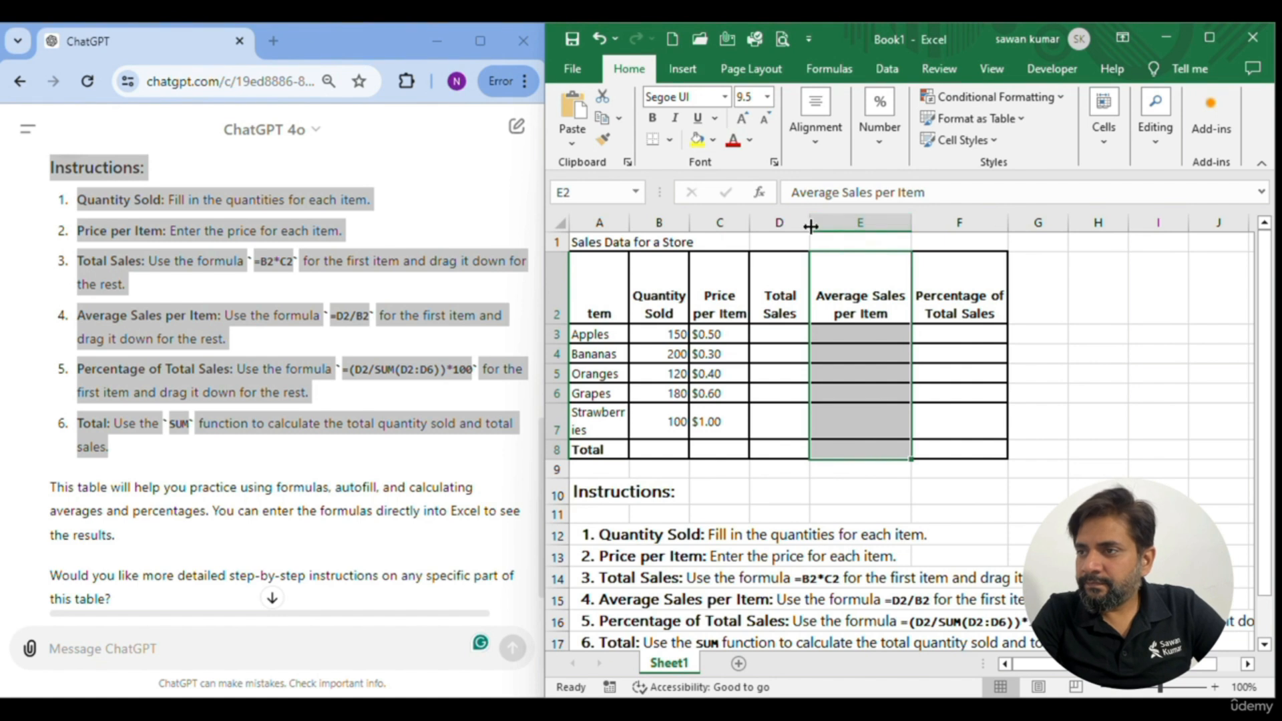
# Correct the header in A2 to "Item", widen column A to fit Strawberries on one line and autofit row 7
pyautogui.doubleClick(586, 300)
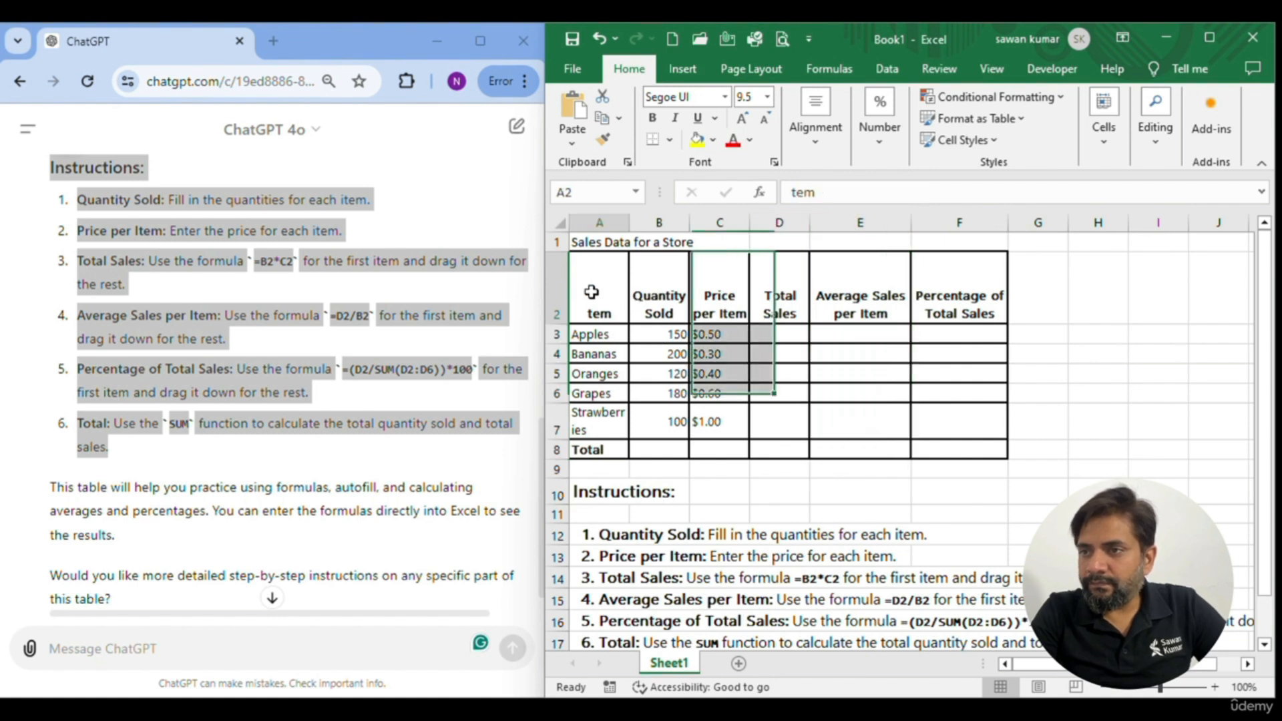
pyautogui.write('I')
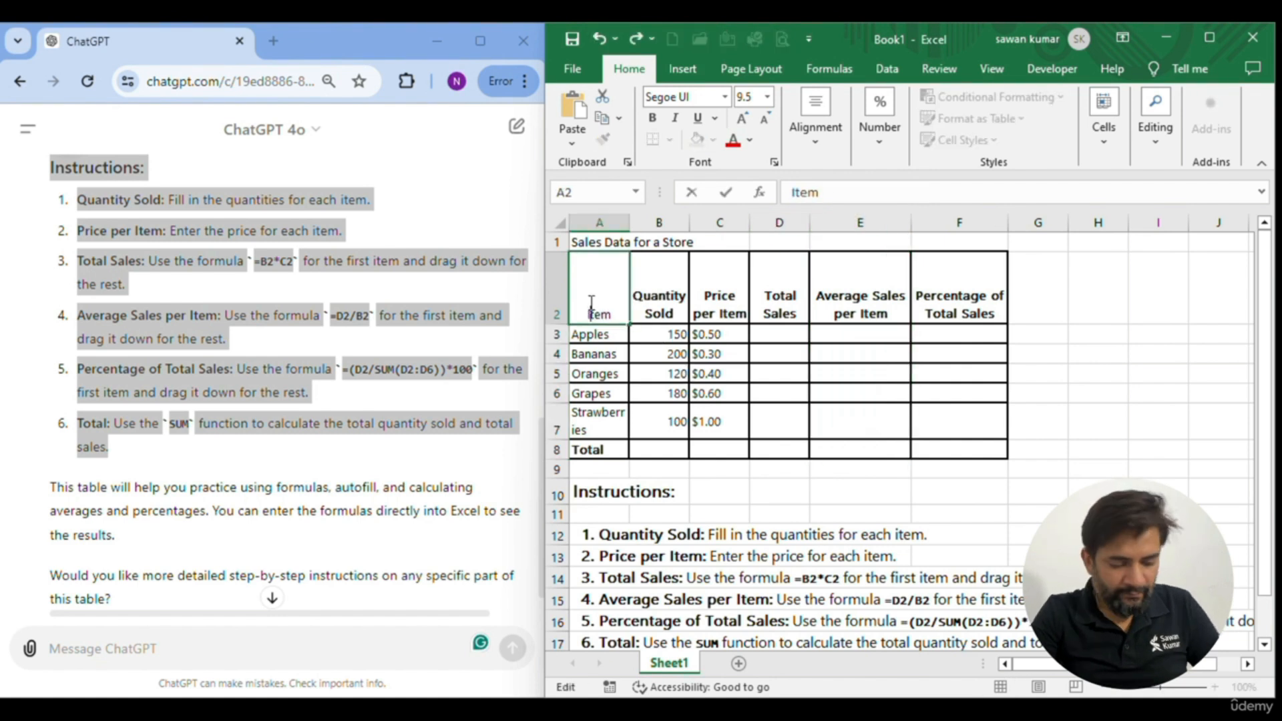
pyautogui.press('Return')
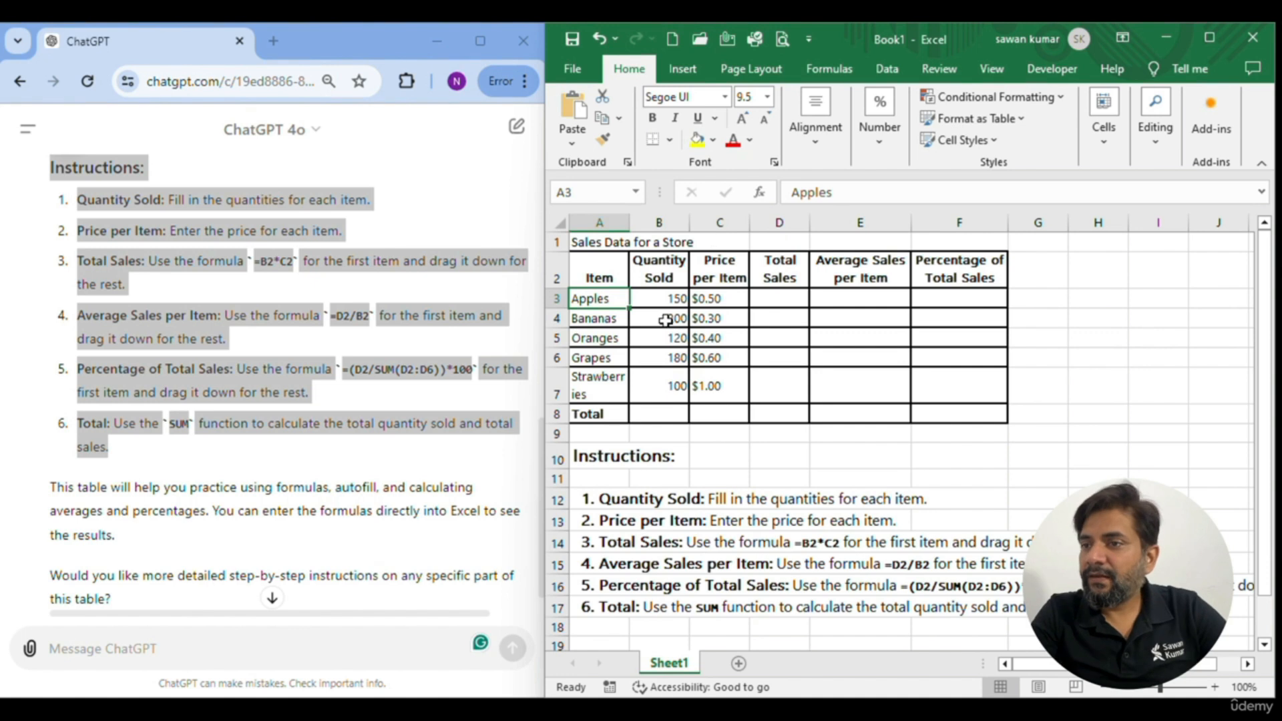
pyautogui.moveTo(629, 222); pyautogui.dragTo(656, 225)
pyautogui.doubleClick(564, 404)
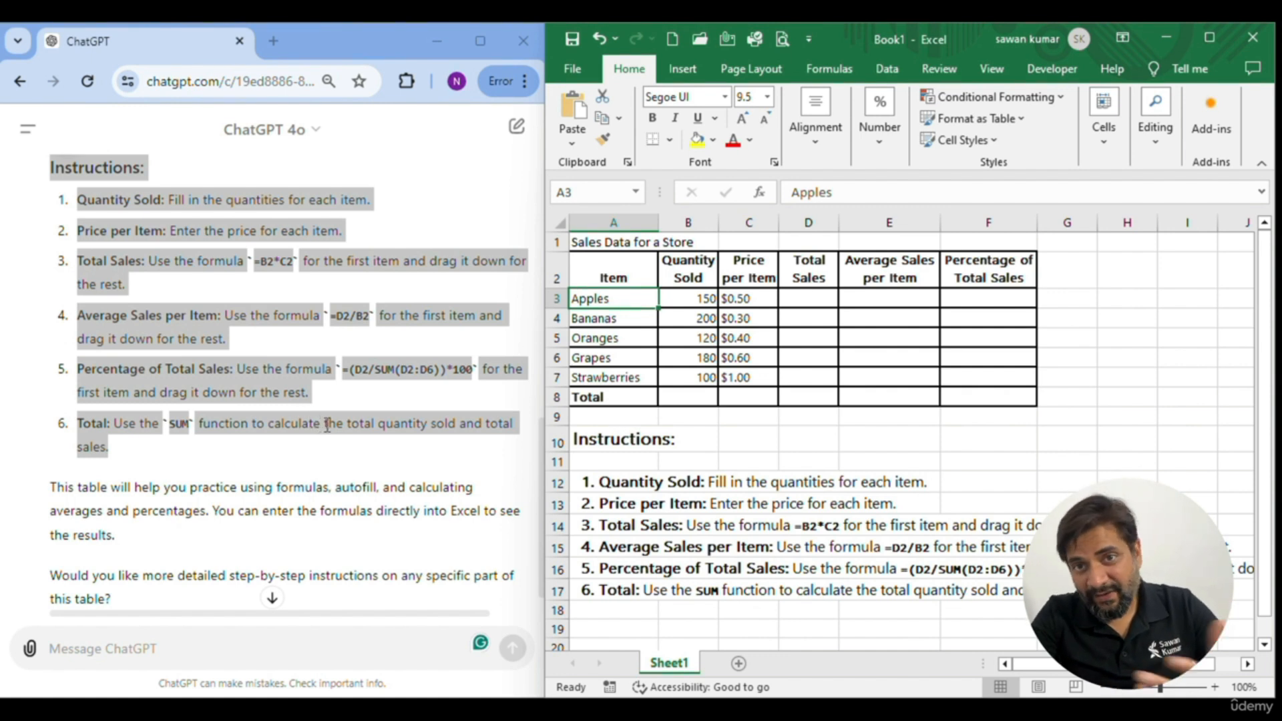
# Enter =SUM(B3:C3) as the Total Sales for Apples in D3 and fill it down to D8
pyautogui.click(728, 379)
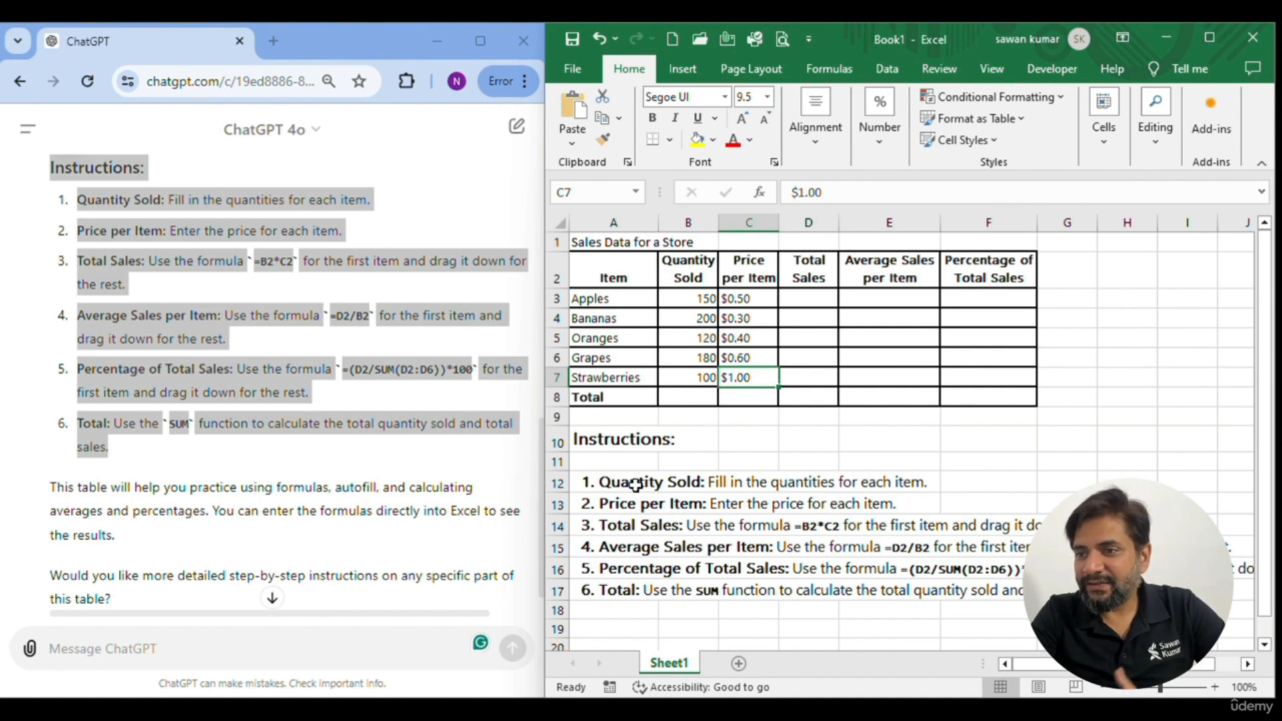
pyautogui.click(802, 300)
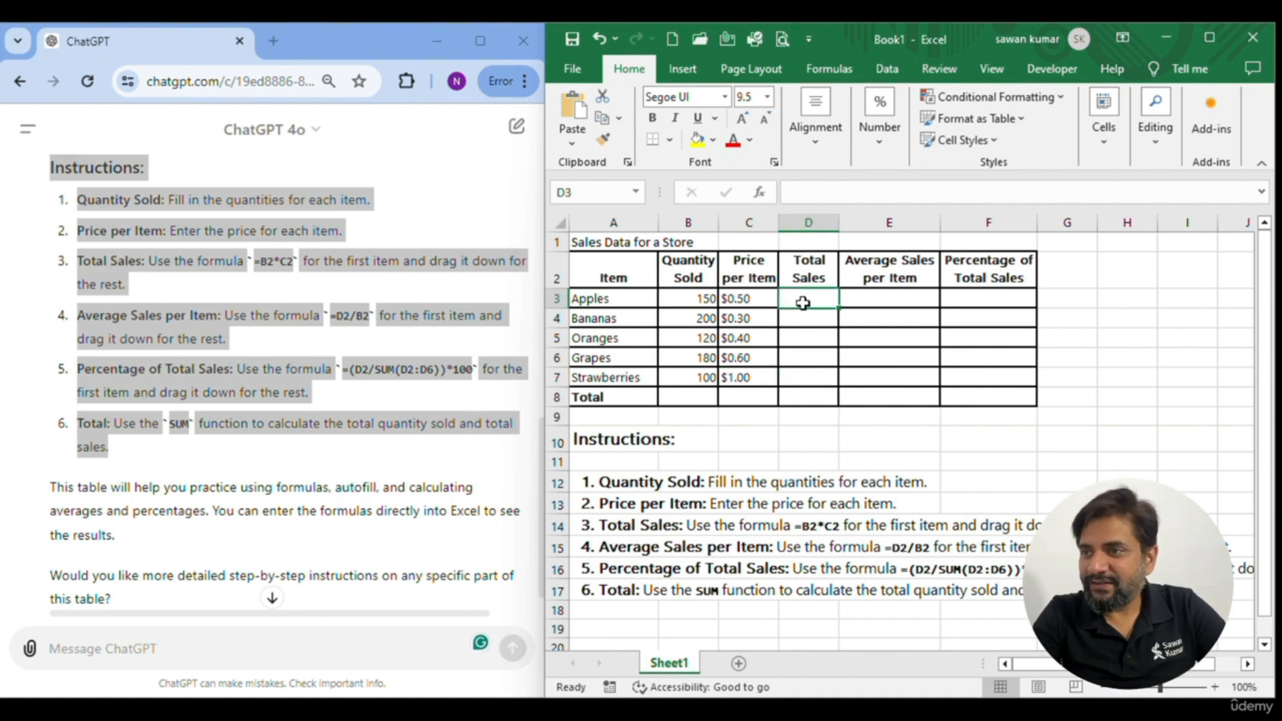
pyautogui.write('=sum(')
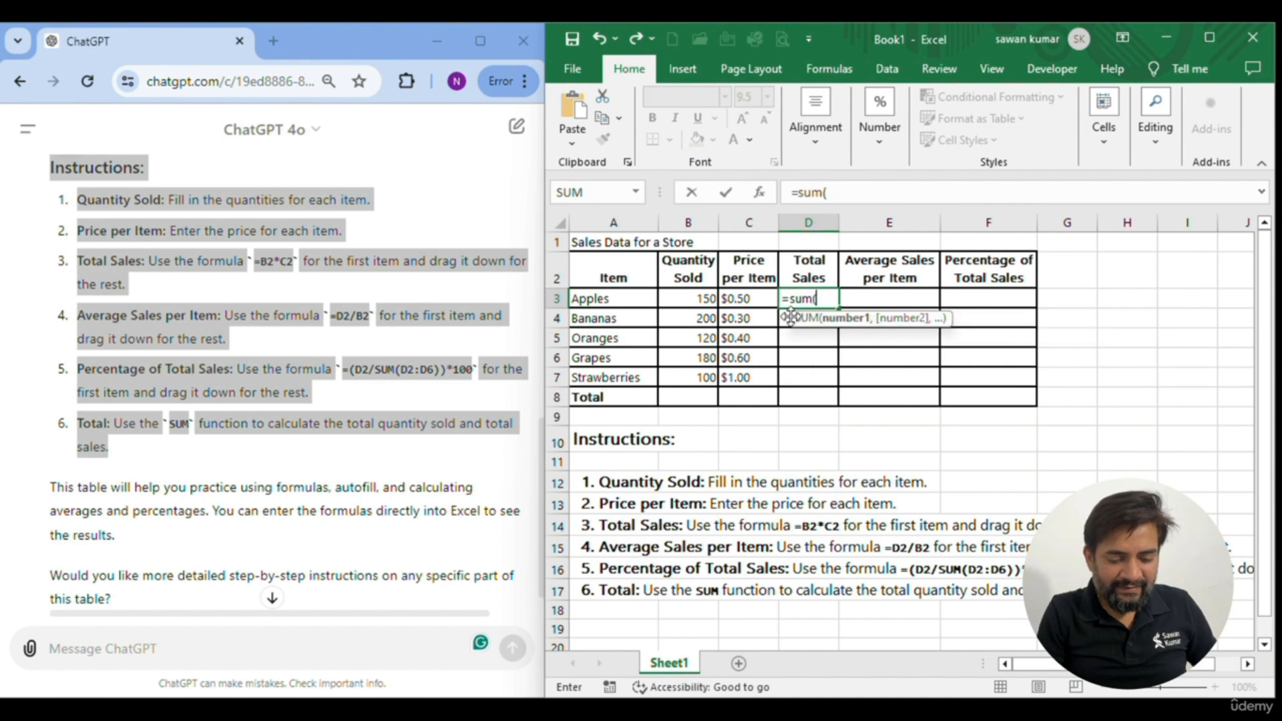
pyautogui.write('B3:C3')
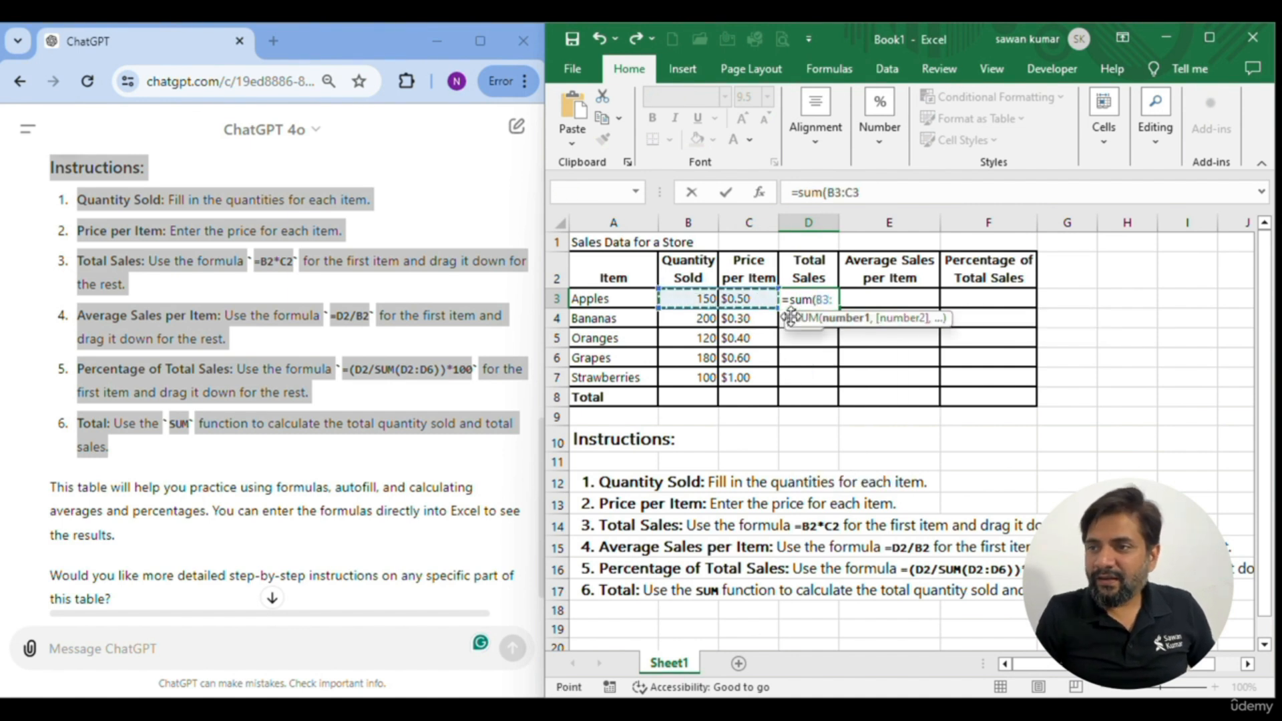
pyautogui.press('Return')
pyautogui.press('Up')
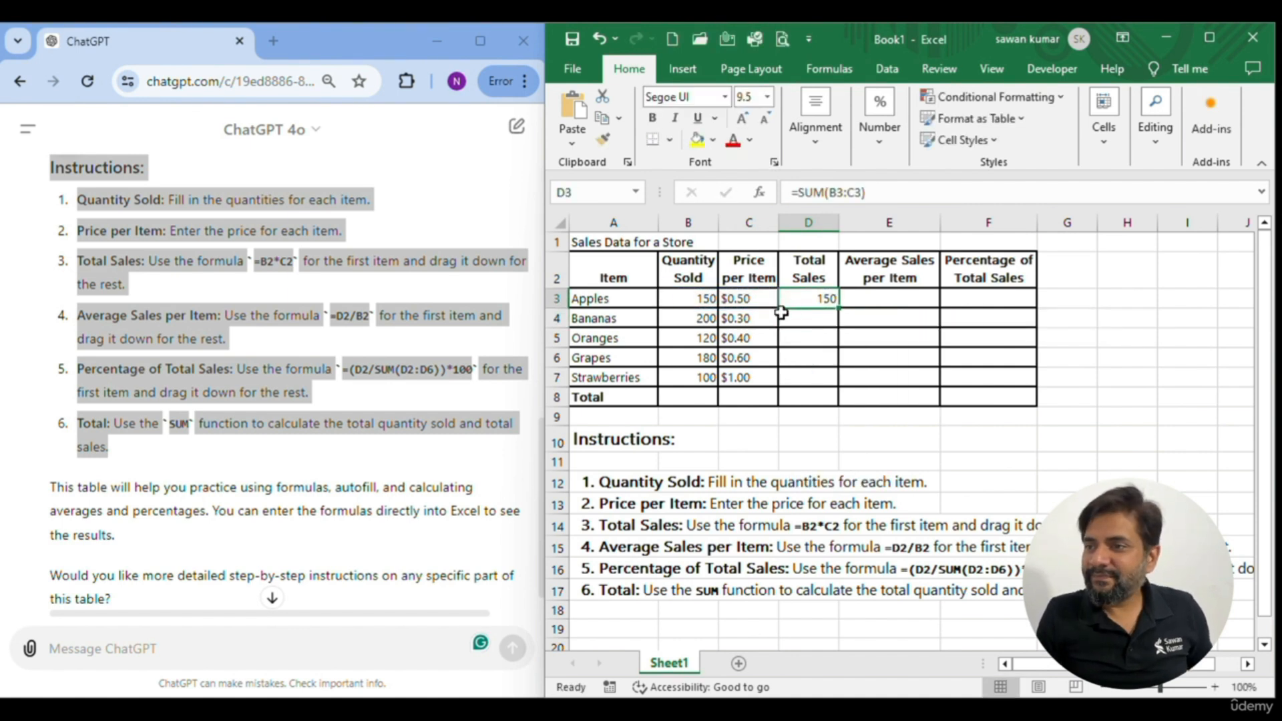
pyautogui.moveTo(840, 309); pyautogui.dragTo(837, 399)
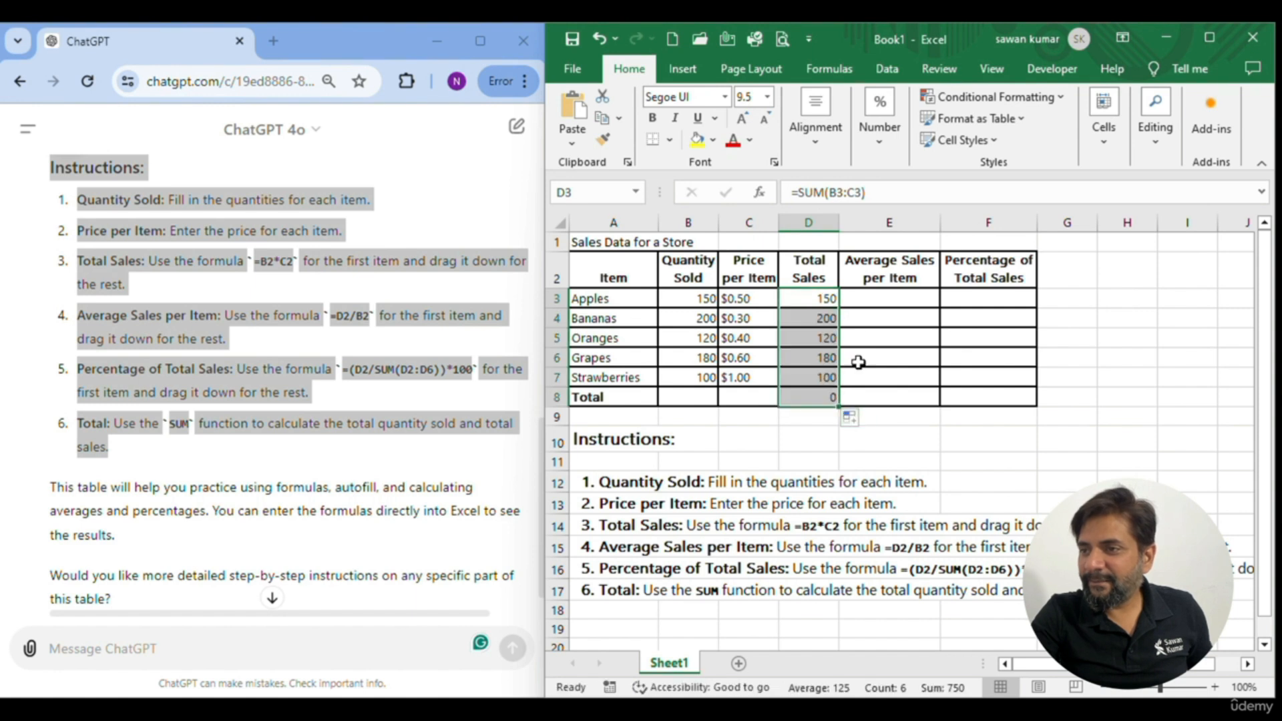
pyautogui.click(876, 309)
pyautogui.write('=aver')
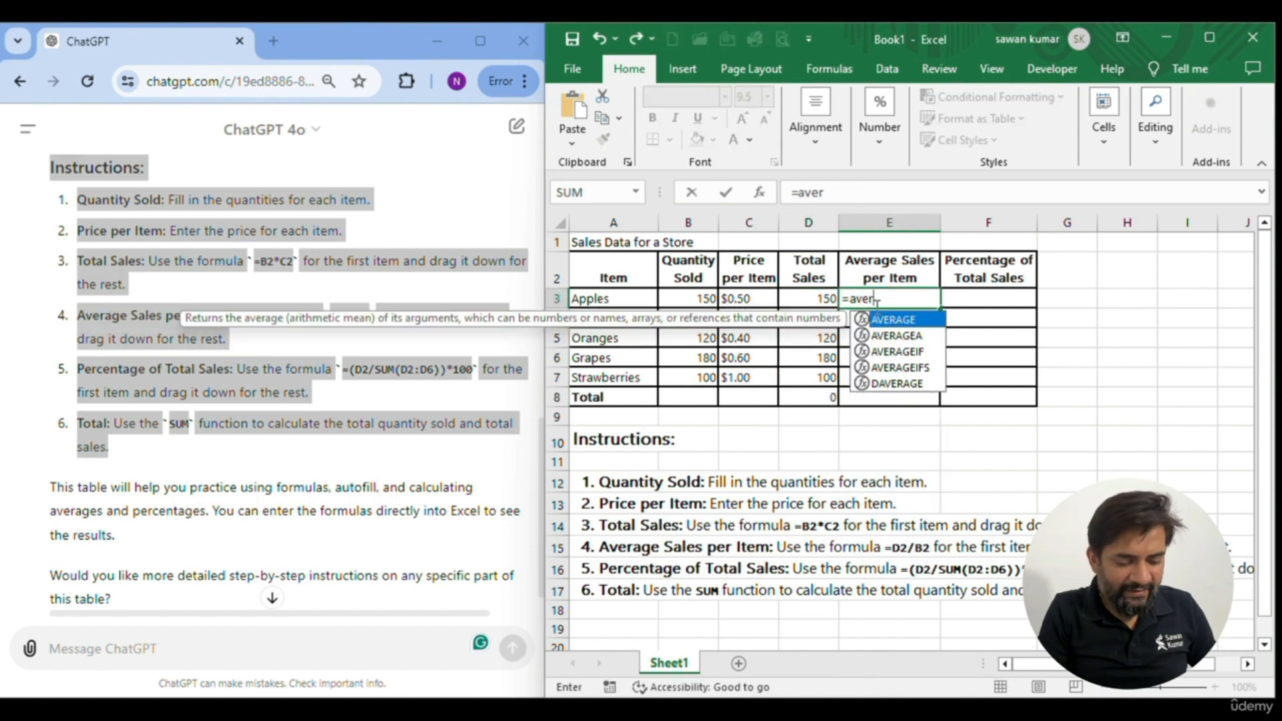
pyautogui.press('Tab')
pyautogui.press('Left')
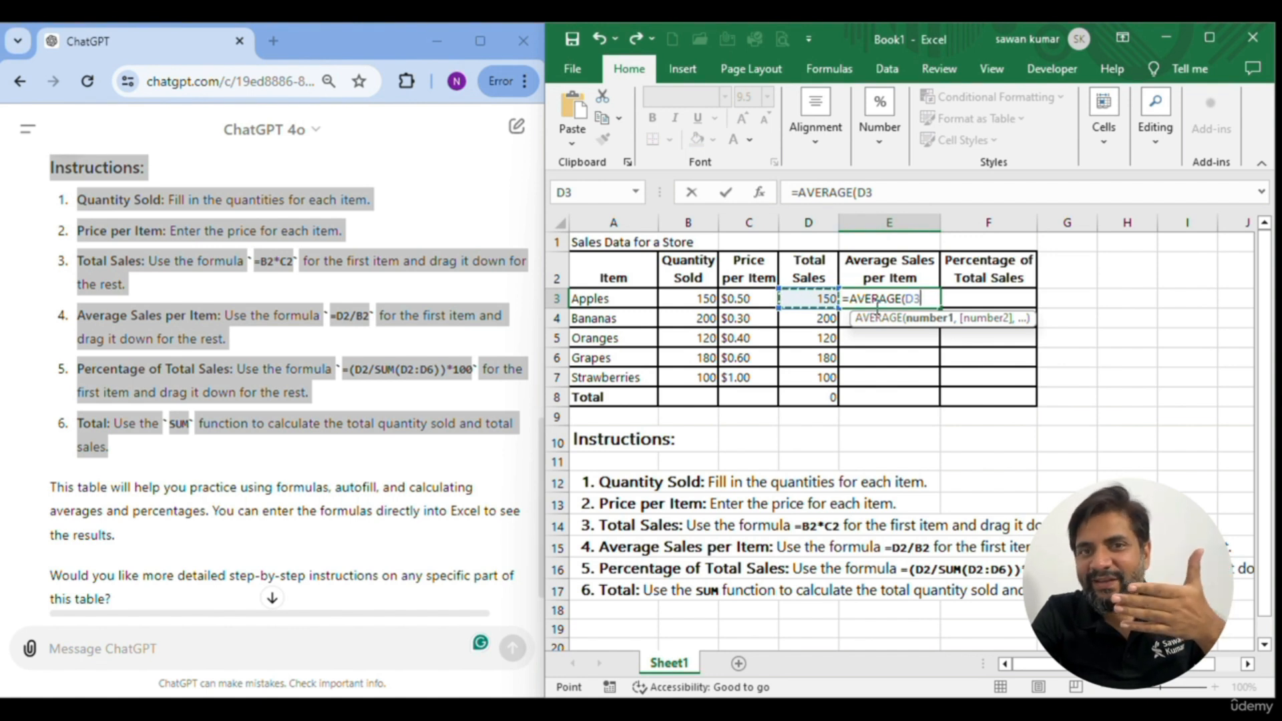
pyautogui.press('Escape')
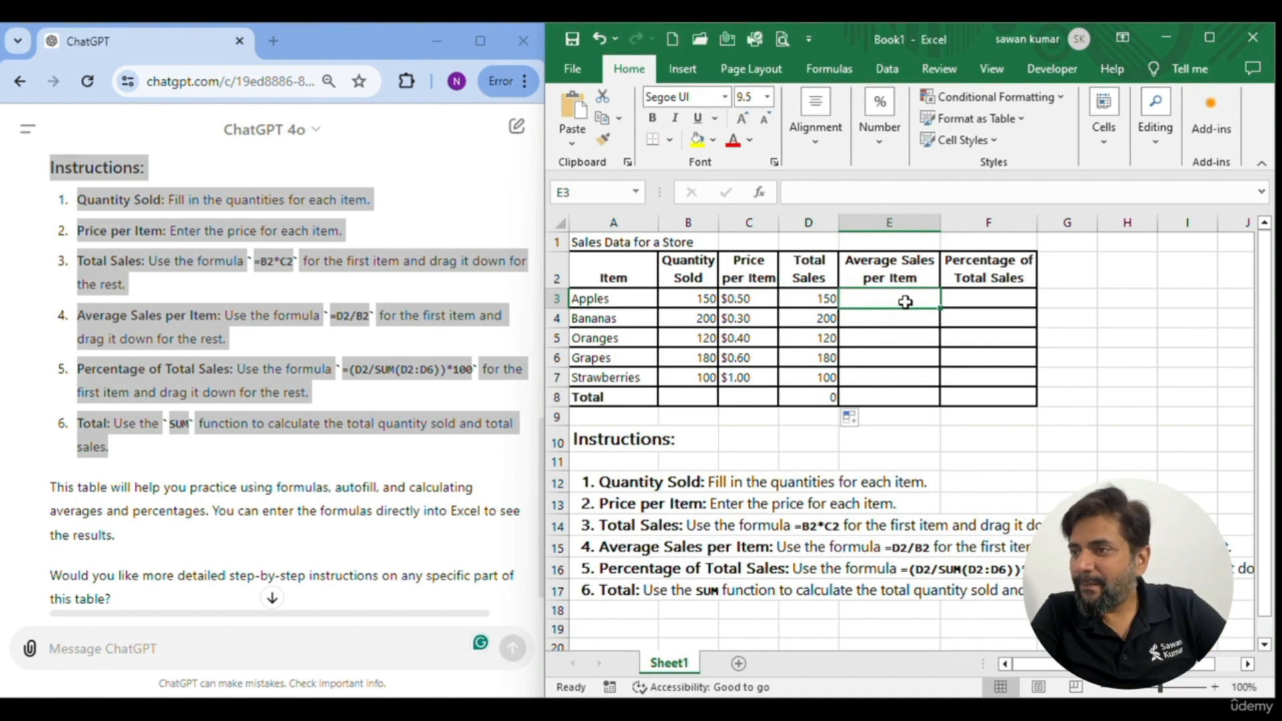
# Insert a new row directly below the Total row and label it "Average" in A9
pyautogui.rightClick(564, 420)
pyautogui.click(627, 273)
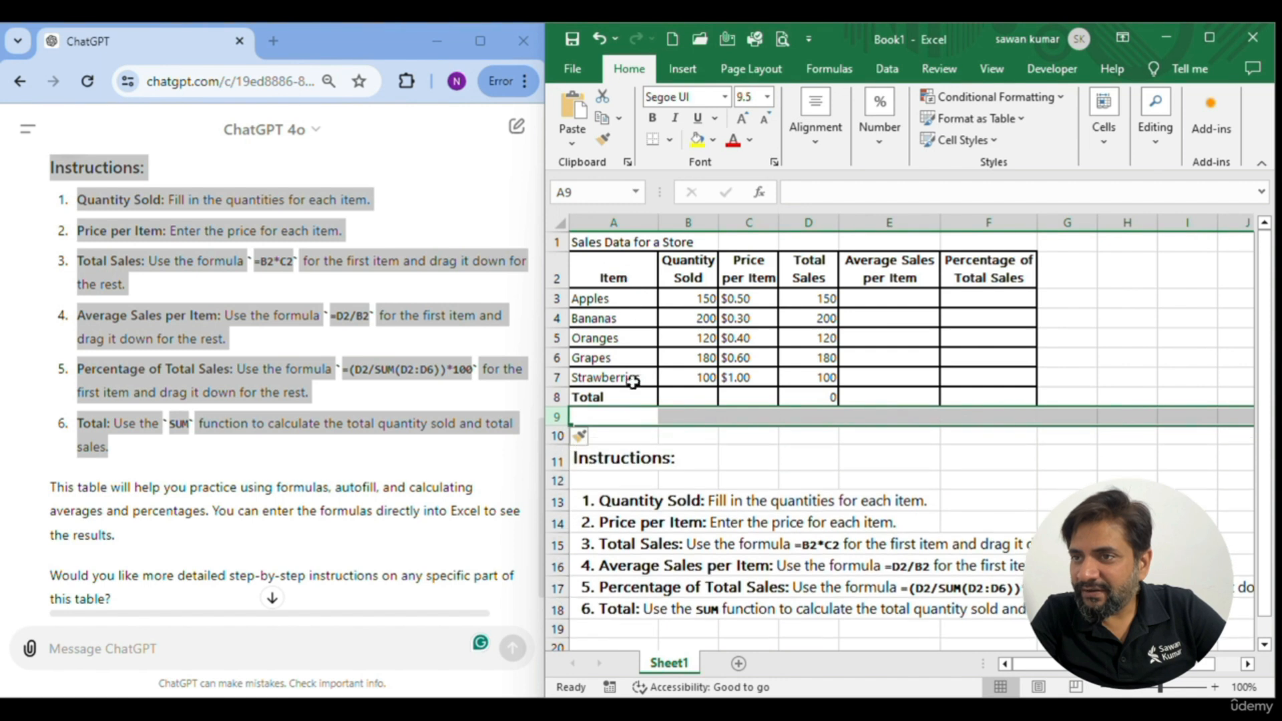
pyautogui.click(628, 437)
pyautogui.click(613, 418)
pyautogui.write('Average')
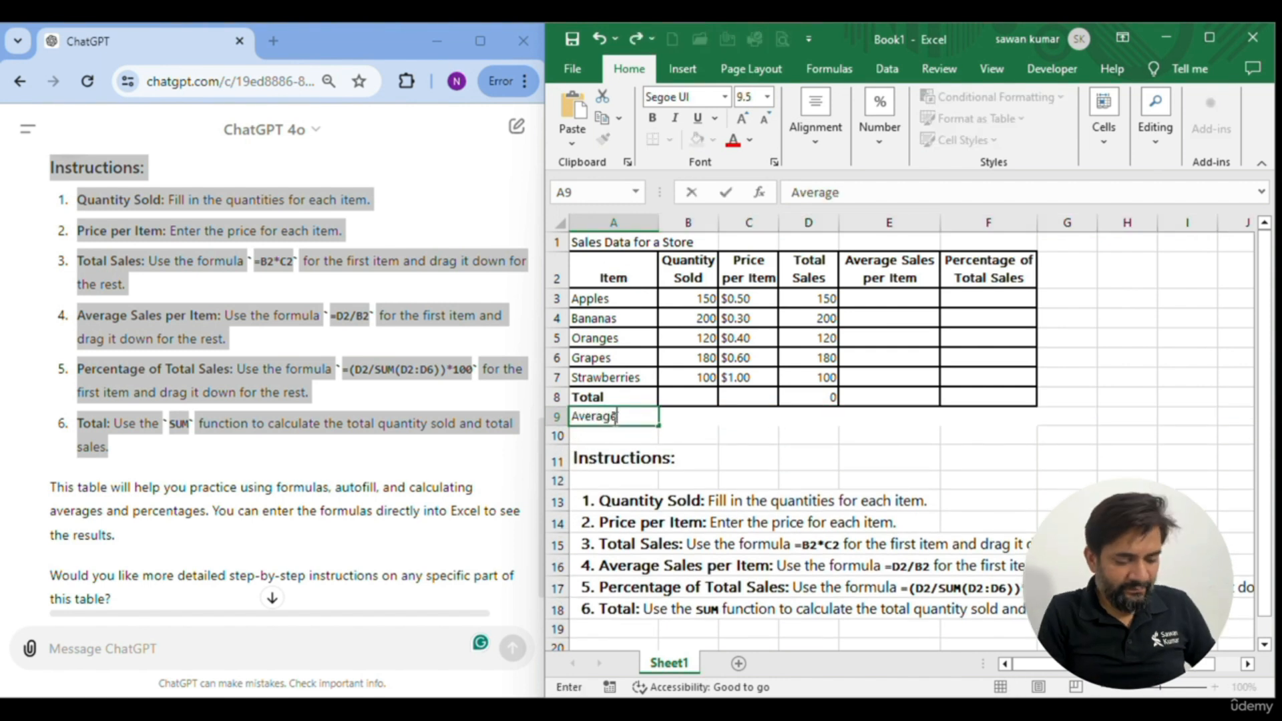
pyautogui.press('Tab')
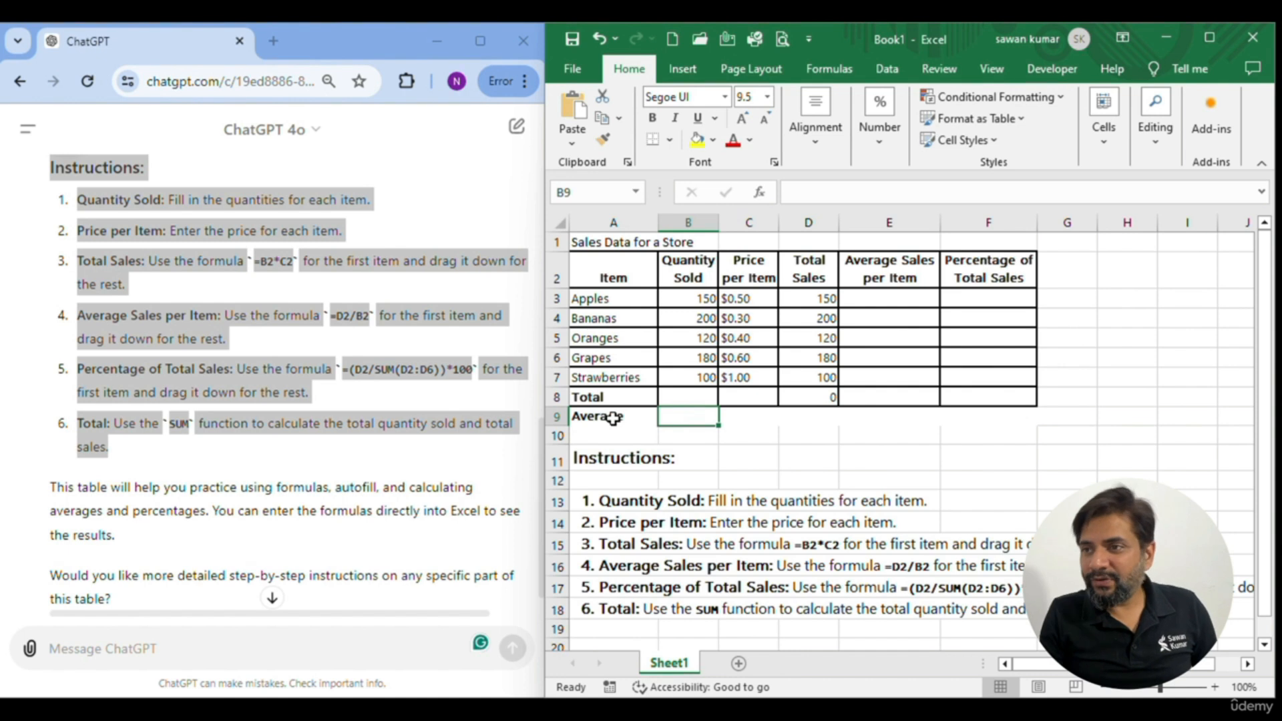
# Calculate the average Quantity Sold in B9 with the AVERAGE function over B3:B7
pyautogui.write('=aver')
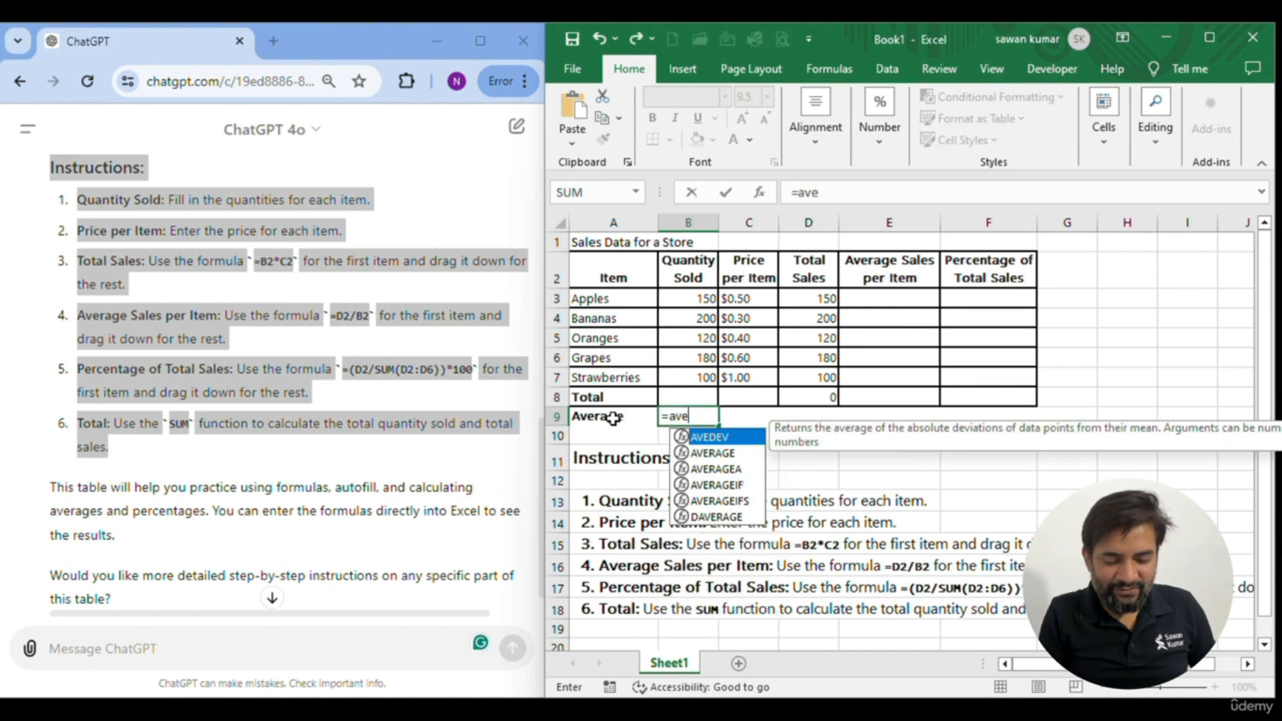
pyautogui.press('Tab')
pyautogui.press('Up')
pyautogui.press('Up')
pyautogui.press('Up')
pyautogui.press('Up')
pyautogui.press('Up')
pyautogui.press('Up')
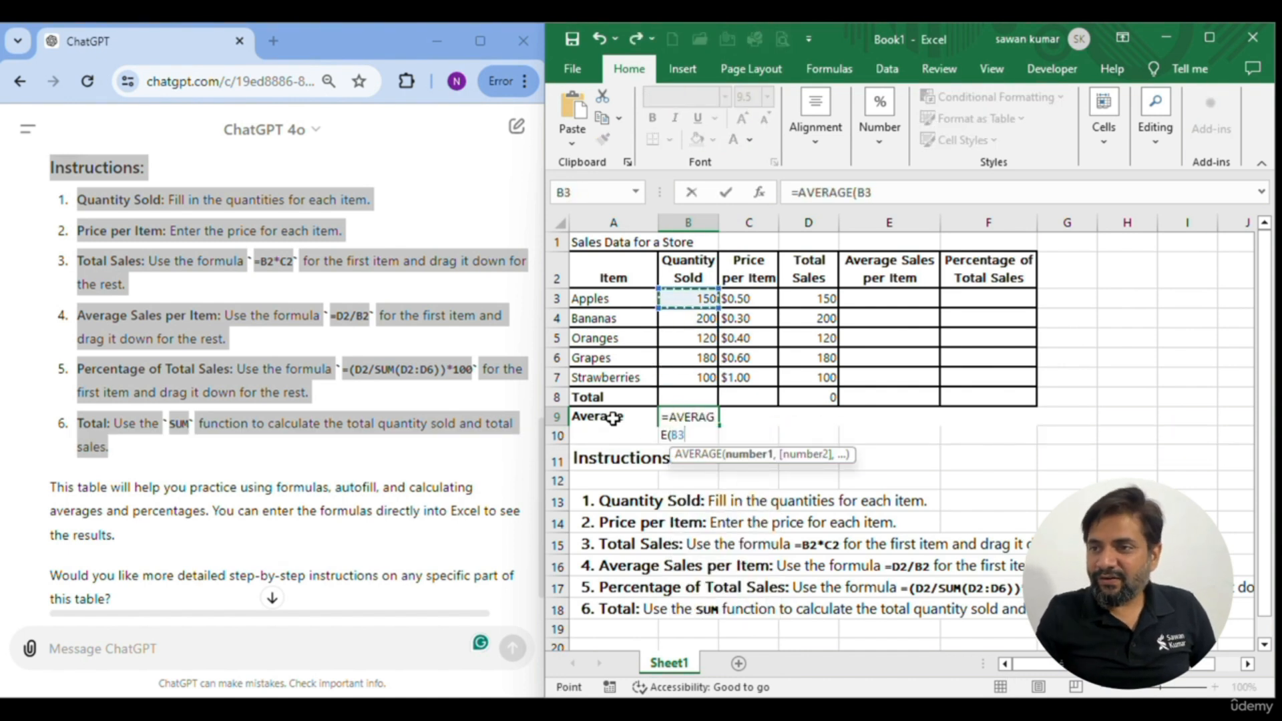
pyautogui.hotkey('shift', 'Down')
pyautogui.hotkey('shift', 'Down')
pyautogui.hotkey('shift', 'Down')
pyautogui.hotkey('shift', 'Down')
pyautogui.press('Return')
# Enter =AVERAGE(C3:C7) in C9 for the Price per Item column and check its range and source prices
pyautogui.click(613, 419)
pyautogui.press('Right')
pyautogui.press('Right')
pyautogui.write('=aver')
pyautogui.press('Tab')
pyautogui.press('Up')
pyautogui.press('Up')
pyautogui.hotkey('shift', 'Up')
pyautogui.hotkey('shift', 'Up')
pyautogui.hotkey('shift', 'Up')
pyautogui.hotkey('shift', 'Up')
pyautogui.hotkey('ctrl', 'Return')
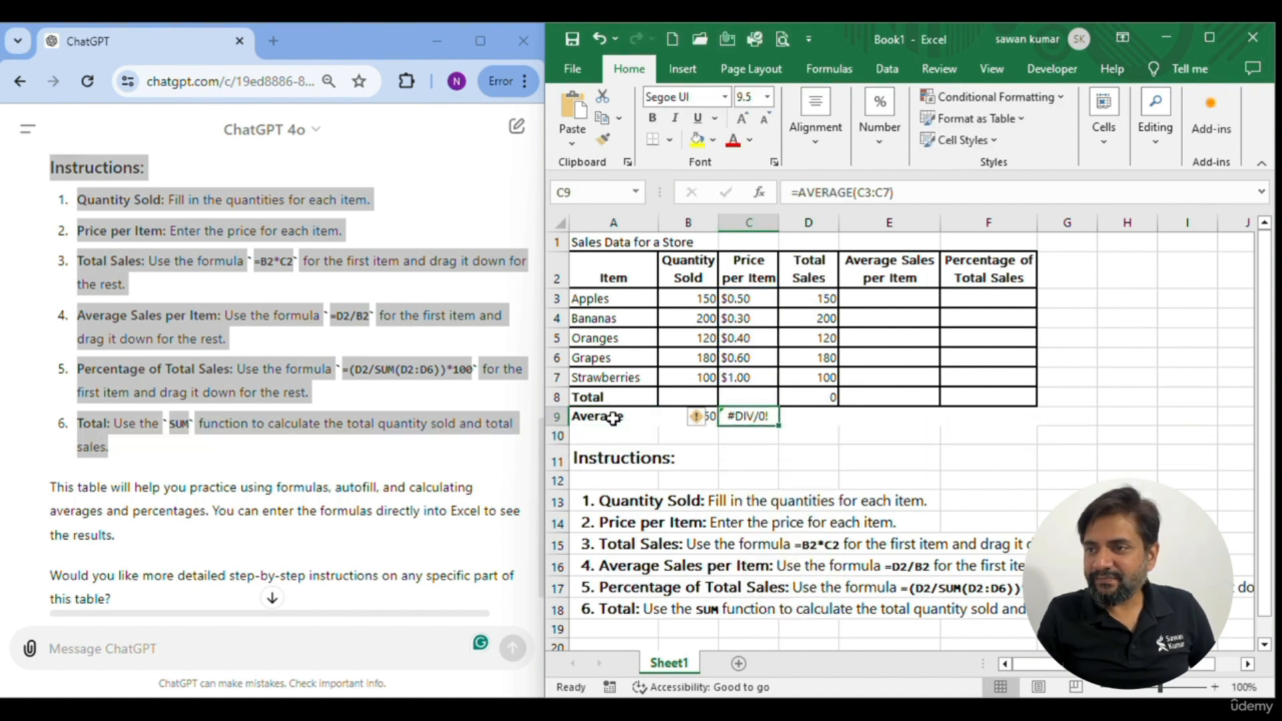
pyautogui.press('F2')
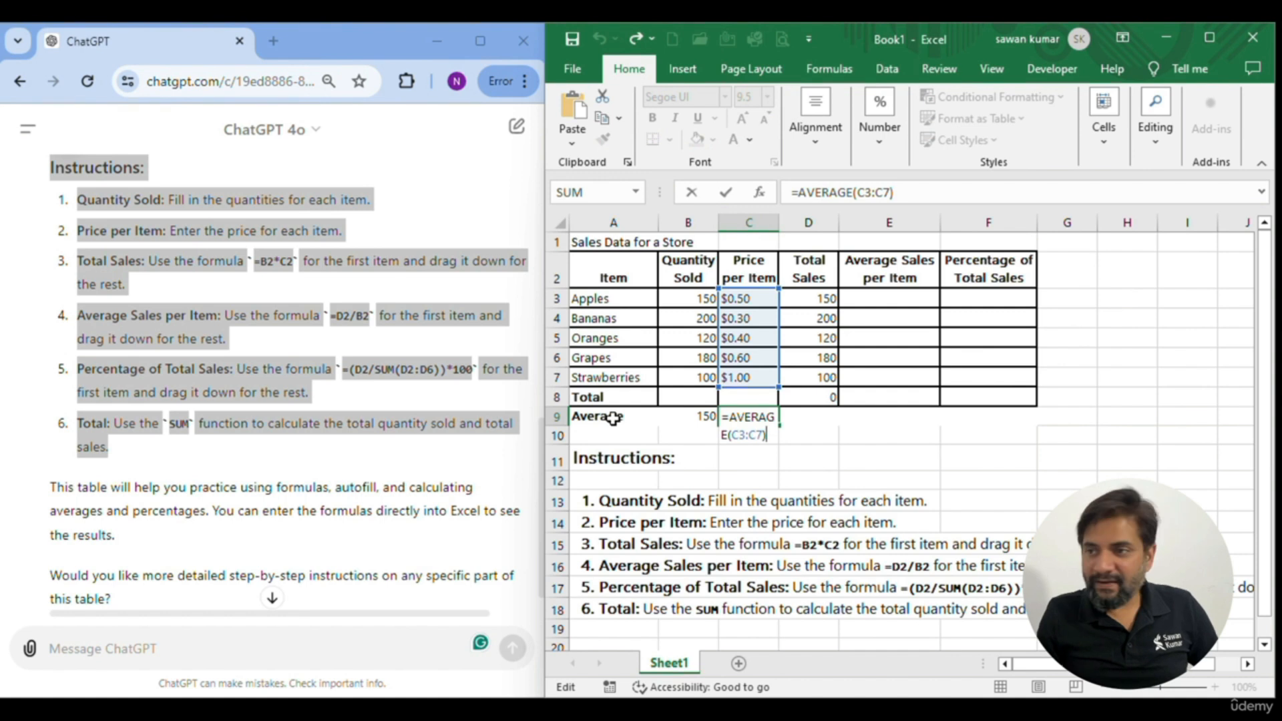
pyautogui.press('Escape')
pyautogui.press('Up')
pyautogui.press('Up')
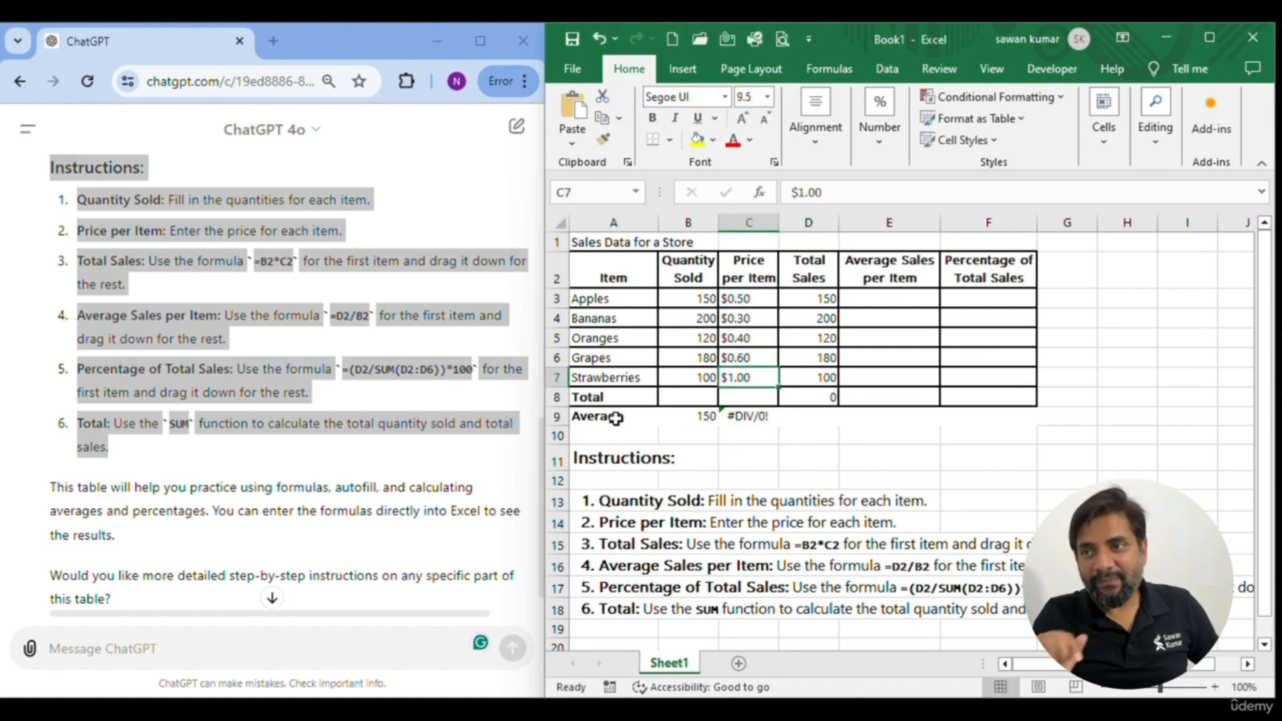
# Delete the Average Sales per Item column from the worksheet
pyautogui.click(882, 224)
pyautogui.rightClick(885, 226)
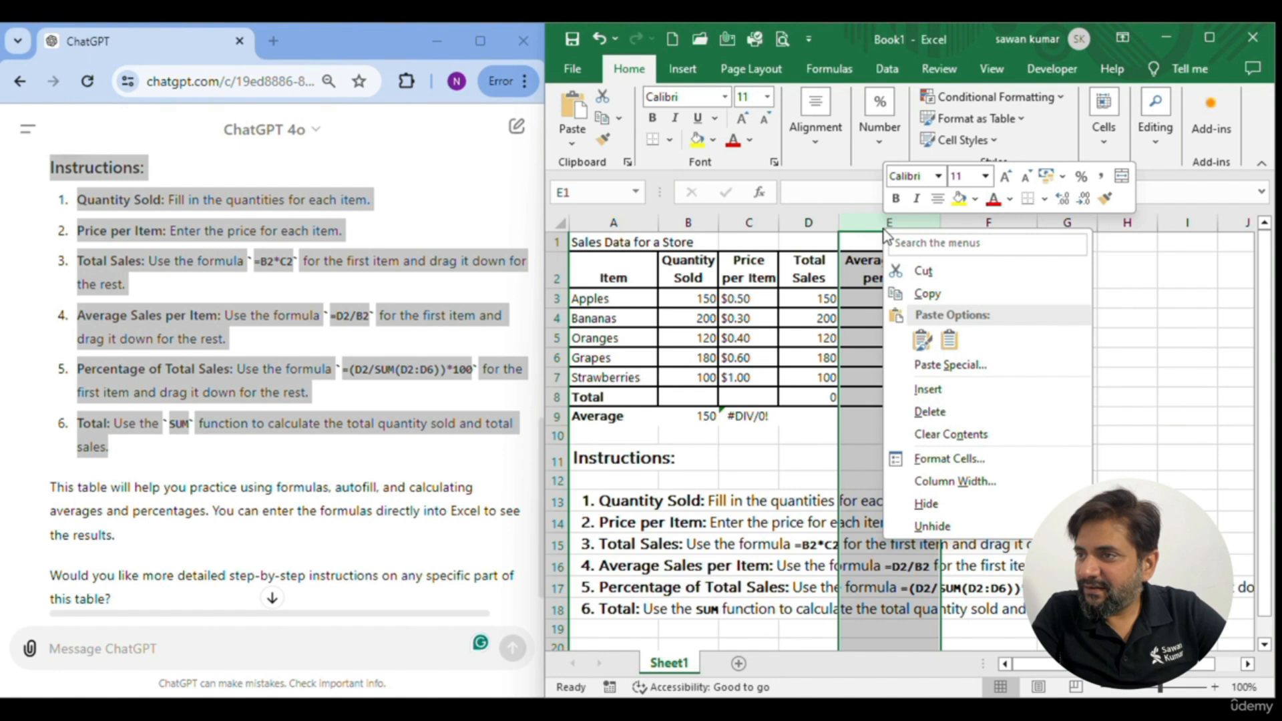
pyautogui.click(930, 412)
pyautogui.click(878, 461)
# Enter =D3/D8 in E3 as the Percentage of Total Sales for Apples and check the total cell D8
pyautogui.click(883, 301)
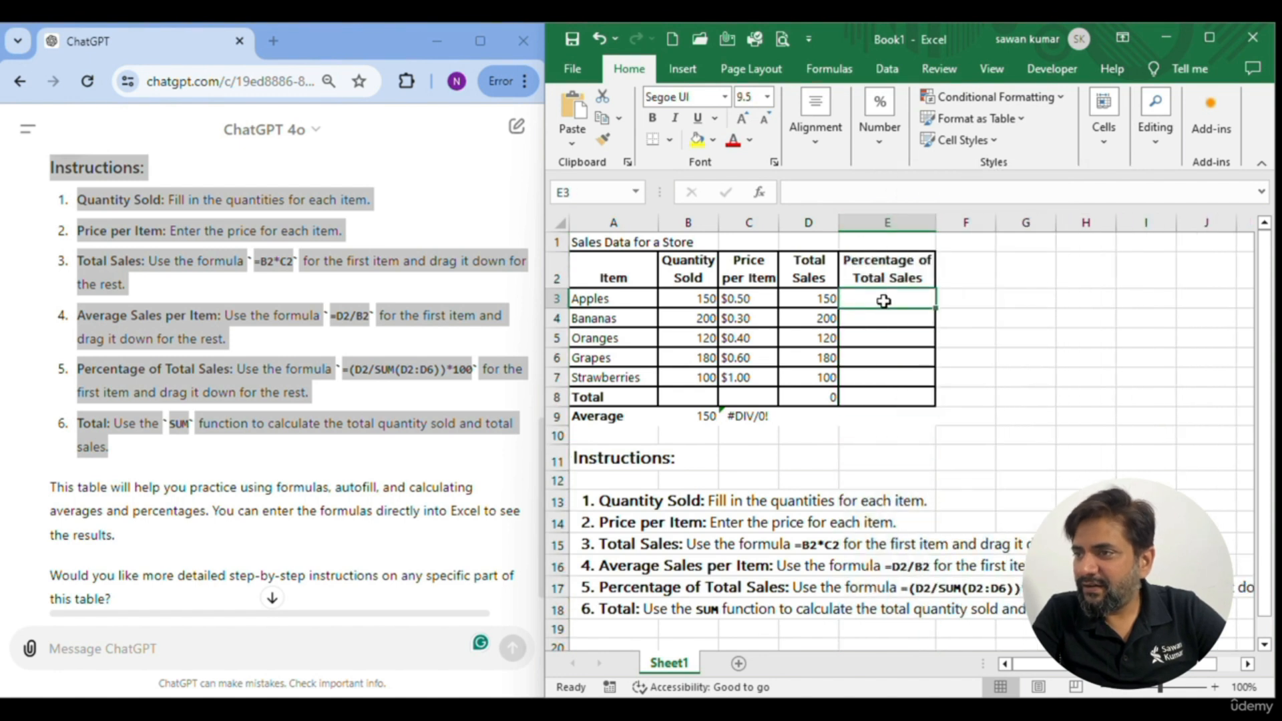
pyautogui.write('=D3/')
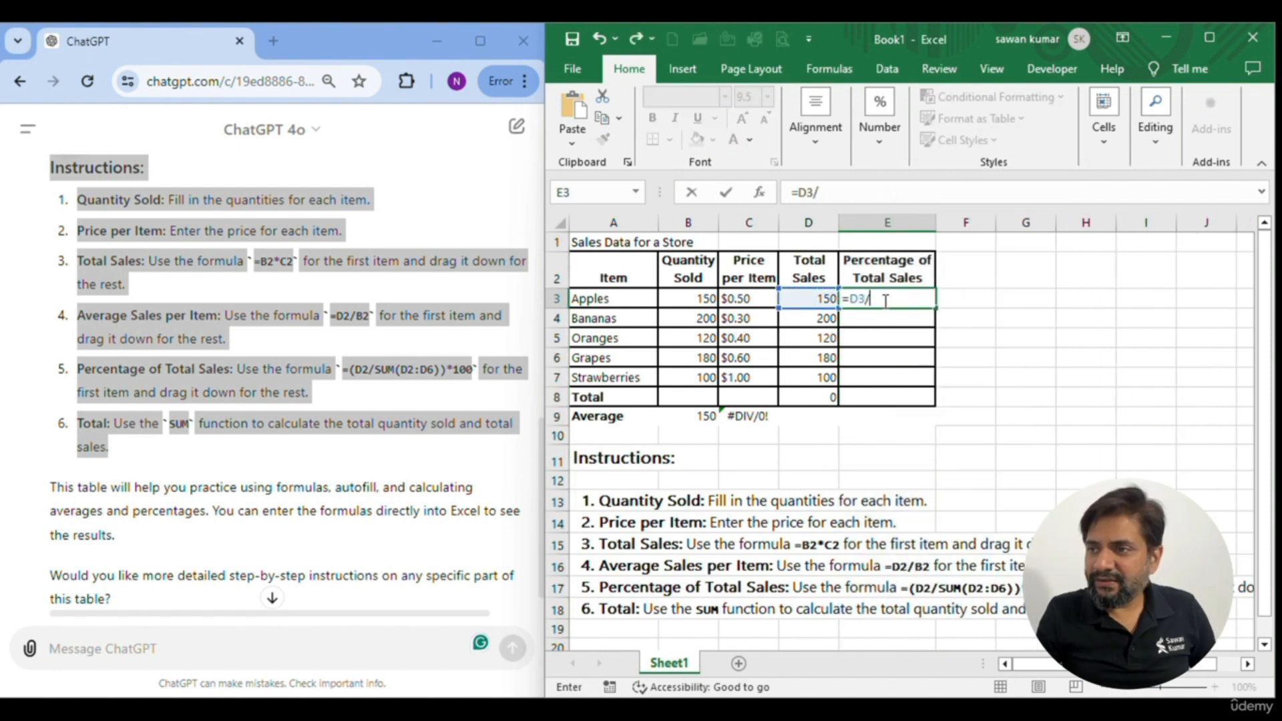
pyautogui.press('Down')
pyautogui.press('Down')
pyautogui.press('Down')
pyautogui.press('Down')
pyautogui.press('Down')
pyautogui.press('Left')
pyautogui.press('Return')
pyautogui.click(884, 301)
pyautogui.press('Down')
pyautogui.press('Down')
pyautogui.press('Down')
pyautogui.press('Down')
pyautogui.press('Down')
pyautogui.press('Left')
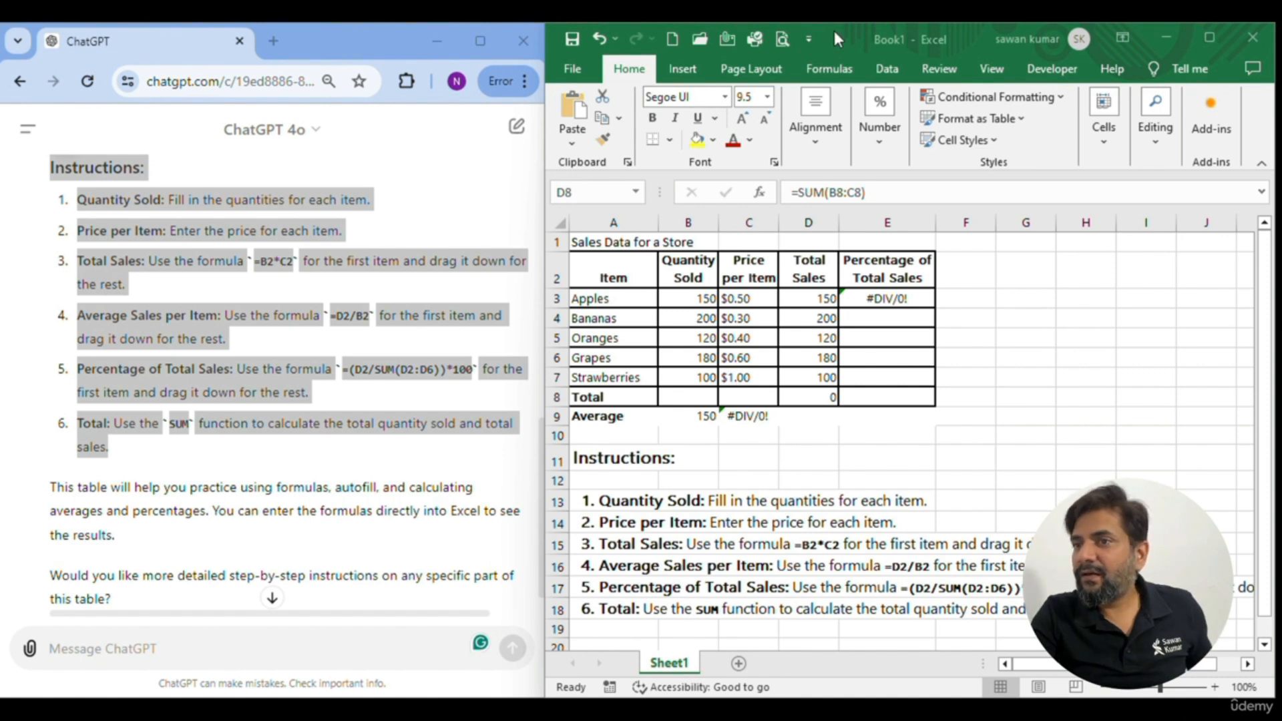
# Enlarge the workbook window until it covers the full width of the screen
pyautogui.moveTo(835, 33); pyautogui.dragTo(838, 35)
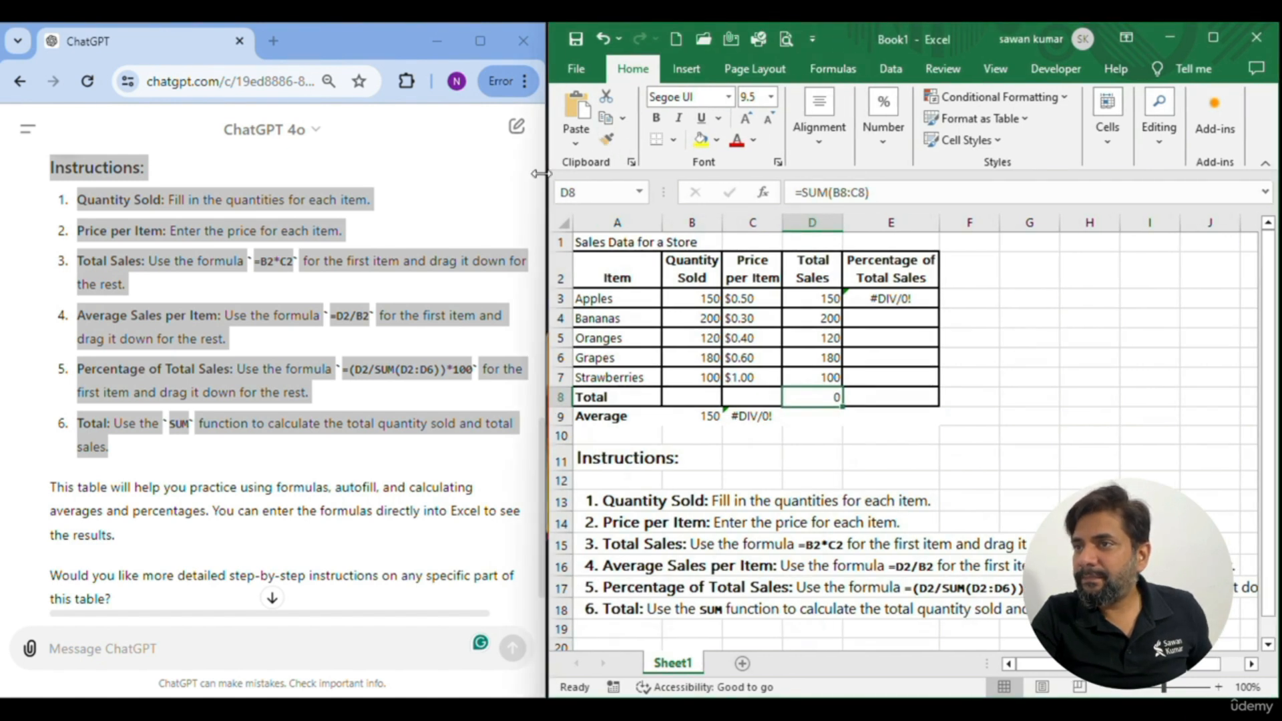
pyautogui.moveTo(541, 173); pyautogui.dragTo(138, 196)
pyautogui.click(762, 430)
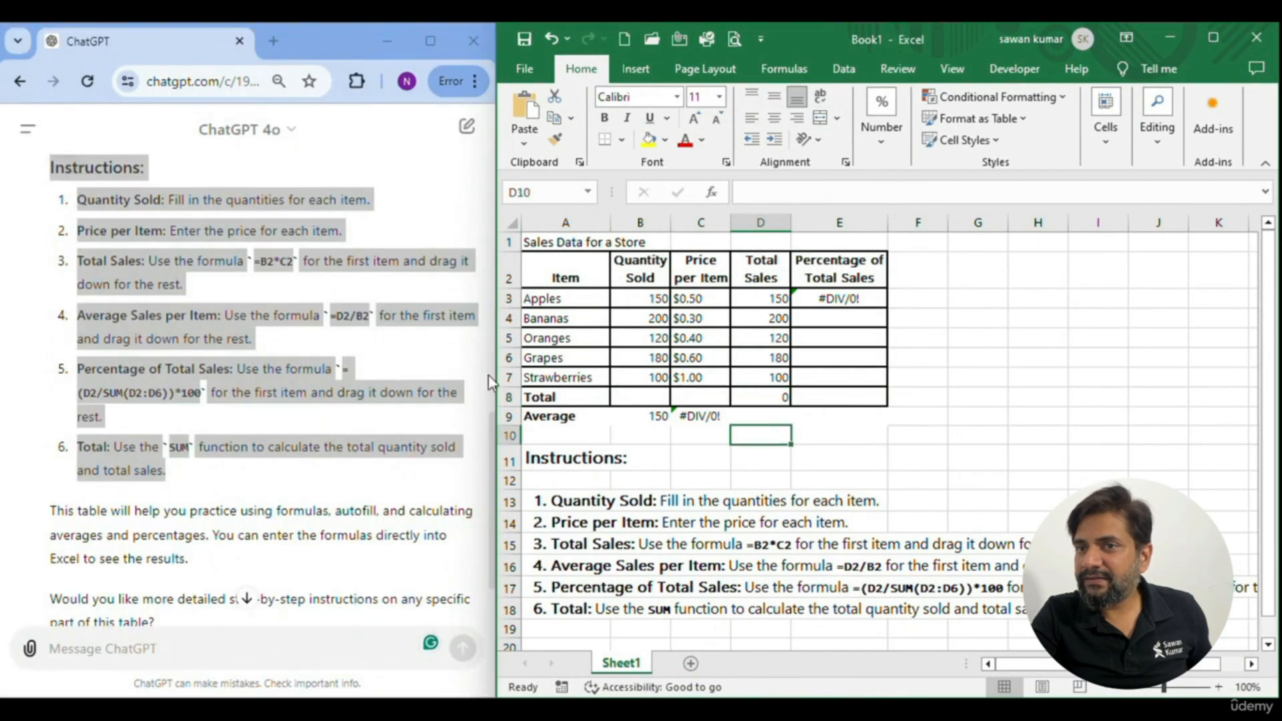
pyautogui.moveTo(496, 366); pyautogui.dragTo(299, 366)
pyautogui.click(381, 44)
pyautogui.click(380, 42)
pyautogui.moveTo(496, 228); pyautogui.dragTo(1, 230)
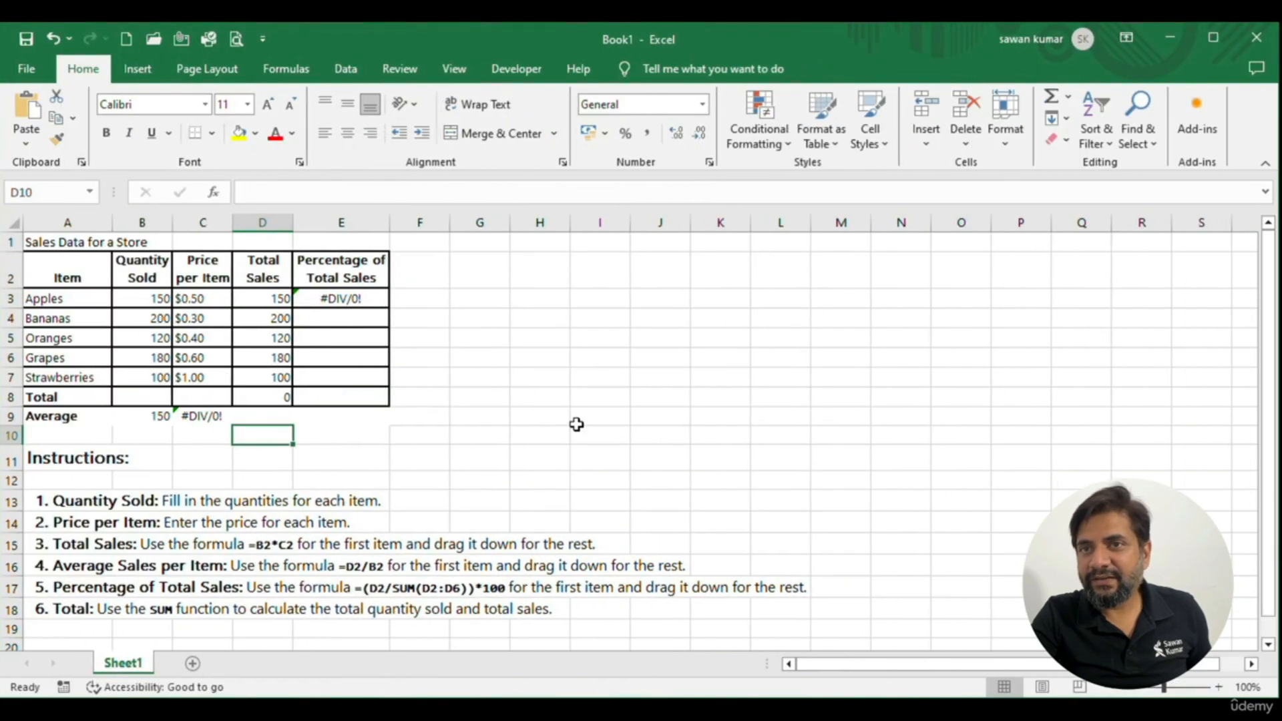
# Replace the formula in D8 with an AutoSum of the Total Sales values in D3:D7
pyautogui.click(331, 298)
pyautogui.click(283, 399)
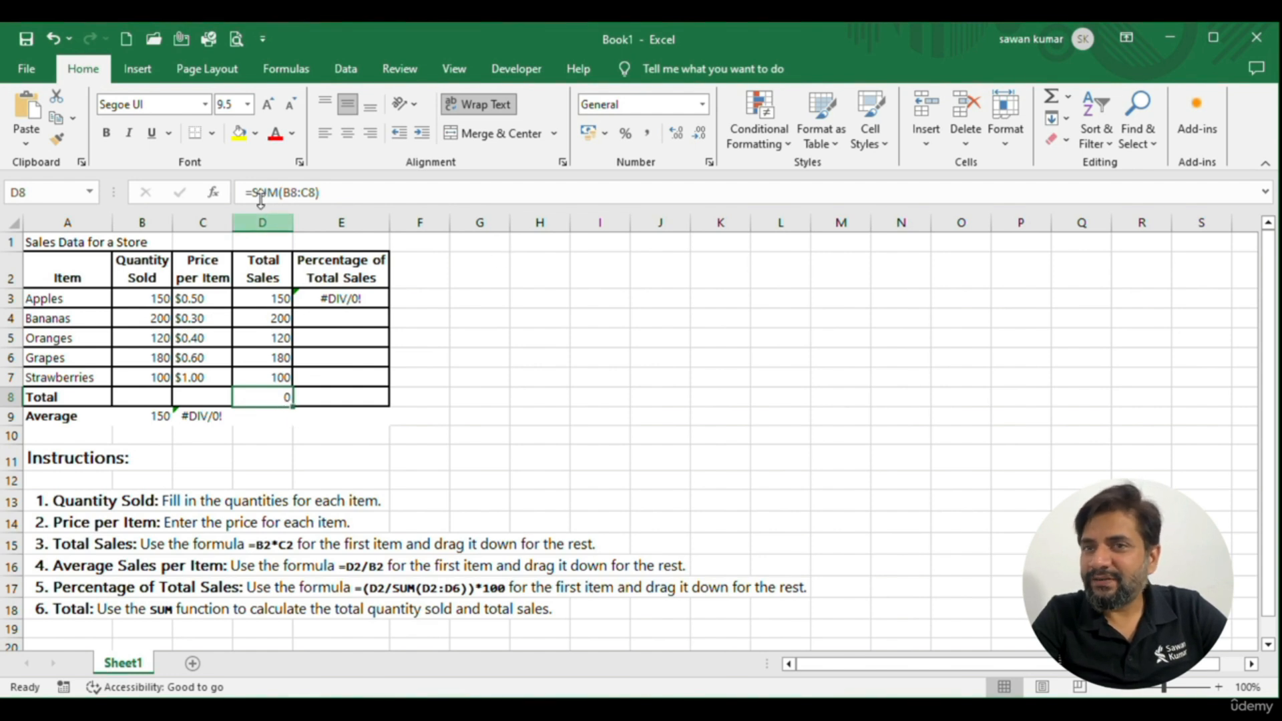
pyautogui.click(120, 69)
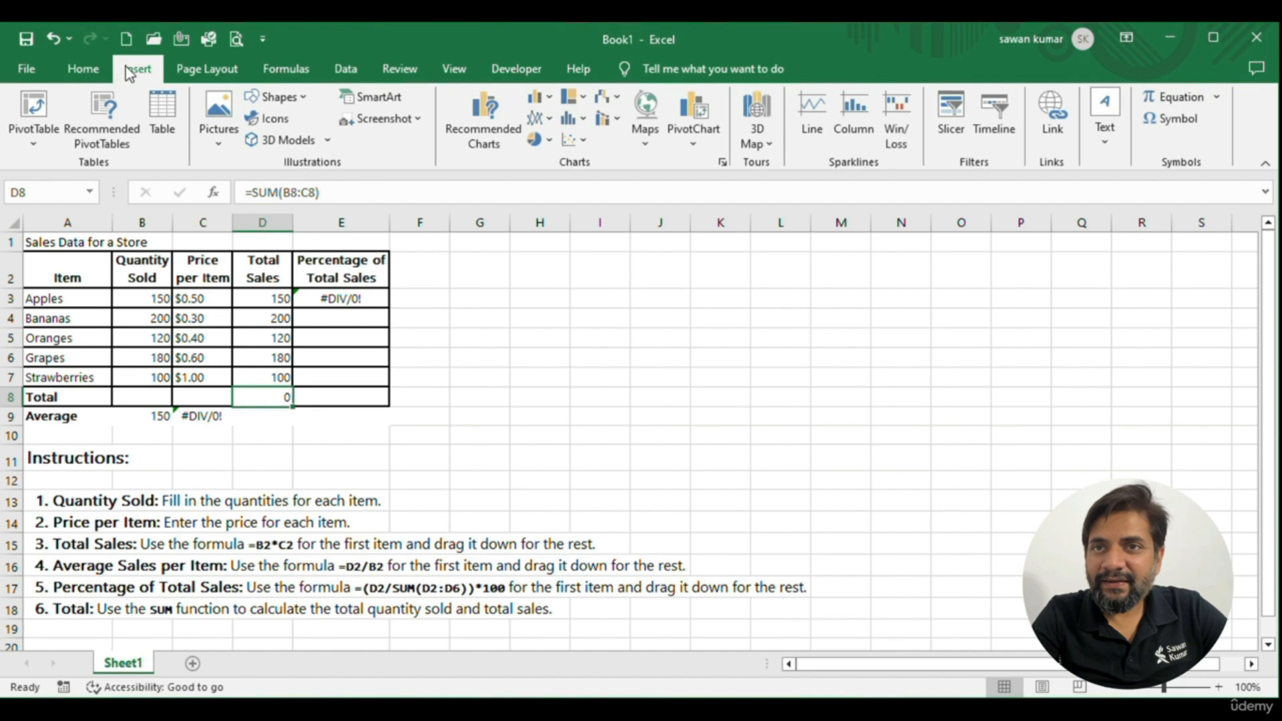
pyautogui.click(279, 70)
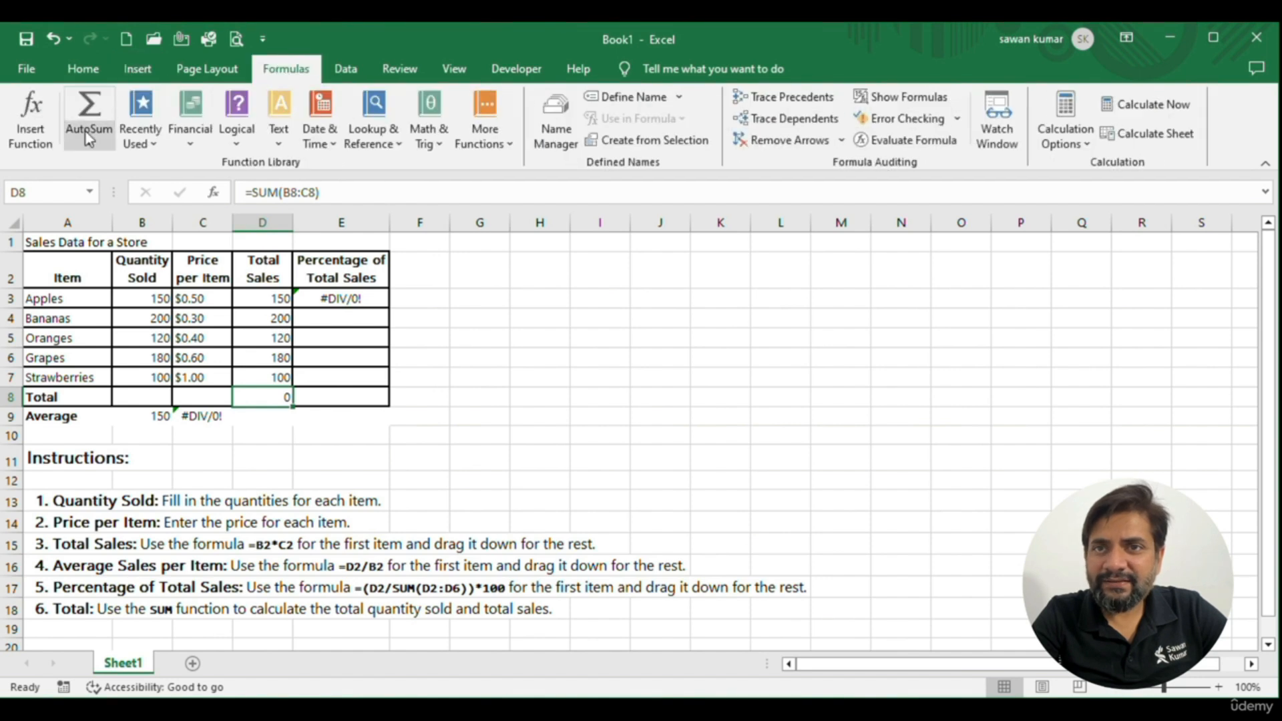
pyautogui.click(90, 114)
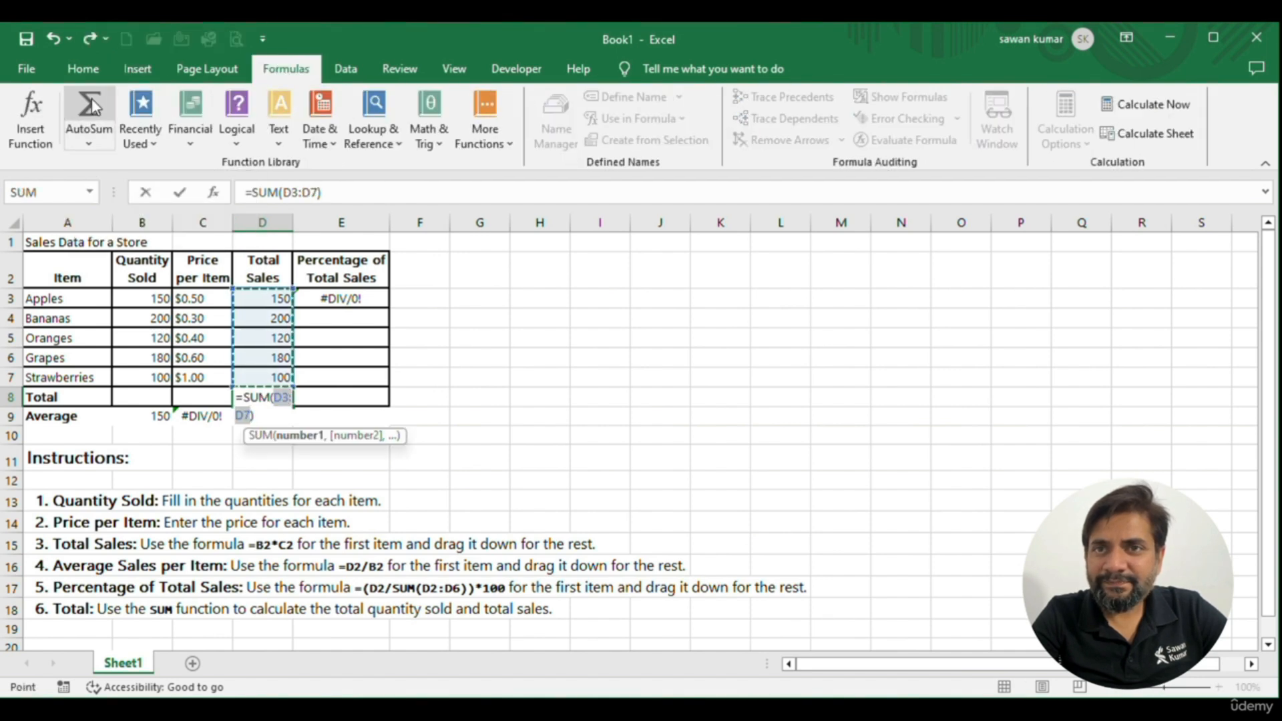
pyautogui.press('Return')
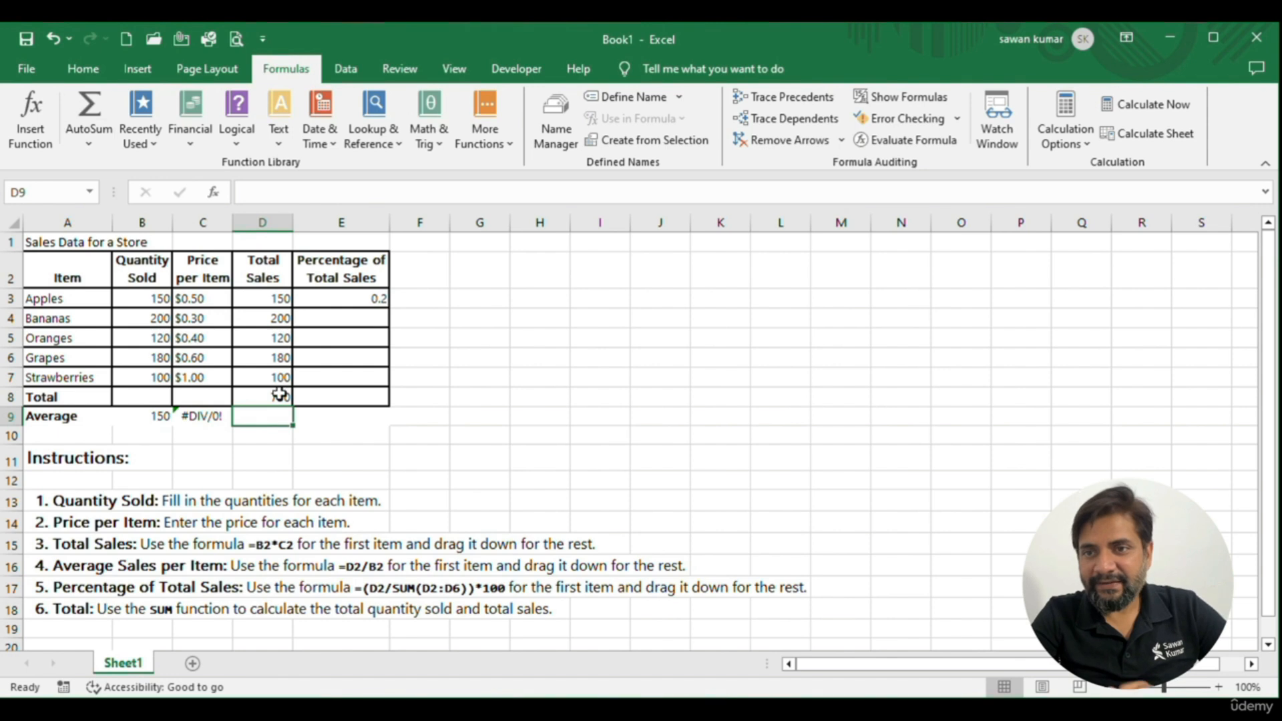
pyautogui.click(280, 393)
# Format the Percentage of Total Sales value for Apples in E3 as a percentage
pyautogui.click(339, 300)
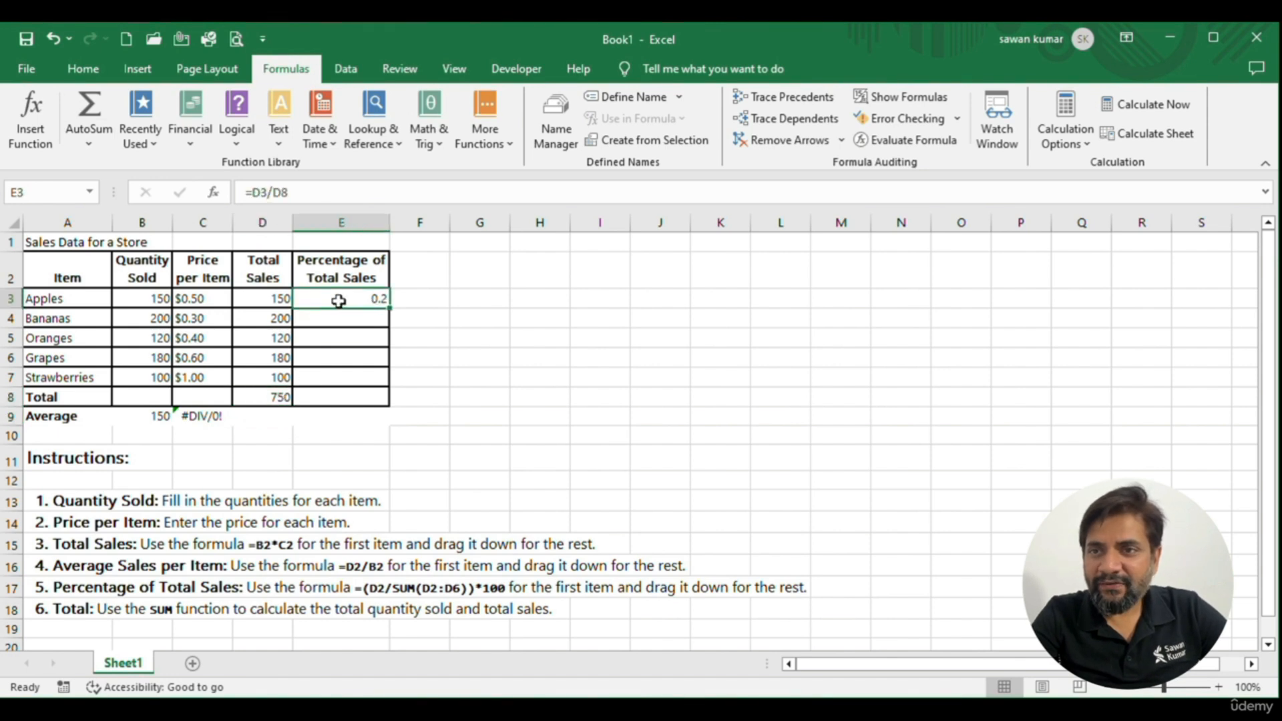
pyautogui.click(83, 68)
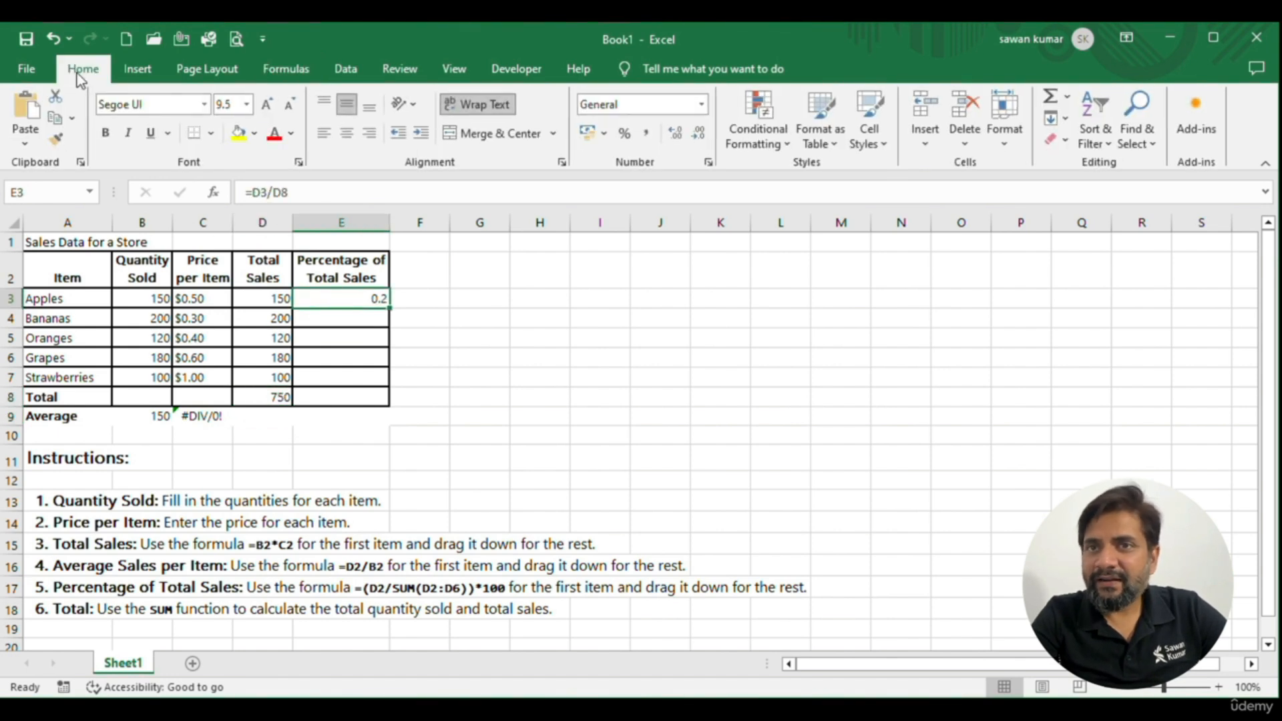
pyautogui.click(626, 134)
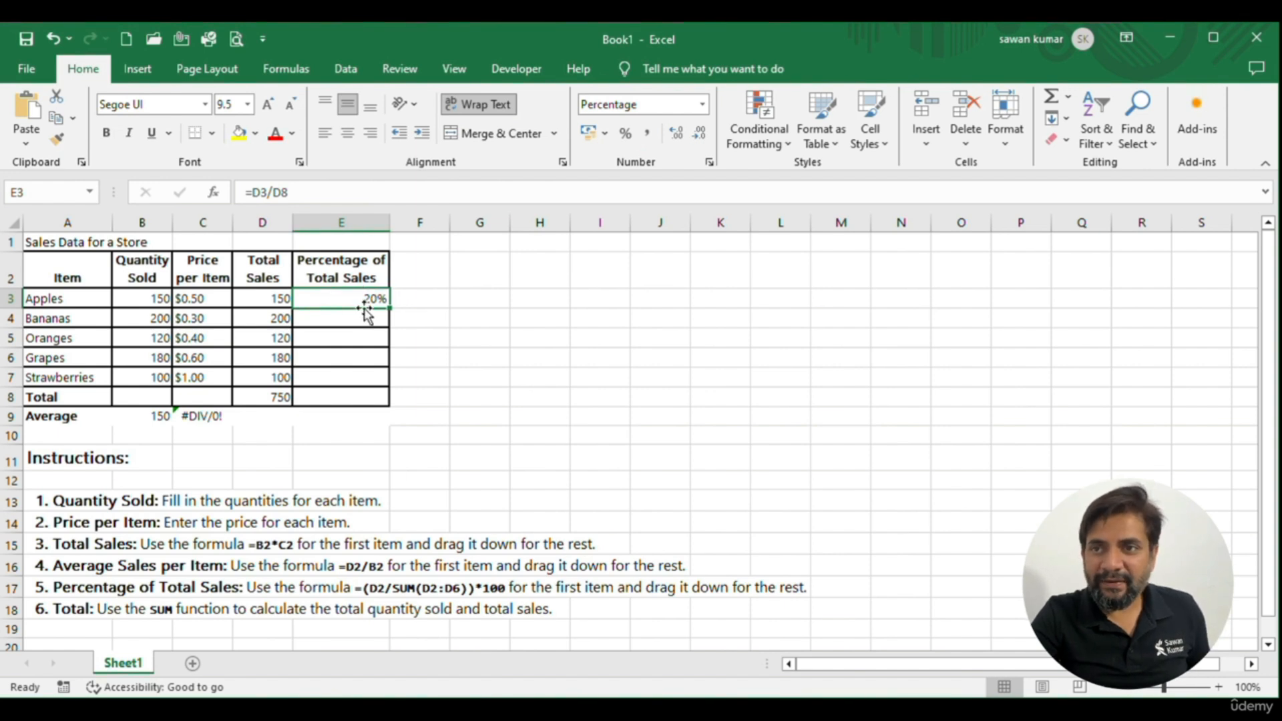
# Lock the total's row in E3 so the formula reads =D3/D$8, and fill it down to E8
pyautogui.click(291, 197)
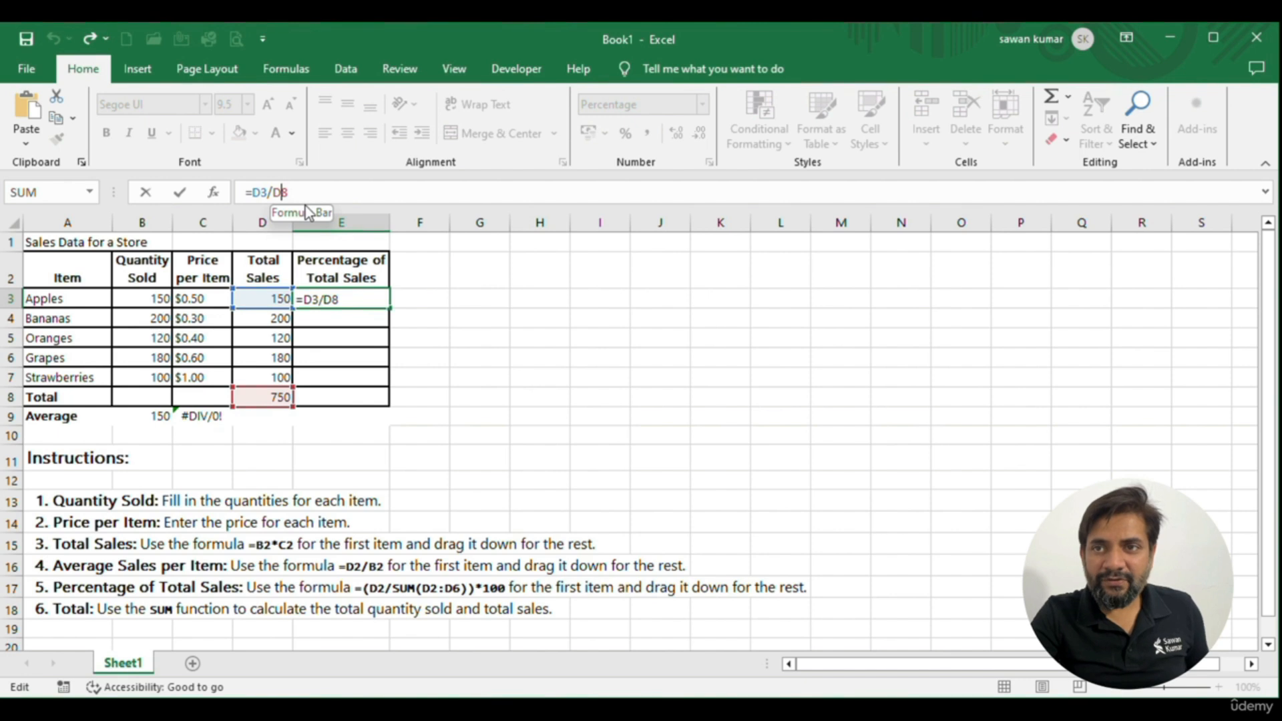
pyautogui.write('$')
pyautogui.hotkey('ctrl', 'Return')
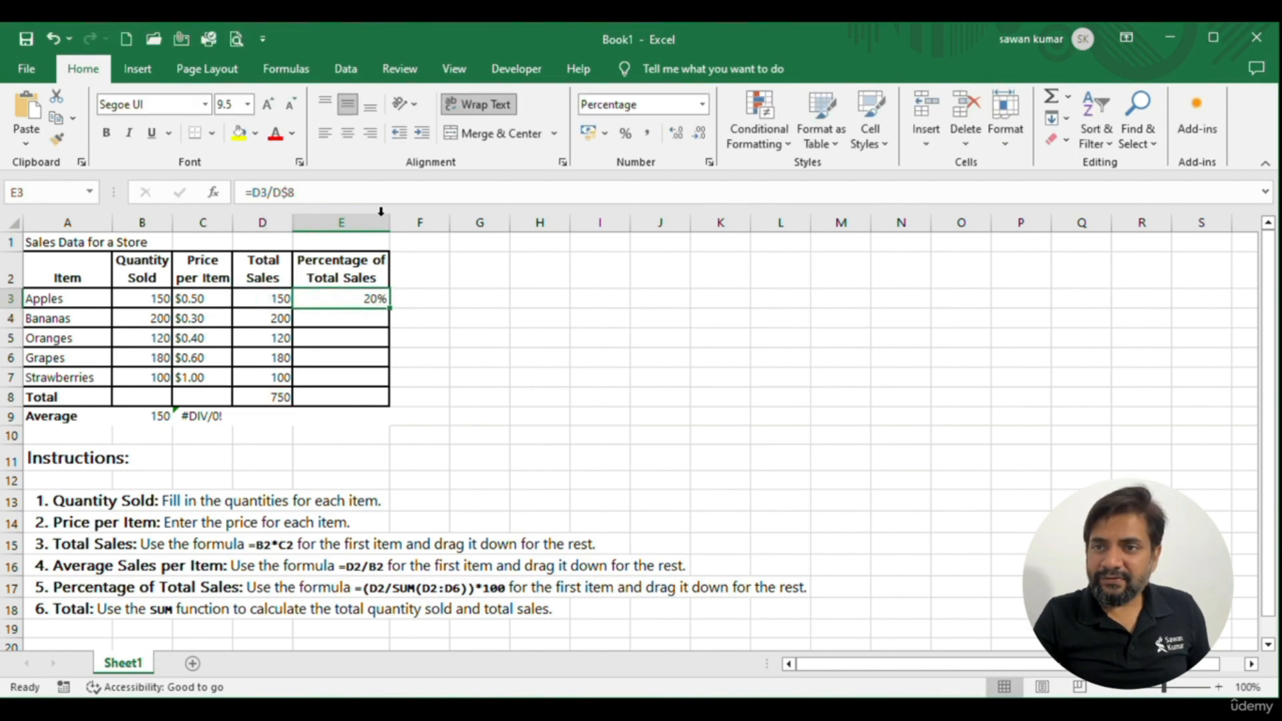
pyautogui.moveTo(388, 307); pyautogui.dragTo(386, 407)
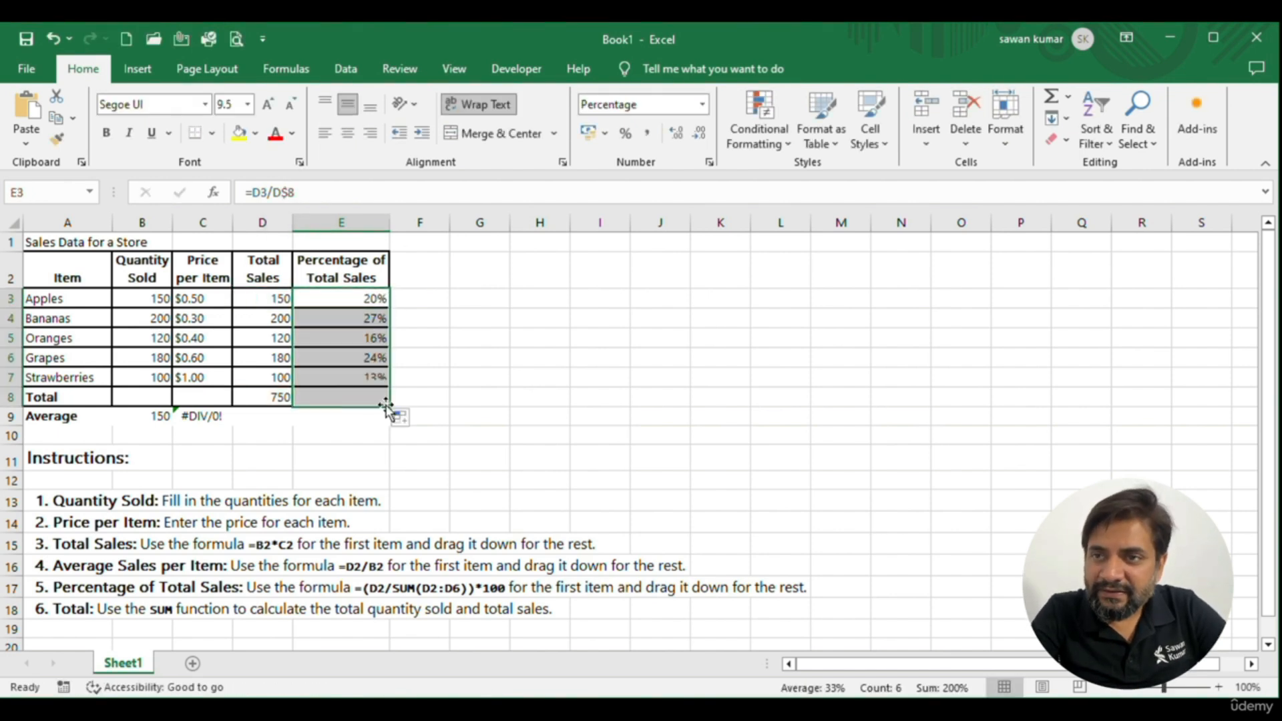
# Format the Price per Item value for Apples in C3 as Currency with the ₹ symbol and 2 decimal places
pyautogui.click(472, 355)
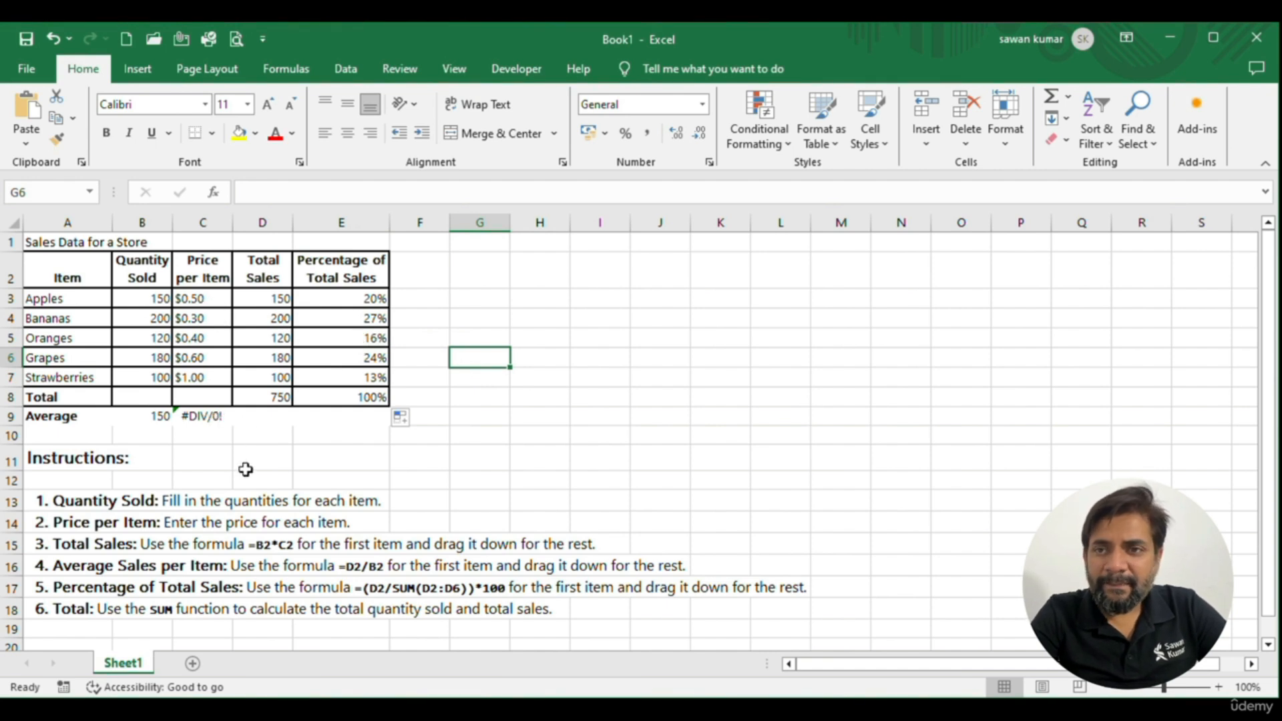
pyautogui.click(214, 419)
pyautogui.click(212, 301)
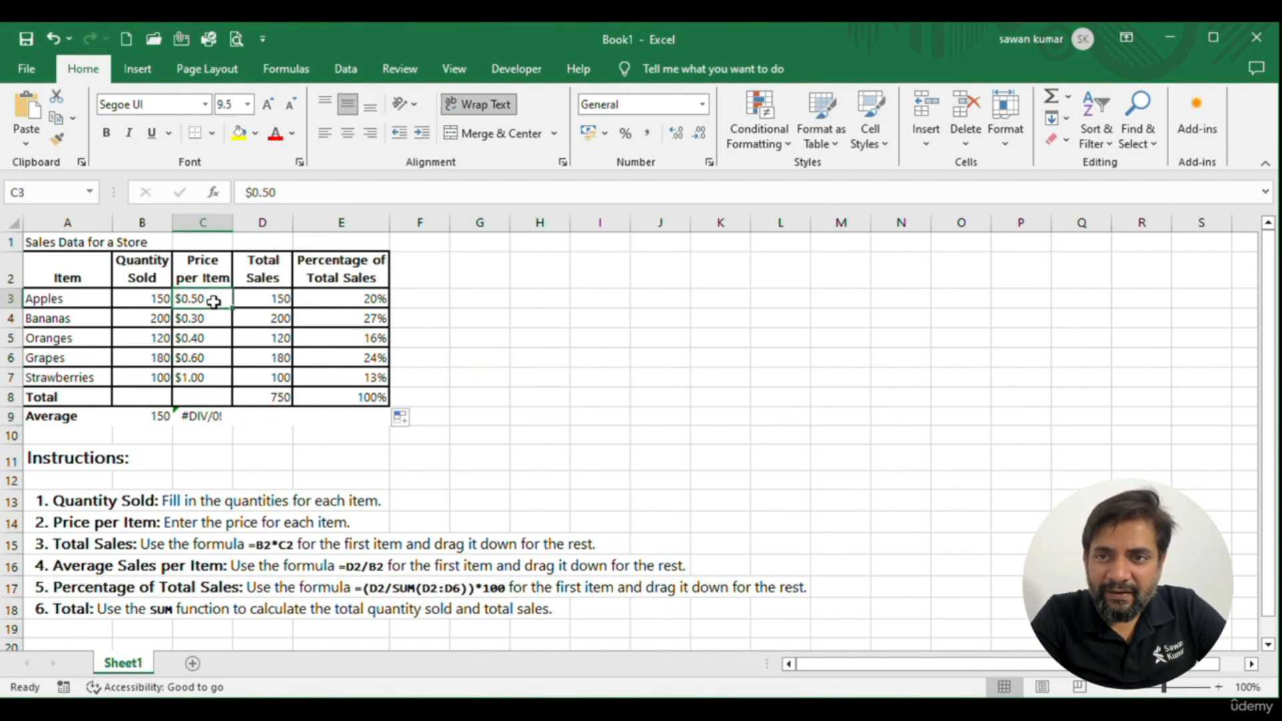
pyautogui.rightClick(204, 298)
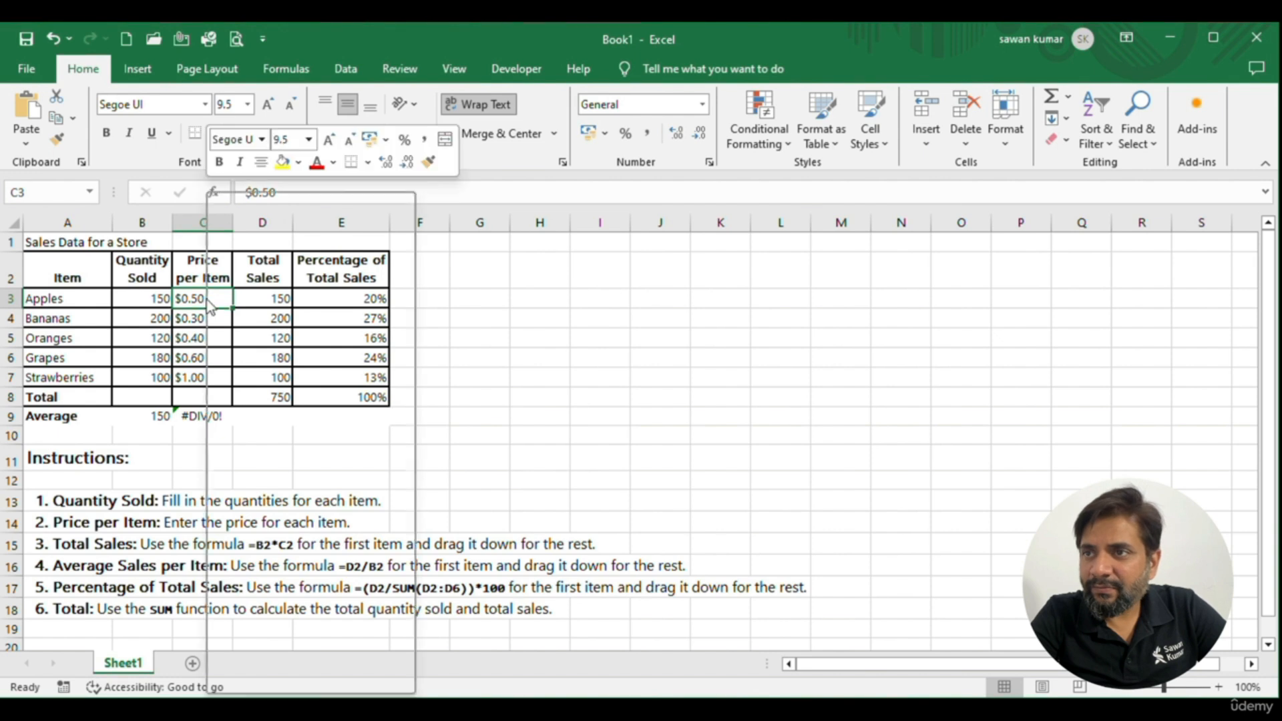
pyautogui.click(273, 589)
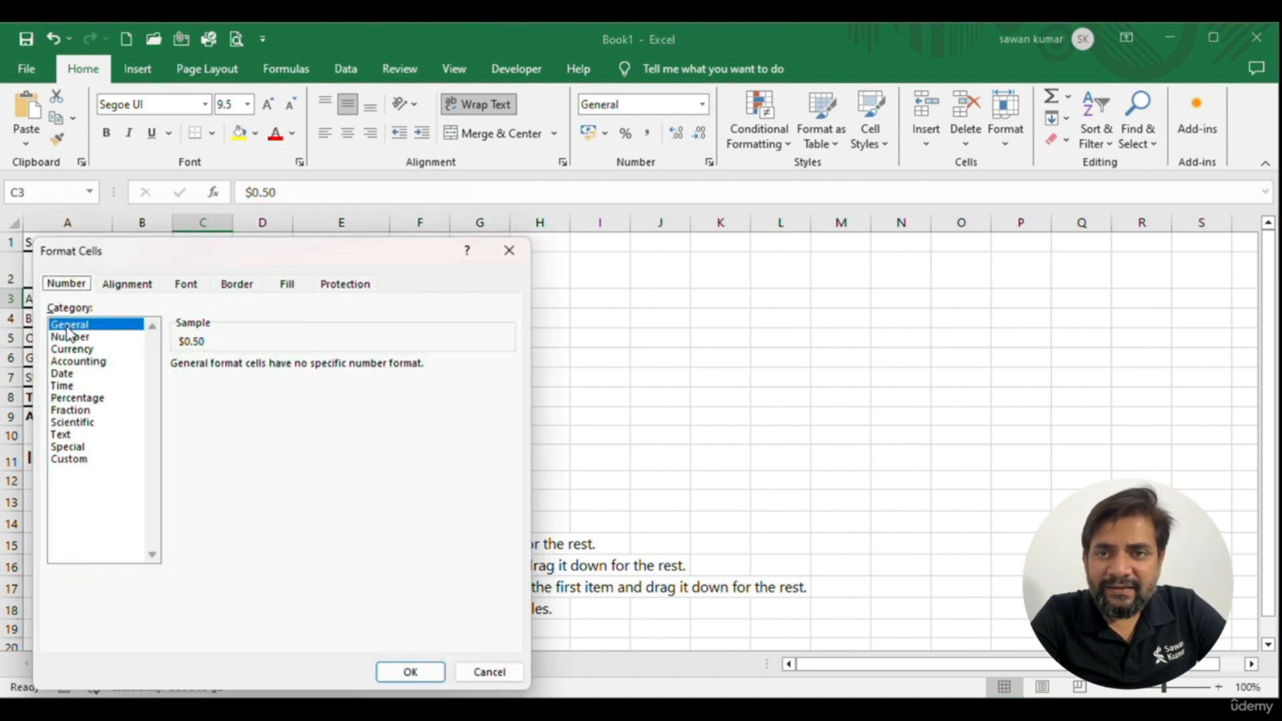
pyautogui.click(94, 351)
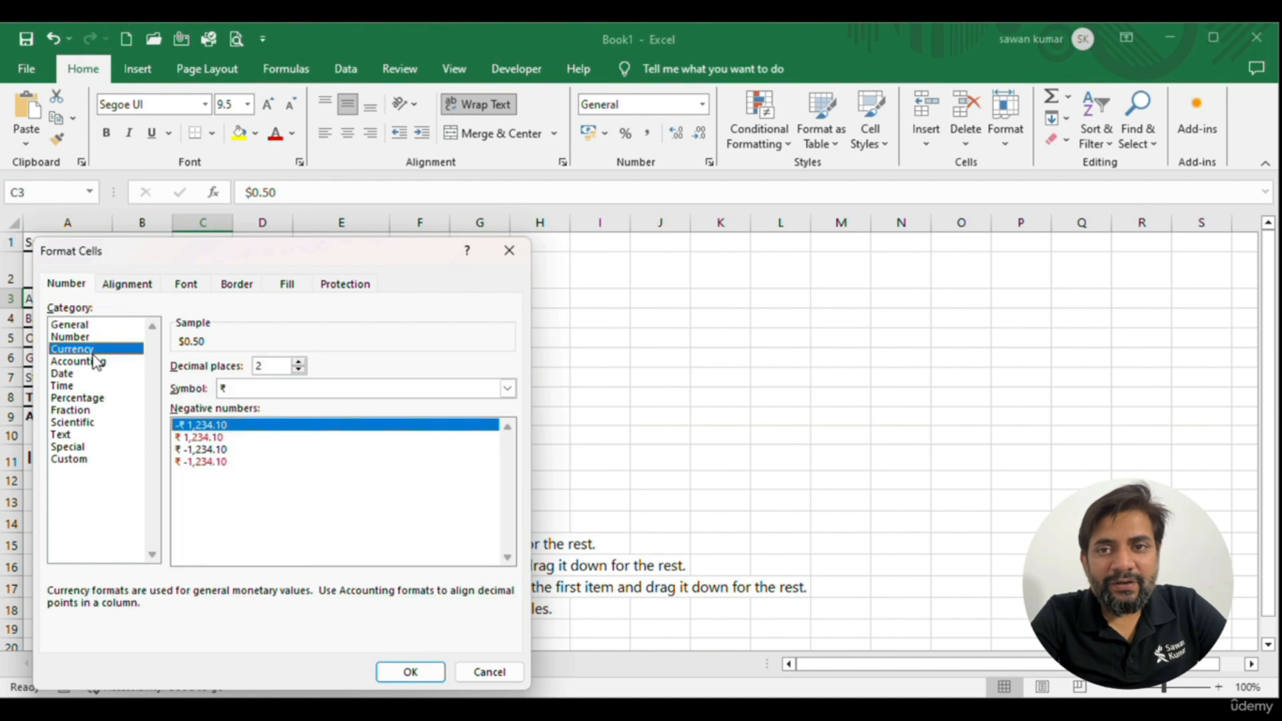
pyautogui.click(322, 394)
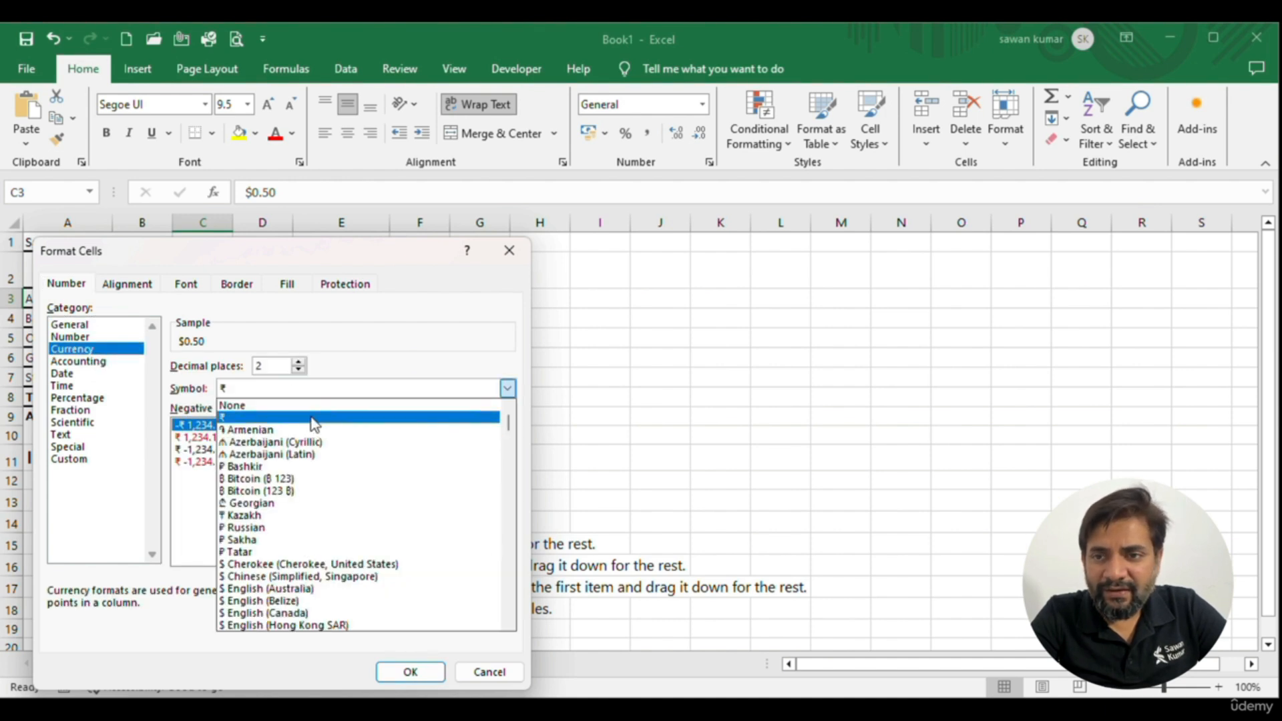
pyautogui.click(311, 418)
pyautogui.click(400, 669)
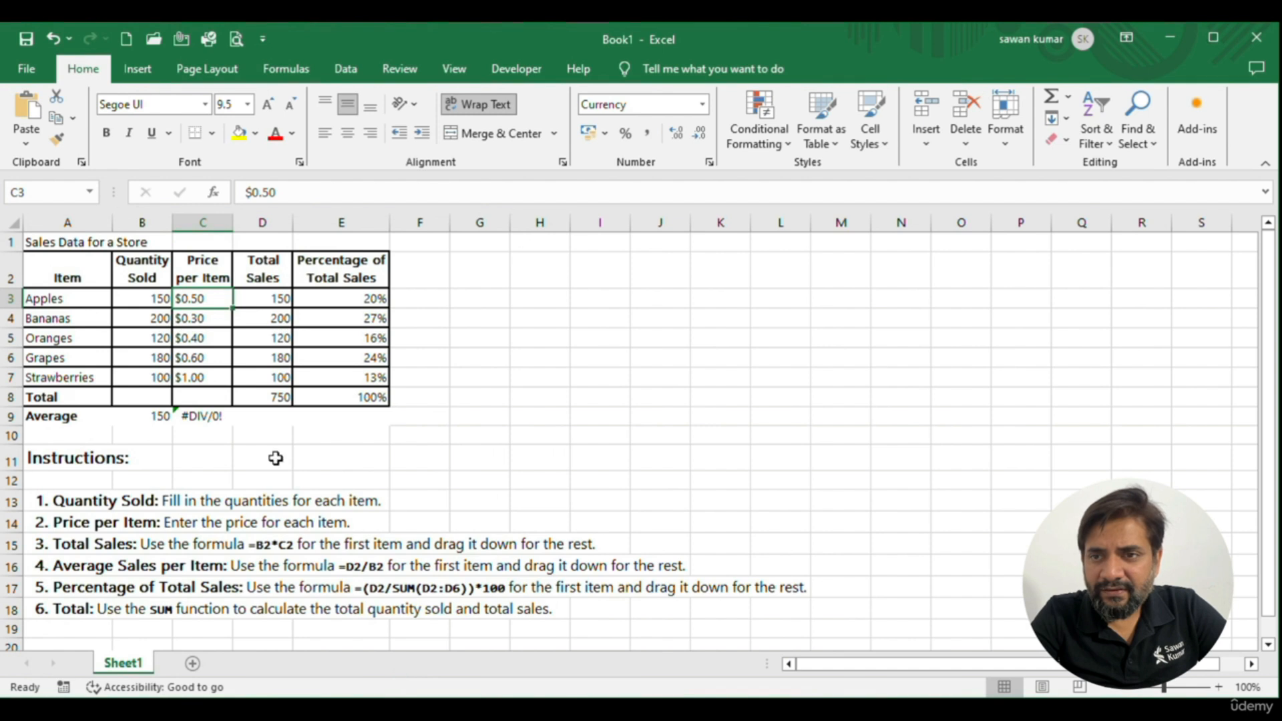
# Copy the currency format of C3 onto the item prices in C3:C7 with Format Painter
pyautogui.click(57, 139)
pyautogui.moveTo(177, 294); pyautogui.dragTo(206, 377)
pyautogui.click(211, 419)
# Remove the dollar sign from each Price per Item entry in C3:C7, leaving only the numbers
pyautogui.doubleClick(202, 299)
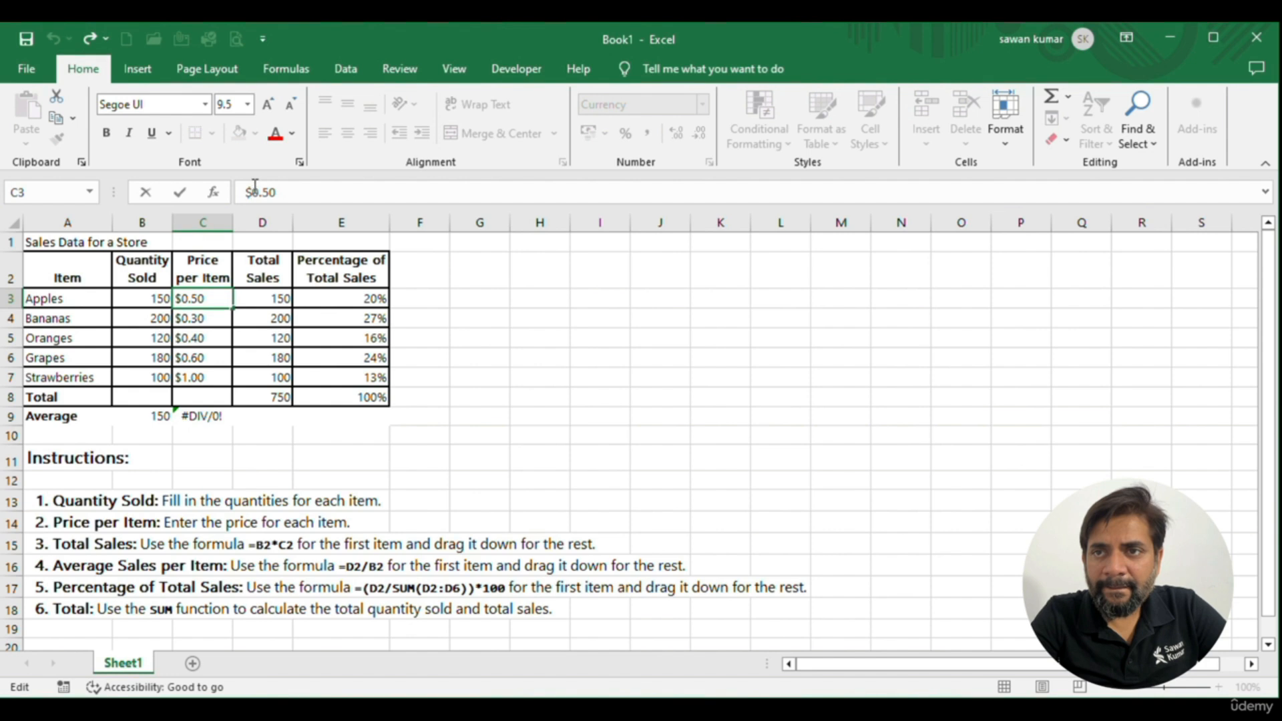
pyautogui.press('Return')
pyautogui.press('F2')
pyautogui.press('BackSpace')
pyautogui.press('Return')
pyautogui.press('F2')
pyautogui.press('Left')
pyautogui.press('Left')
pyautogui.press('Left')
pyautogui.press('Right')
pyautogui.press('BackSpace')
pyautogui.press('Return')
pyautogui.press('F2')
pyautogui.press('Left')
pyautogui.press('Left')
pyautogui.press('BackSpace')
pyautogui.press('Return')
pyautogui.press('F2')
pyautogui.press('Left')
pyautogui.press('Left')
pyautogui.press('F12')
pyautogui.press('Escape')
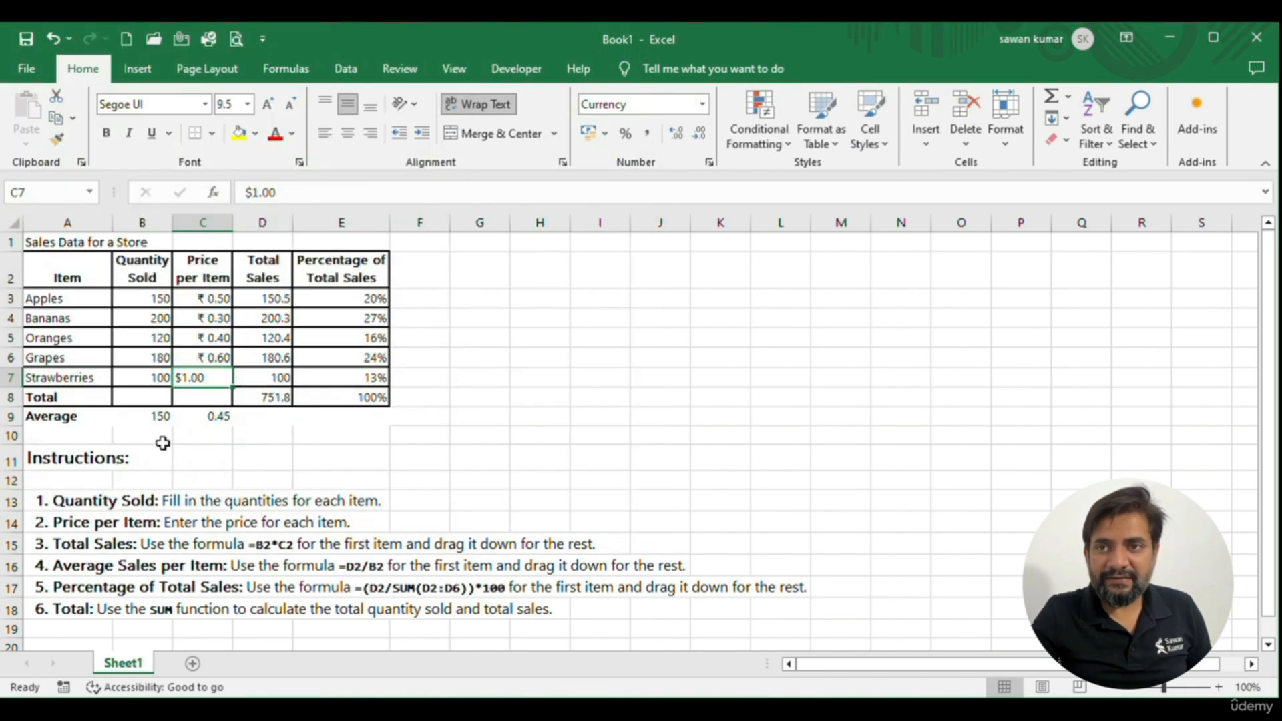
pyautogui.doubleClick(184, 377)
pyautogui.press('BackSpace')
pyautogui.press('Return')
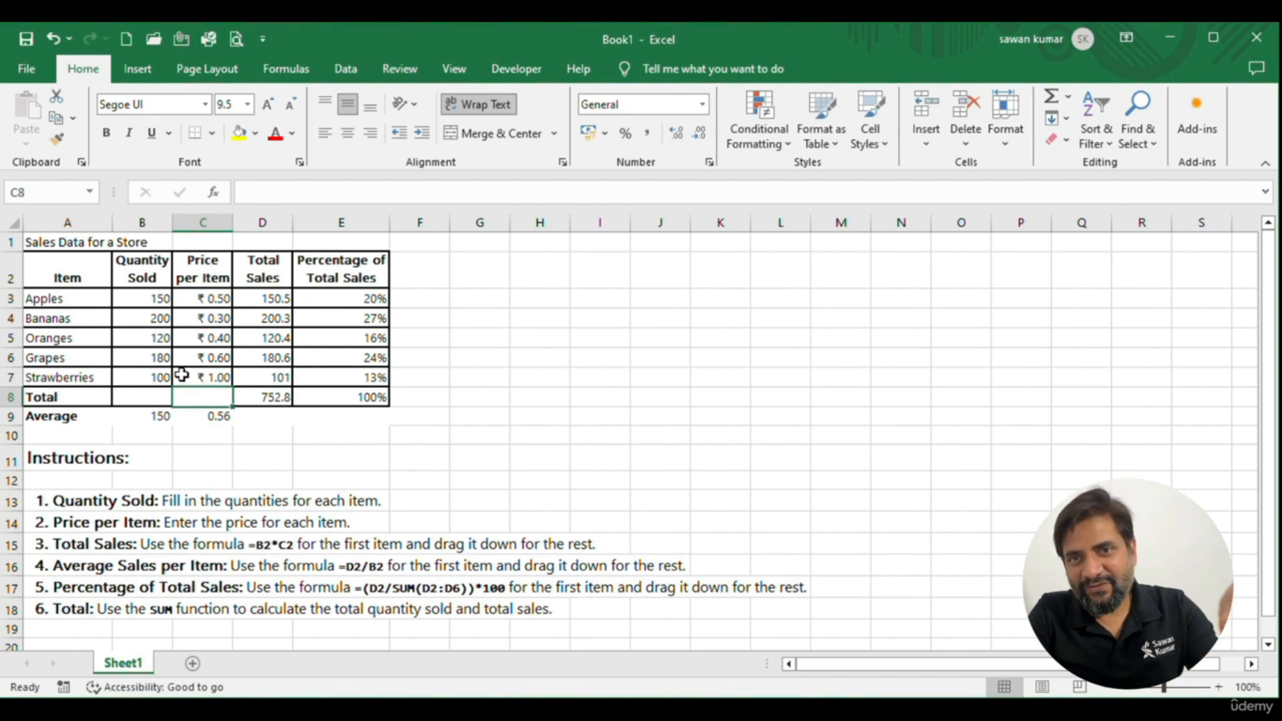
# Copy the AVERAGE formula from C9 into D9 under Total Sales
pyautogui.click(200, 299)
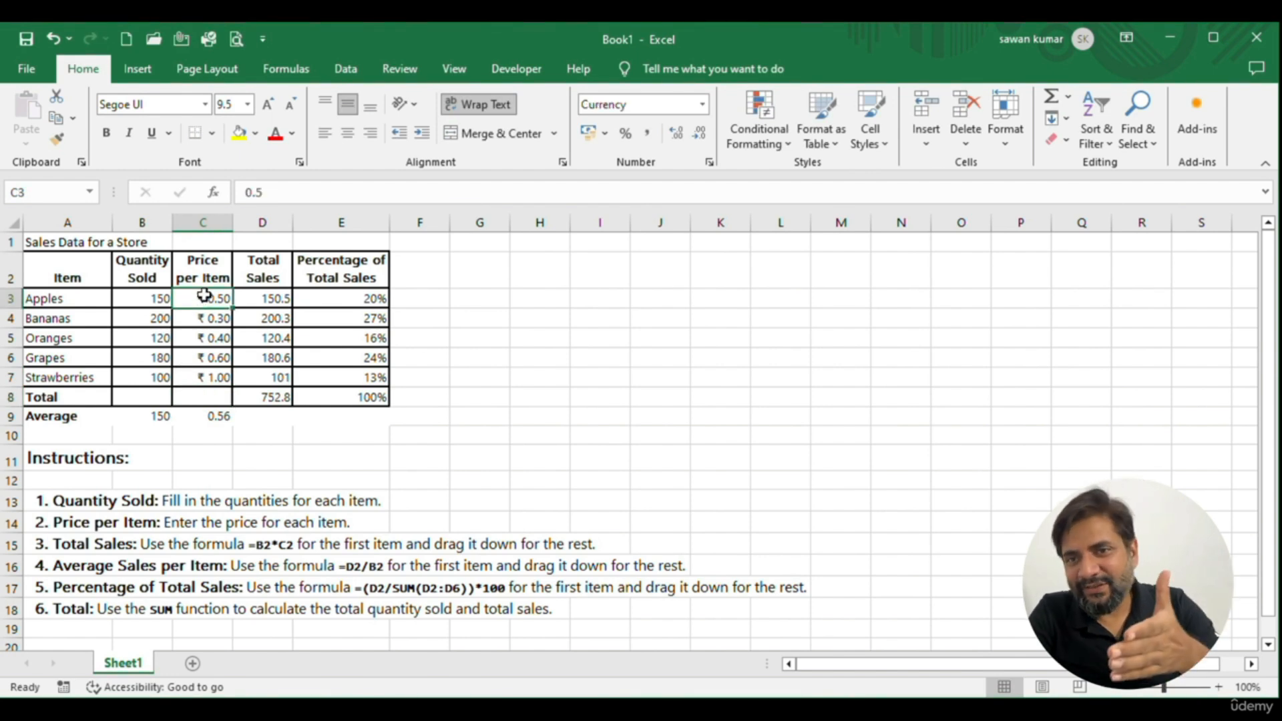
pyautogui.click(205, 416)
pyautogui.click(153, 415)
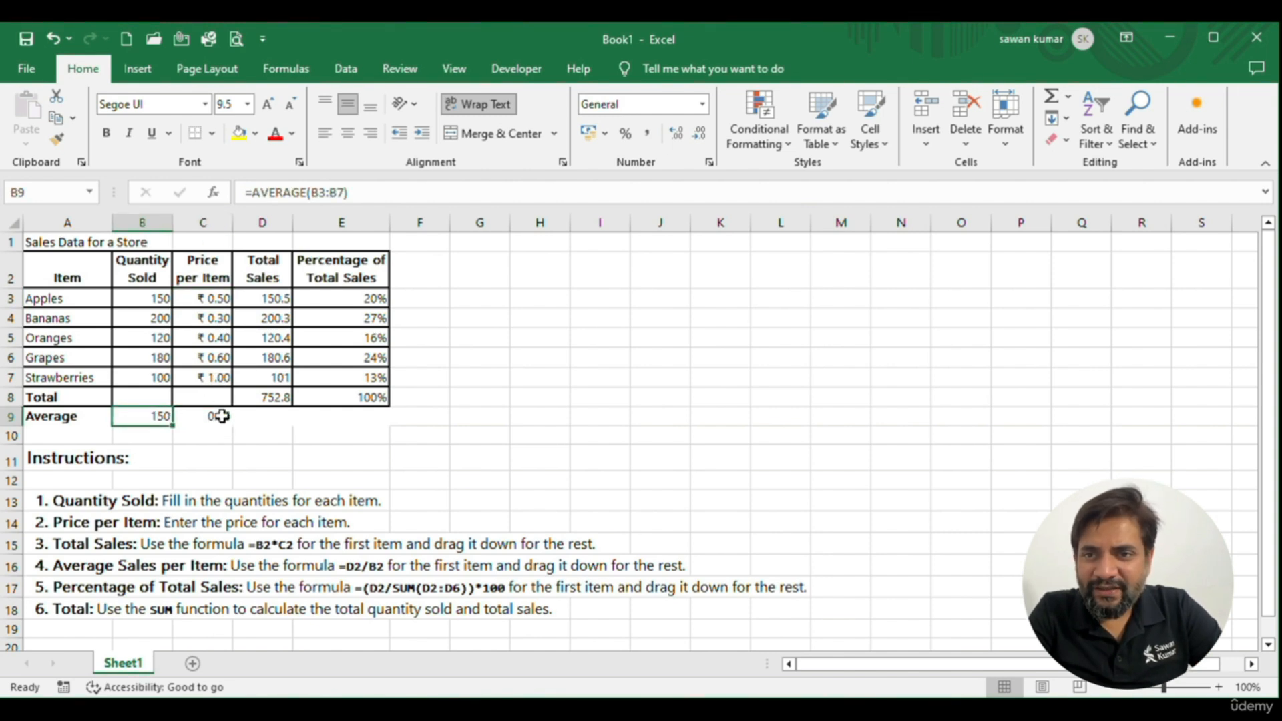
pyautogui.click(265, 420)
pyautogui.press('Left')
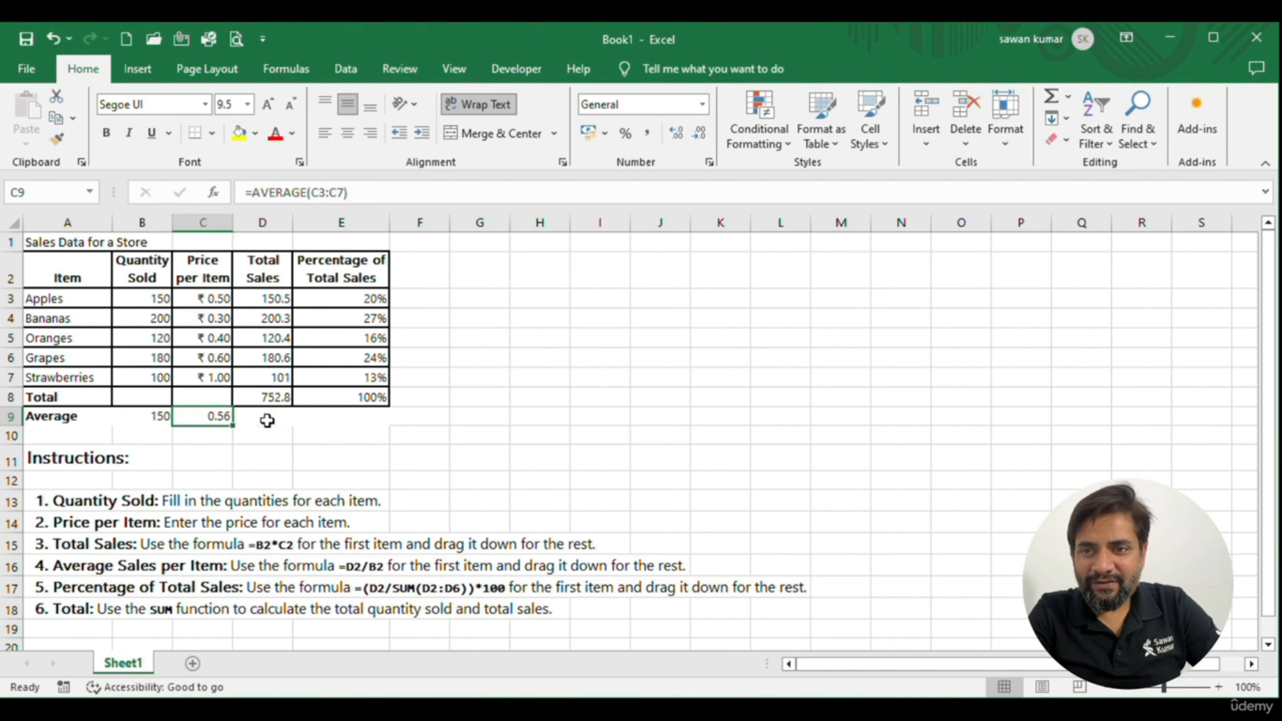
pyautogui.hotkey('ctrl', 'c')
pyautogui.press('Right')
pyautogui.hotkey('ctrl', 'v')
pyautogui.press('Right')
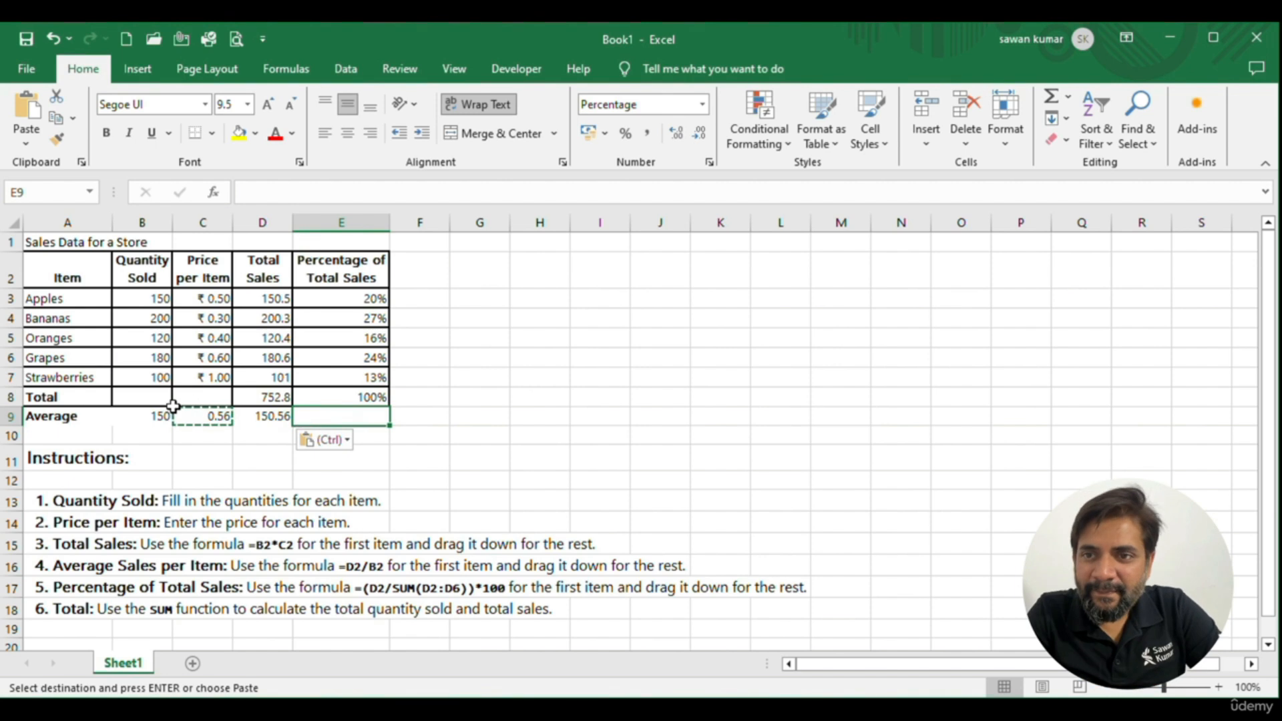
# Copy the SUM formula from D8 into the Total row cells B8 and C8
pyautogui.click(267, 399)
pyautogui.hotkey('ctrl', 'c')
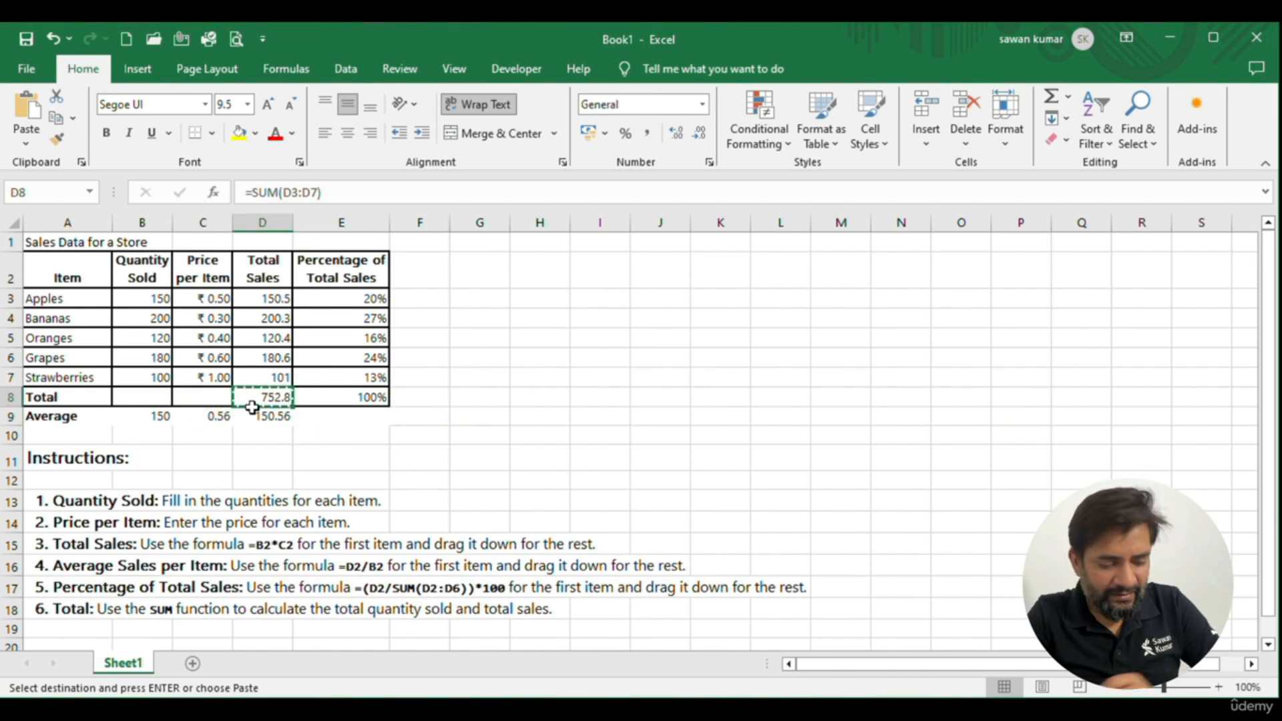
pyautogui.press('Left')
pyautogui.press('Left')
pyautogui.hotkey('ctrl', 'v')
pyautogui.press('Right')
pyautogui.hotkey('ctrl', 'v')
pyautogui.press('Right')
pyautogui.press('Right')
pyautogui.press('Right')
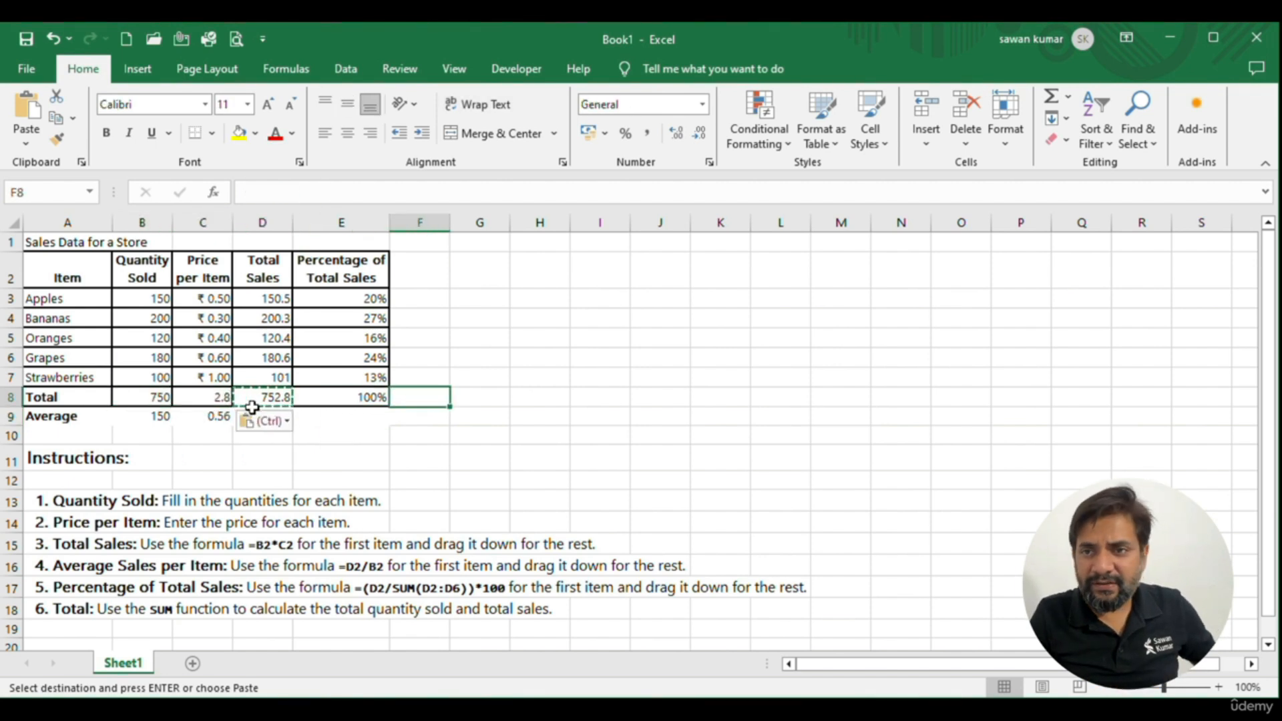
pyautogui.press('Up')
pyautogui.press('Up')
pyautogui.press('Up')
pyautogui.press('Up')
pyautogui.press('Up')
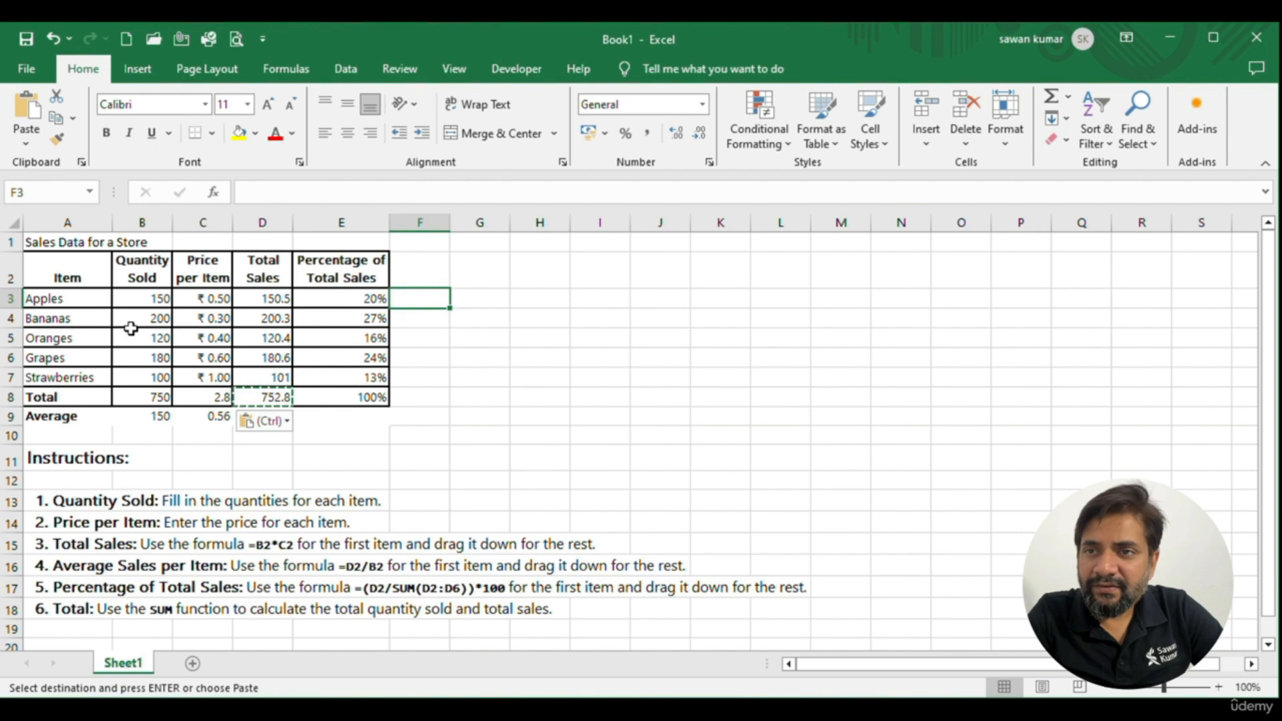
# Merge and center the title "Sales Data for a Store" across A1:E1 and make it bold at size 18
pyautogui.moveTo(92, 241); pyautogui.dragTo(354, 242)
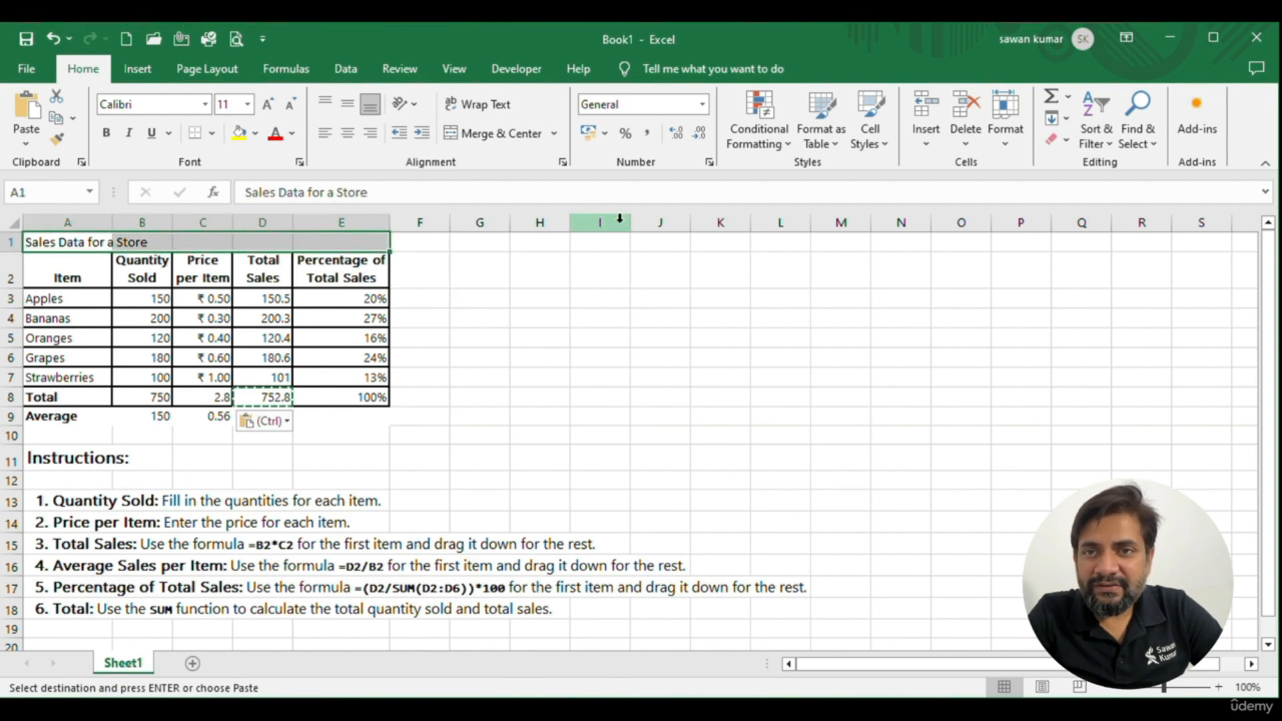
pyautogui.click(494, 138)
pyautogui.click(106, 133)
pyautogui.click(247, 104)
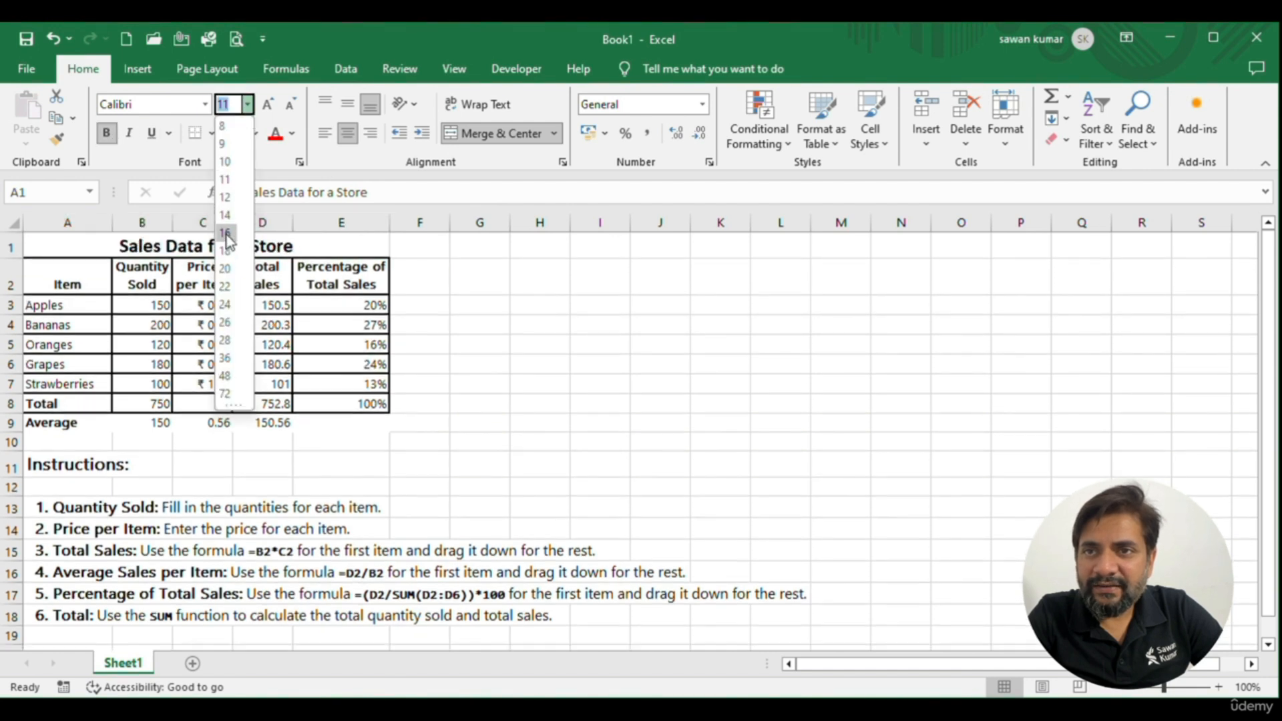
pyautogui.click(225, 250)
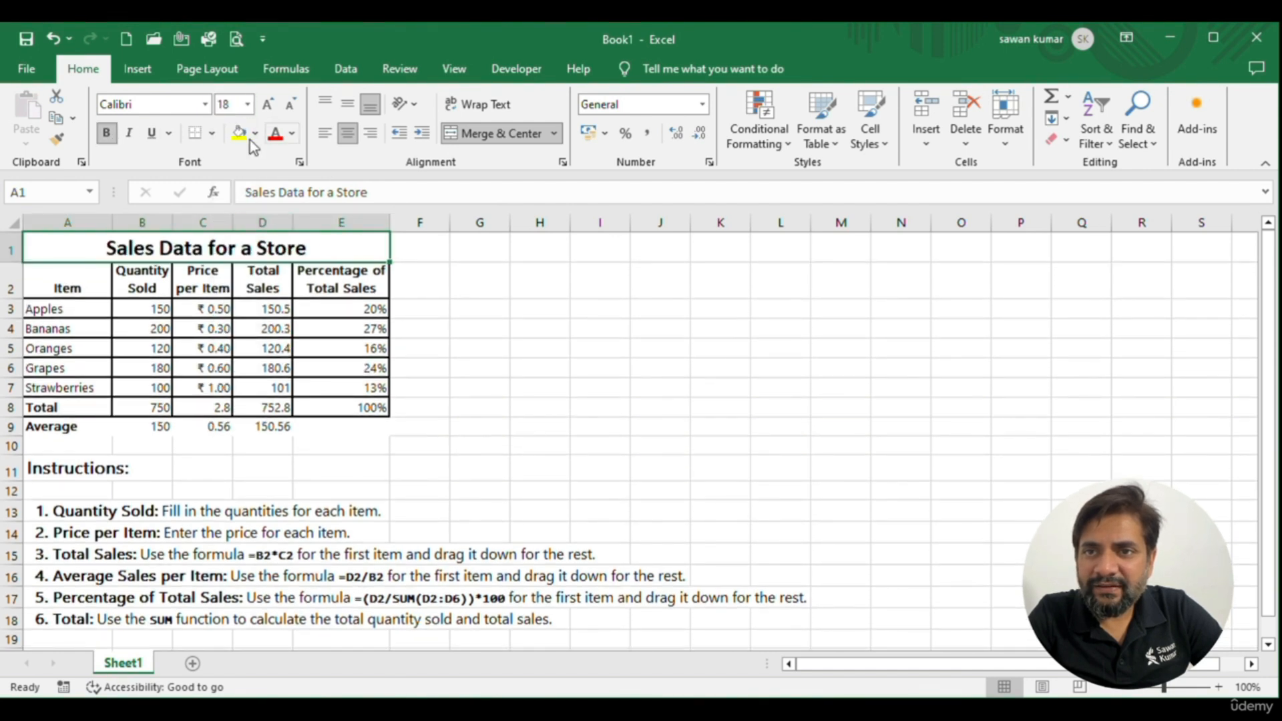
# Give the merged title cell a dark blue-gray fill and white text
pyautogui.click(255, 133)
pyautogui.click(295, 177)
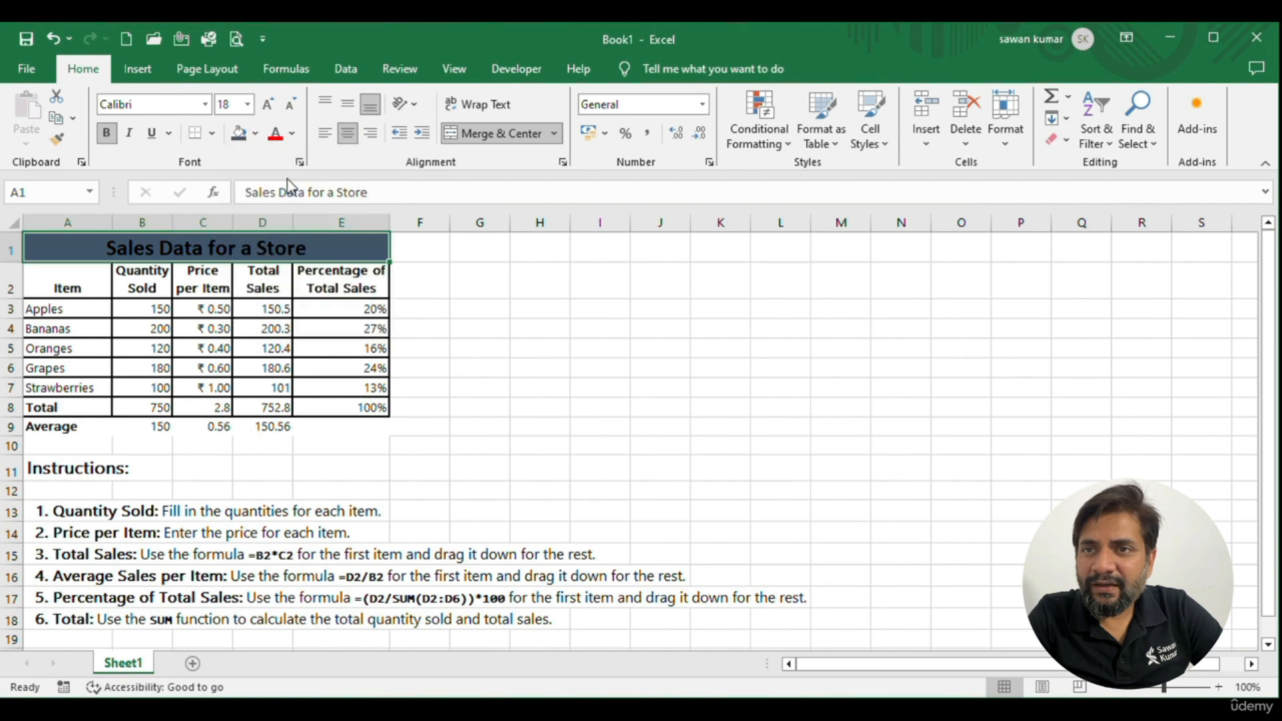
pyautogui.click(293, 133)
pyautogui.click(280, 195)
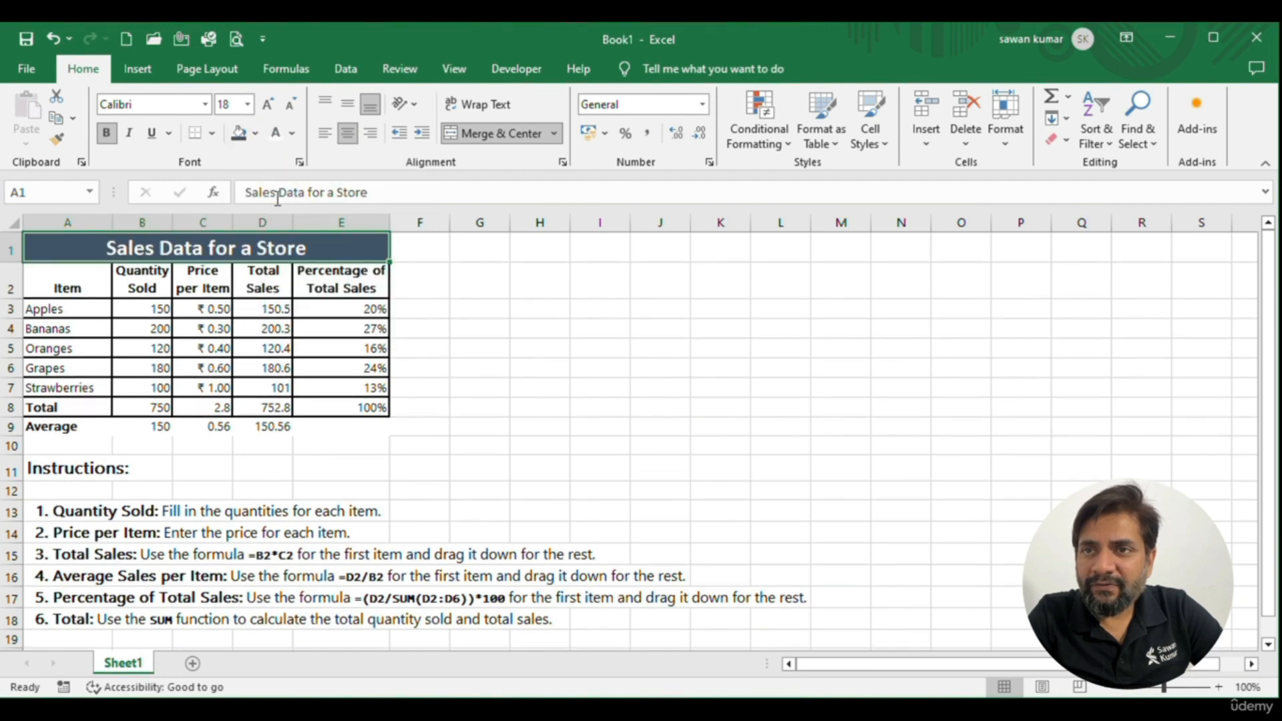
pyautogui.click(256, 288)
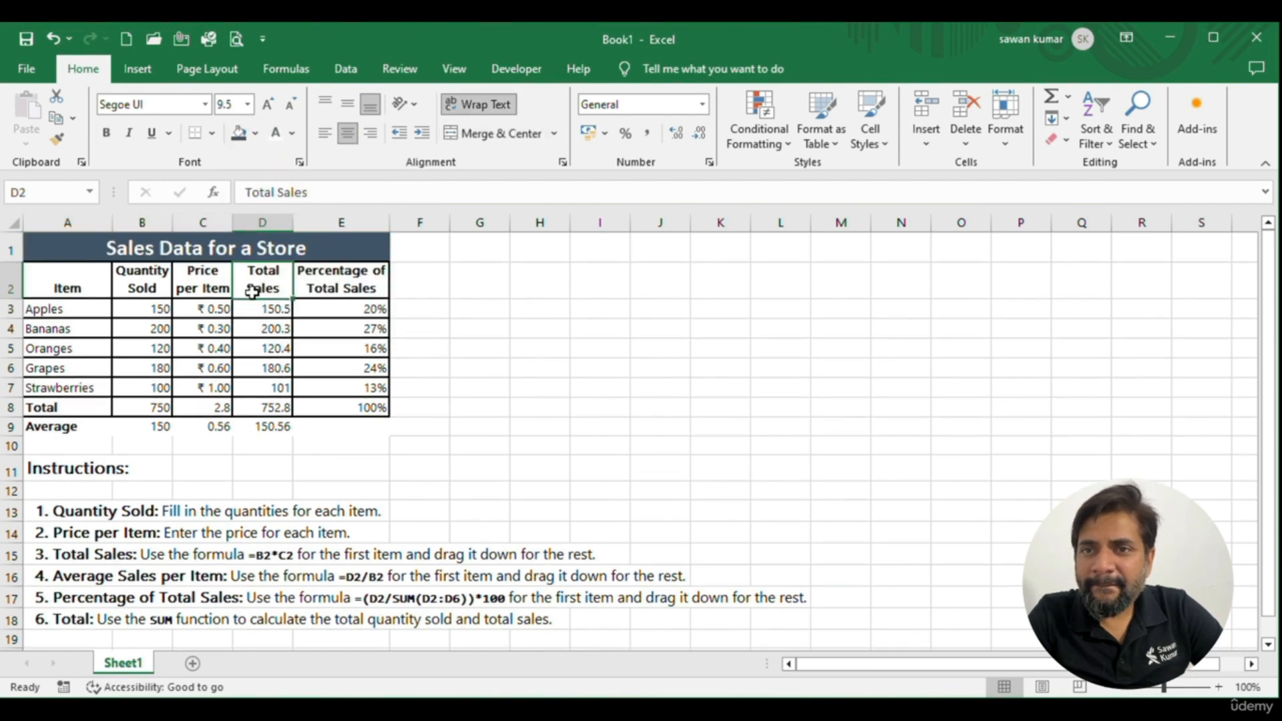
# Apply thin borders to all cells of the table in A2:E9
pyautogui.moveTo(163, 310); pyautogui.dragTo(171, 410)
pyautogui.moveTo(86, 266); pyautogui.dragTo(369, 428)
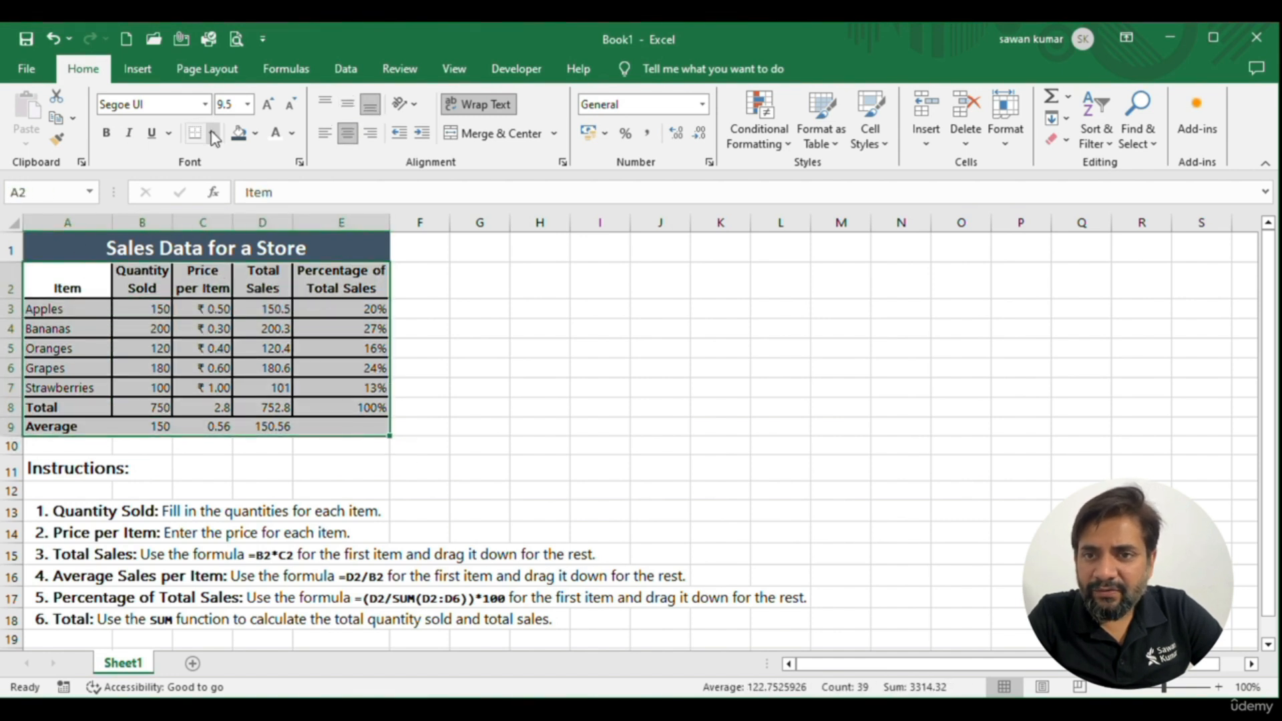
pyautogui.click(212, 133)
pyautogui.click(243, 295)
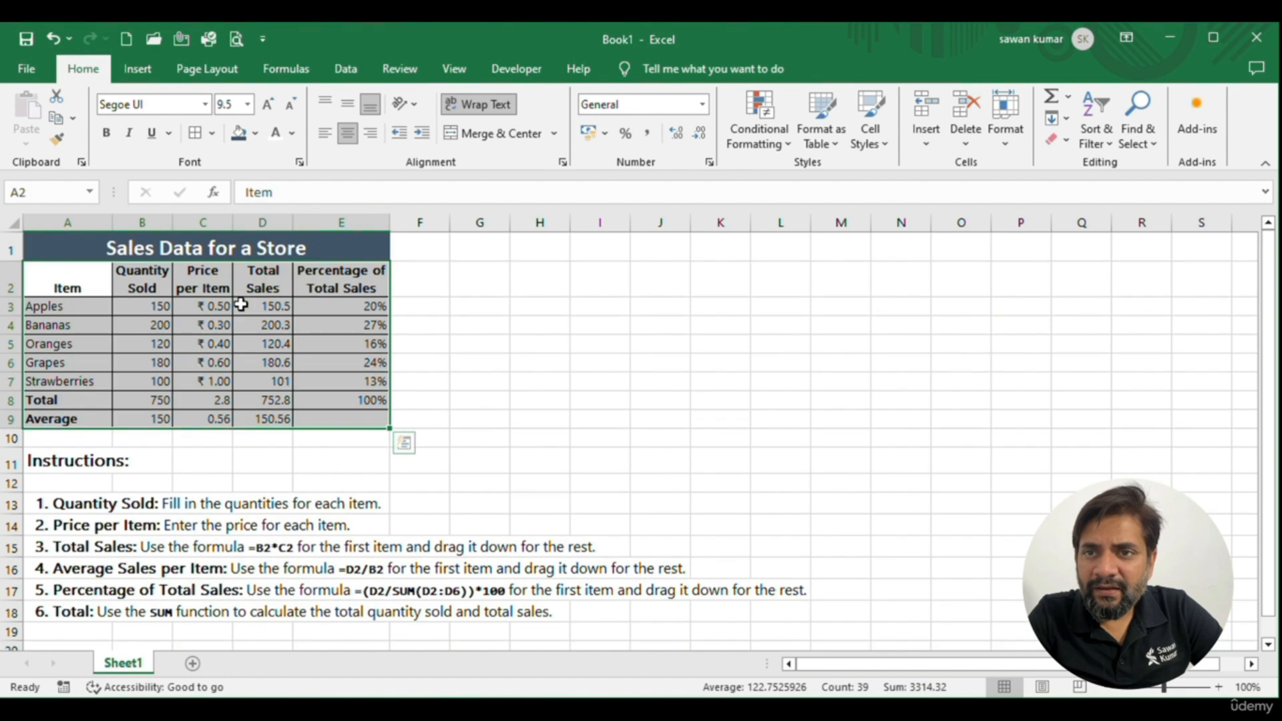
pyautogui.click(243, 434)
pyautogui.click(452, 378)
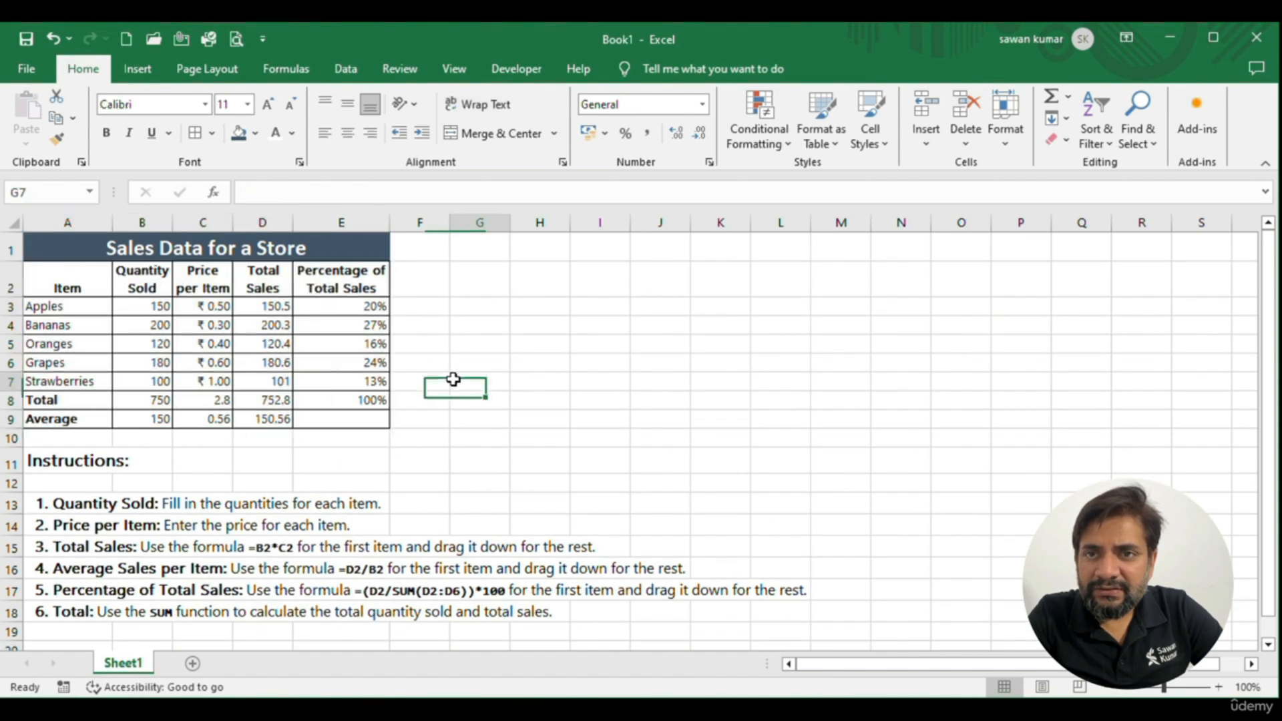
# Apply the ₹ accounting format to D3:D9, and the comma style to C4:D8
pyautogui.moveTo(262, 306); pyautogui.dragTo(260, 422)
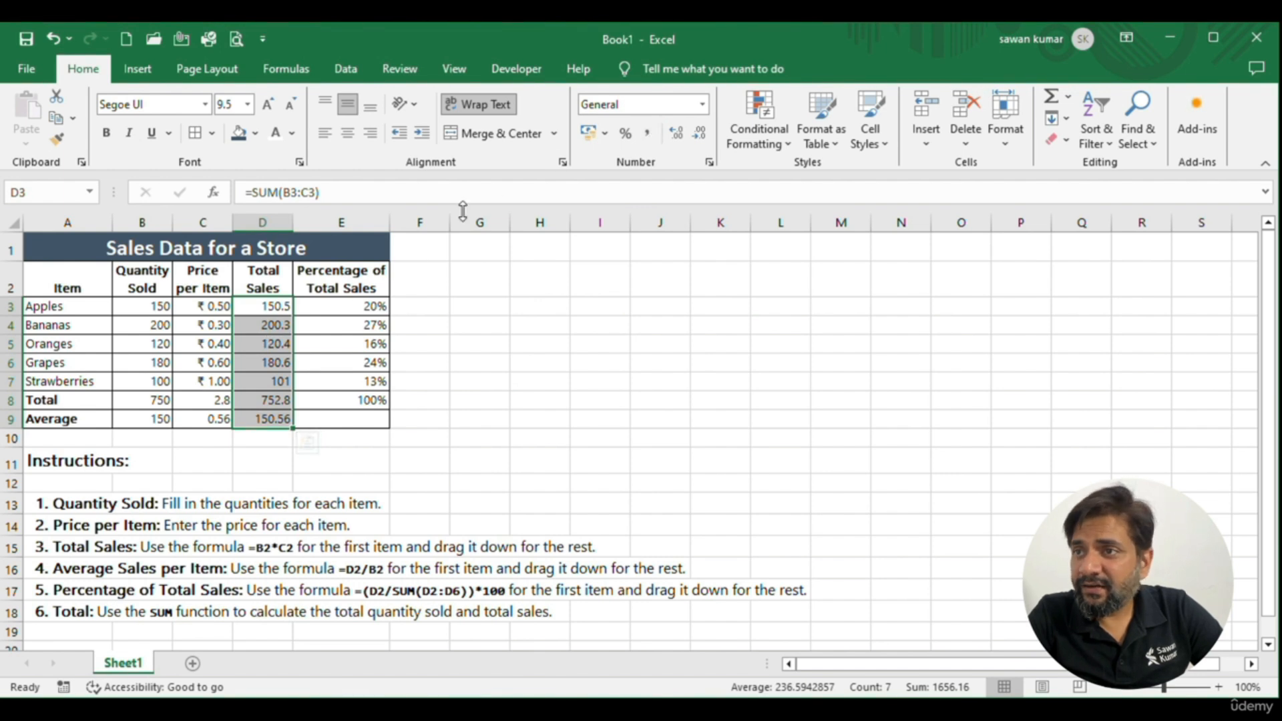
pyautogui.click(596, 137)
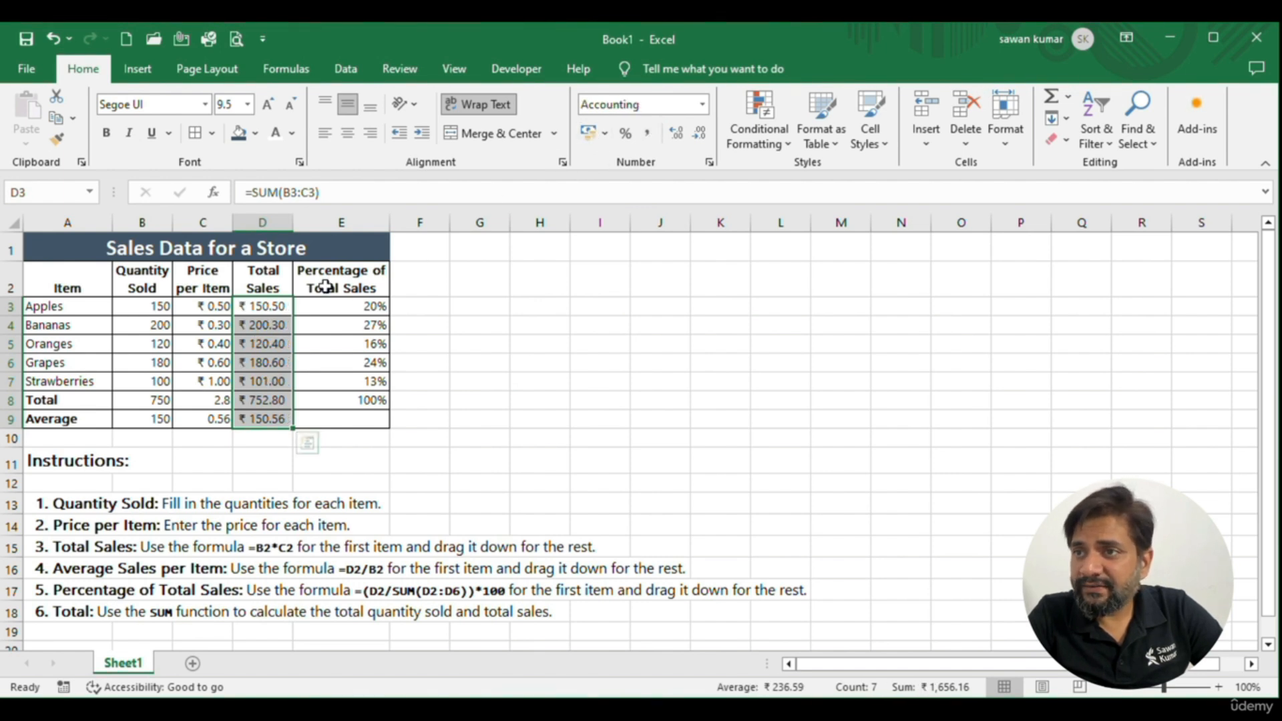
pyautogui.click(214, 399)
pyautogui.click(216, 329)
pyautogui.moveTo(216, 328); pyautogui.dragTo(269, 399)
pyautogui.moveTo(199, 334); pyautogui.dragTo(267, 401)
pyautogui.click(646, 136)
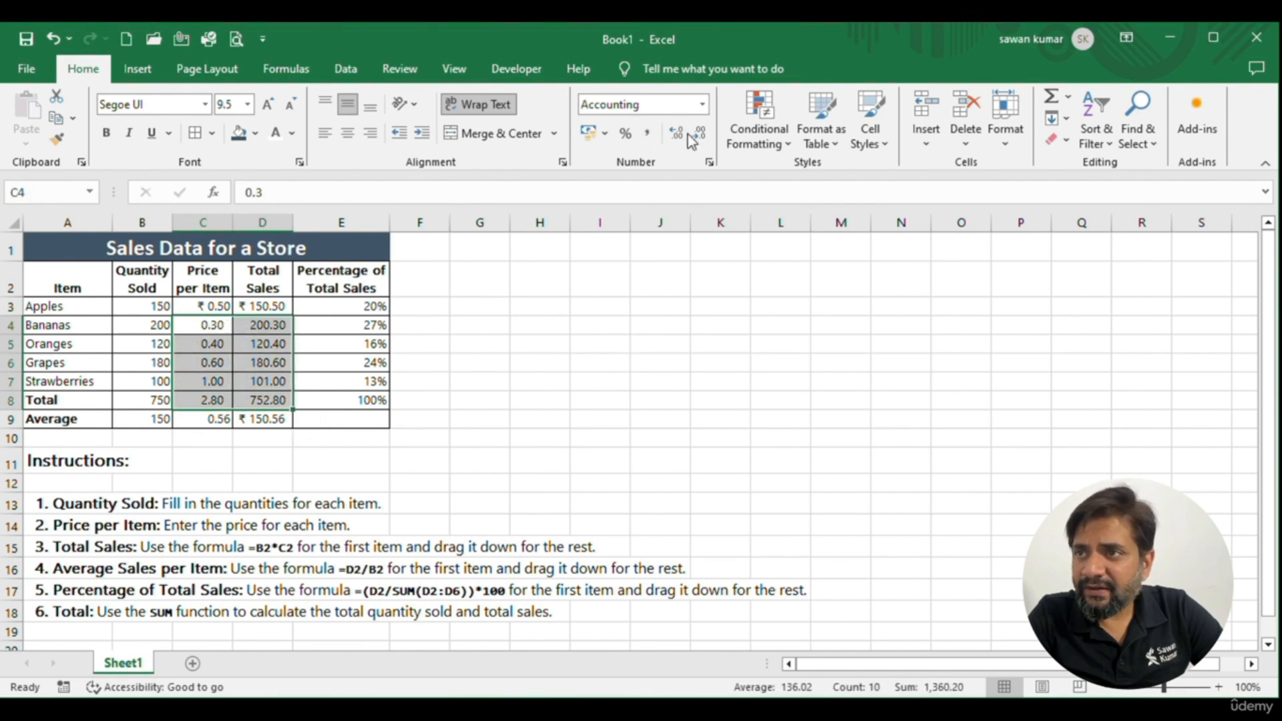
# Right-align the price and sales values in C4:D8, C3:D3 and C9:D9
pyautogui.click(374, 134)
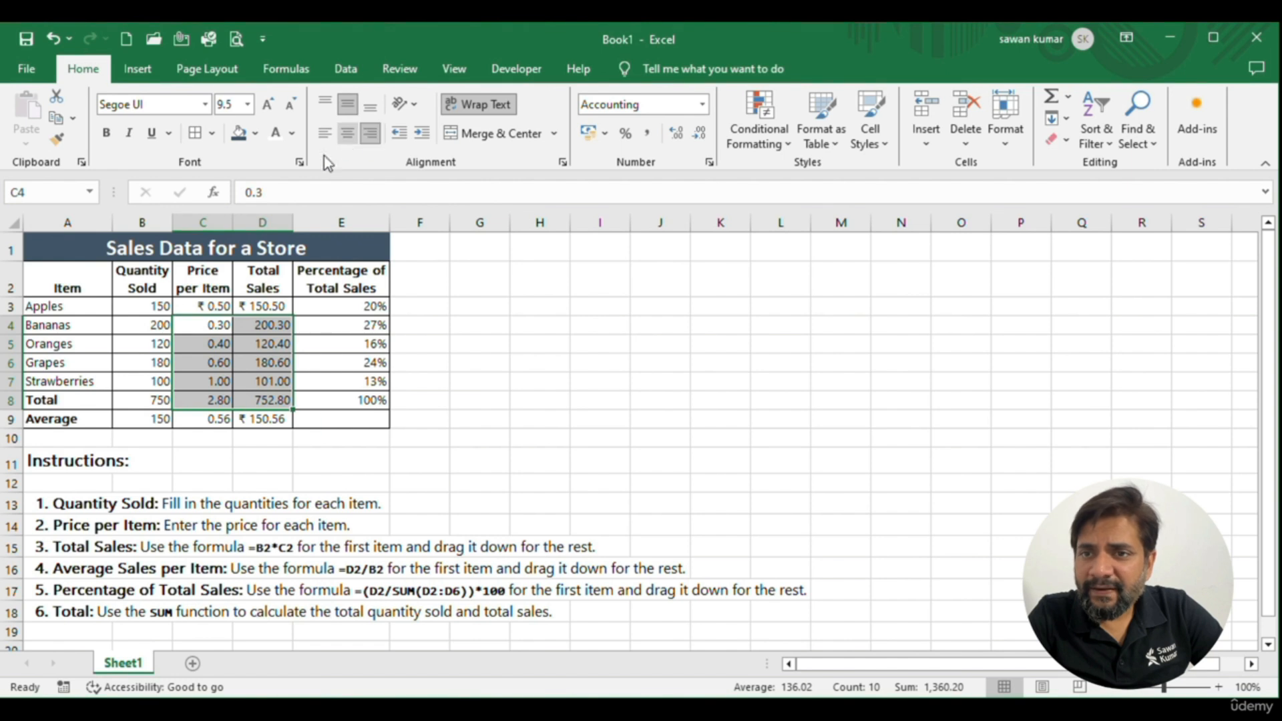
pyautogui.moveTo(199, 306); pyautogui.dragTo(271, 301)
pyautogui.click(372, 134)
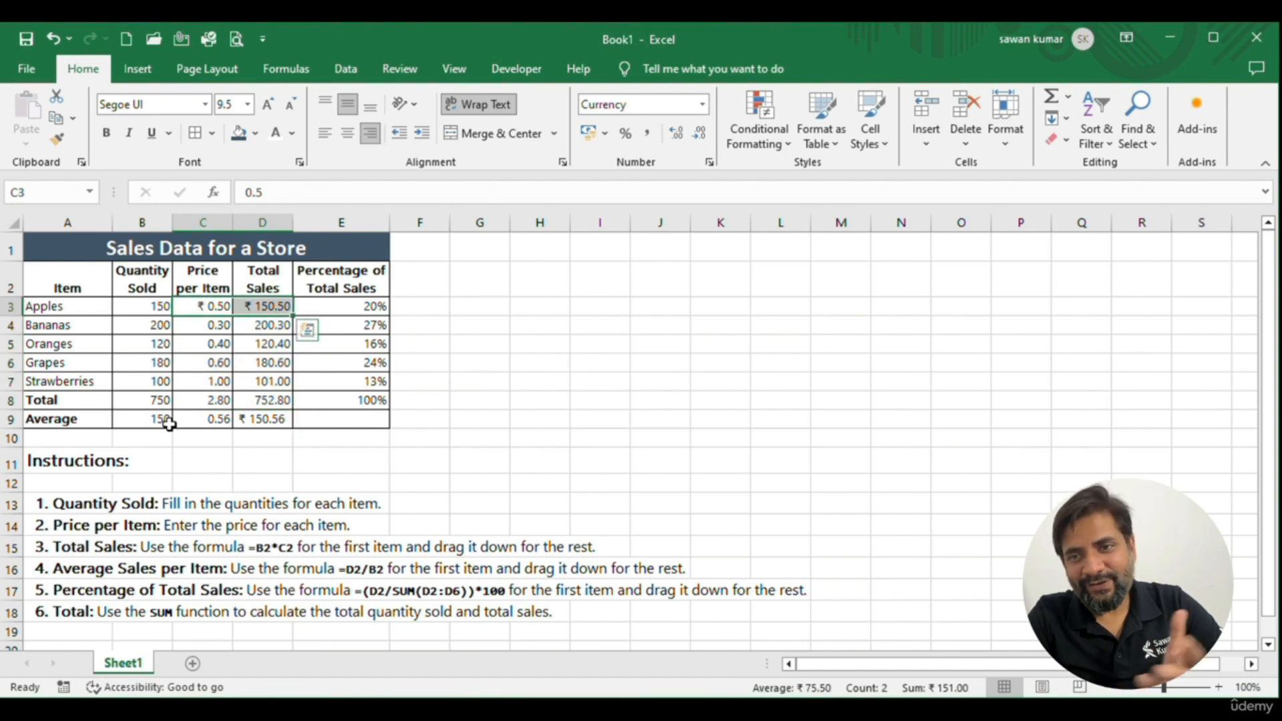
pyautogui.moveTo(191, 419); pyautogui.dragTo(284, 419)
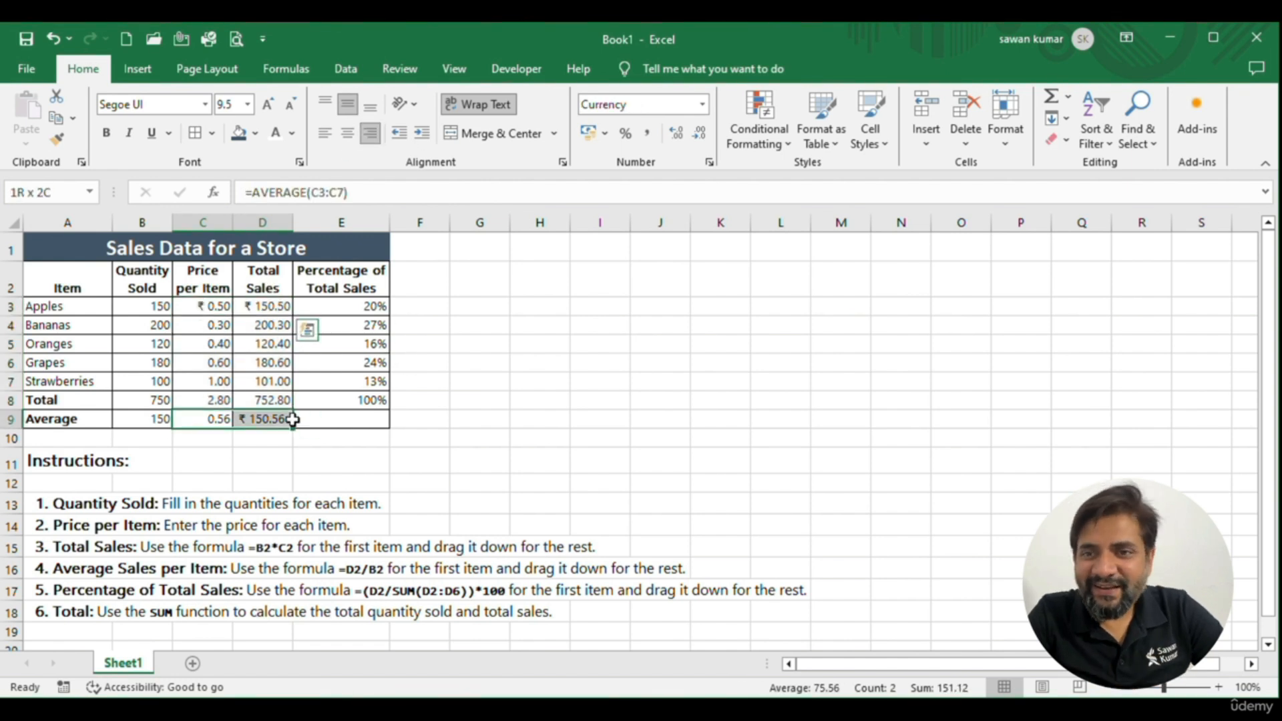
pyautogui.click(369, 135)
# Apply the ₹ accounting format to the total and average values in C8:D9
pyautogui.moveTo(201, 400); pyautogui.dragTo(252, 418)
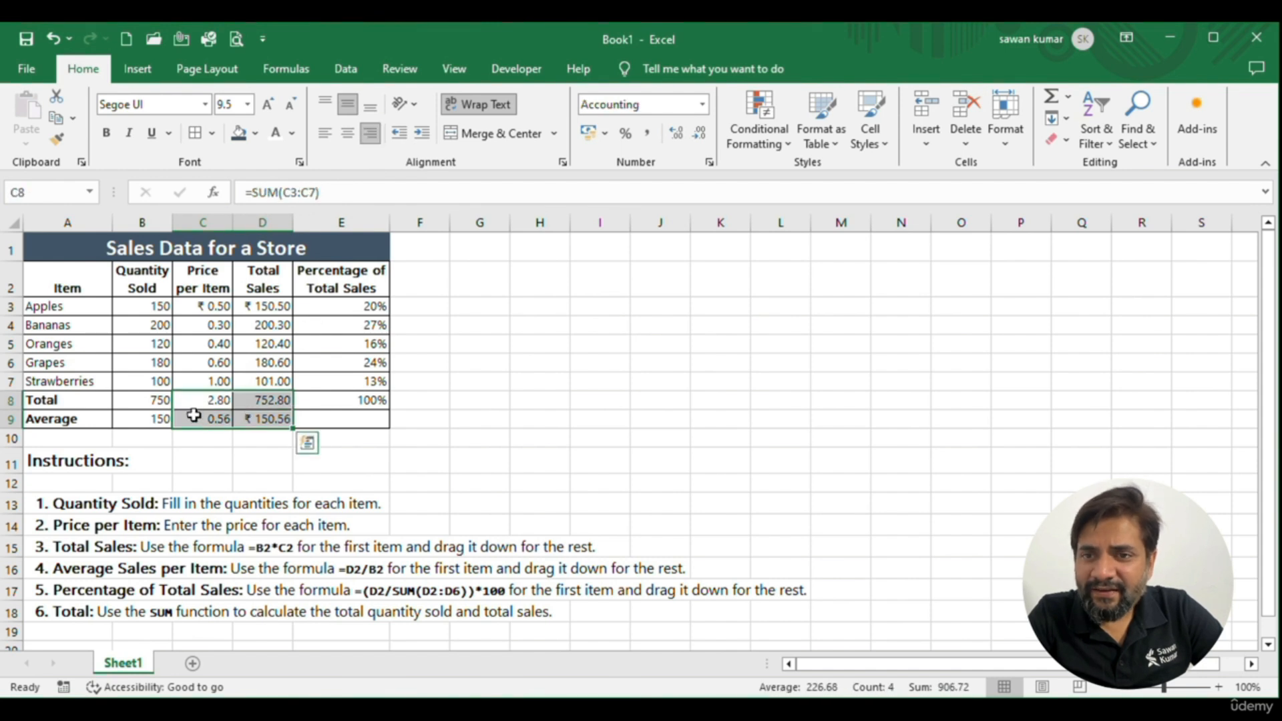
pyautogui.click(589, 133)
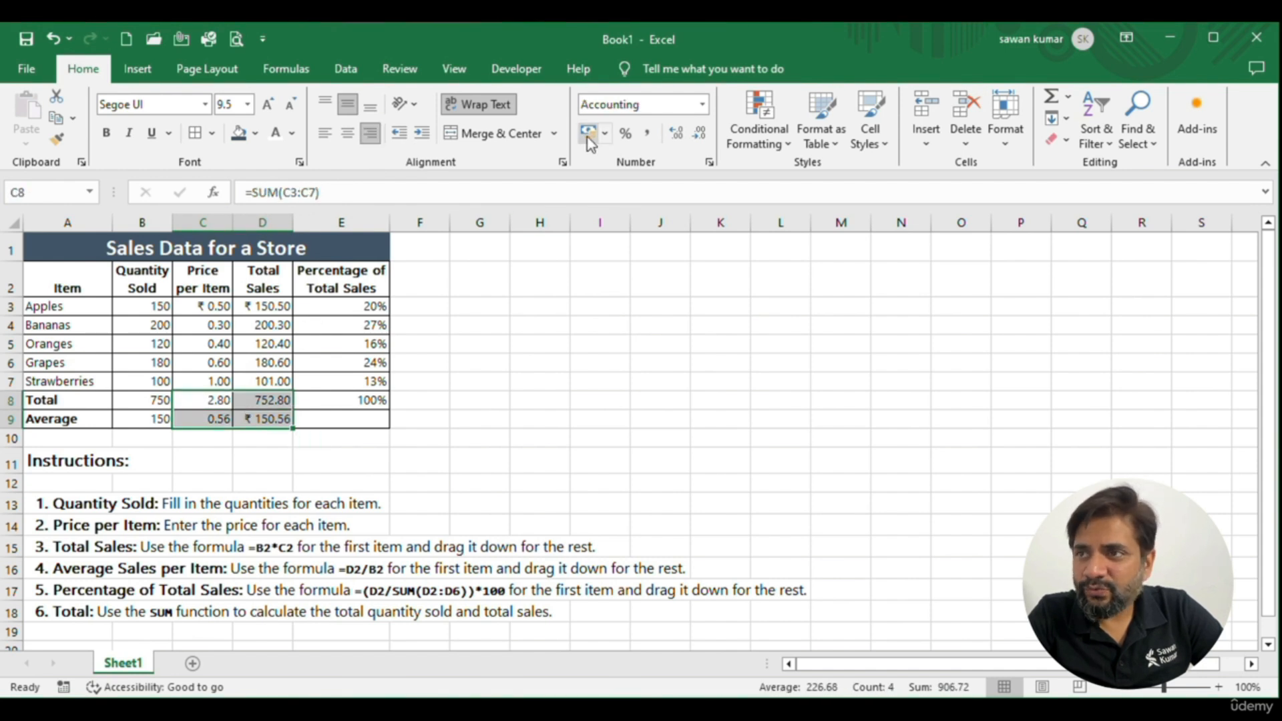
pyautogui.click(403, 416)
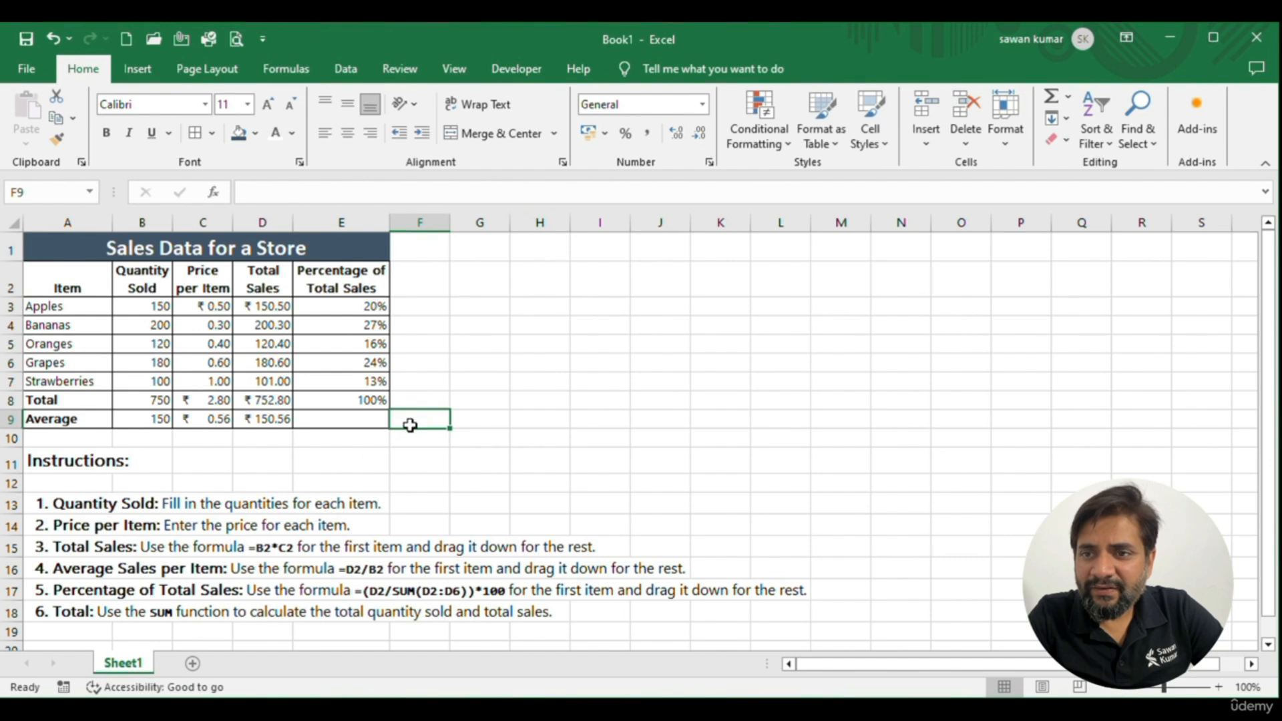